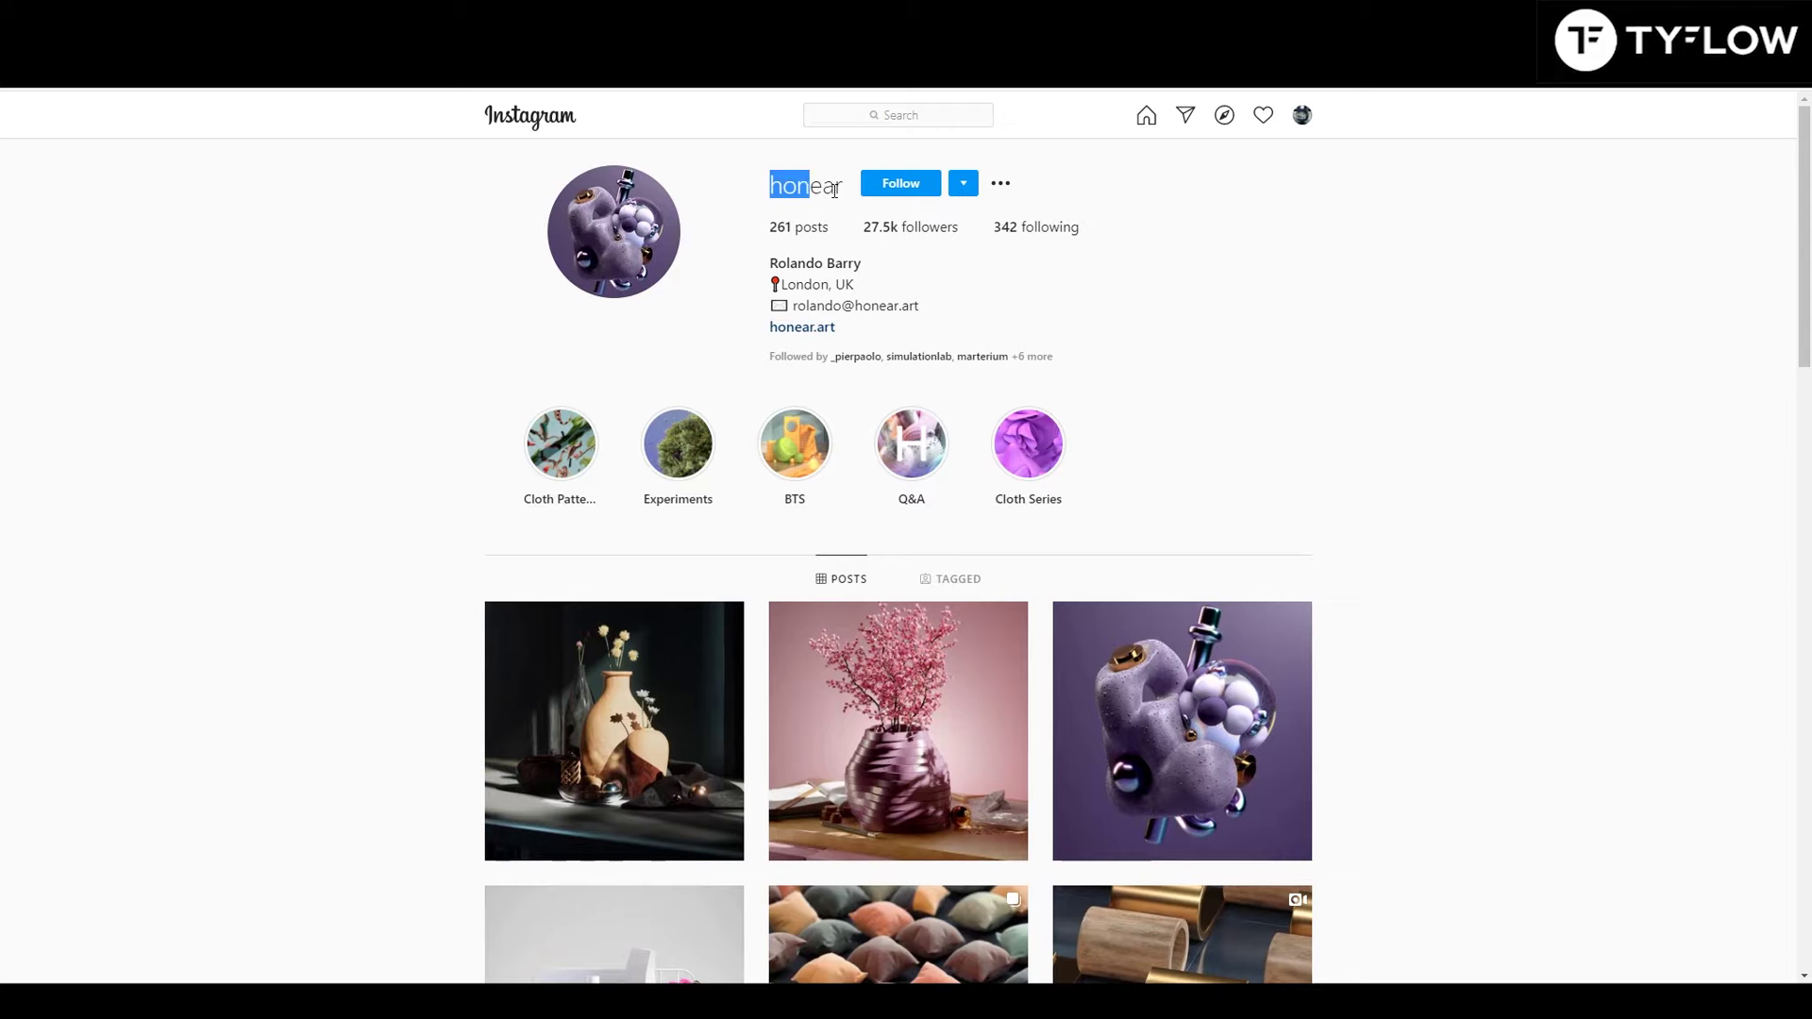
Step: View the coloured-pillow animation post on the artist's Instagram profile as reference and close it
scroll(396, 460, "down", 4)
left_click(982, 585)
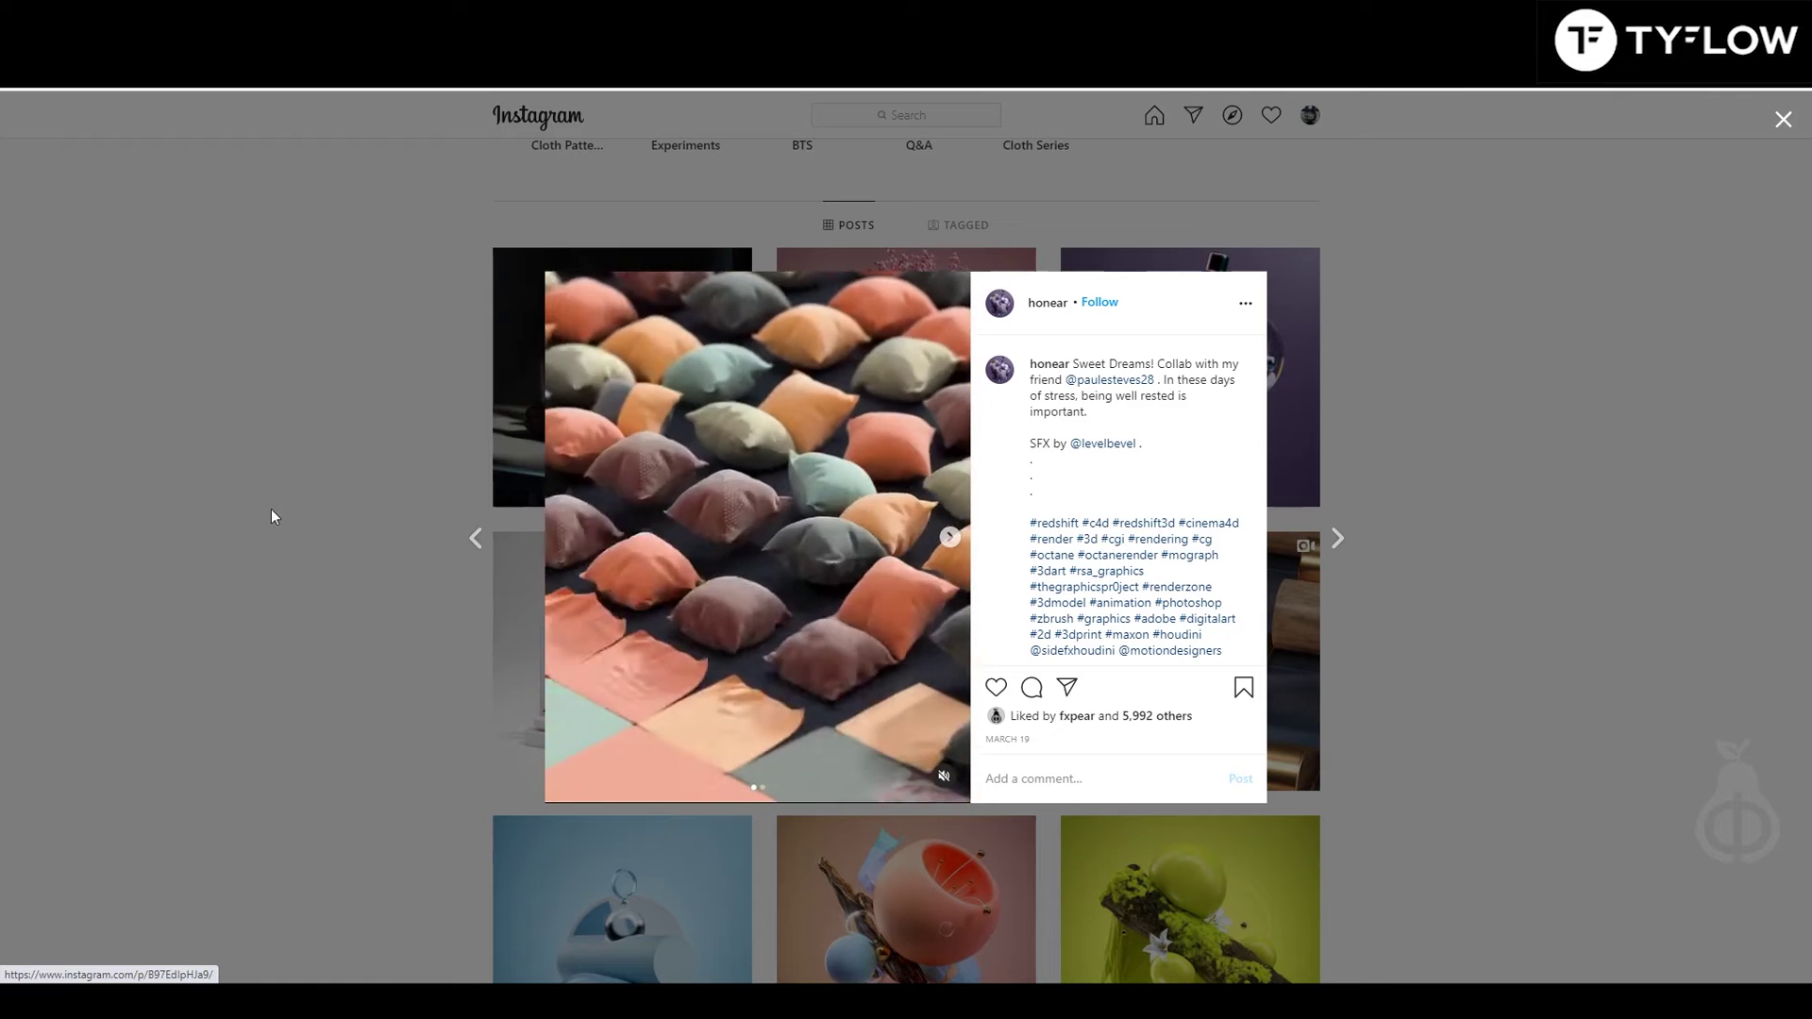
left_click(271, 512)
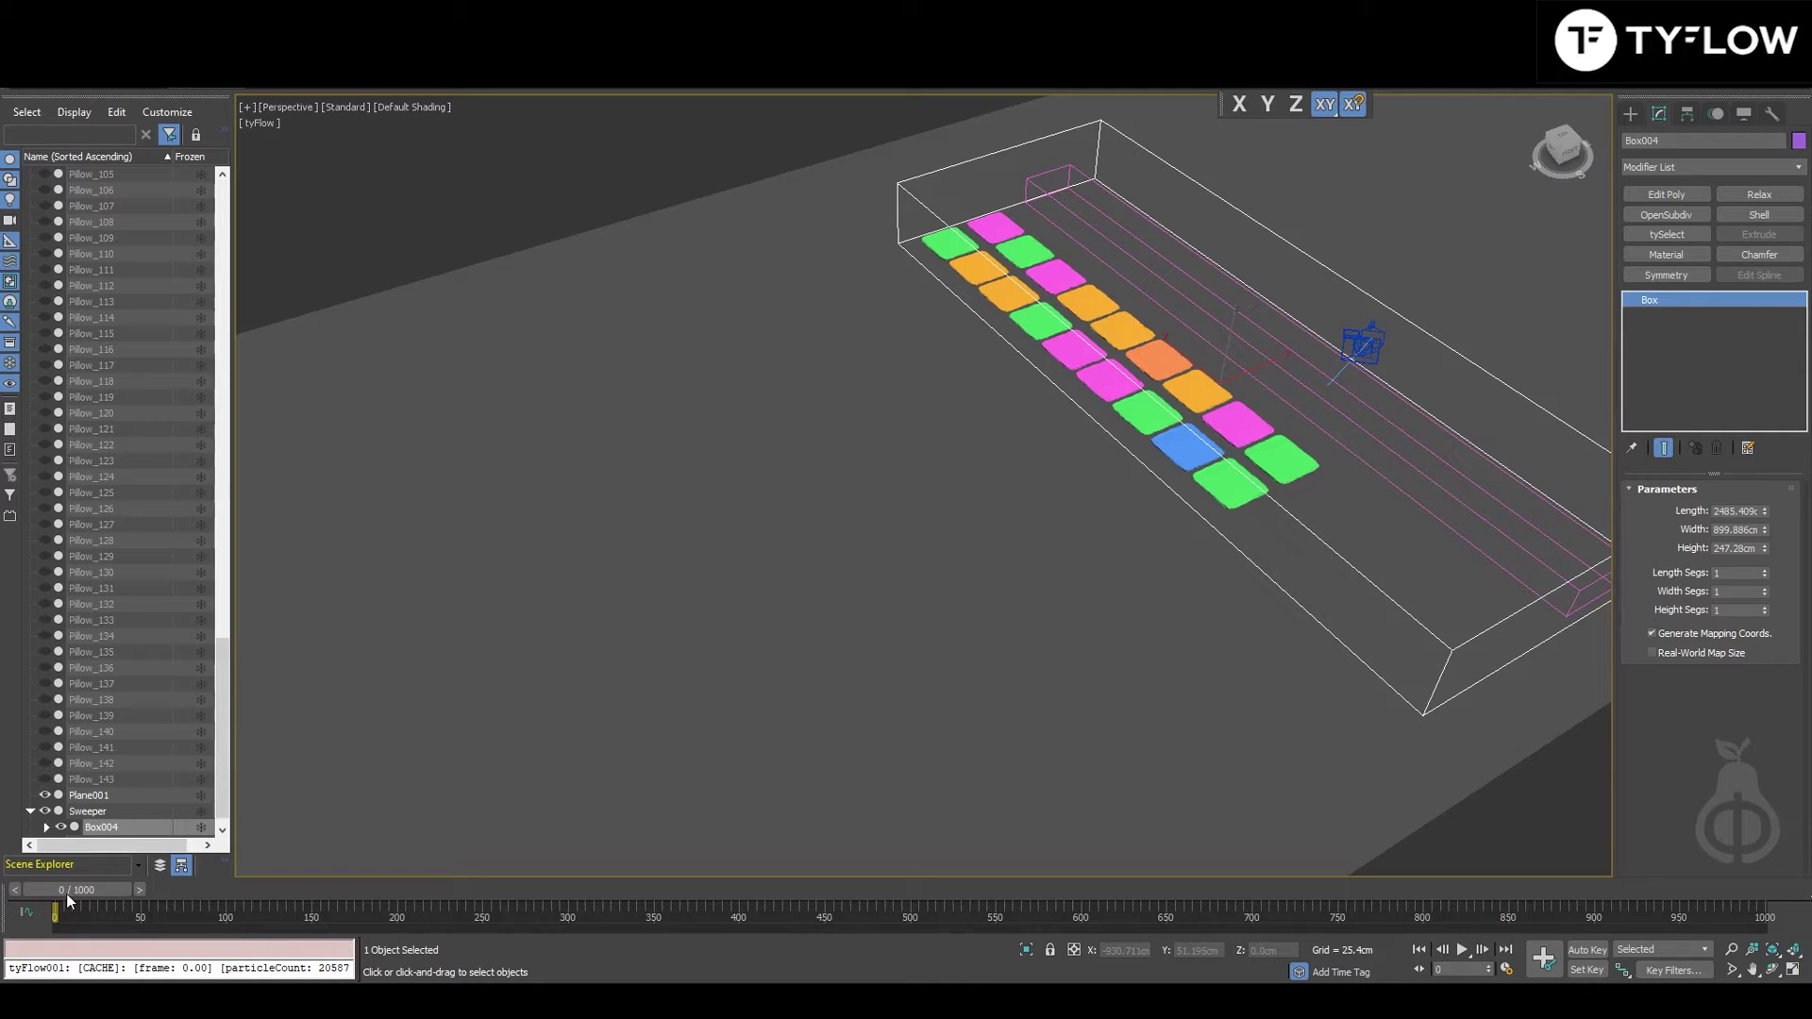
Step: Switch to 3ds Max and examine the finished pillow simulation along the timeline and its complete event graph in a widened tyFlow editor
left_click_drag(69, 900, 745, 894)
key("Home")
left_click_drag(54, 881, 648, 915)
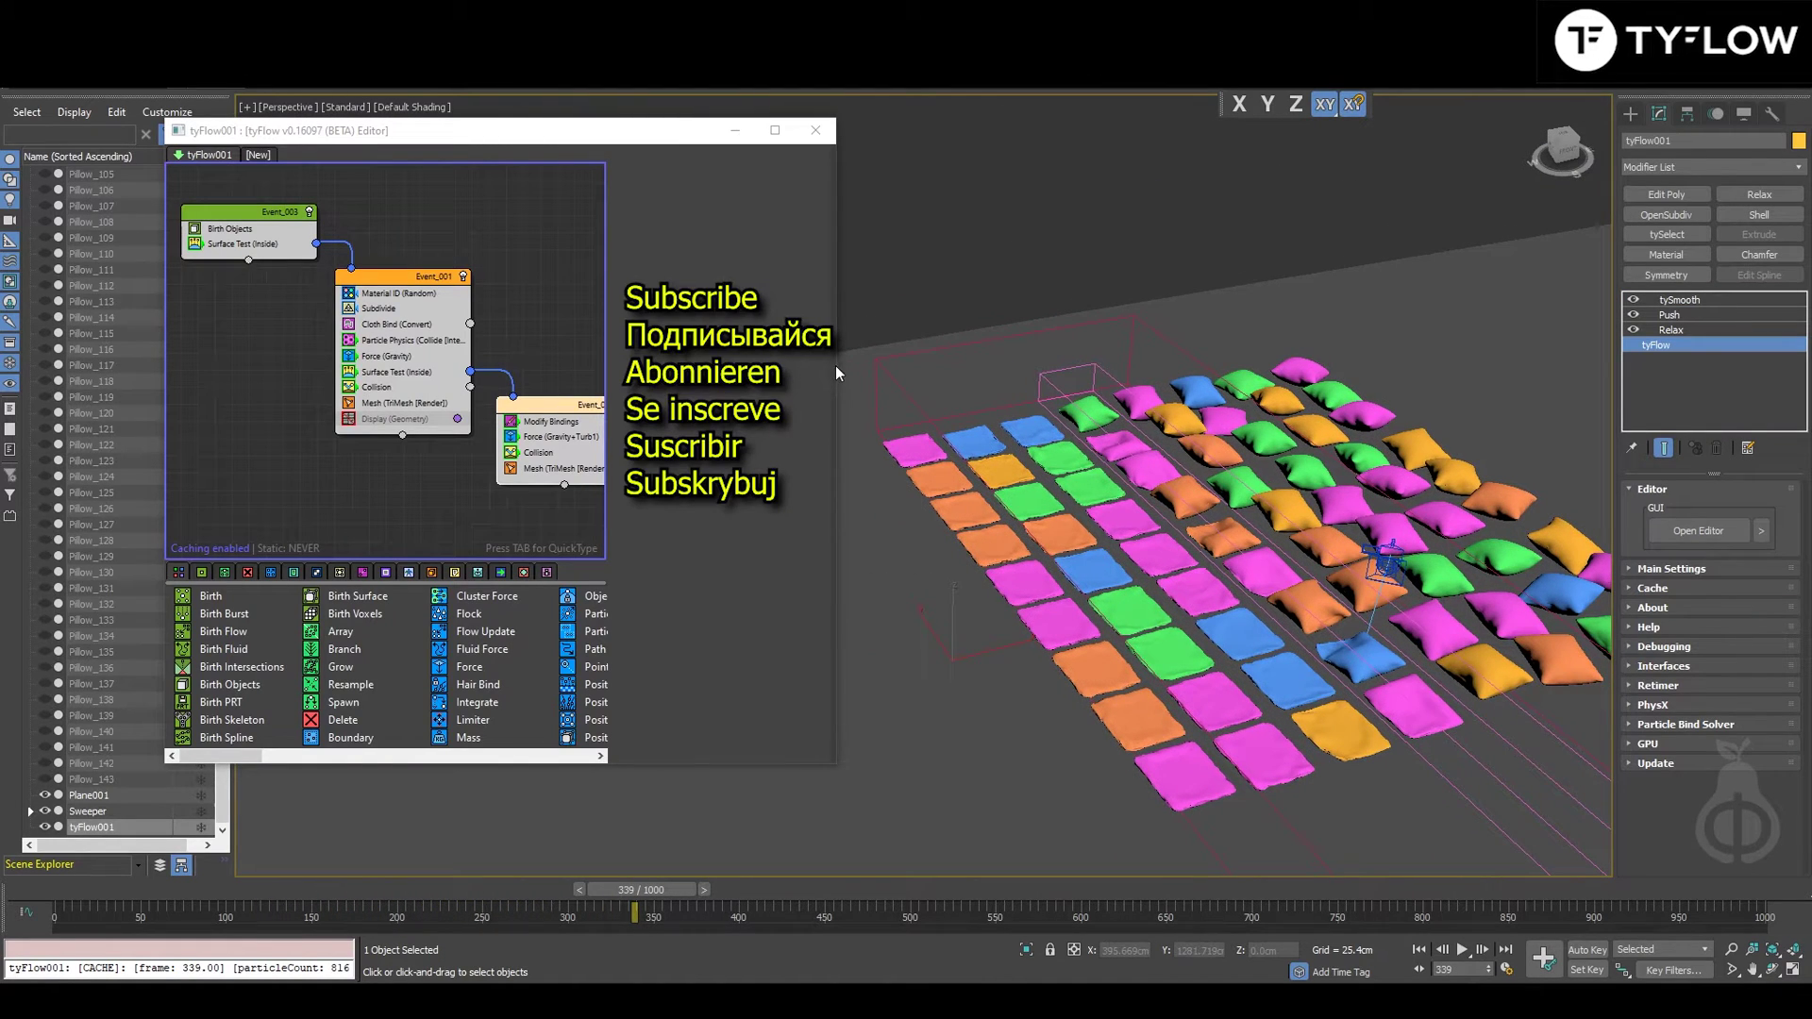
left_click_drag(836, 373, 909, 387)
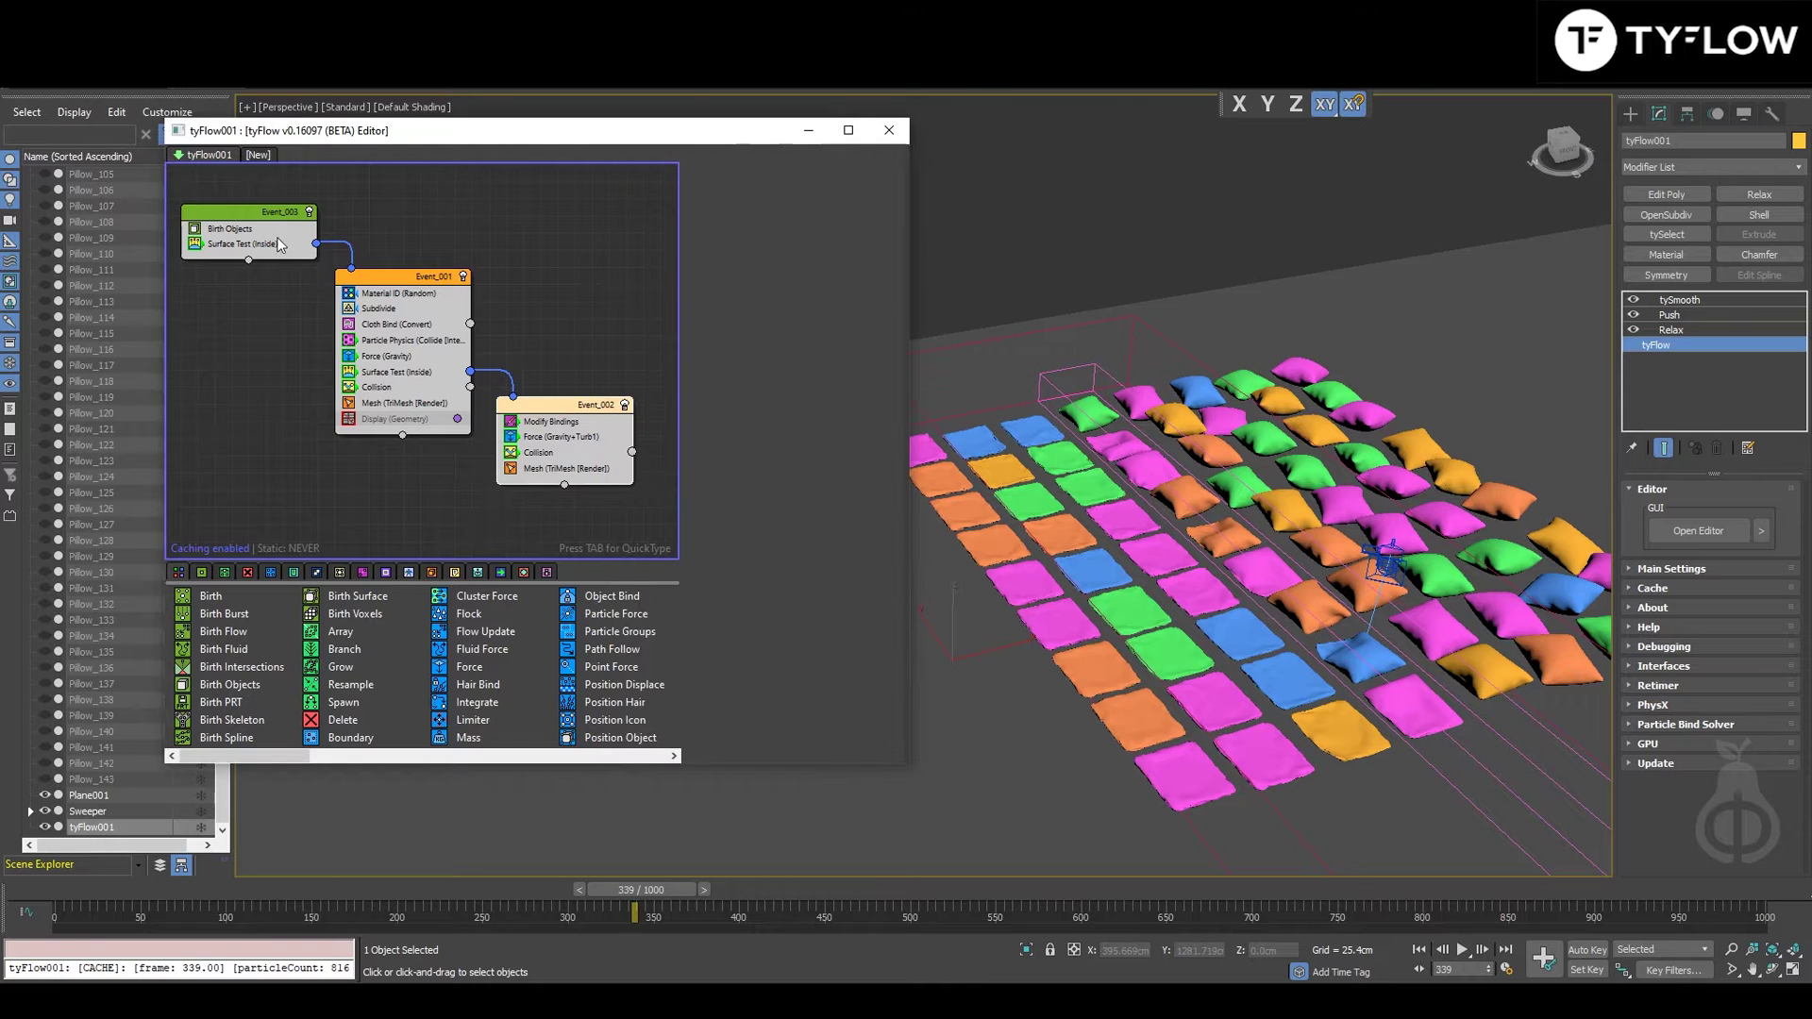
middle_click_drag(1070, 408, 1135, 404, "alt")
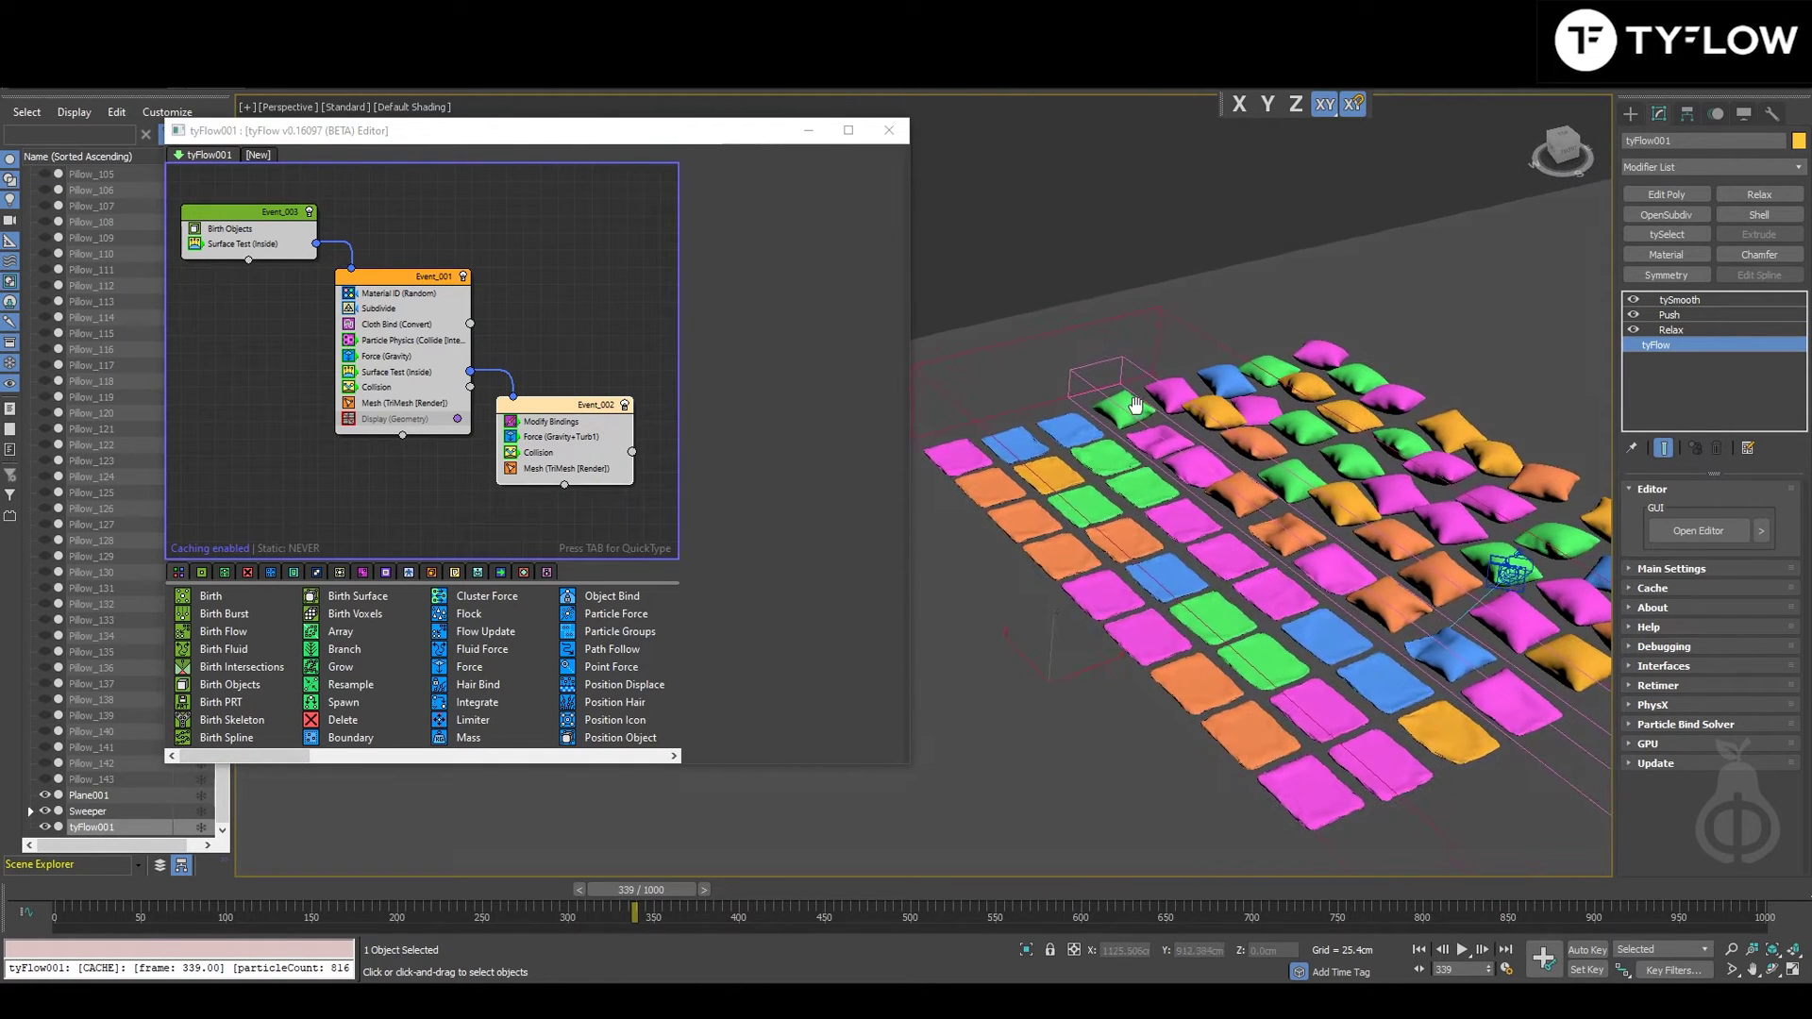
scroll(1202, 474, "up", 3)
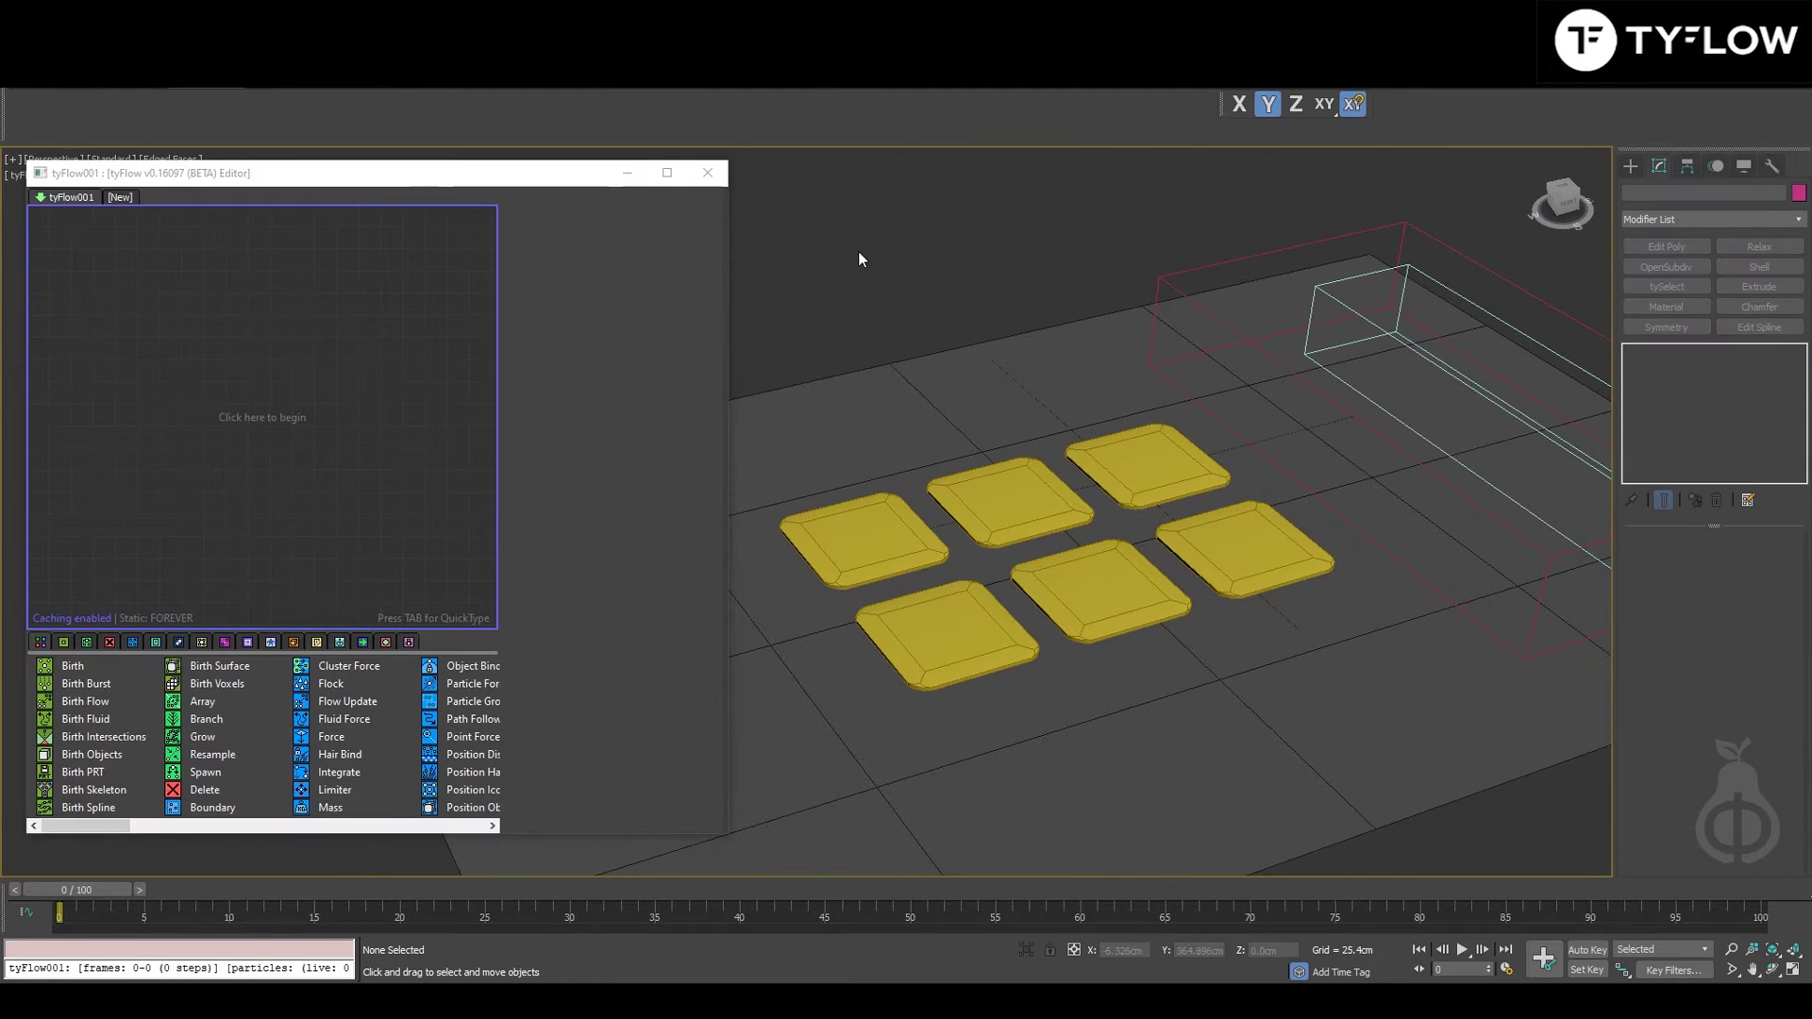
Step: Create an event with a Birth Objects operator and add all six yellow cushion boxes to its object list
left_click(357, 342)
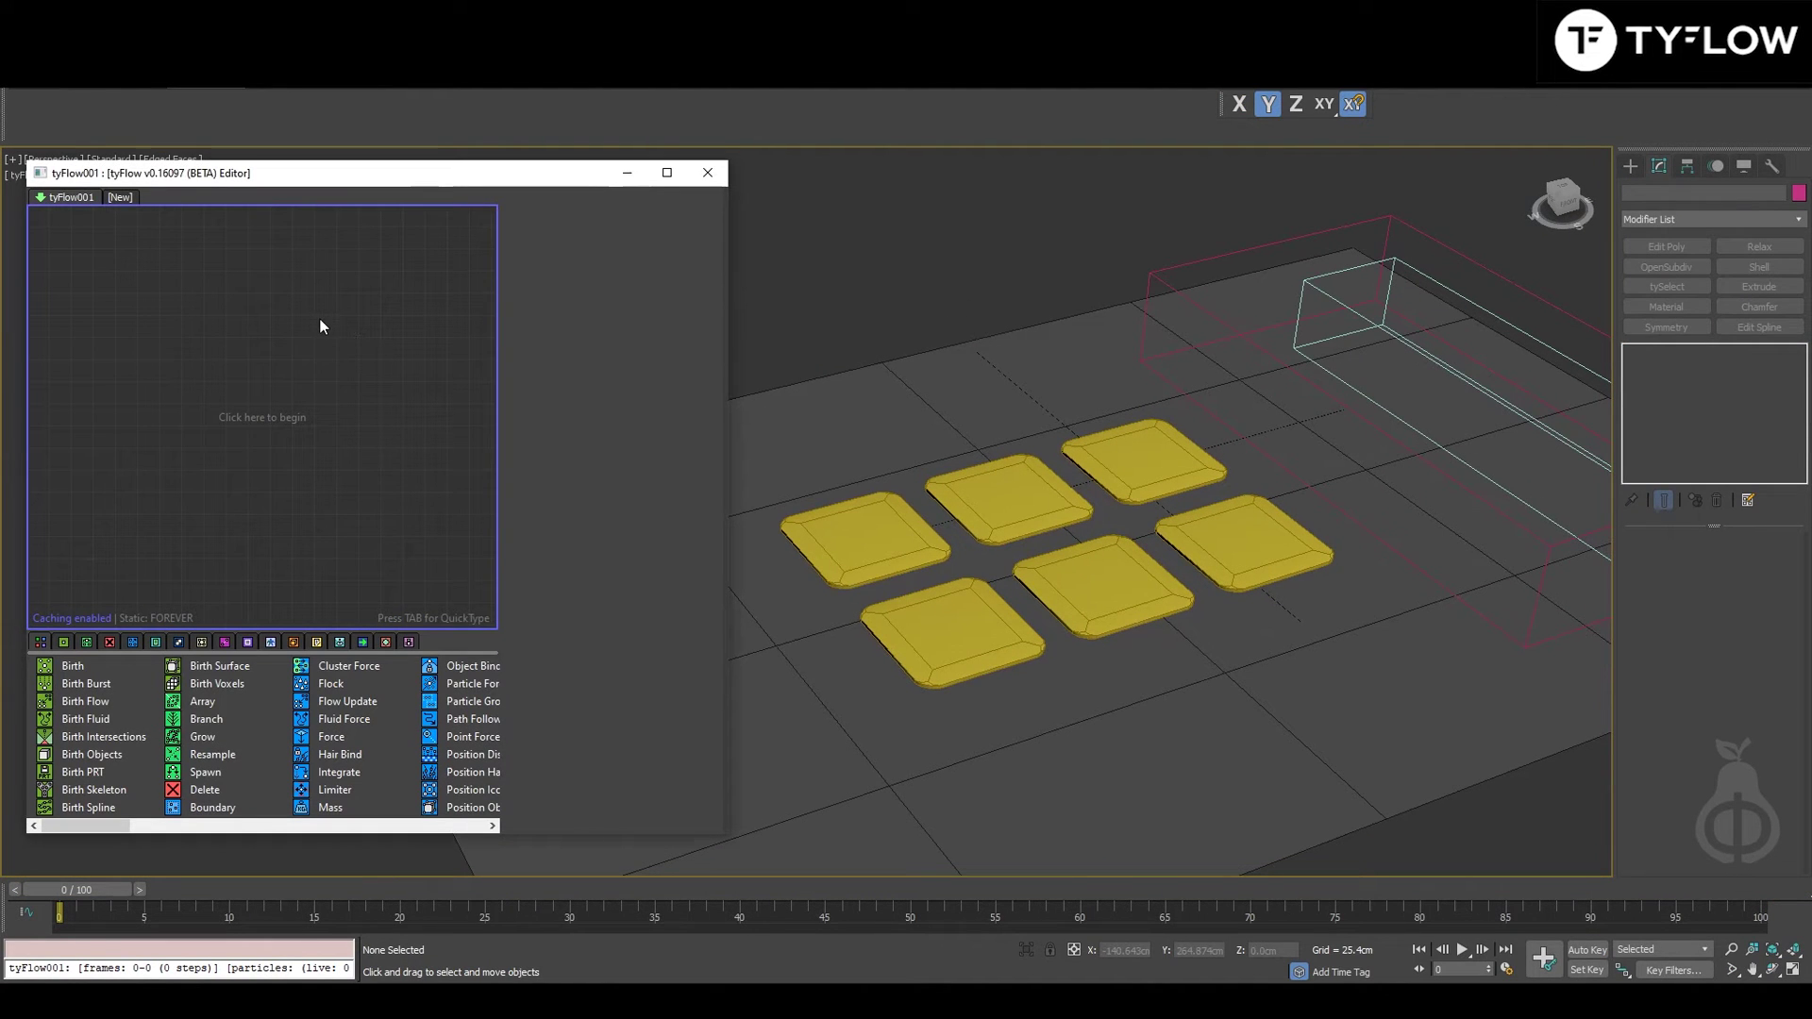
left_click_drag(110, 761, 209, 345)
left_click(1142, 462)
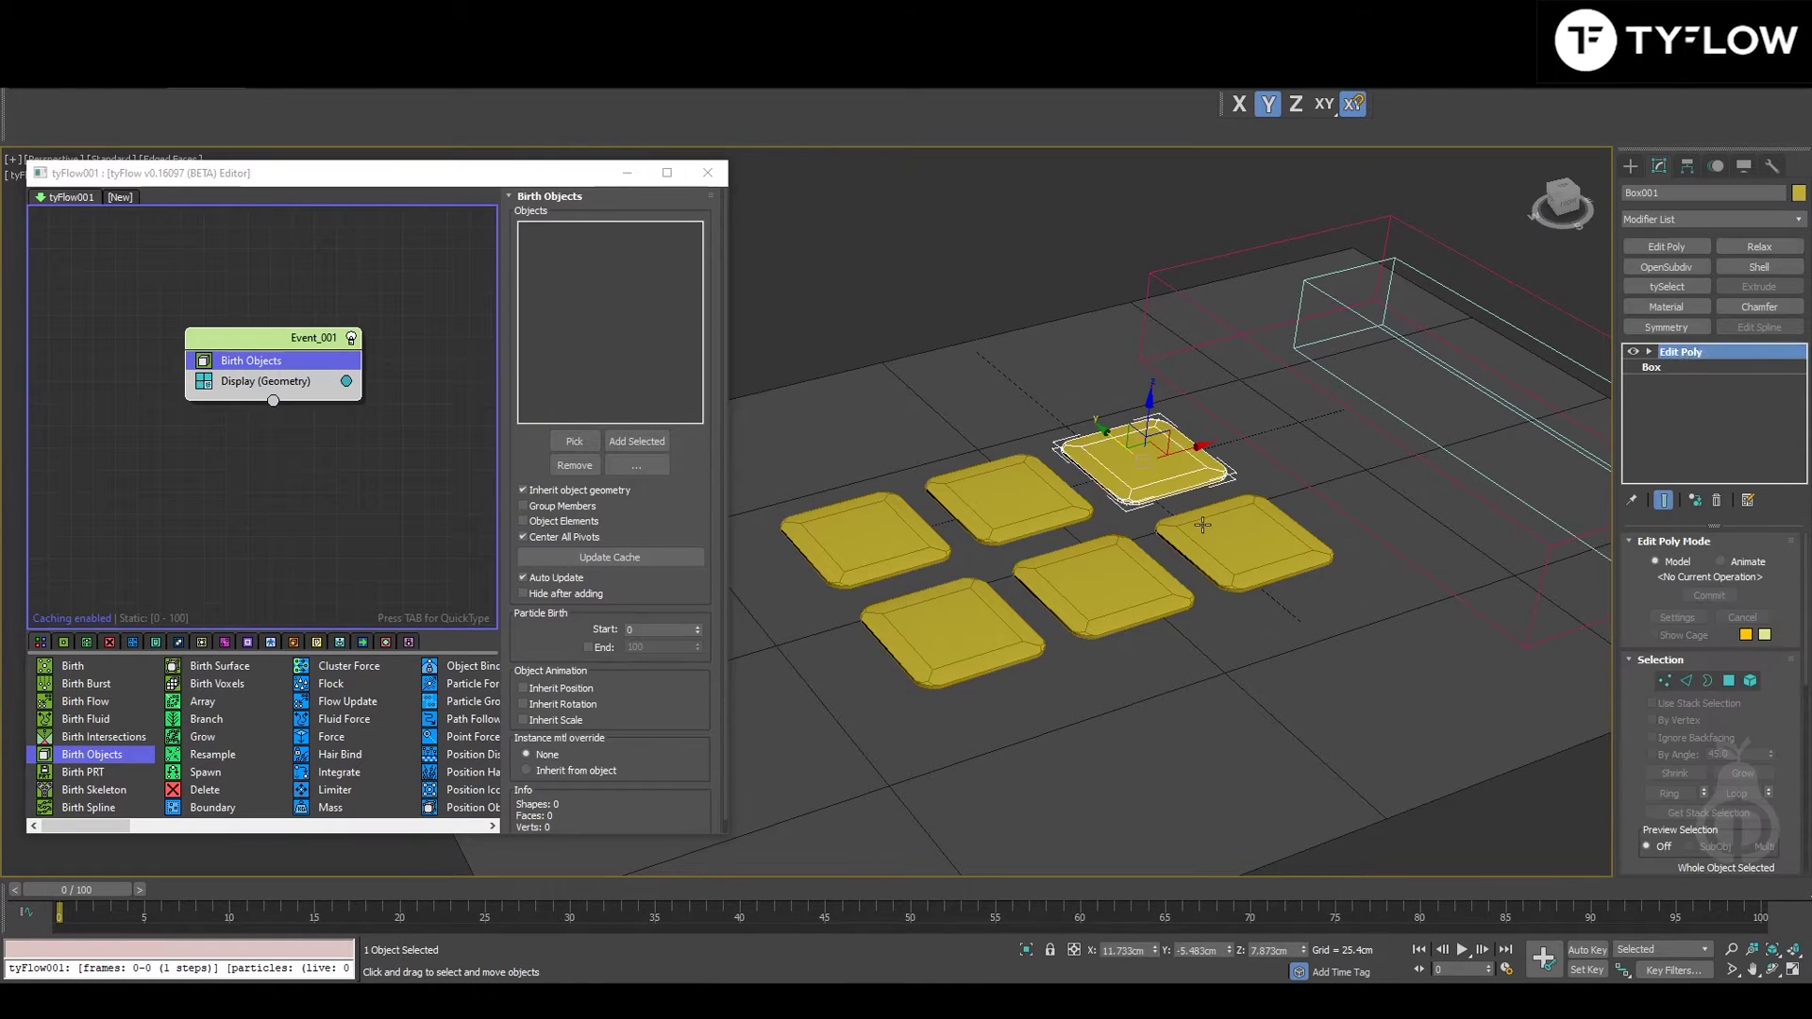
left_click(1227, 547, "ctrl")
left_click(1008, 500, "ctrl")
left_click(1099, 583, "ctrl")
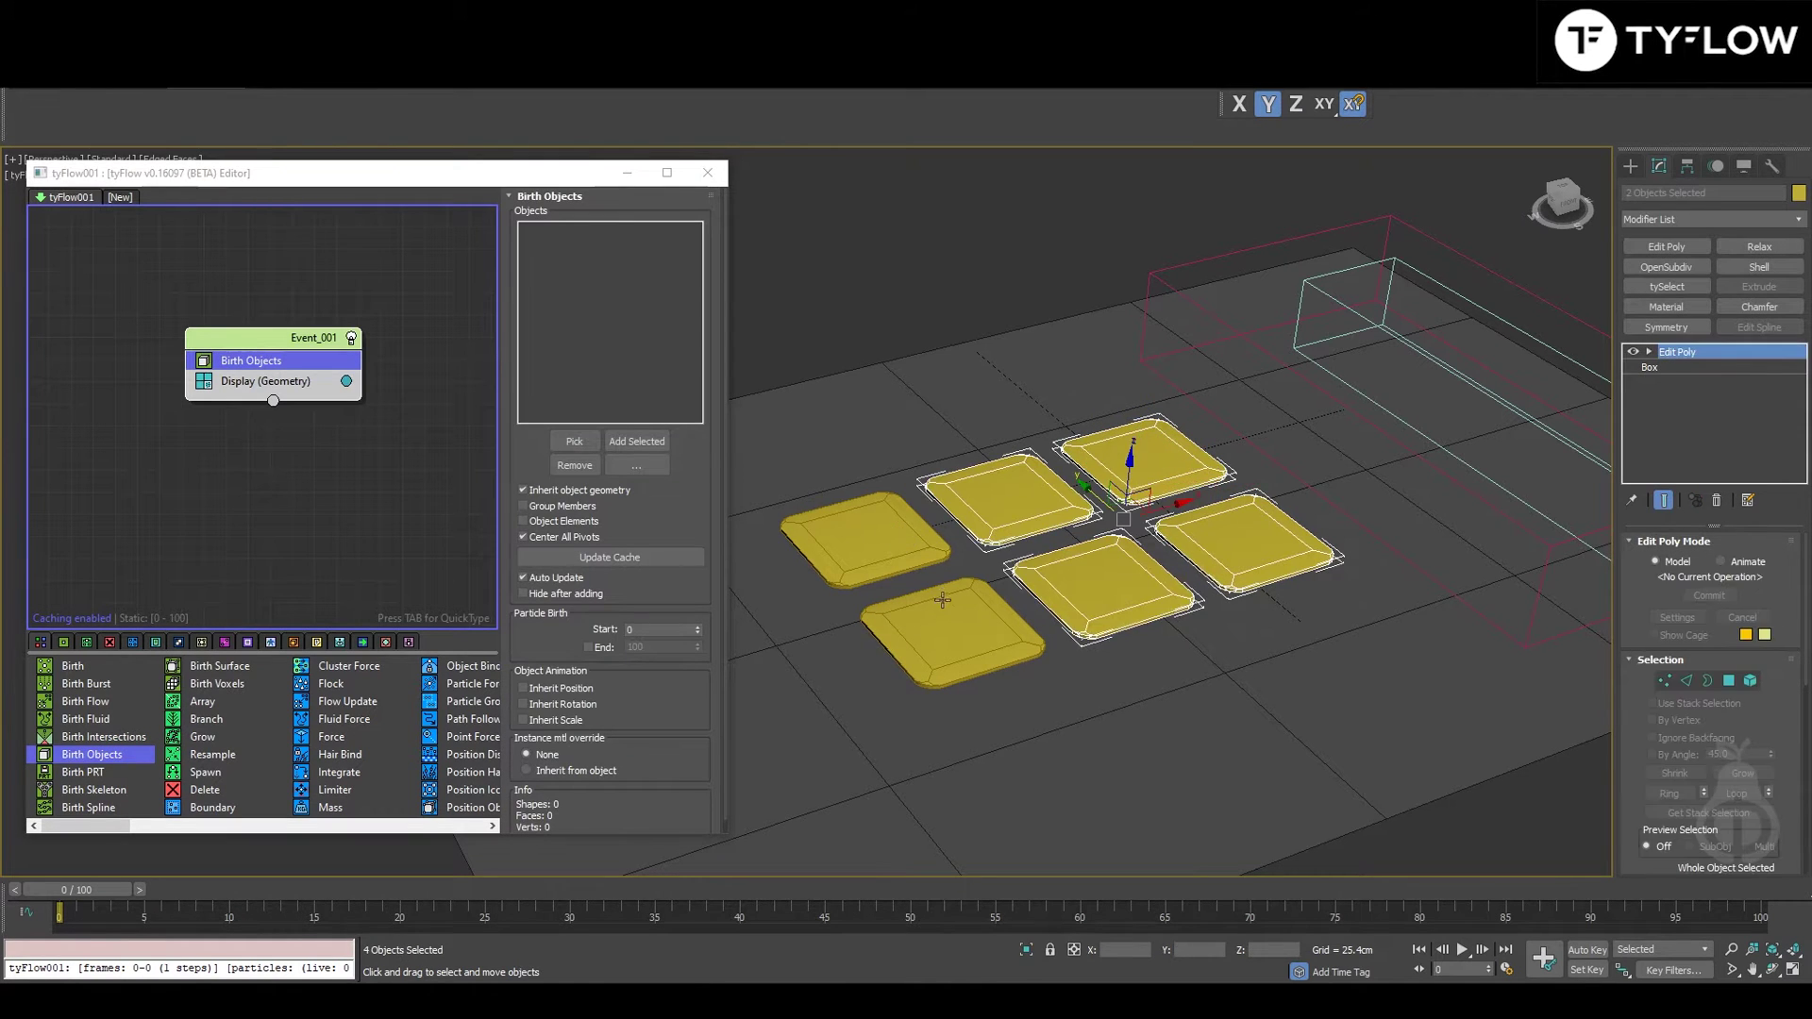
left_click(864, 538, "ctrl")
left_click(943, 604, "ctrl")
left_click(659, 446)
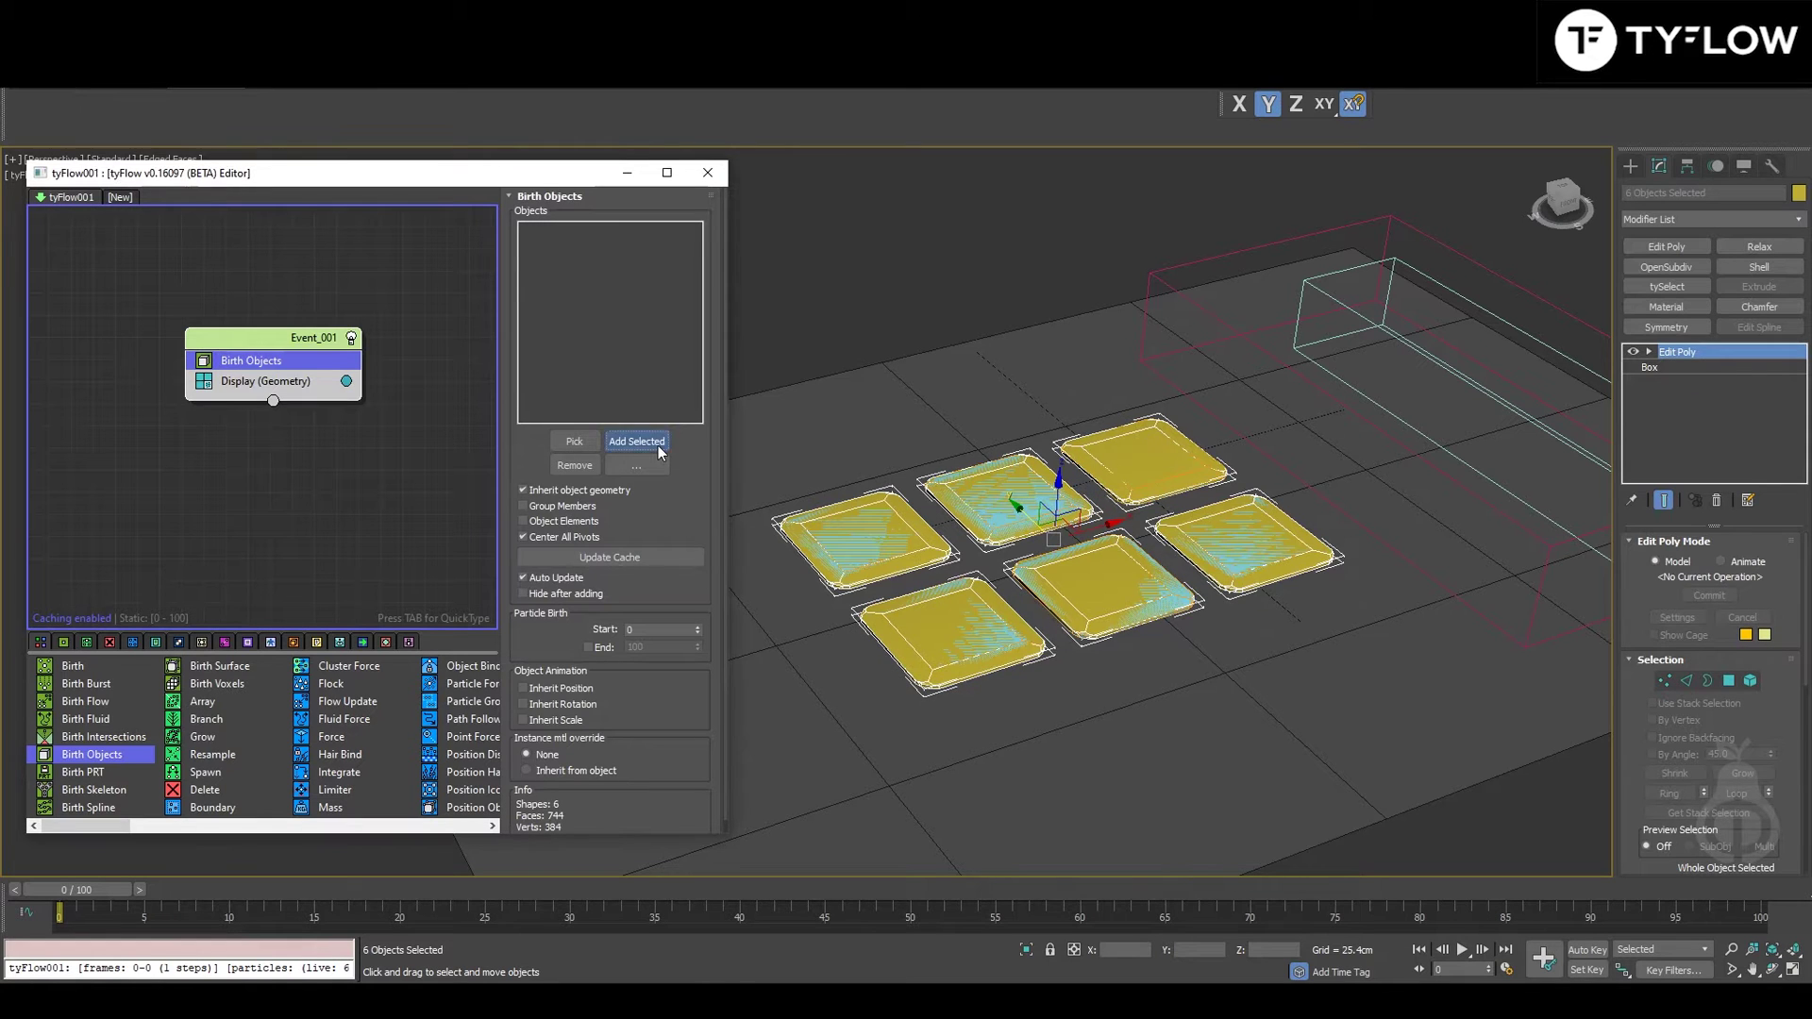
Step: Hide the six selected source boxes so only the tyFlow particles are displayed
right_click(1002, 479)
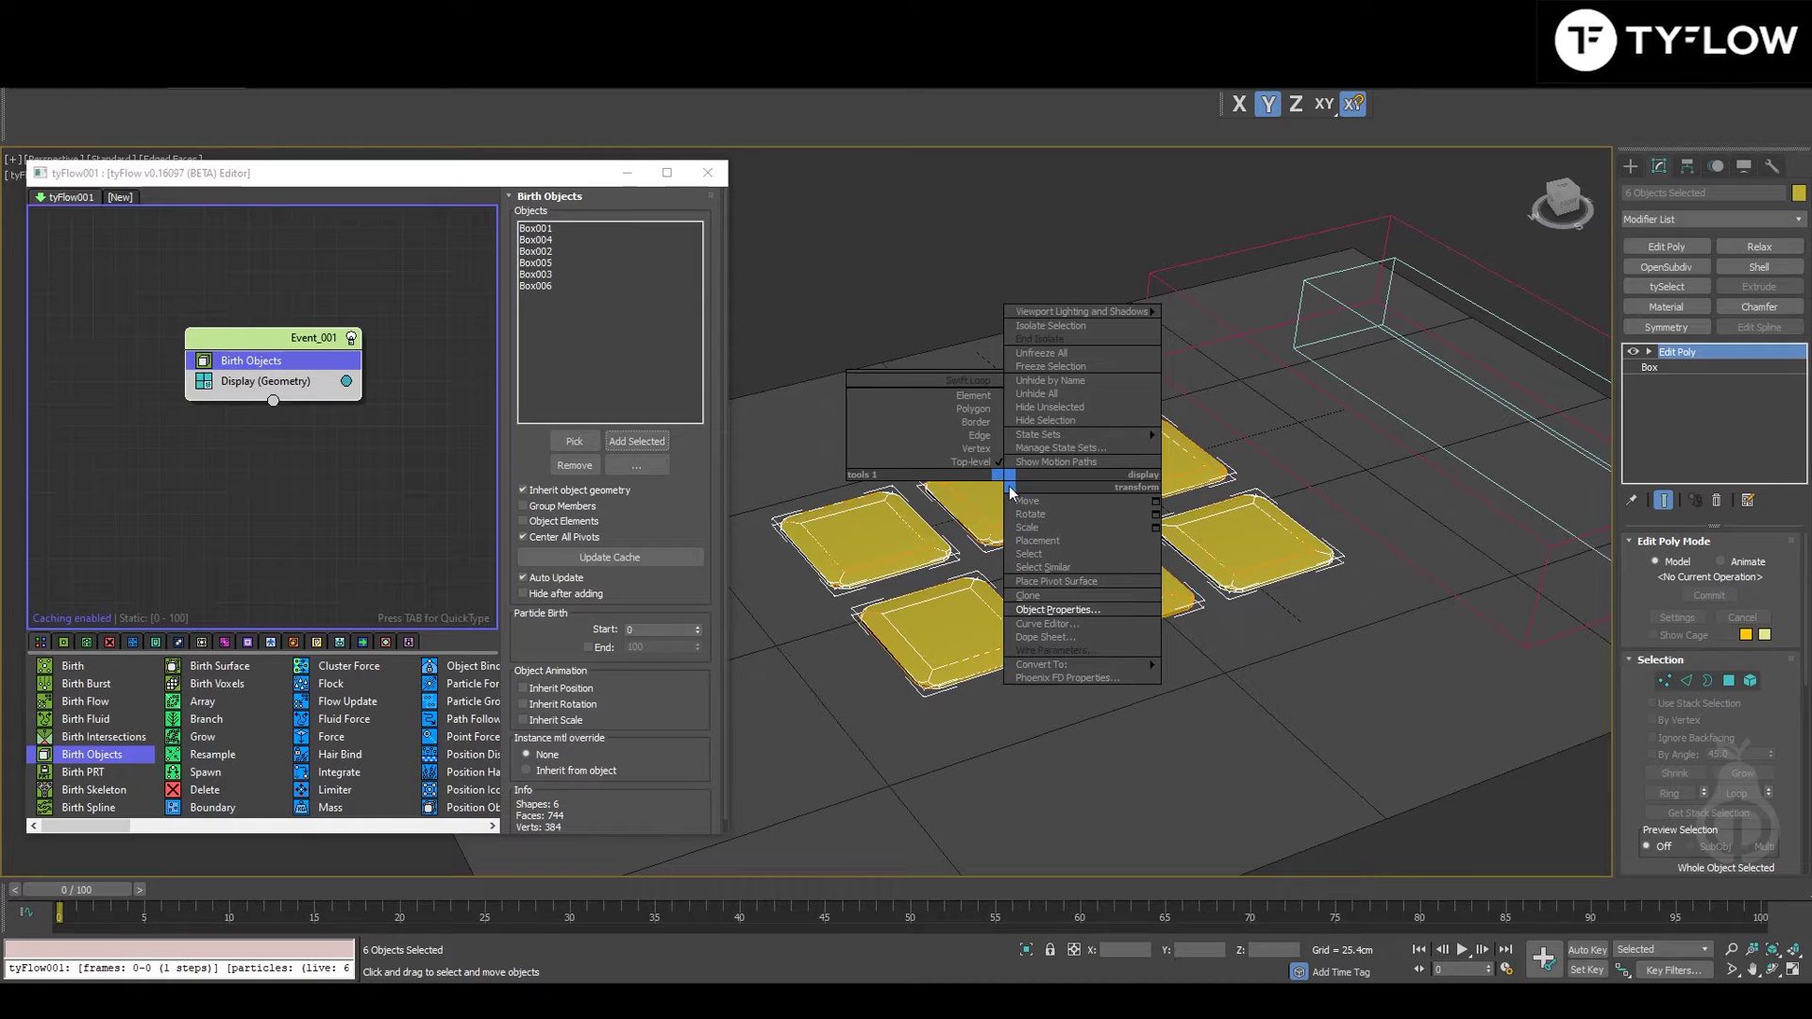
left_click(1051, 420)
middle_click_drag(1030, 585, 983, 581)
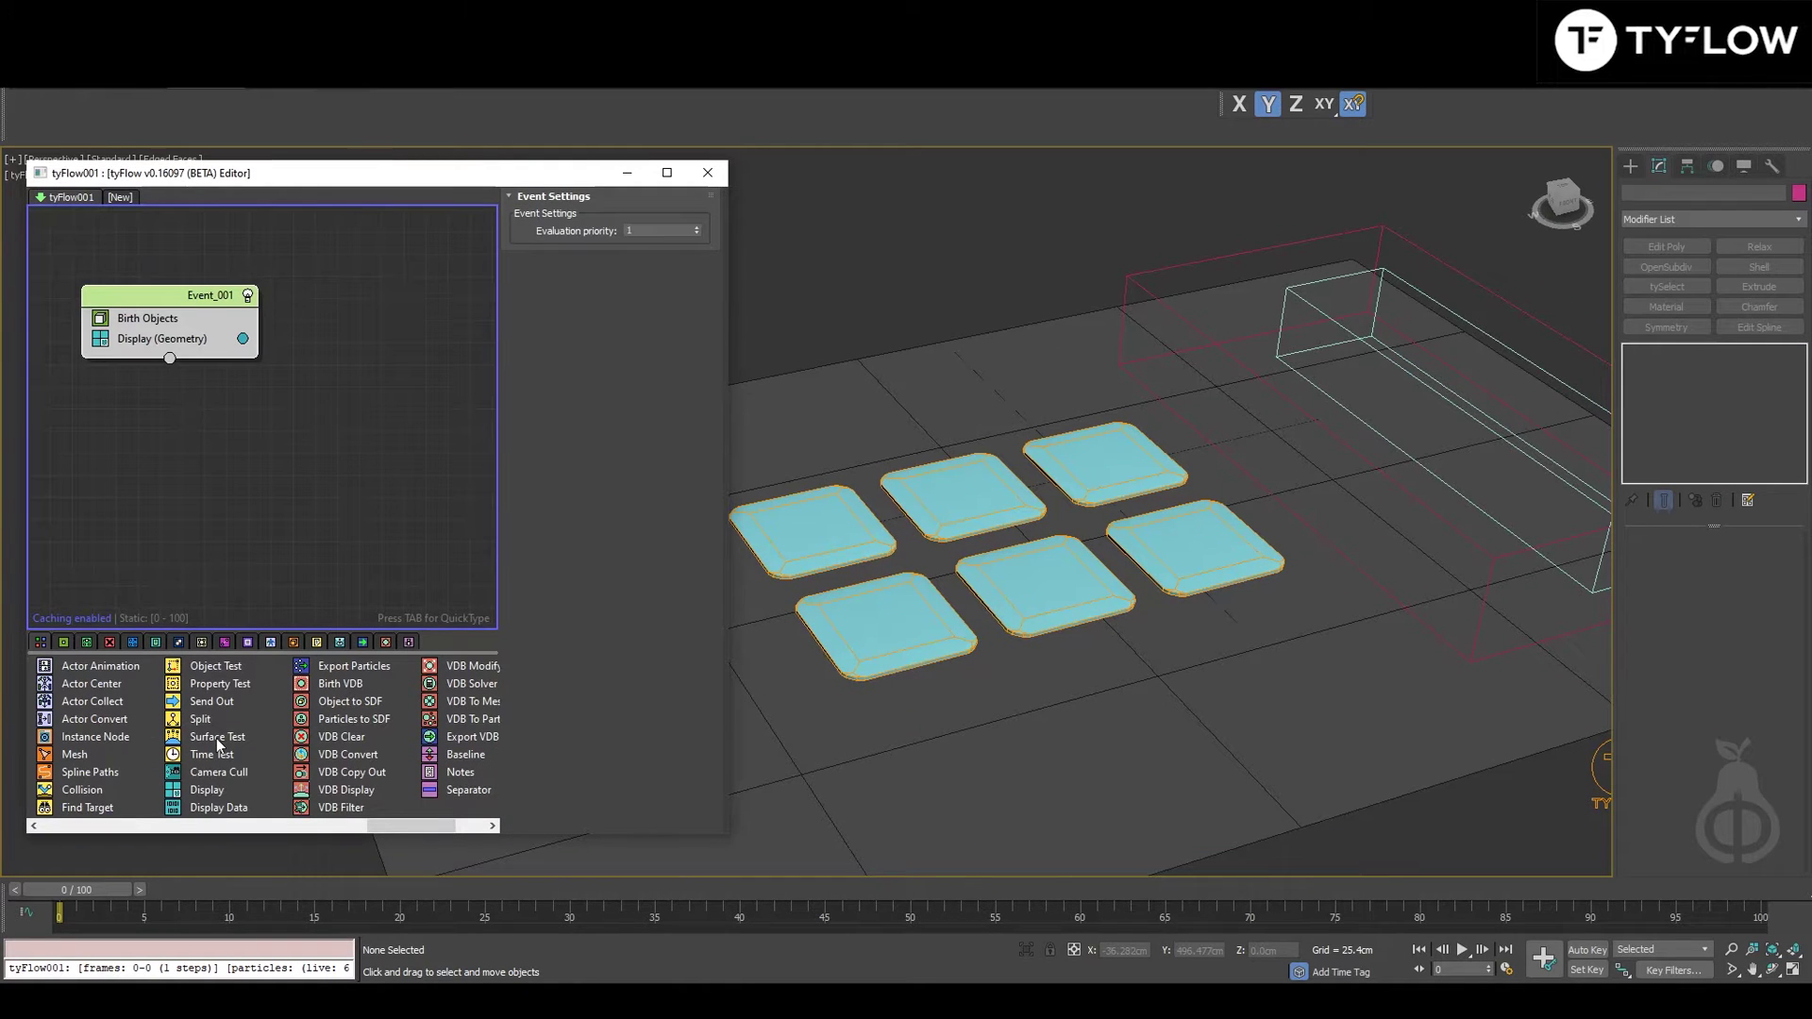
Step: Add a Surface Test to Event_001 after Birth Objects, using Box008 as its object and Volume (Inside) as the test type
left_click_drag(217, 738, 165, 341)
left_click(575, 419)
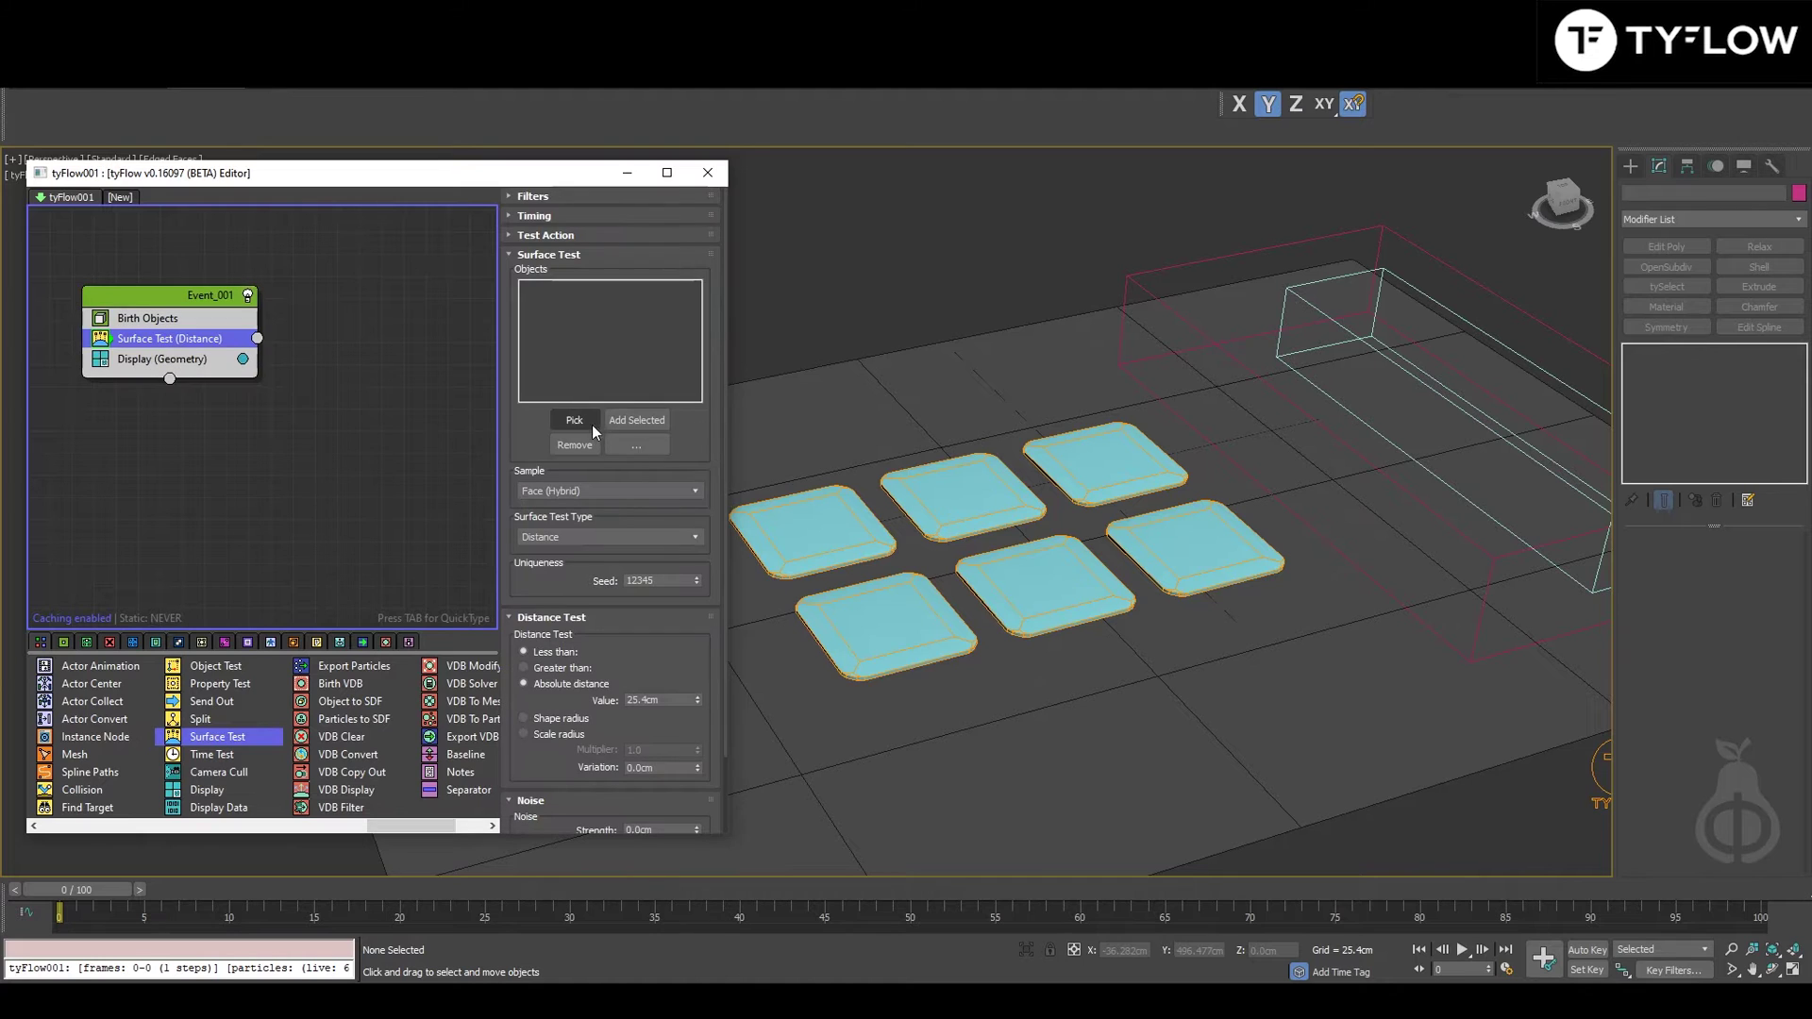
left_click(1311, 240)
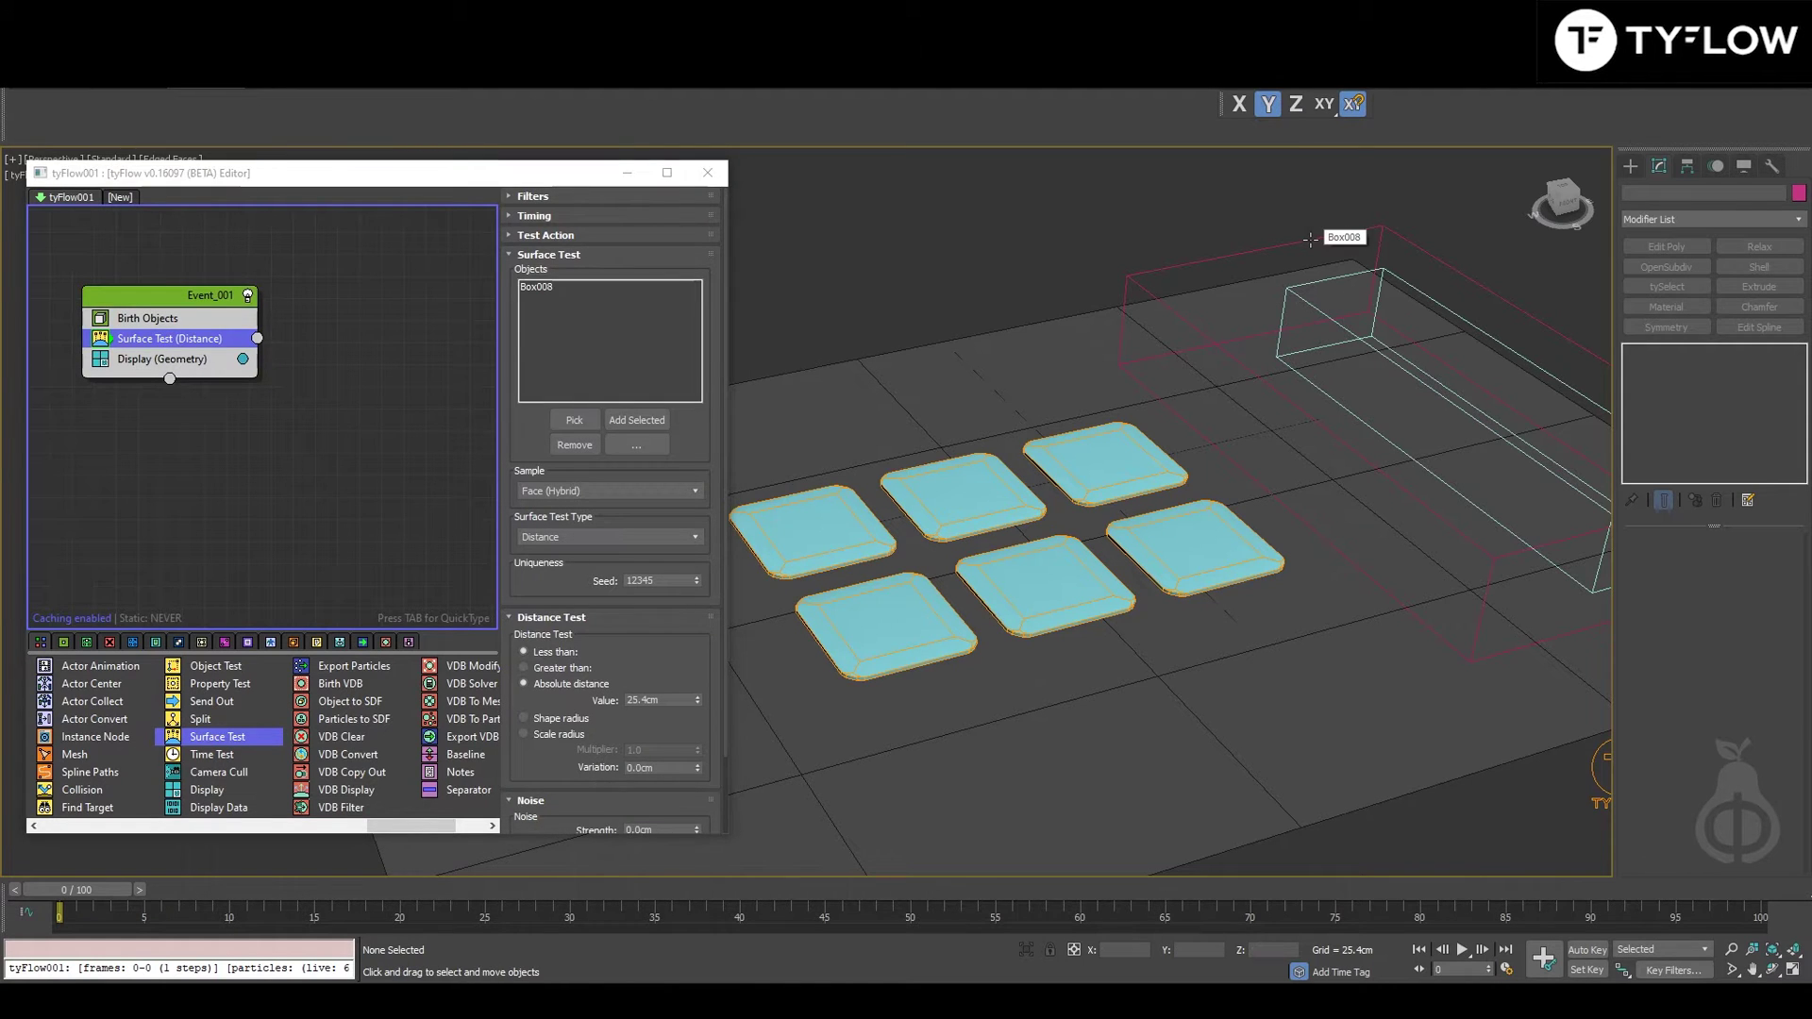
left_click(581, 537)
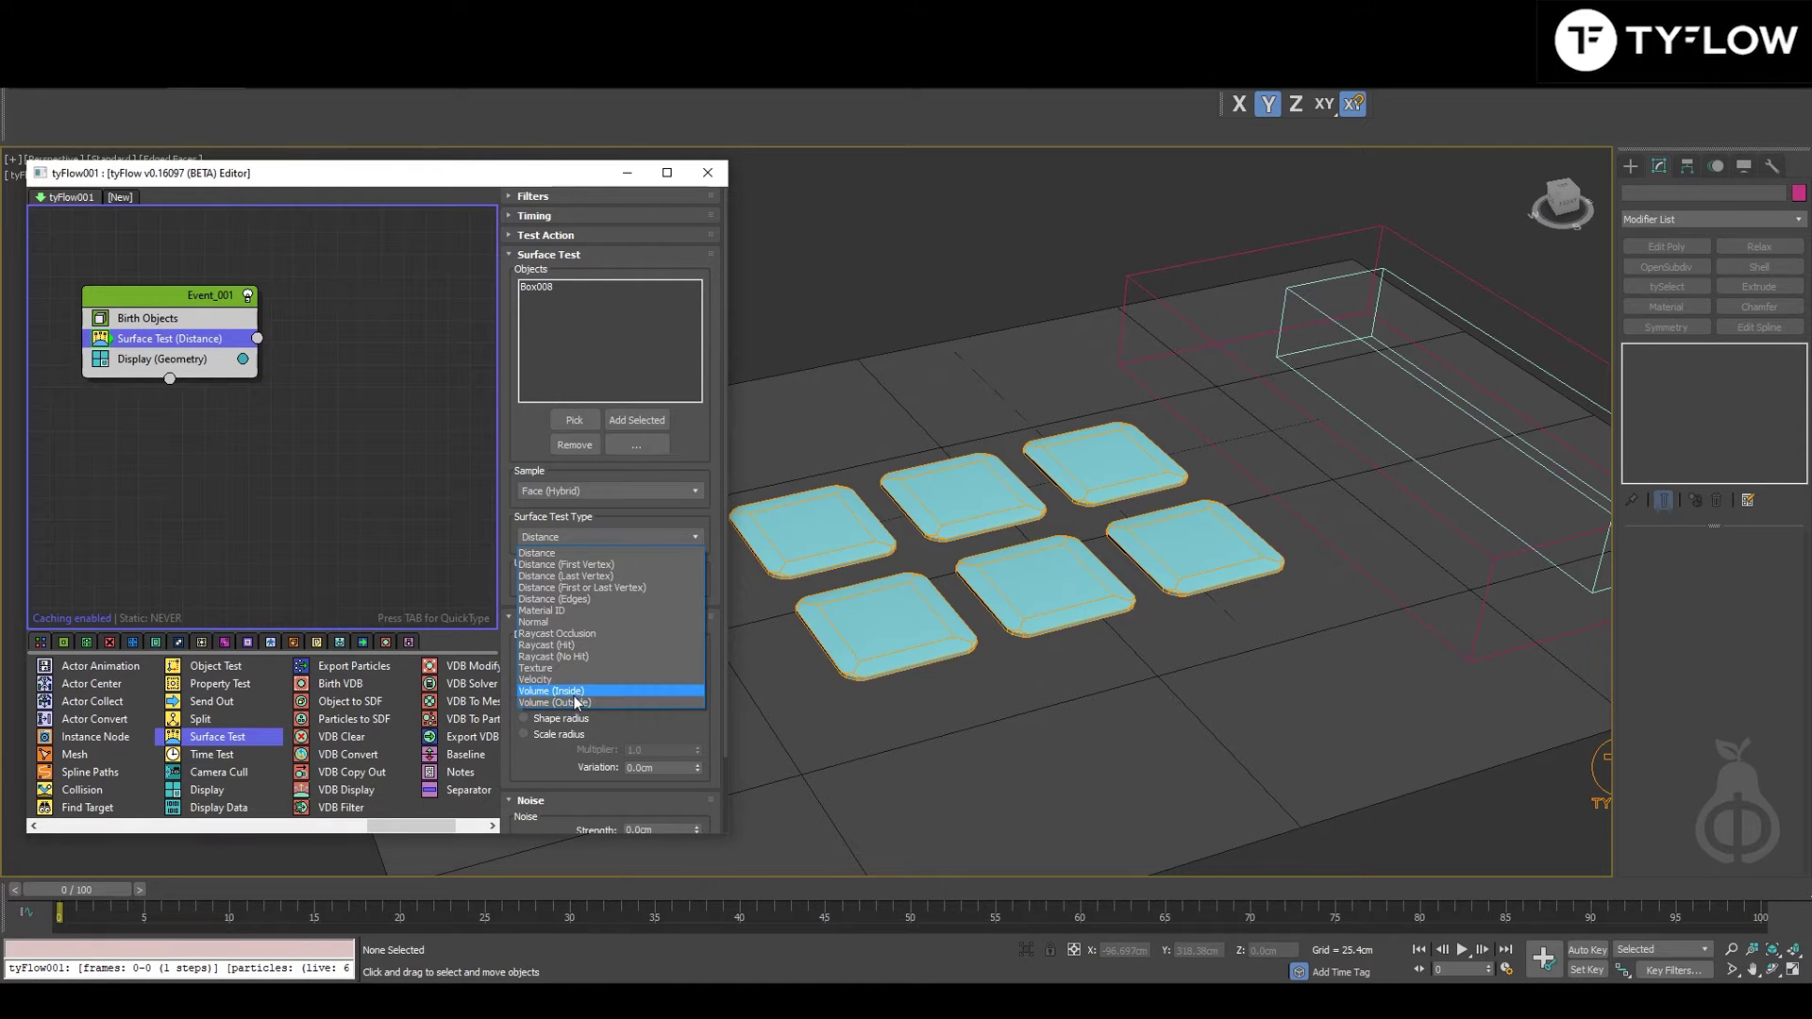
left_click(573, 694)
left_click(334, 332)
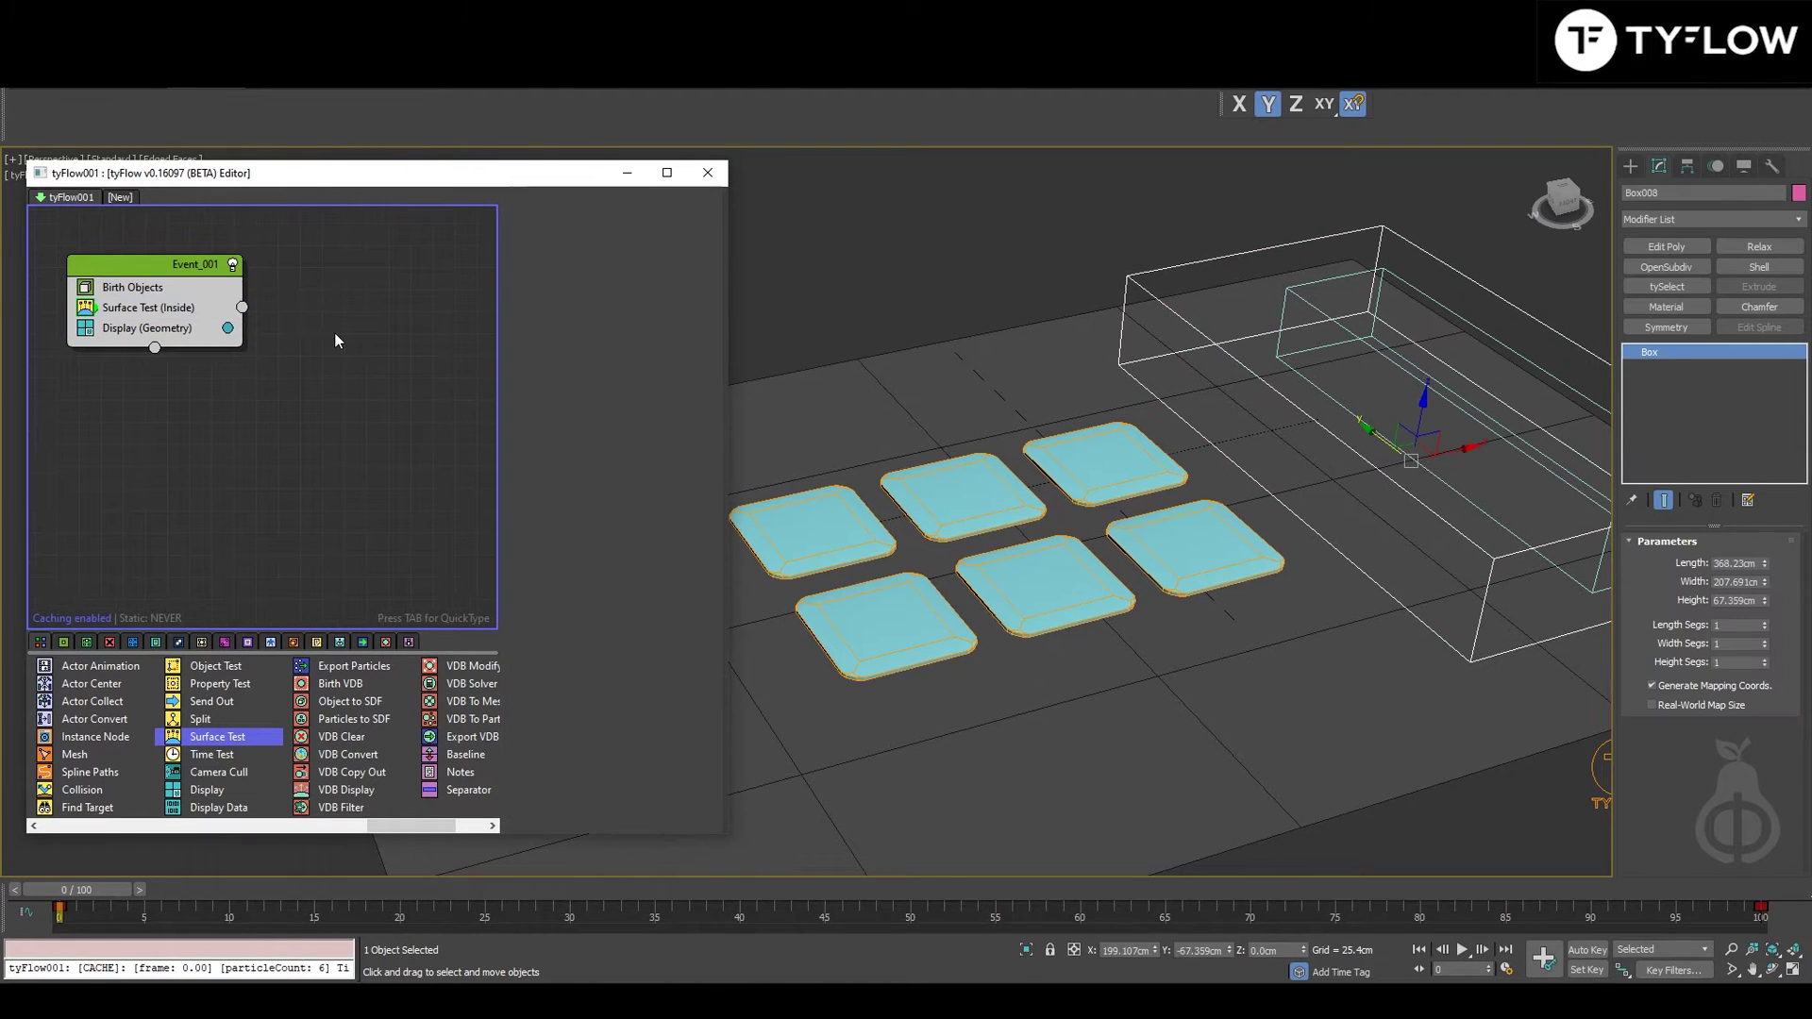
left_click(1161, 271)
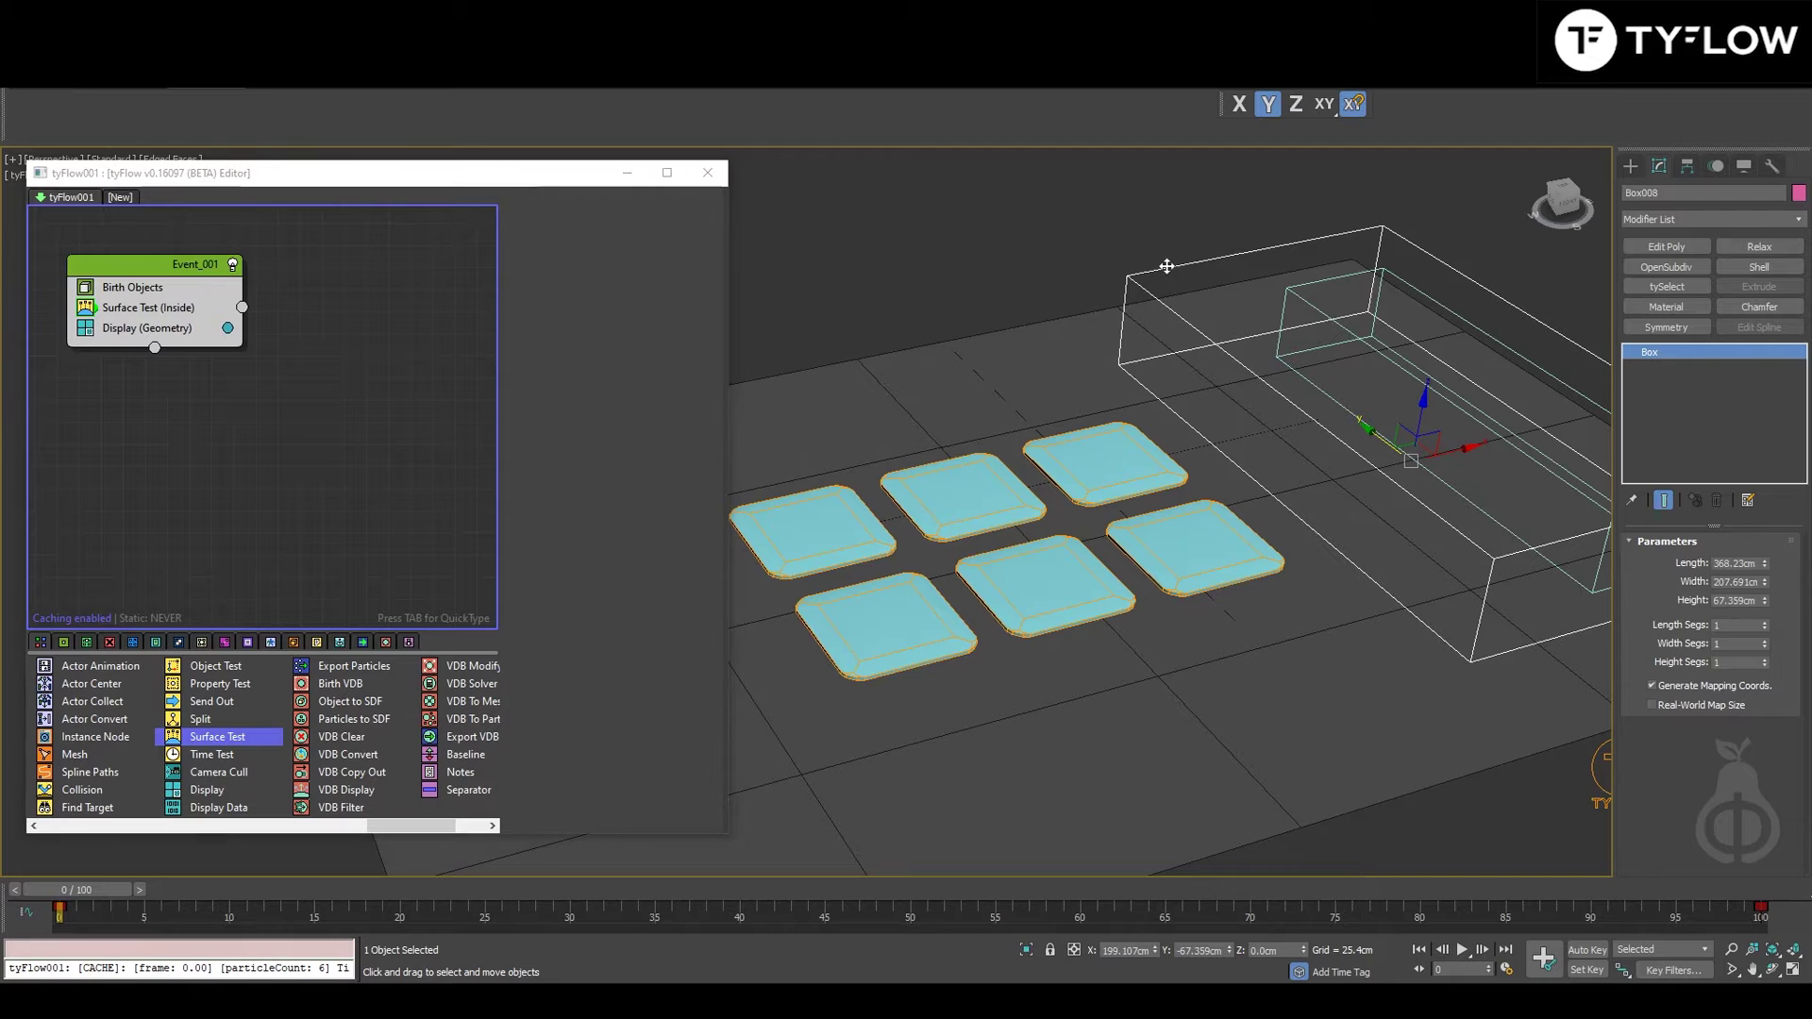
left_click_drag(98, 888, 59, 889)
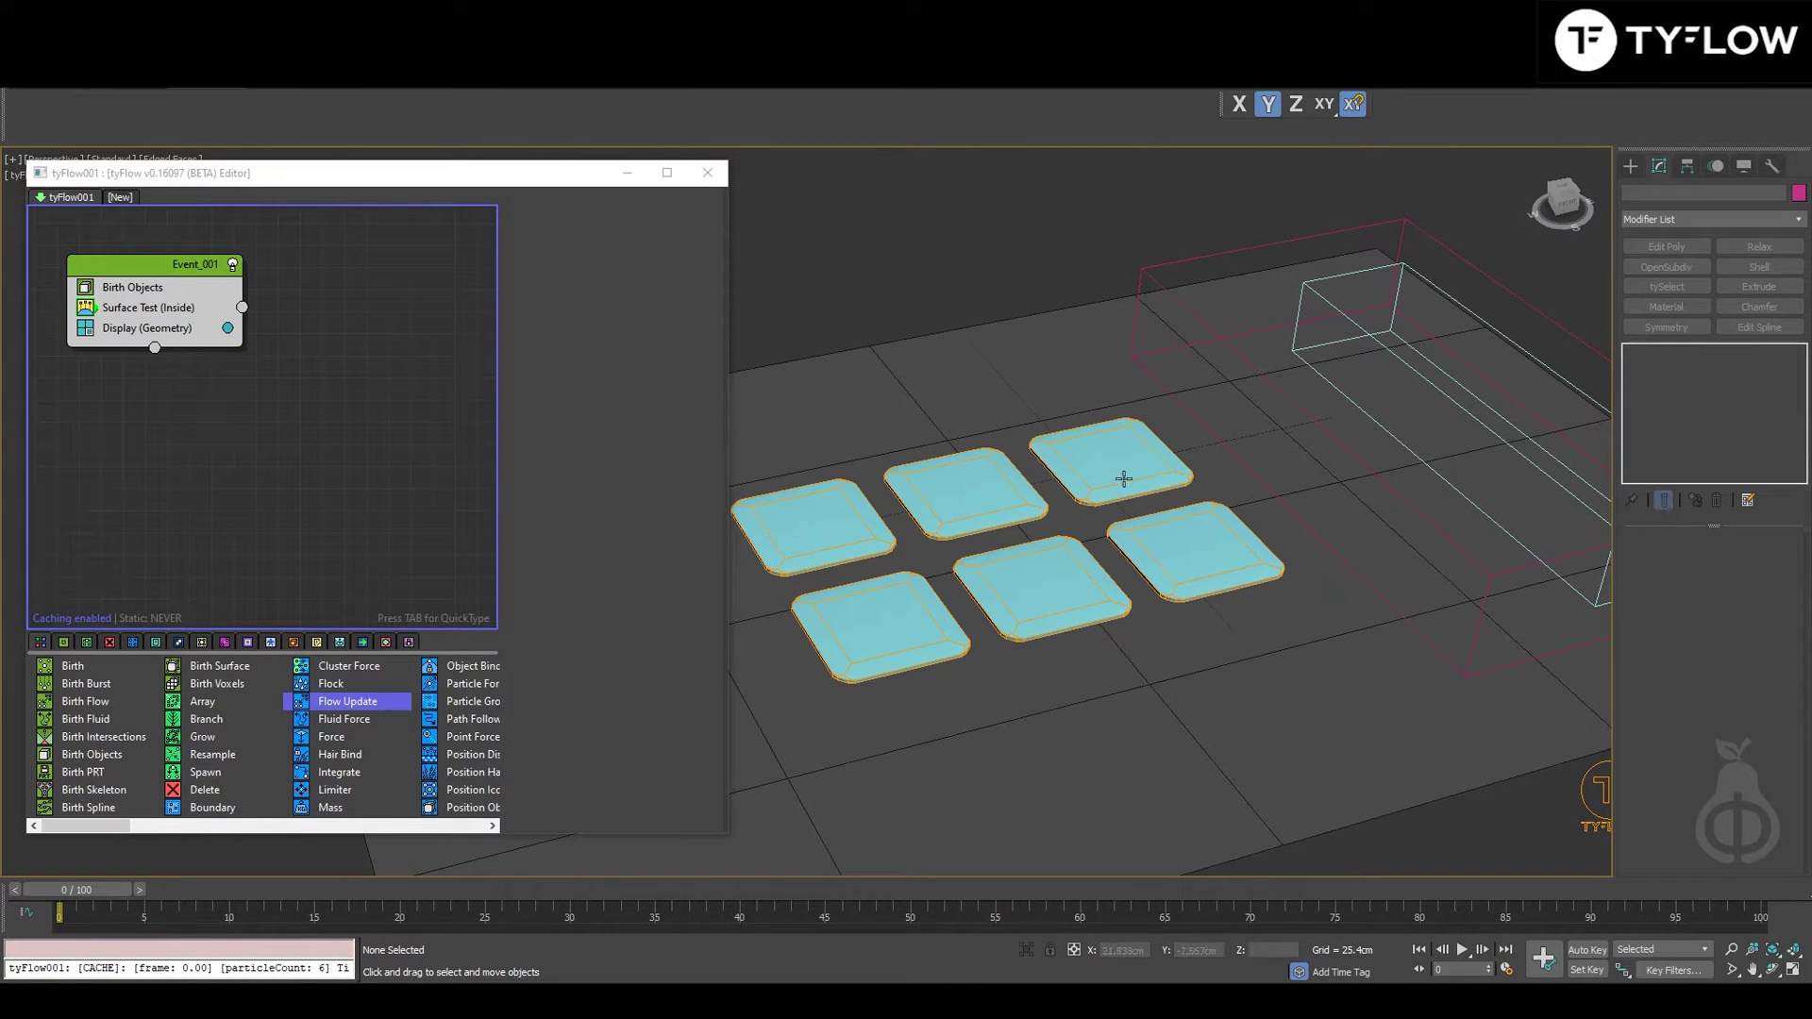
Step: Create a separate event with a Subdivide operator beside Event_001 for refining the low-poly cushion meshes
scroll(1122, 469, "up", 5)
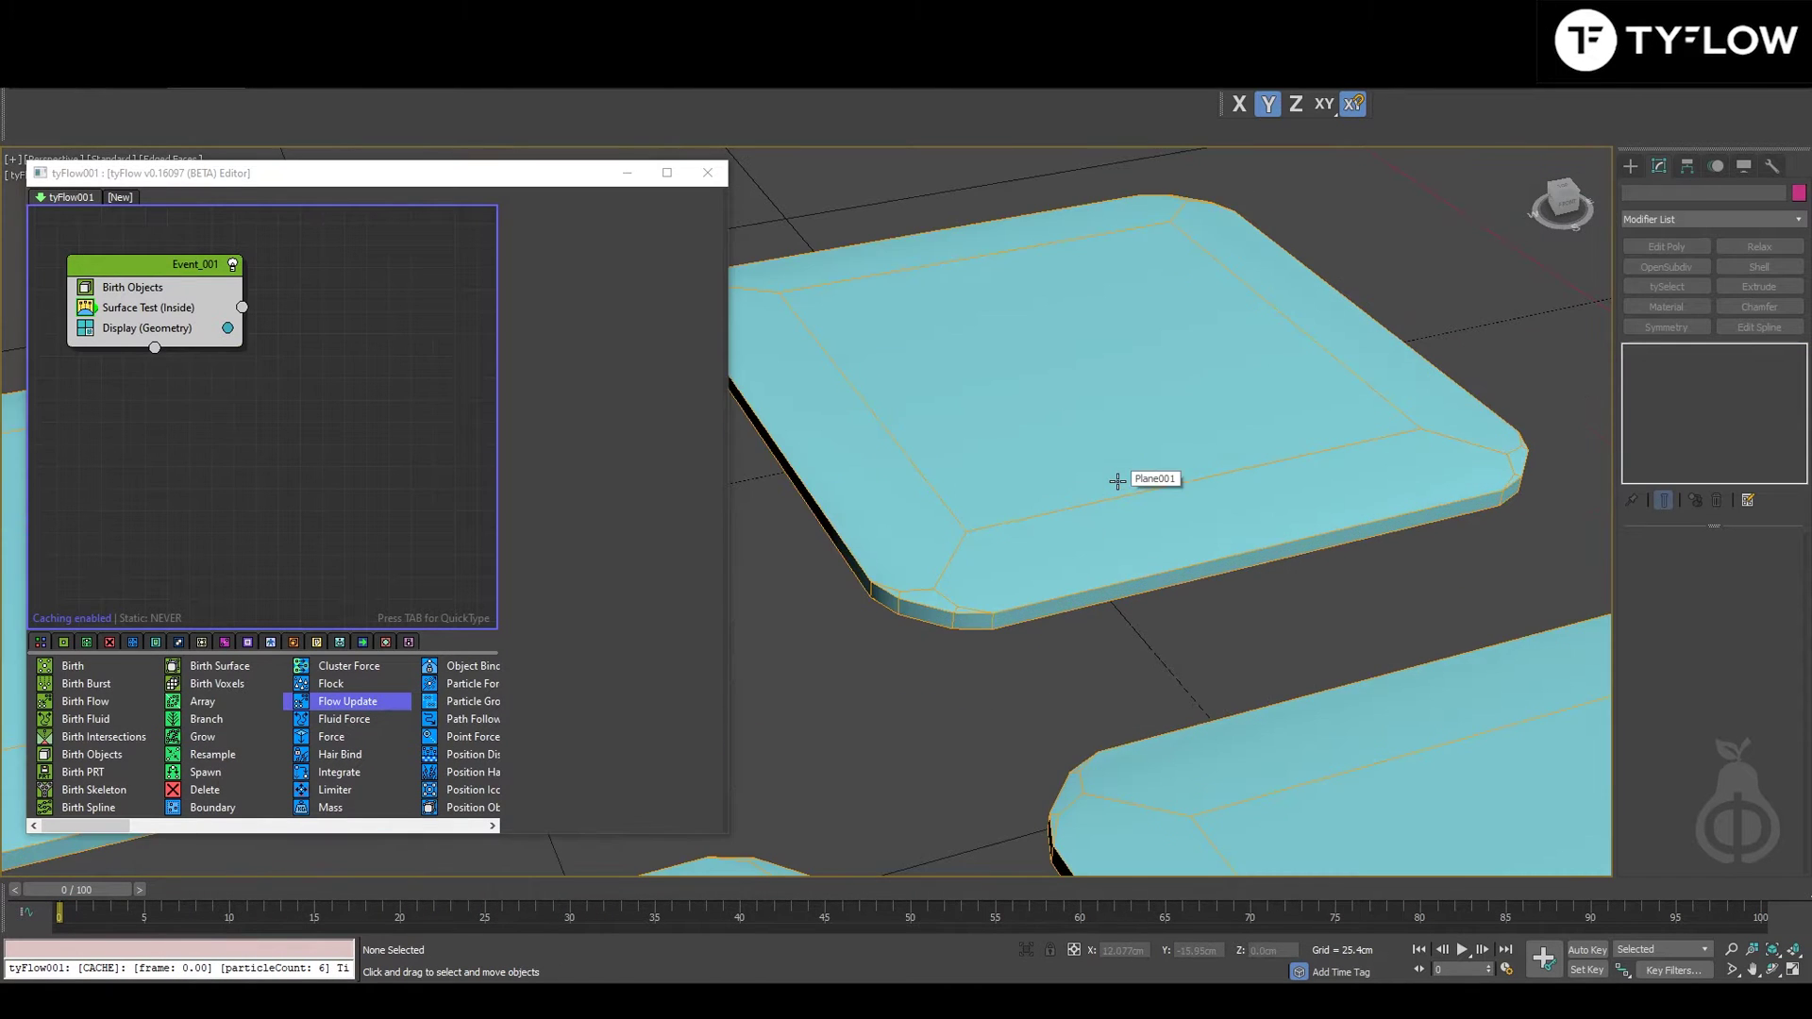
scroll(1118, 481, "down", 10)
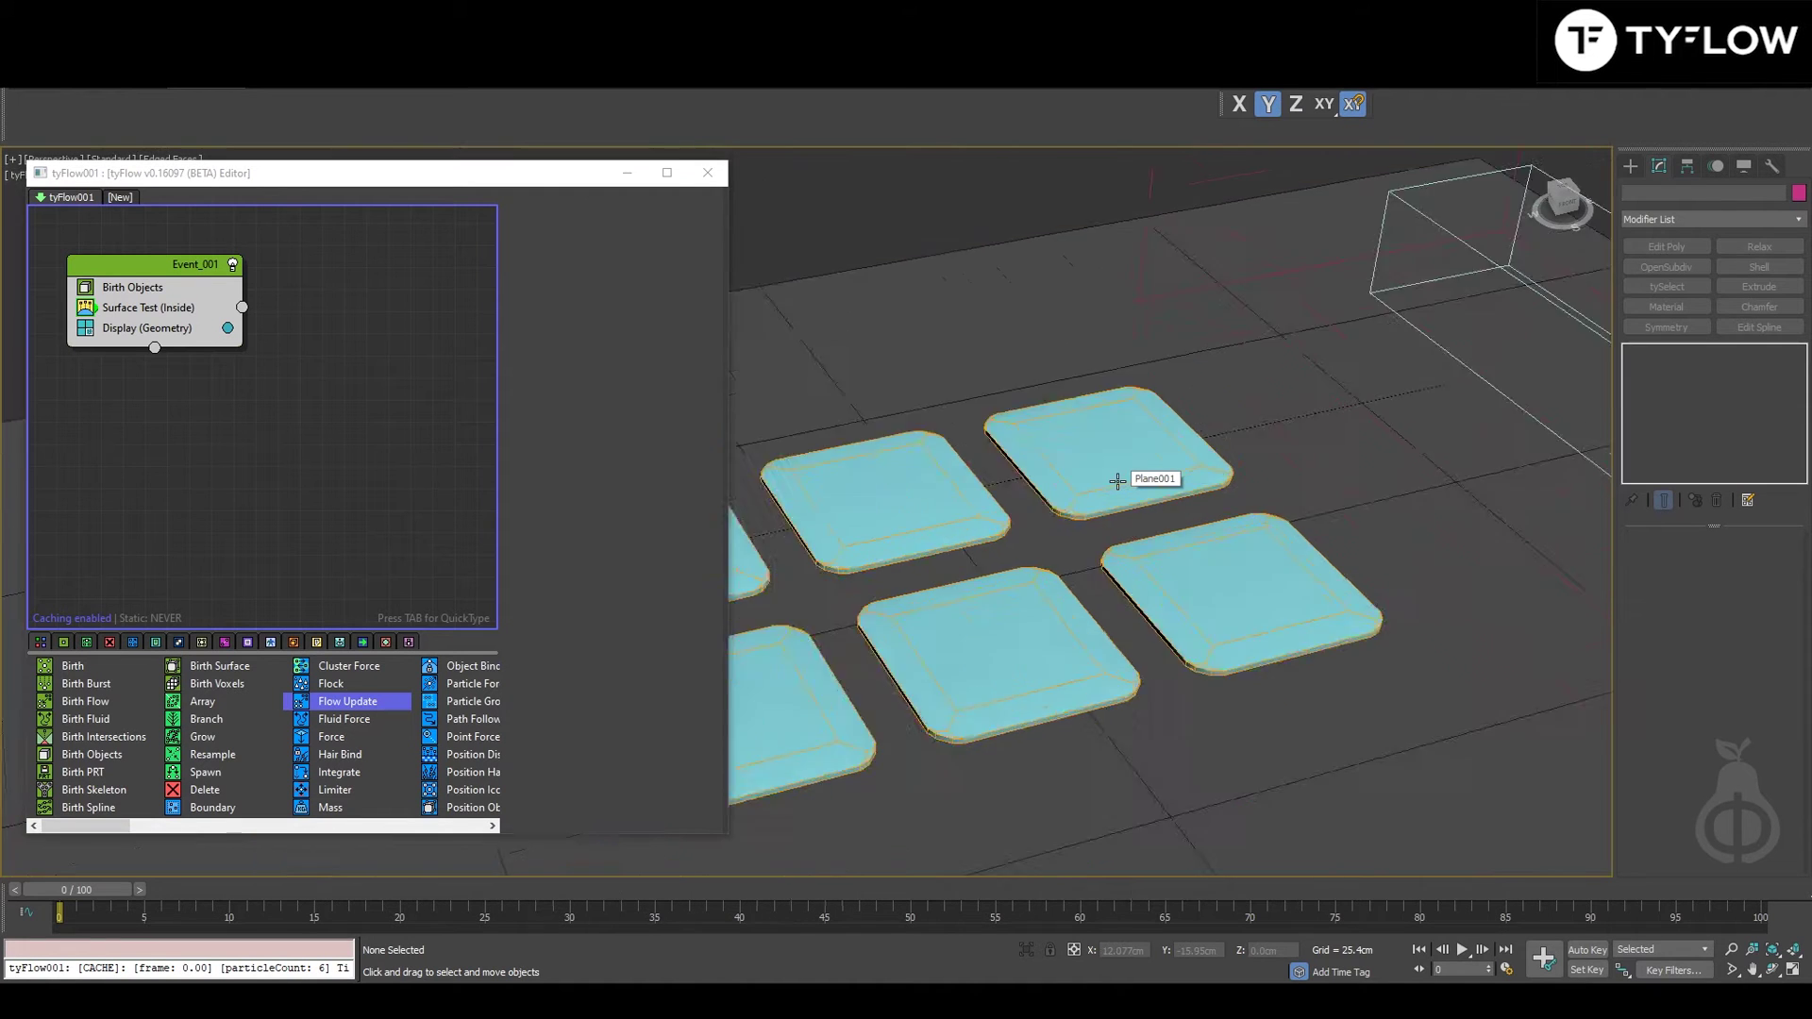
key("Tab")
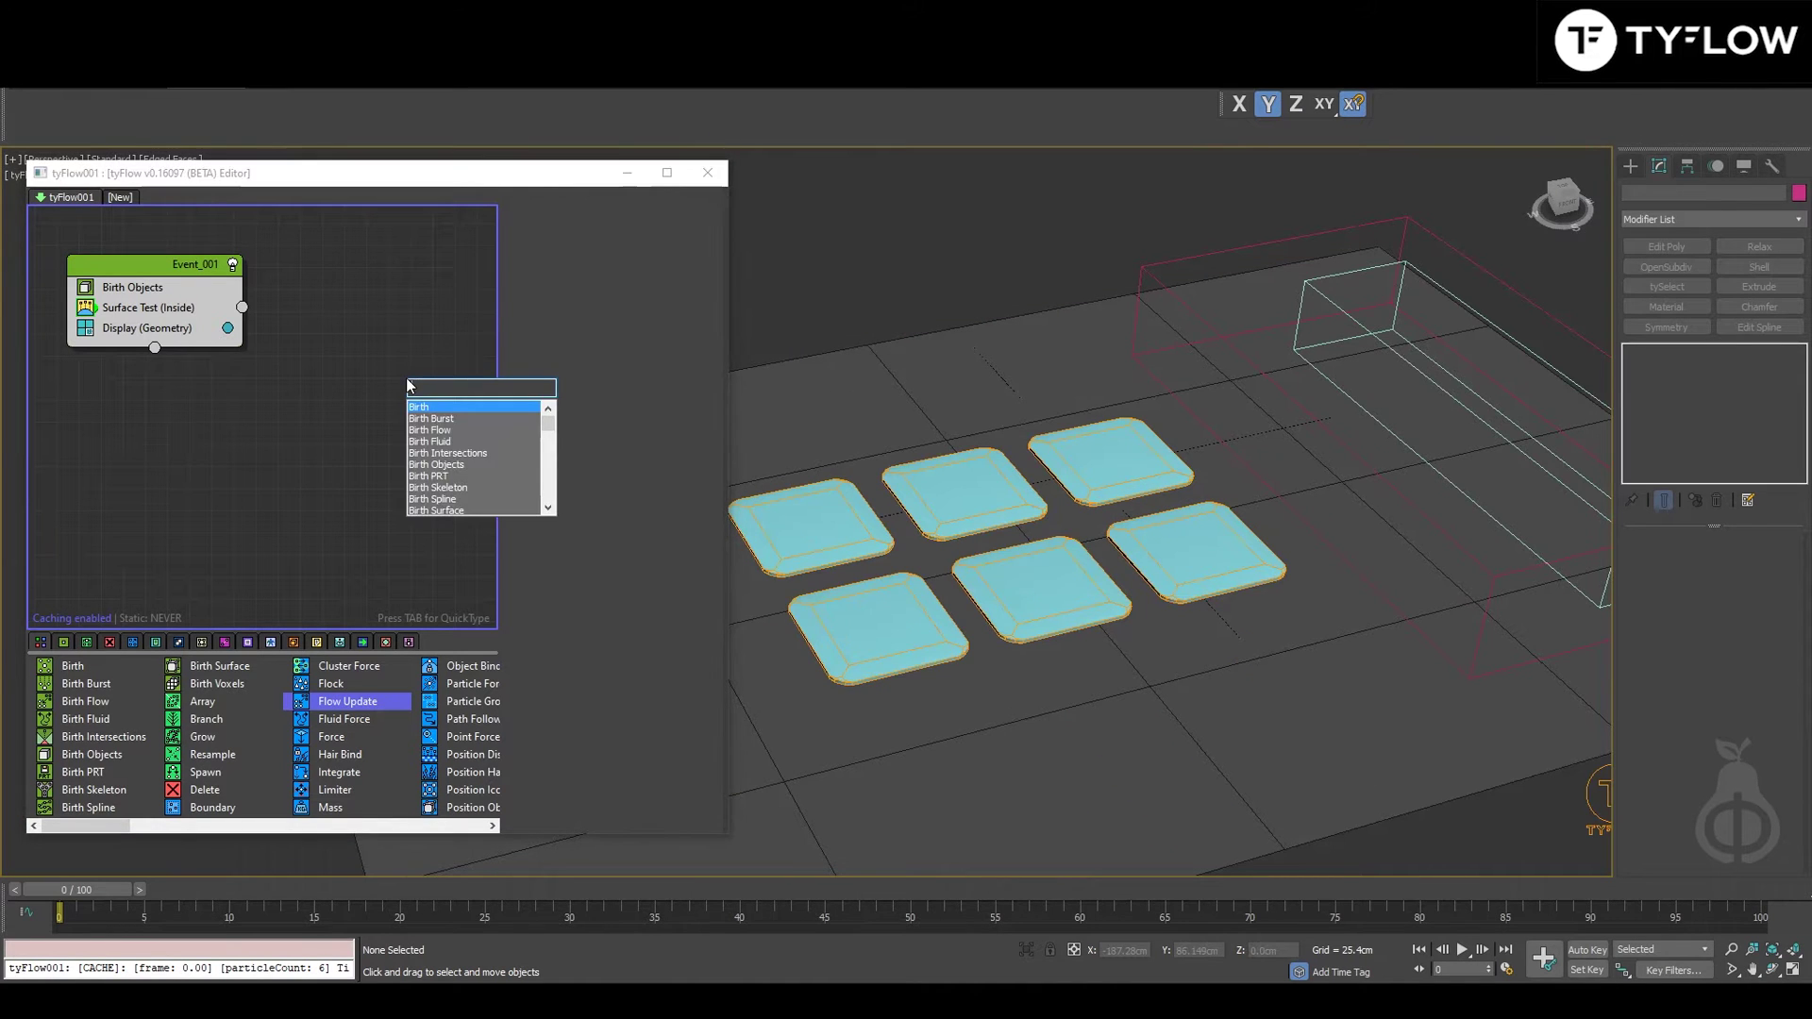
type("su")
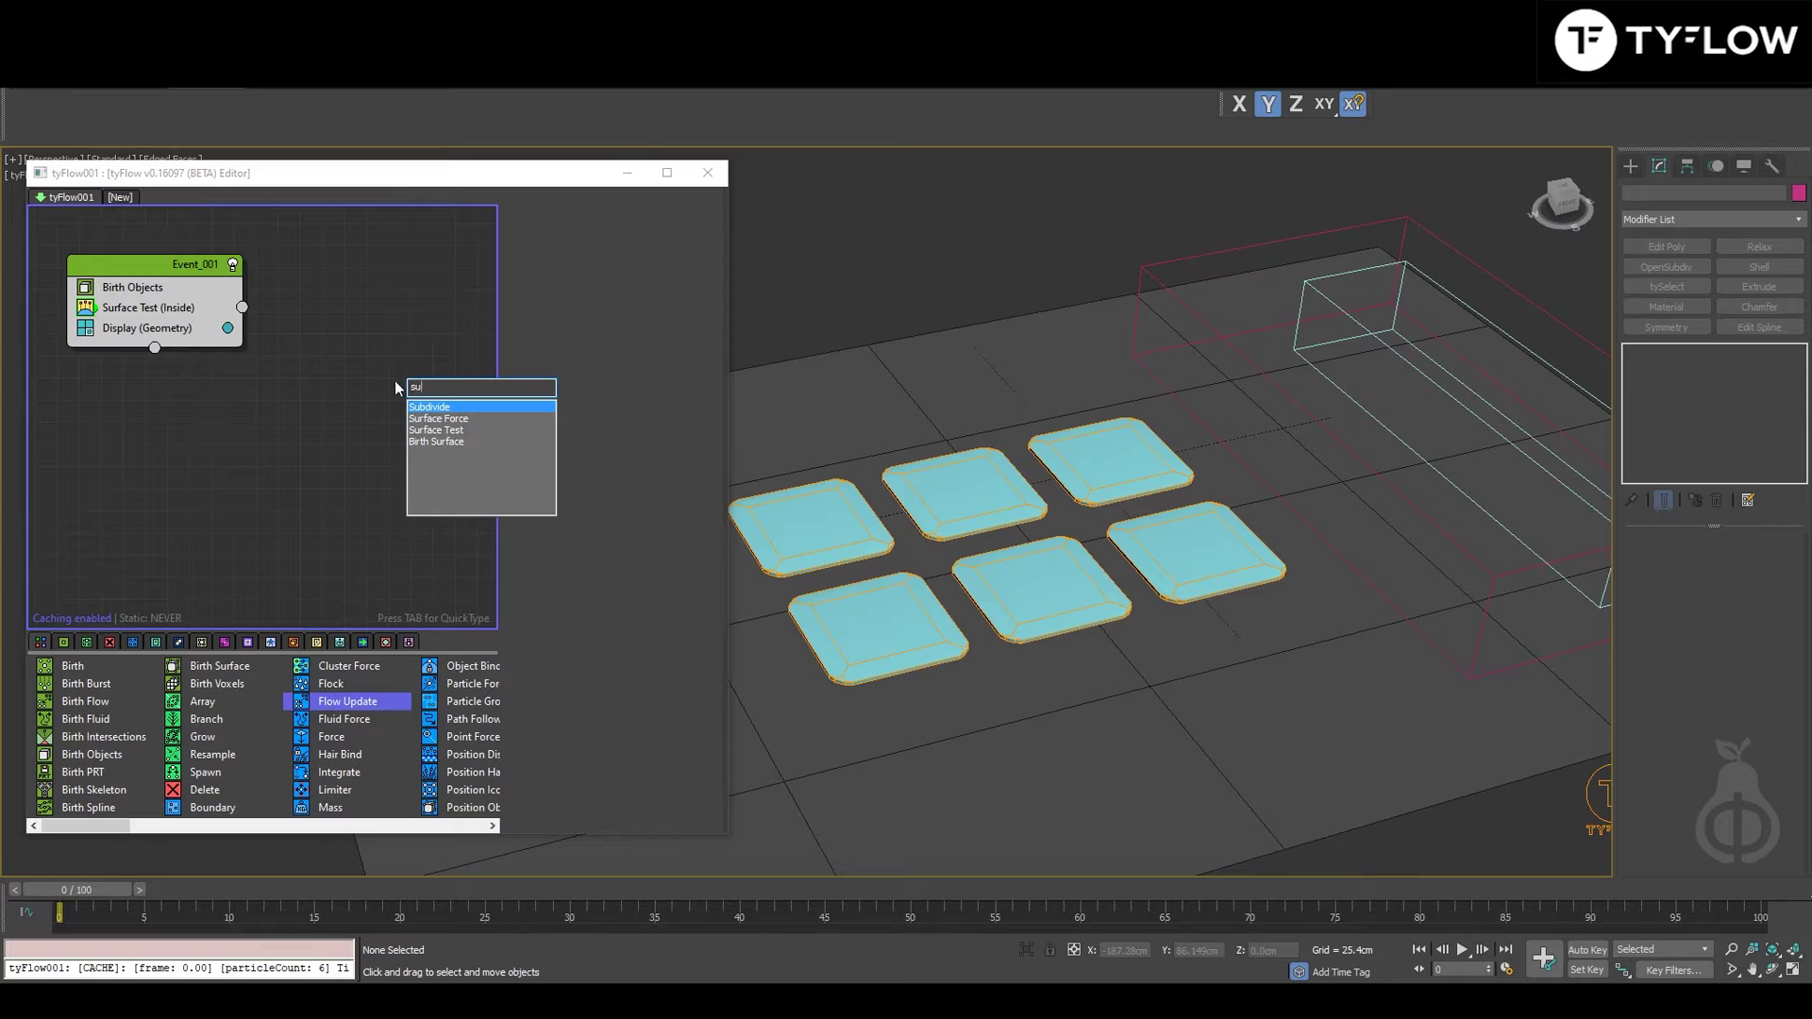
left_click(433, 408)
left_click_drag(436, 384, 343, 385)
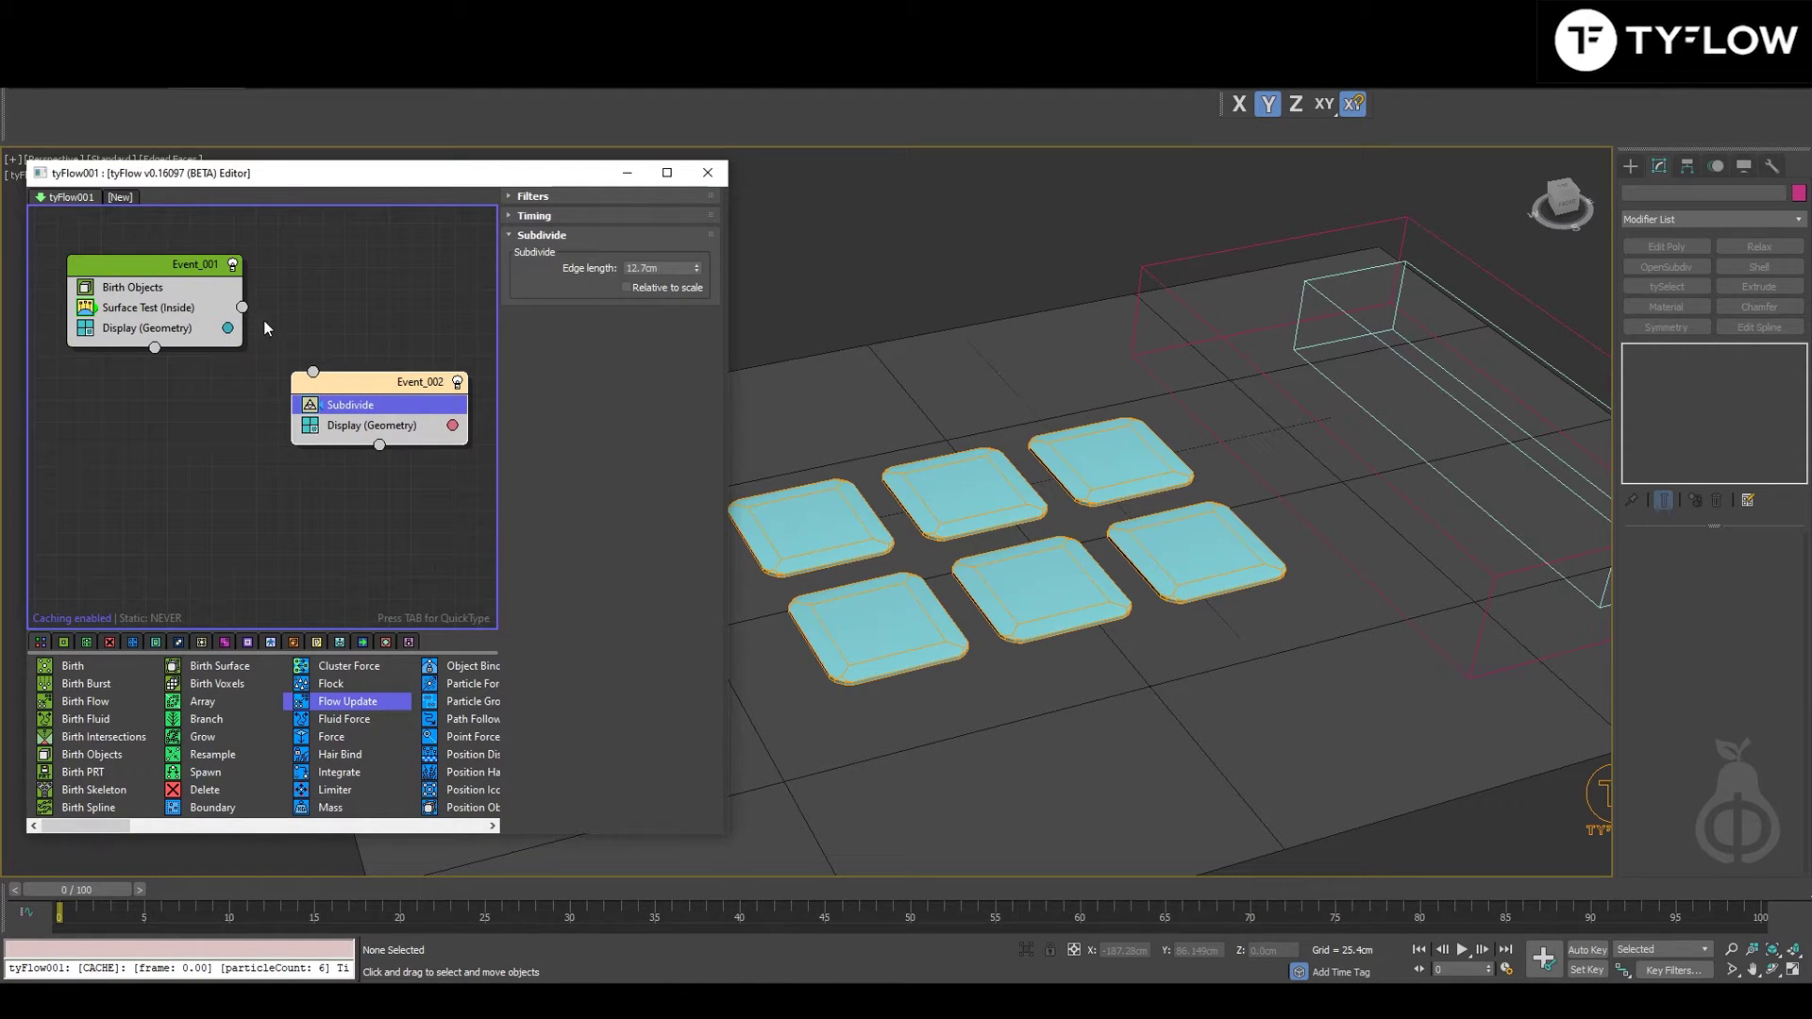
Step: Add a Cloth Bind operator to Event_002 directly below Subdivide
key("Tab")
type("clo")
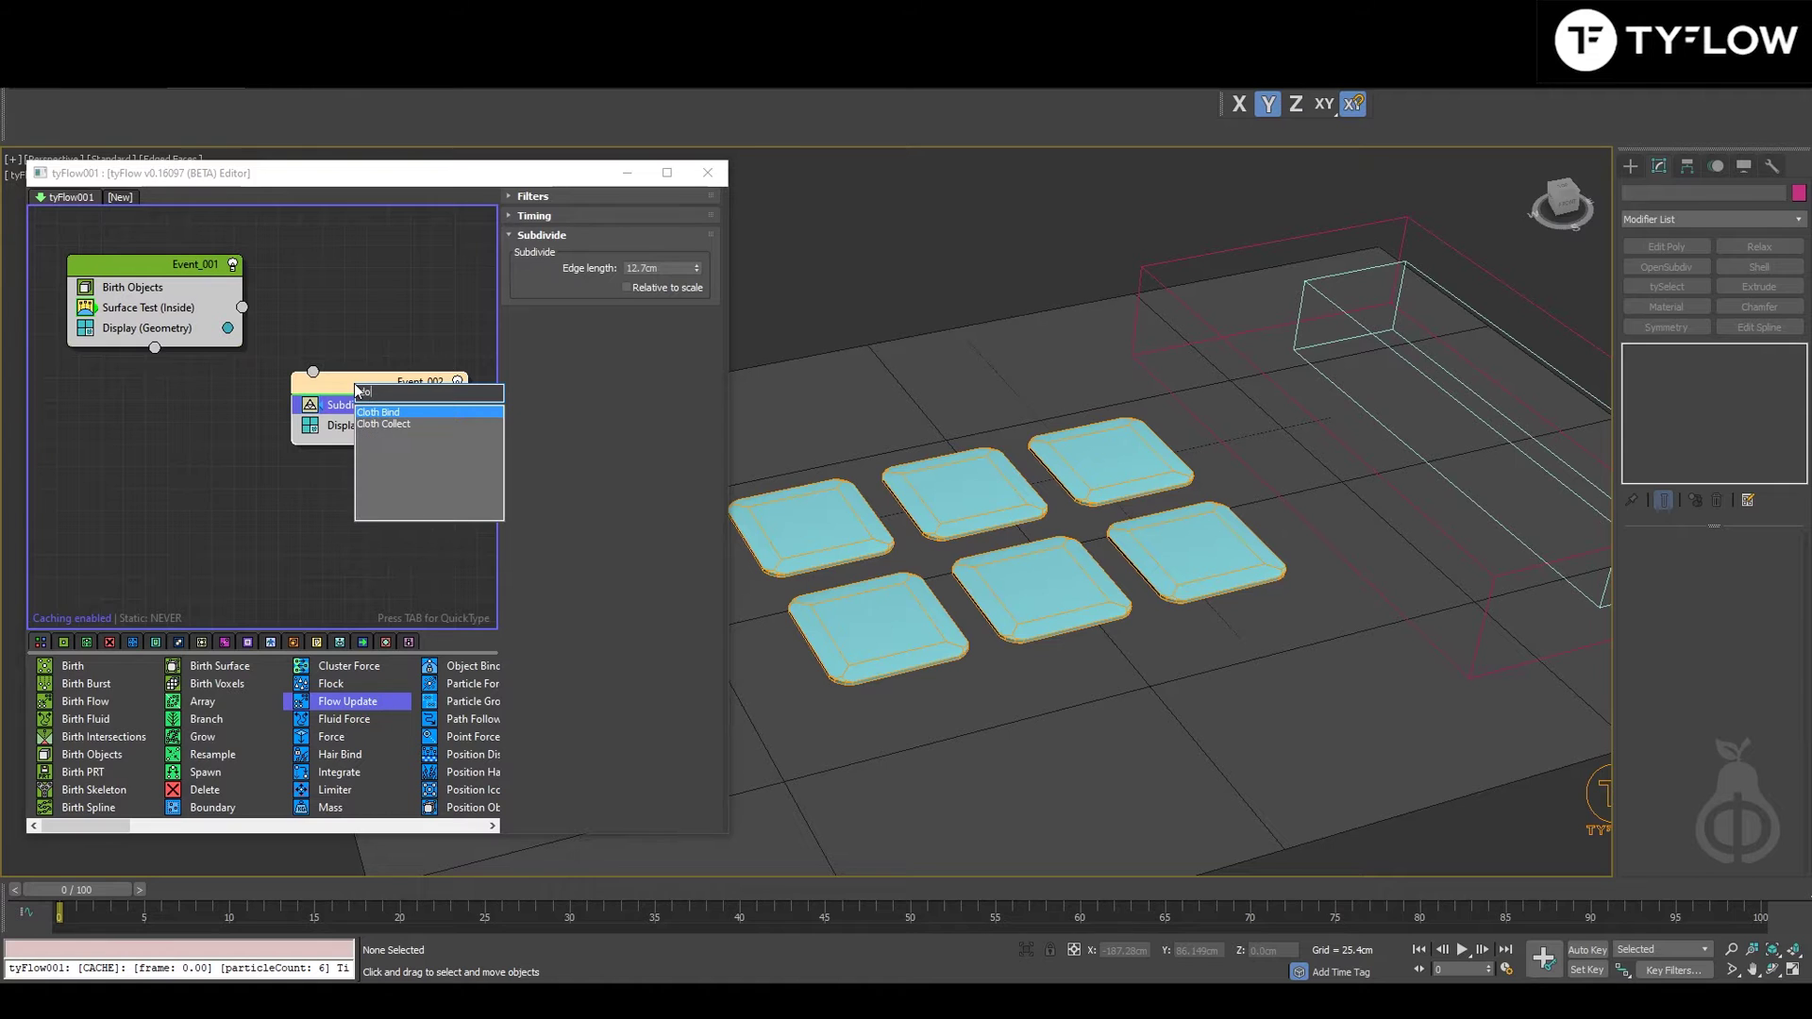
left_click(430, 413)
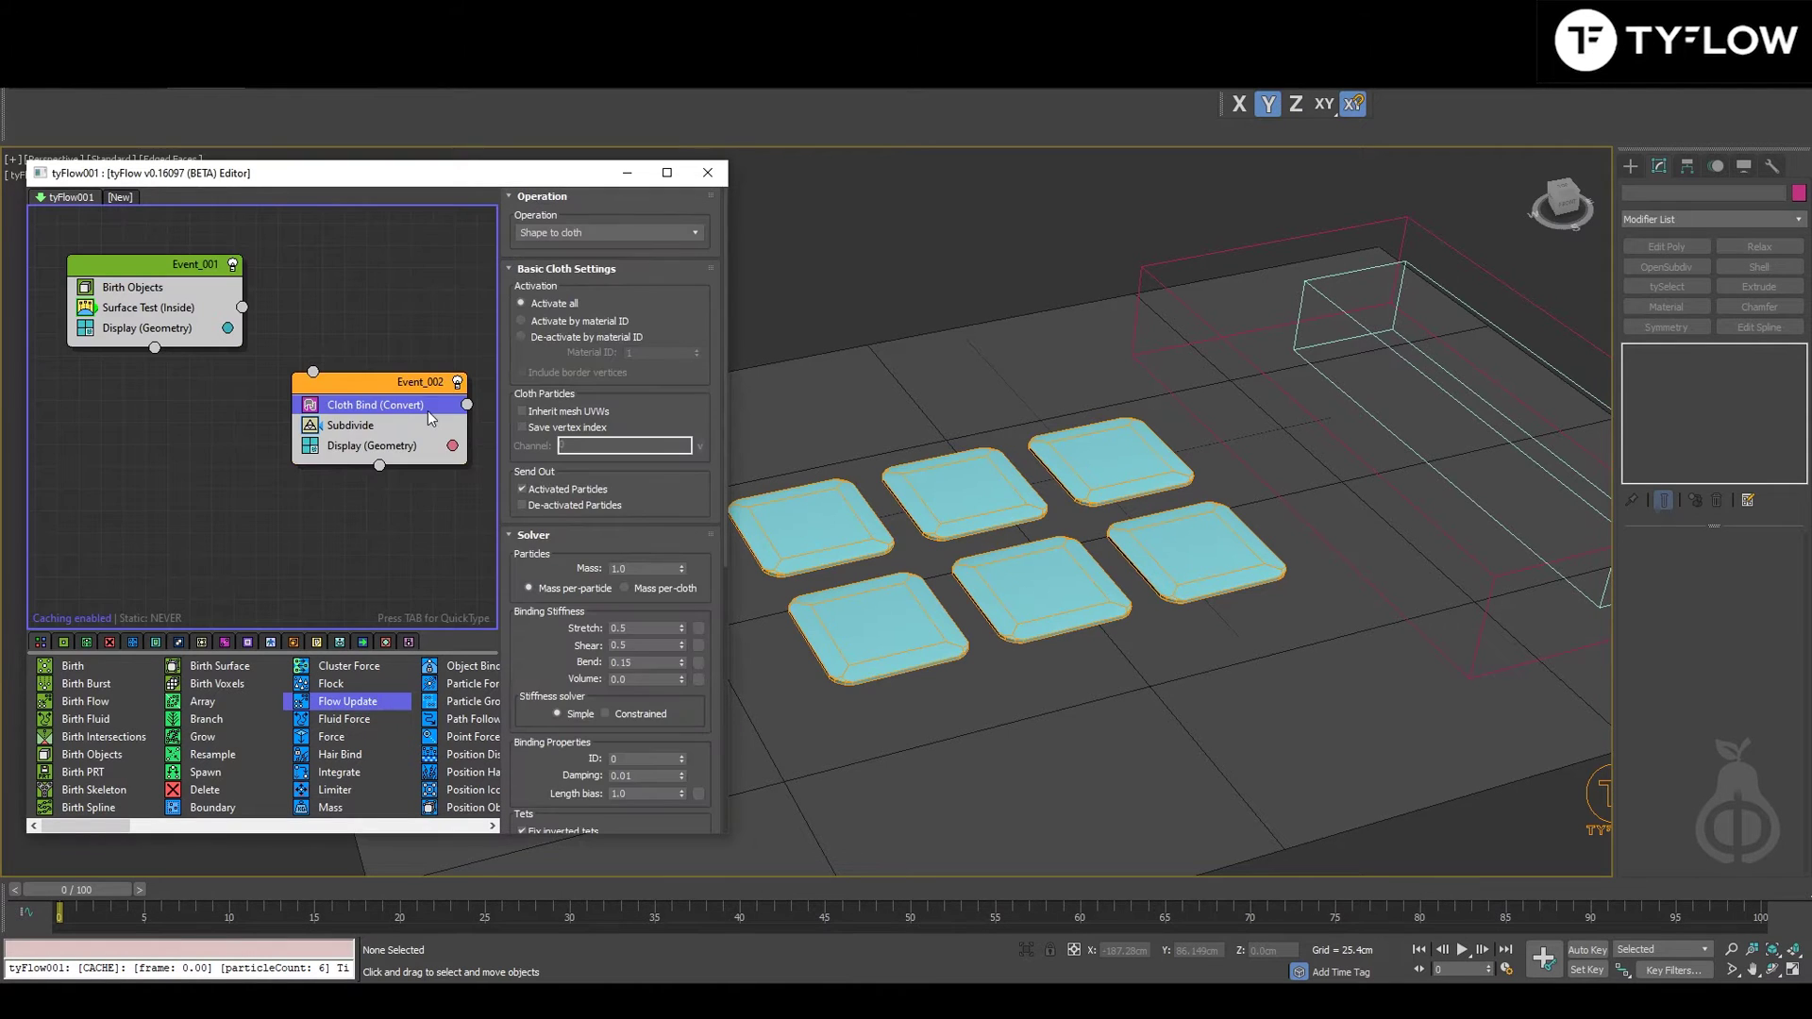
left_click_drag(386, 415, 387, 427)
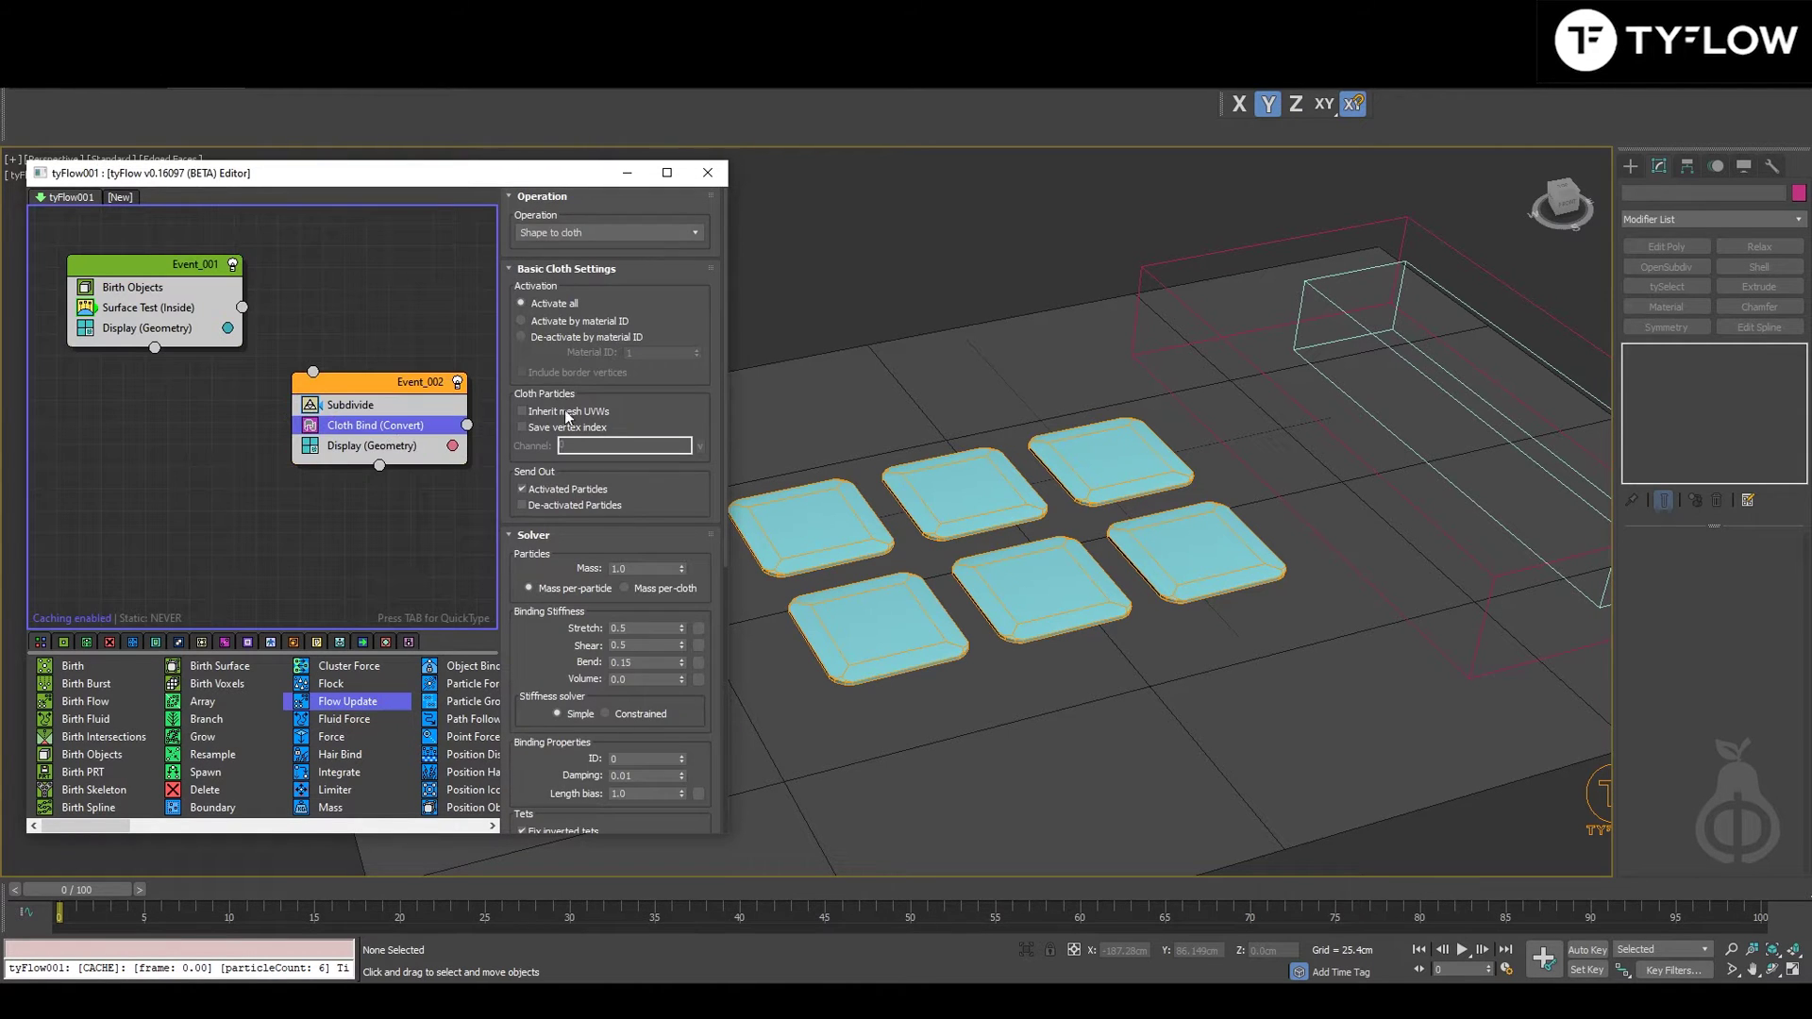
Step: Connect the Surface Test output of Event_001 to Event_002 and preview the flow along the timeline
scroll(569, 417, "down", 3)
left_click_drag(241, 307, 370, 391)
left_click_drag(94, 886, 642, 902)
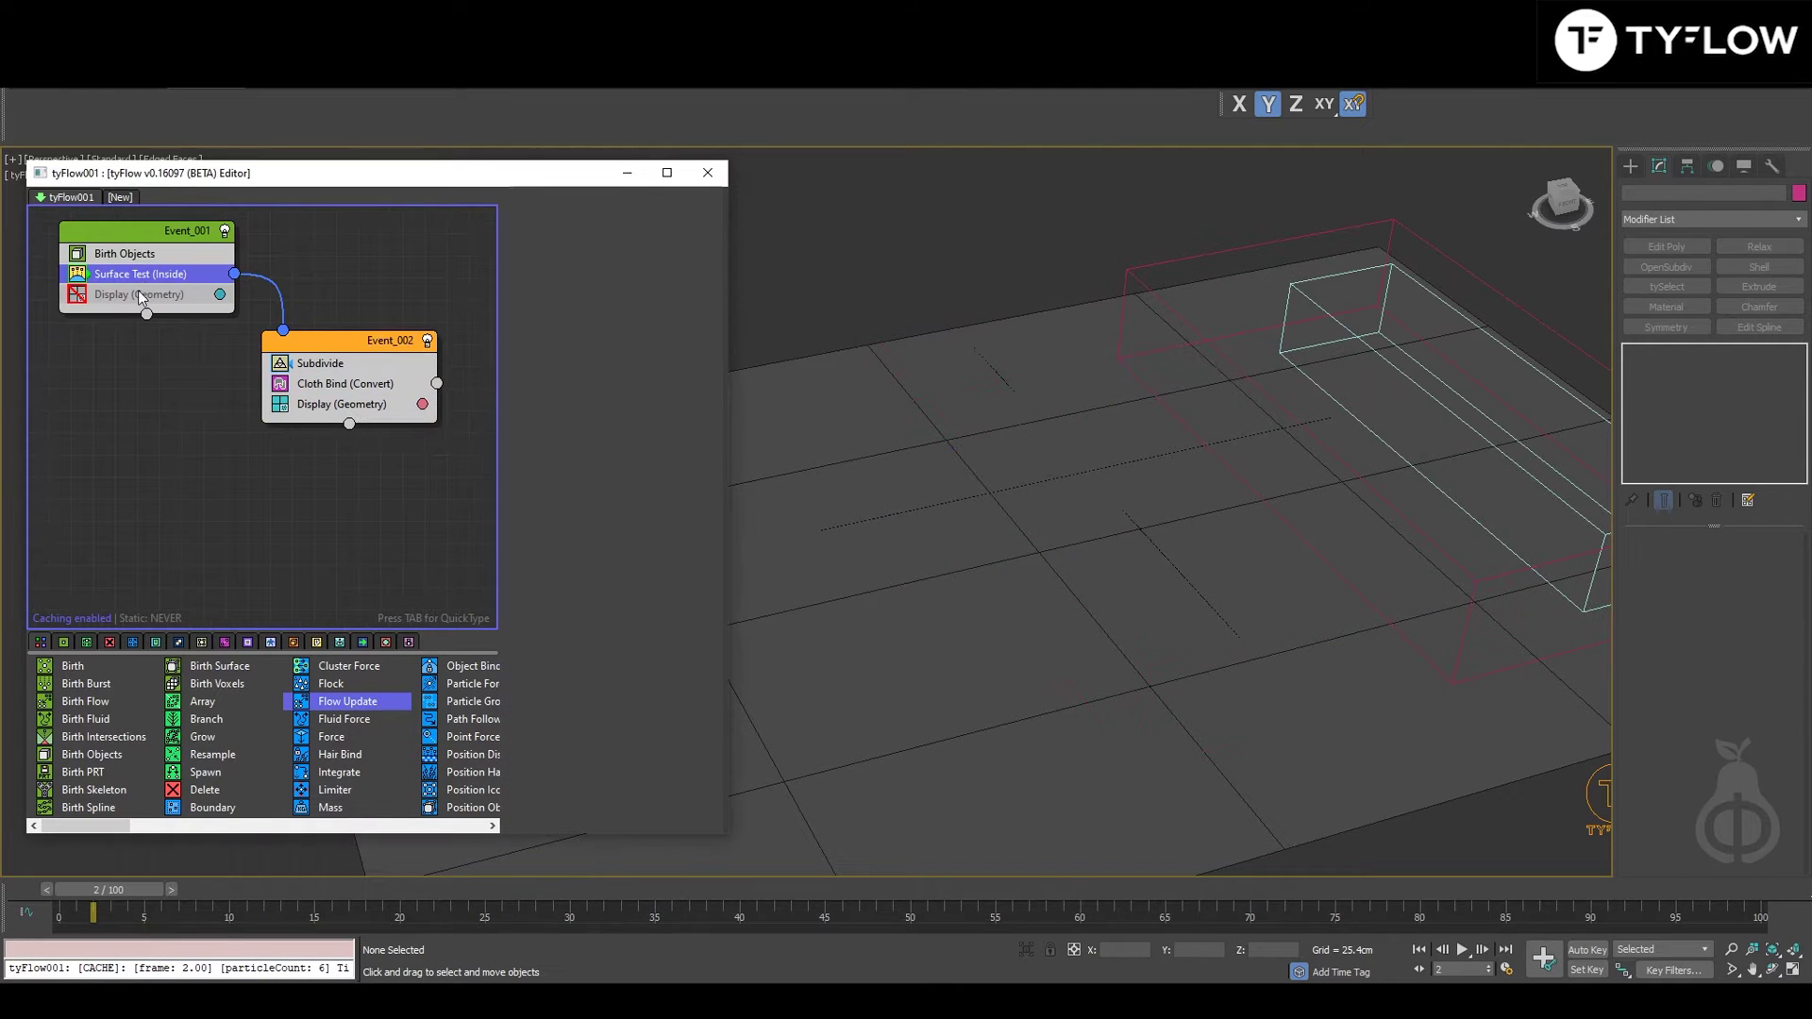
Step: Copy the Surface Test from Event_001 into Event_002 below Cloth Bind
left_click(137, 275)
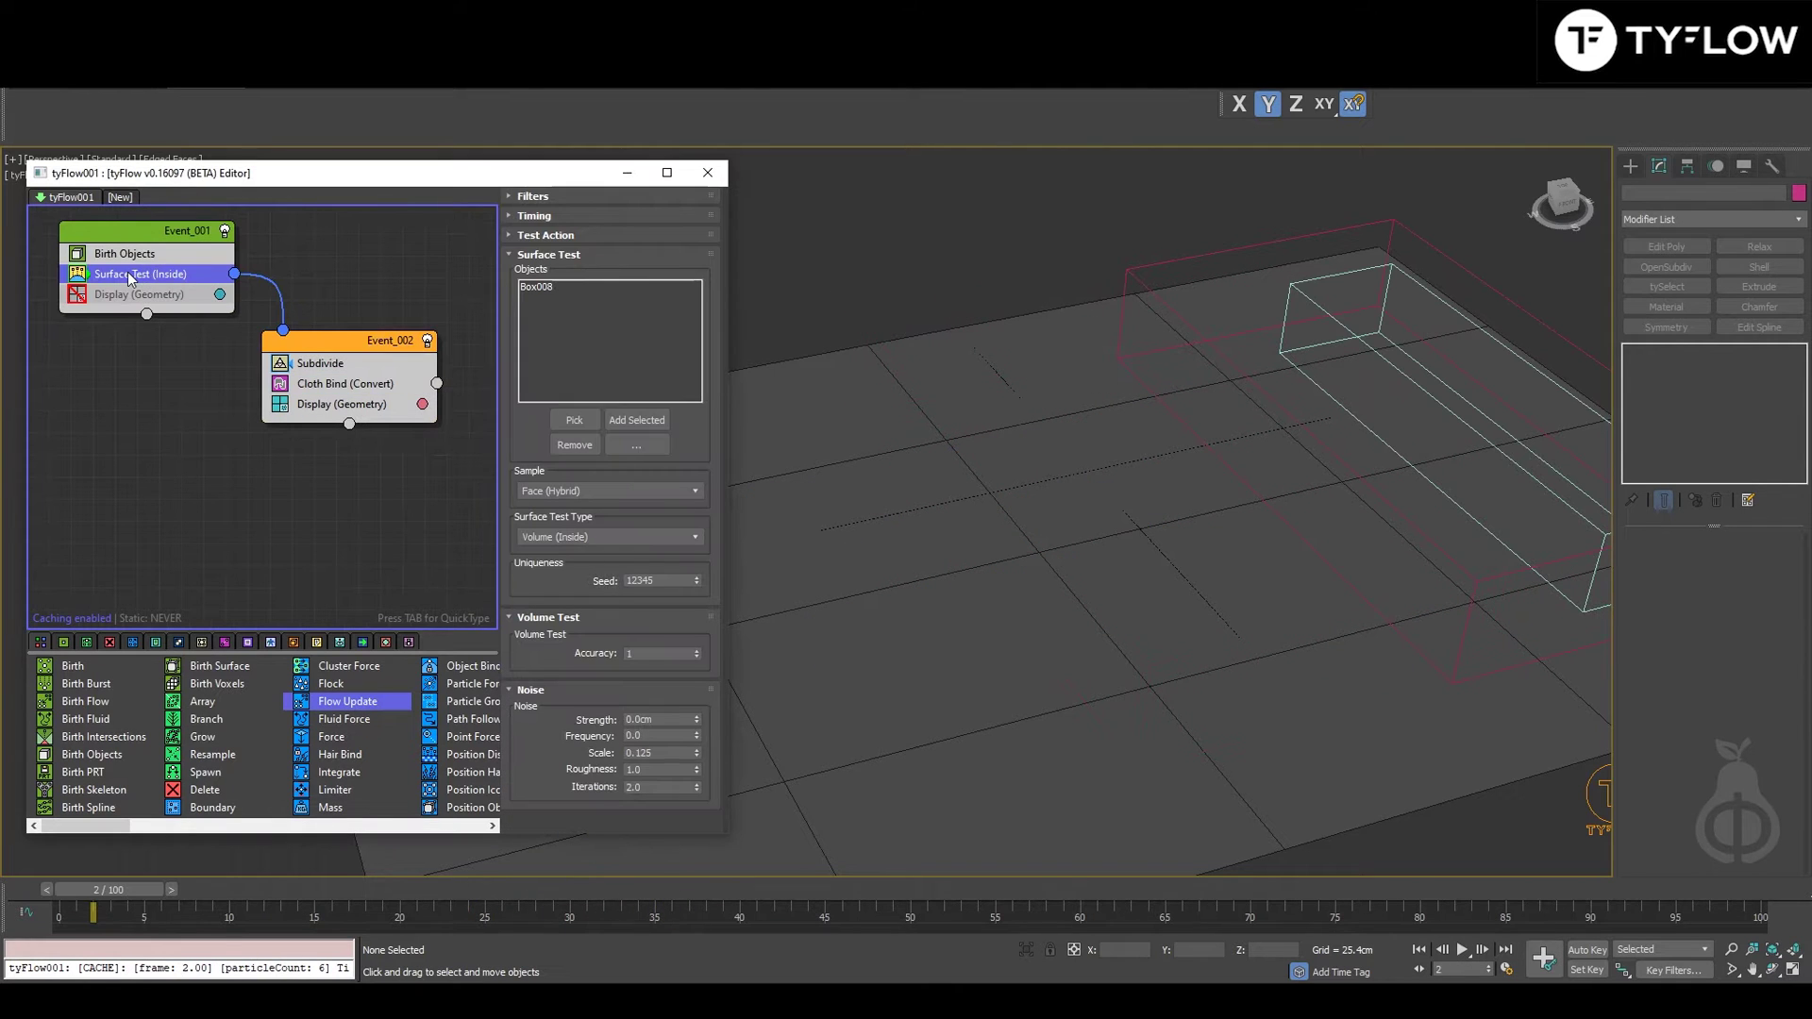
left_click_drag(128, 272, 329, 397)
middle_click_drag(401, 463, 281, 440)
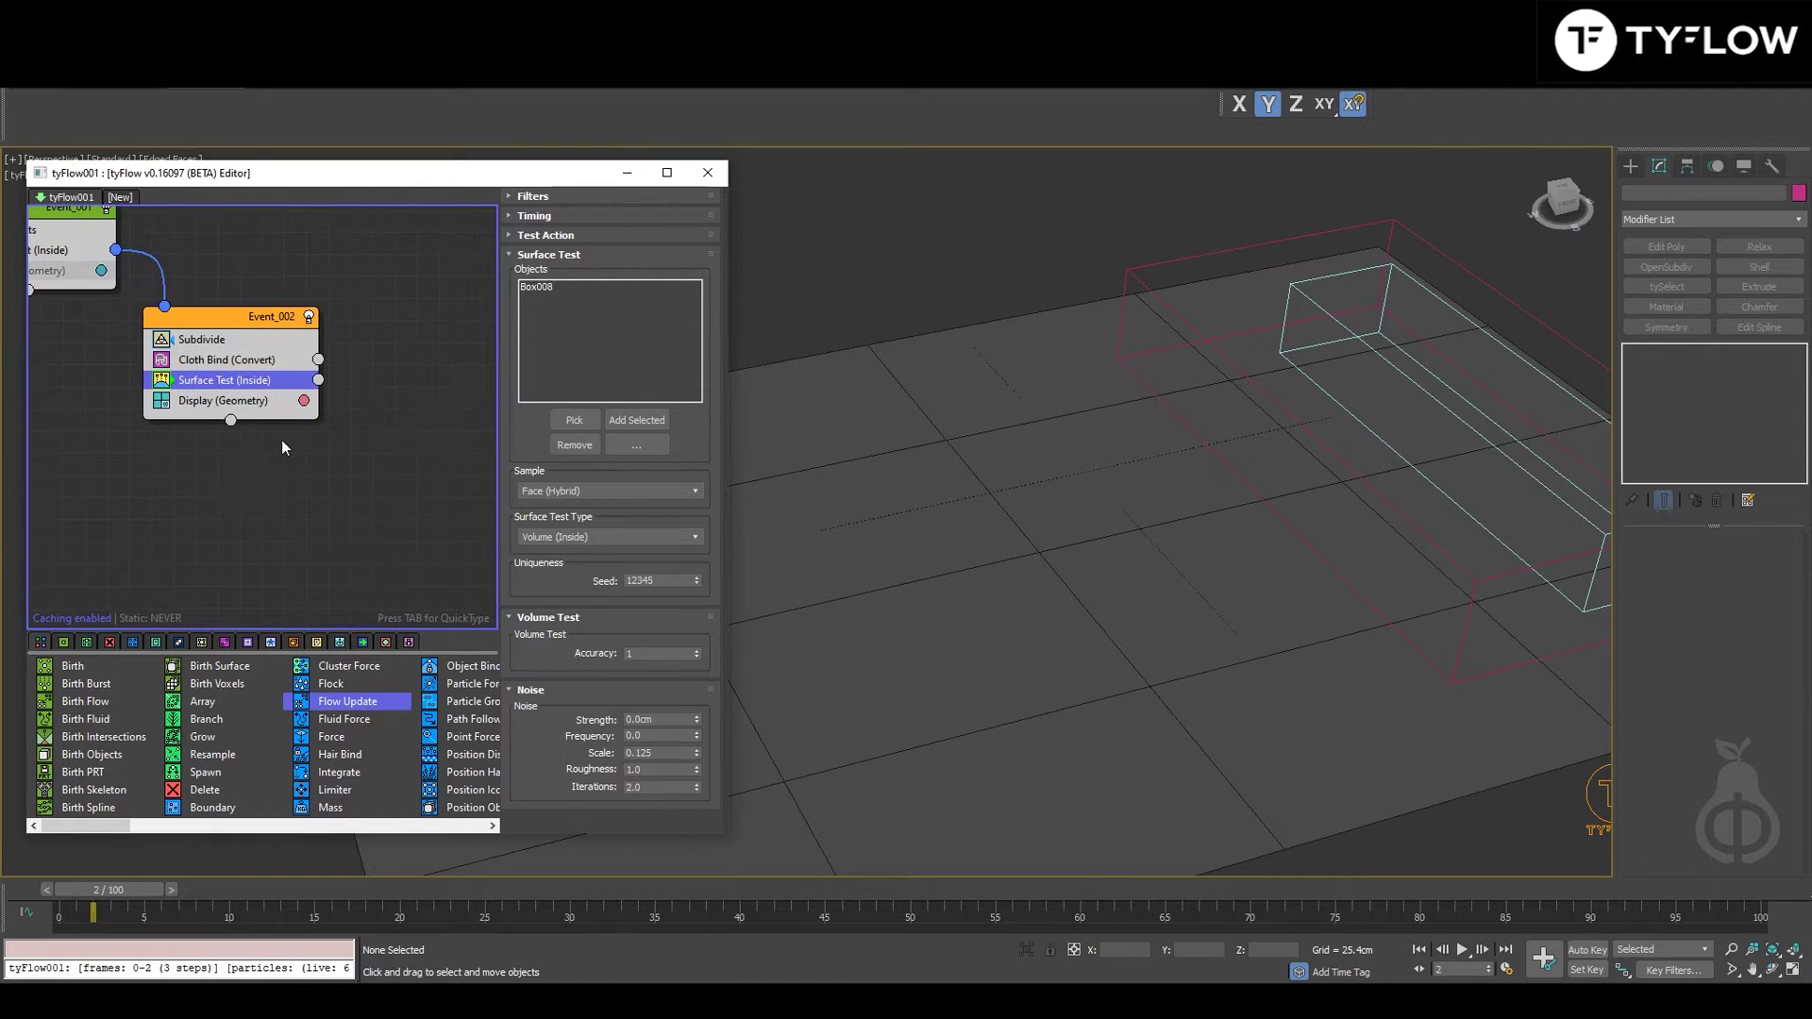
middle_click_drag(393, 431, 370, 443)
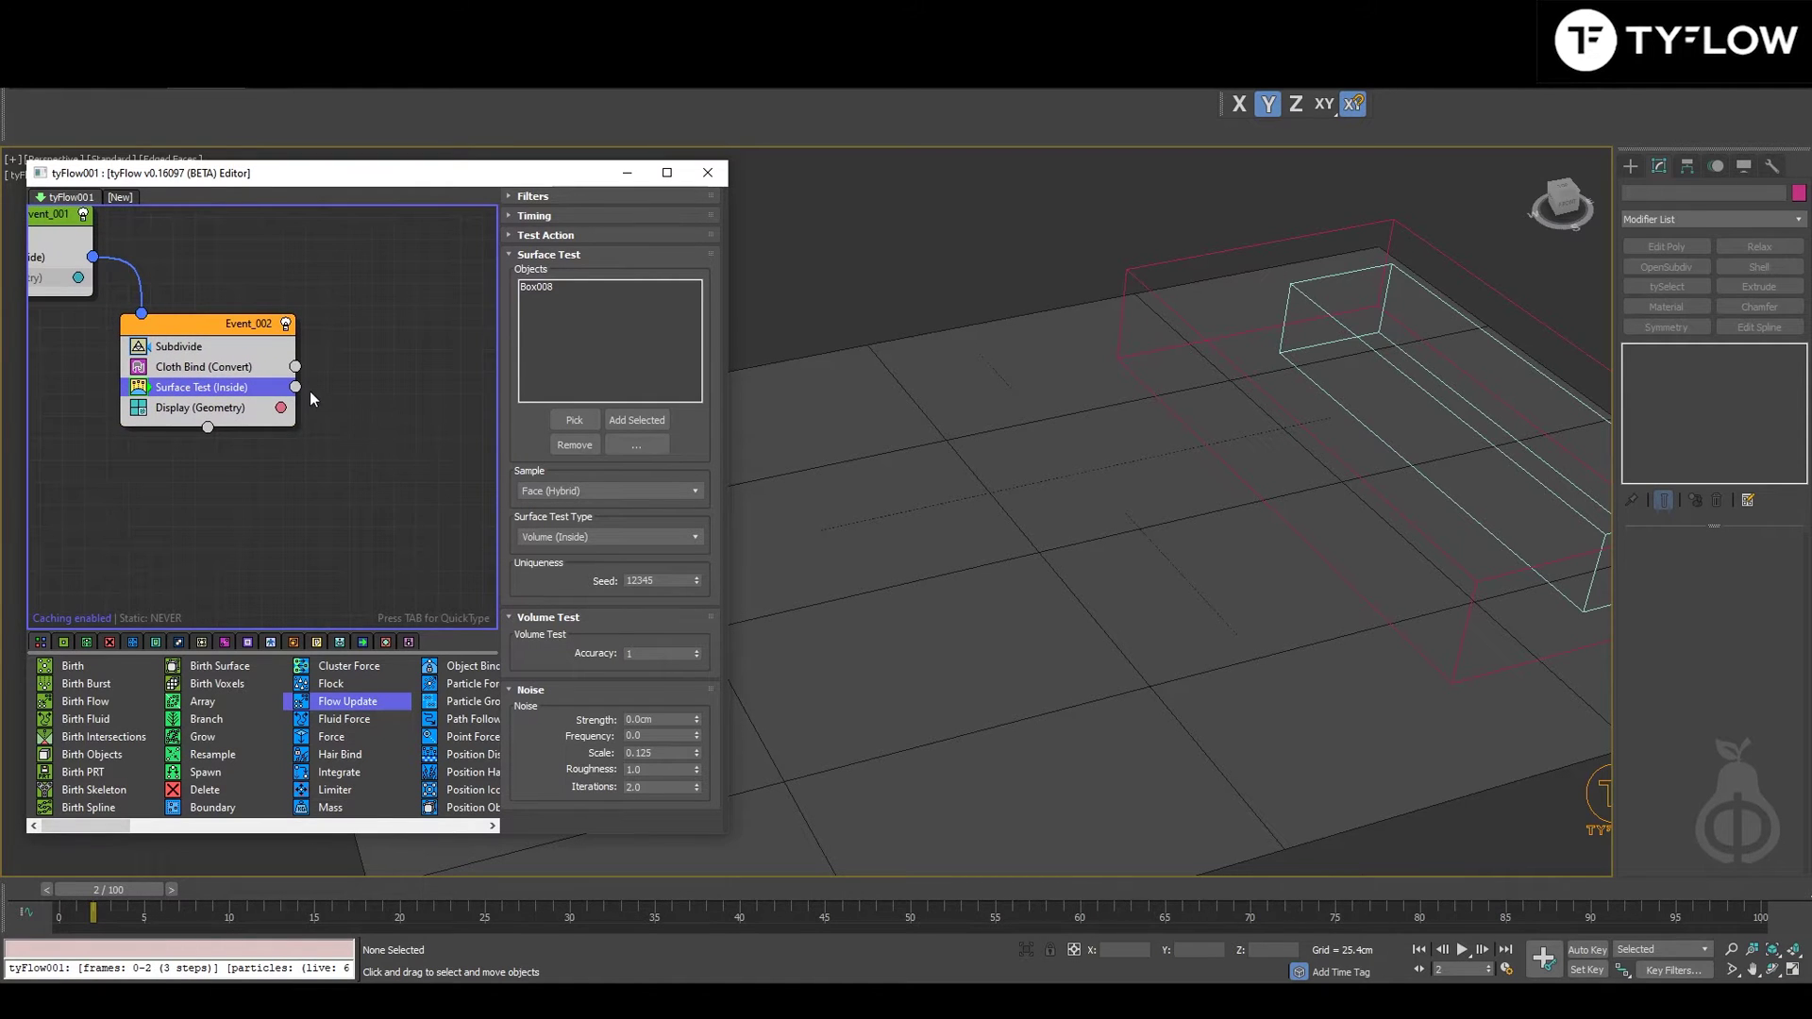
left_click(1296, 286)
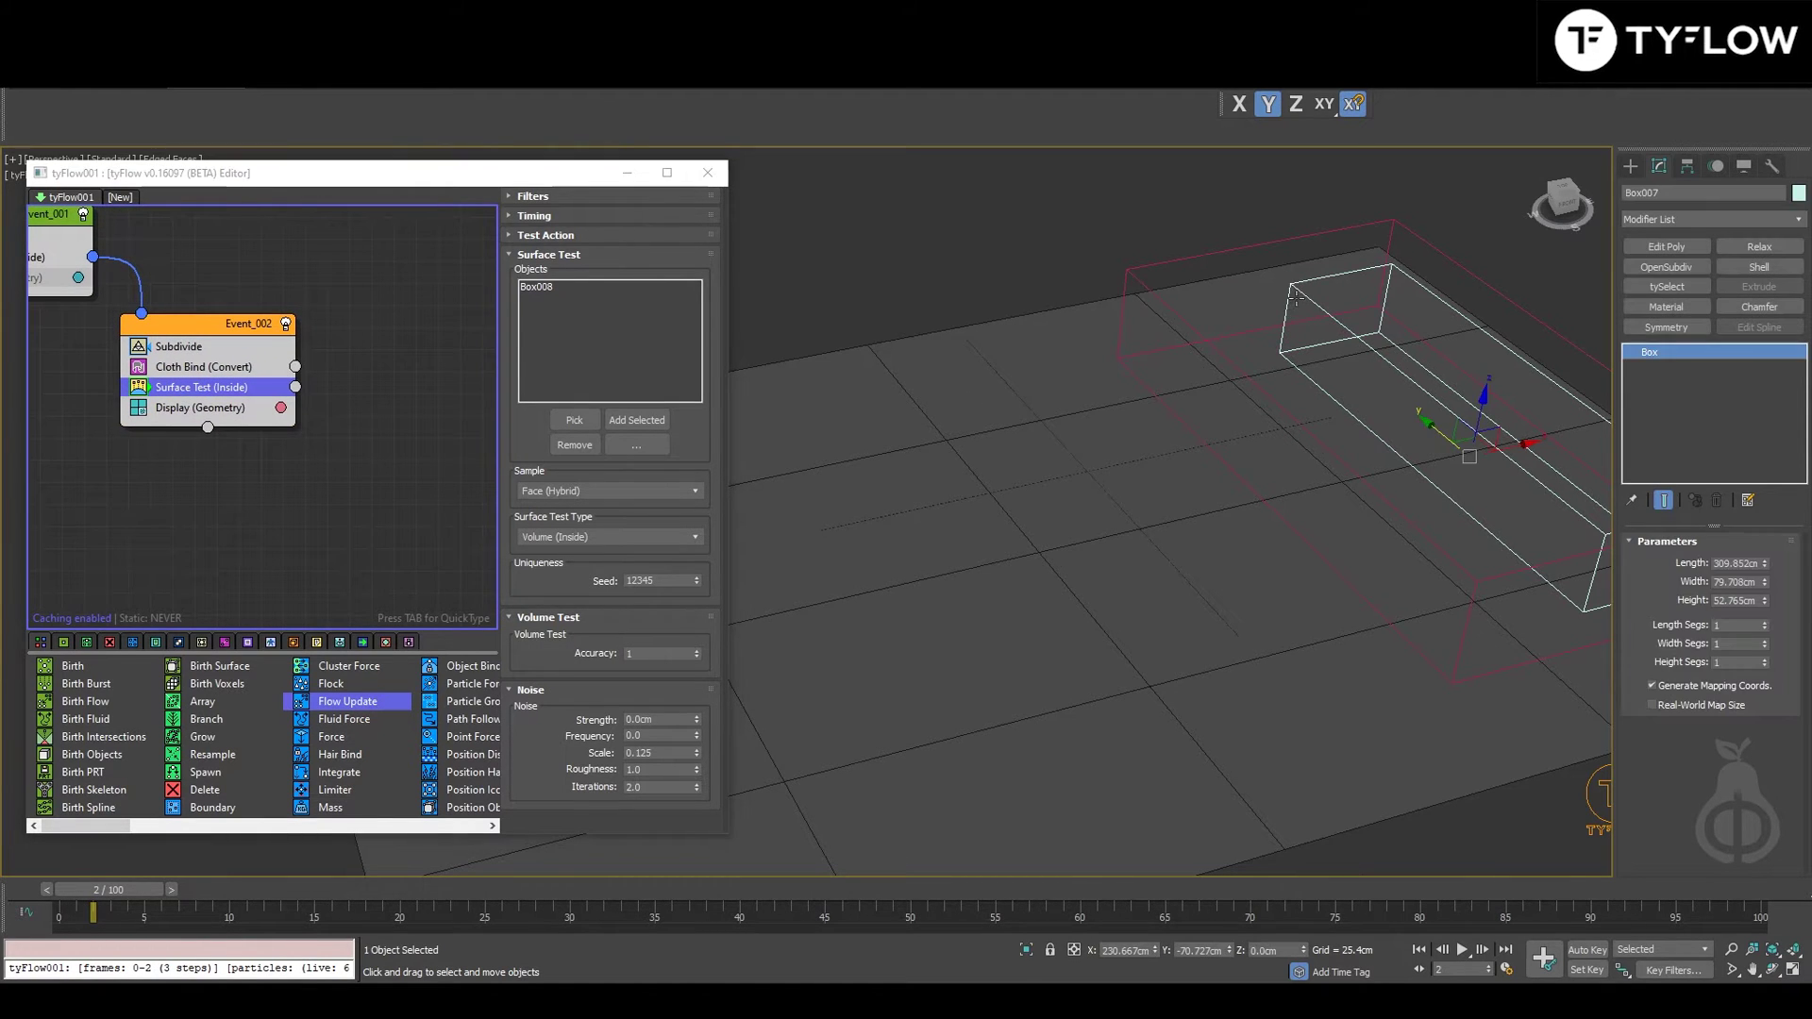
left_click(370, 389)
middle_click_drag(270, 377, 379, 360)
left_click(1104, 242)
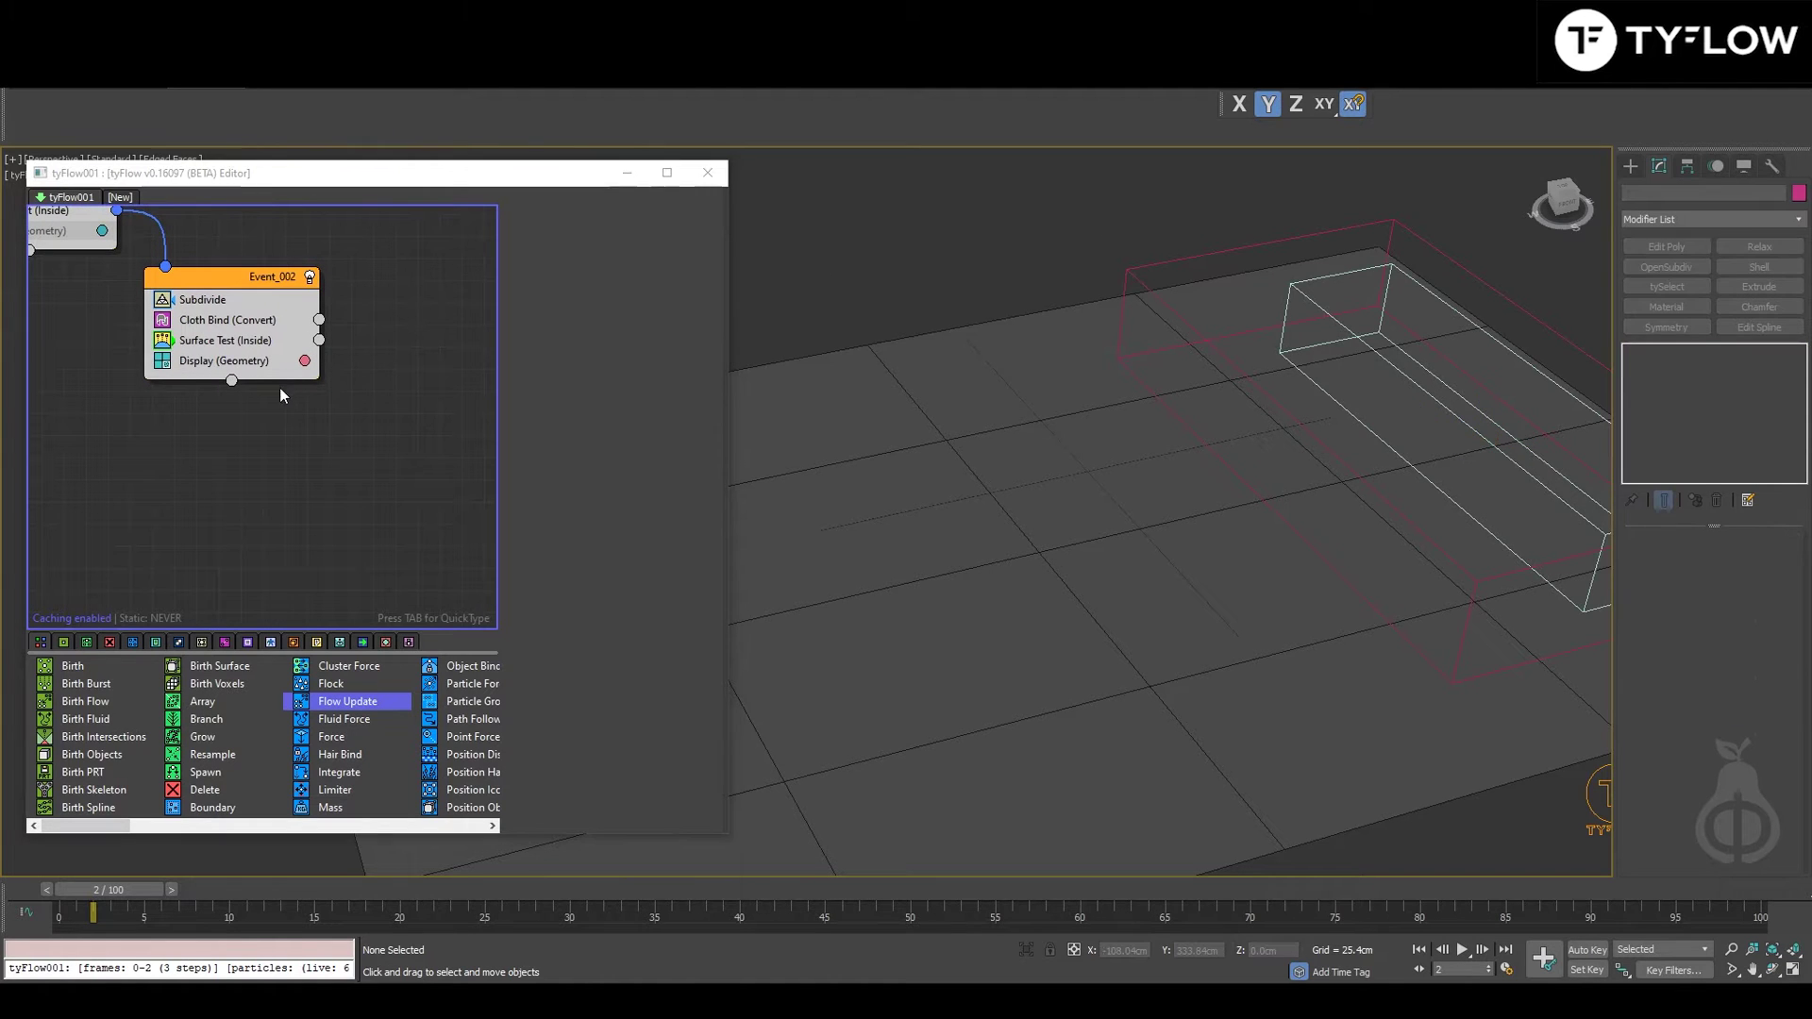
Step: Create a new event with a Modify Bindings operator beside Event_002
key("Tab")
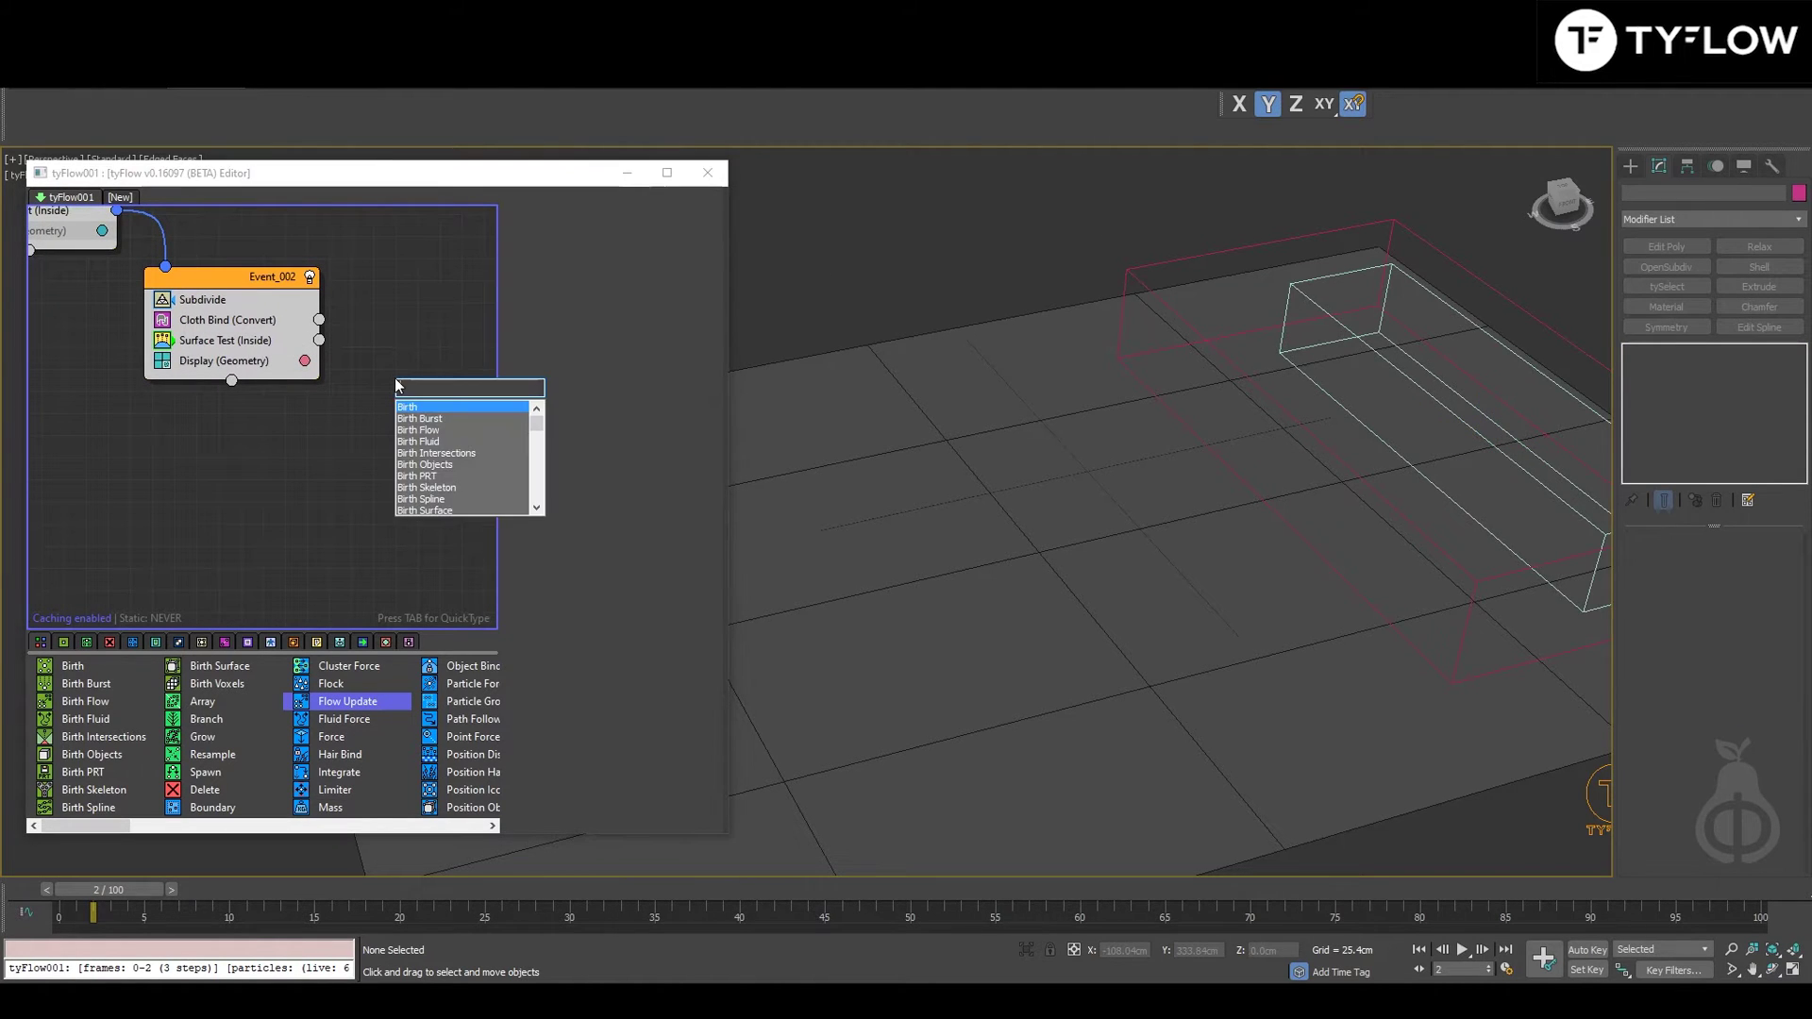
type("mo")
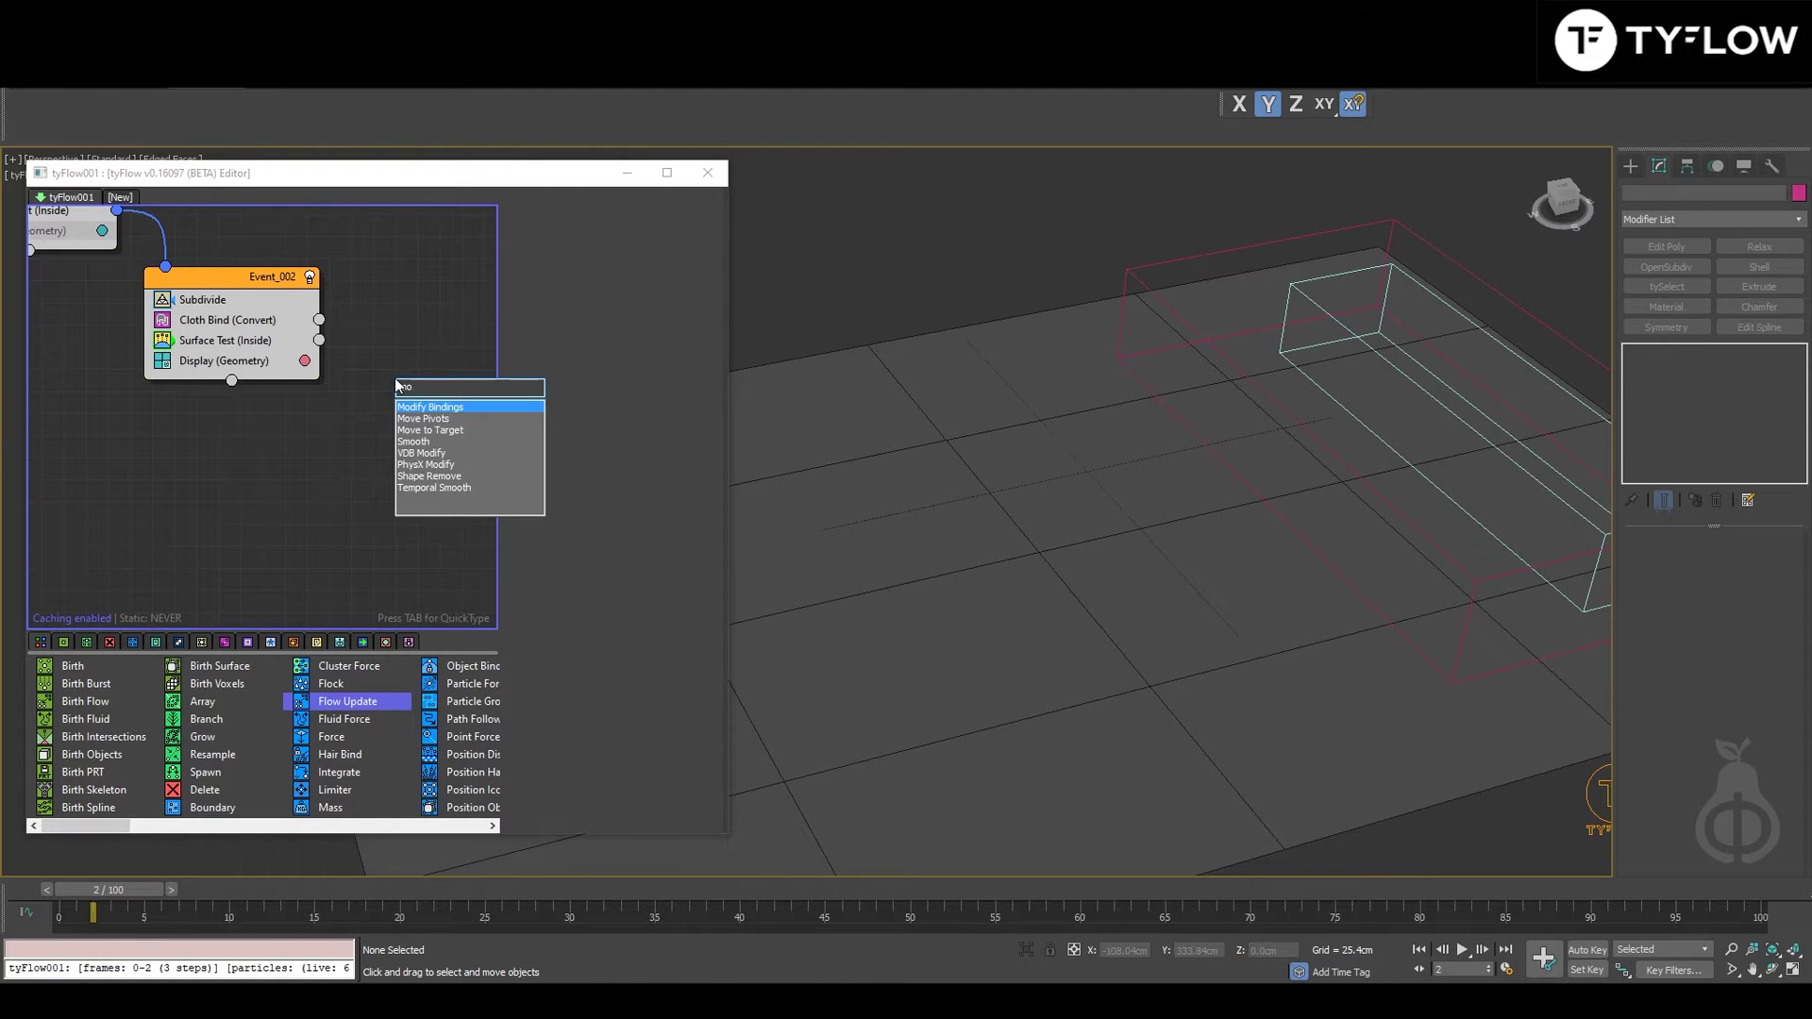
left_click(451, 407)
middle_click_drag(428, 366, 332, 322)
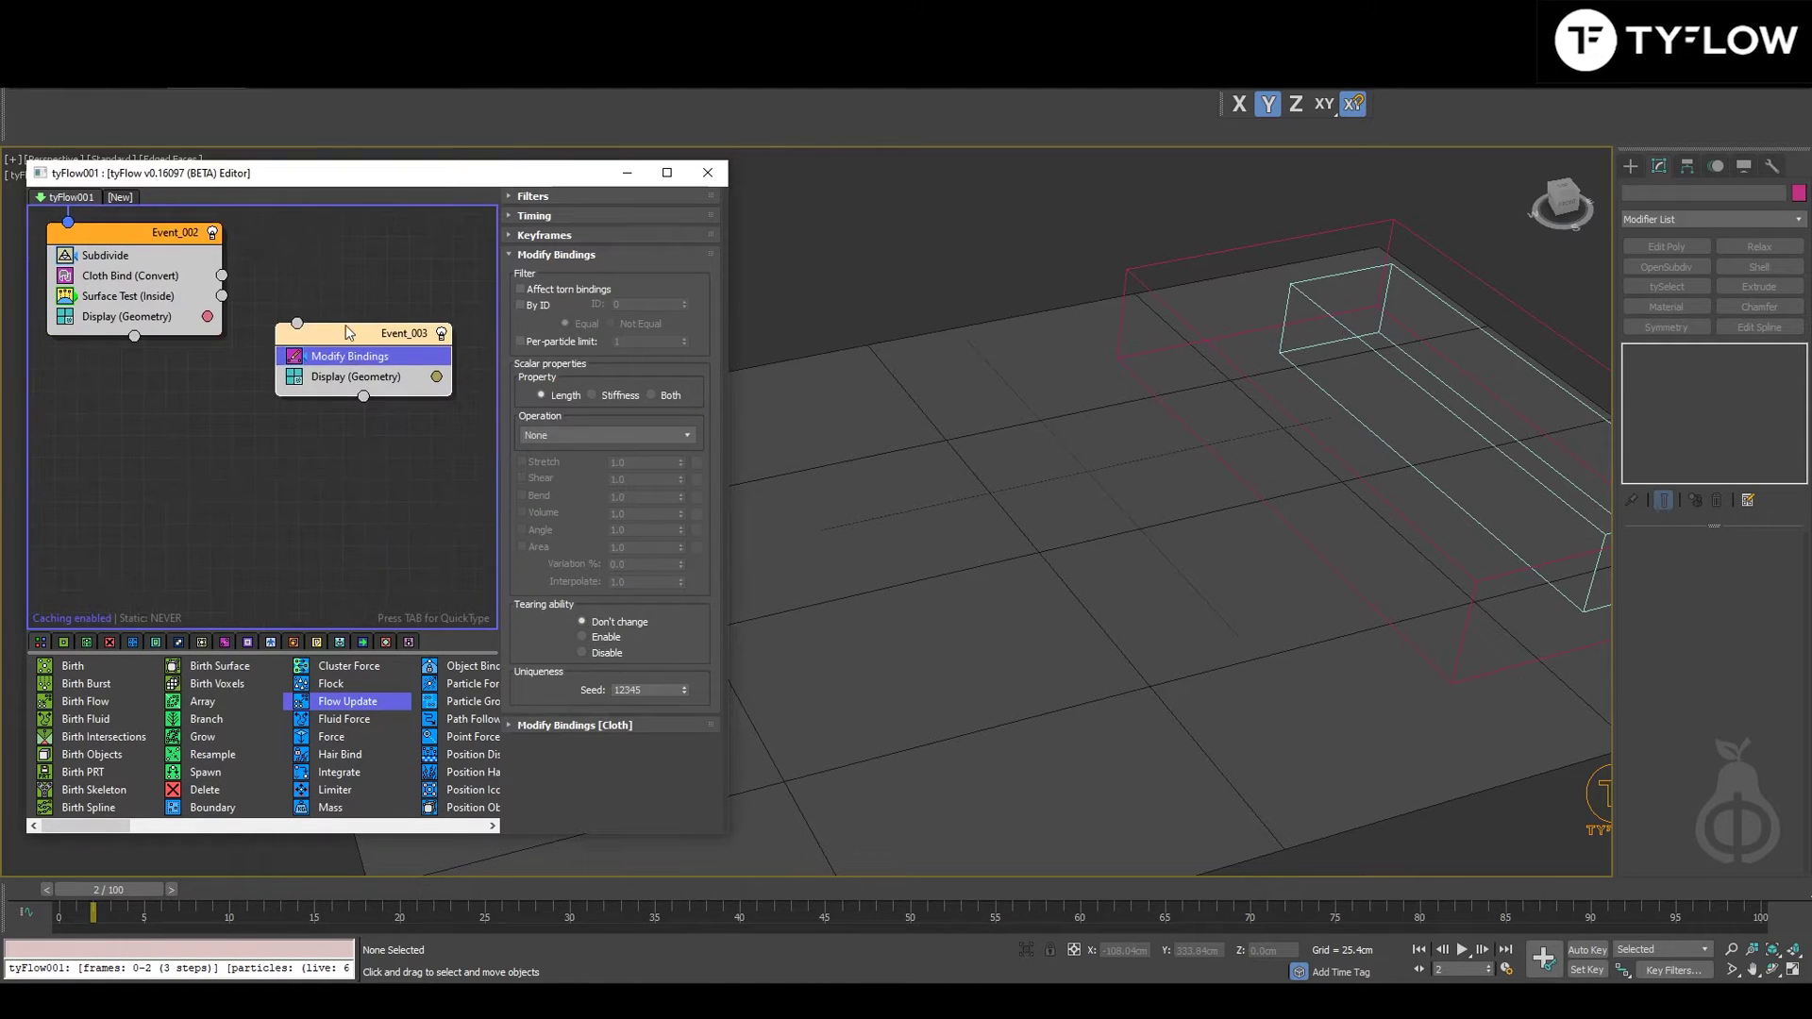
Step: Connect Event_002's Surface Test to Event_003 and replace the test's object with the Box007 volume
left_click_drag(345, 326, 337, 381)
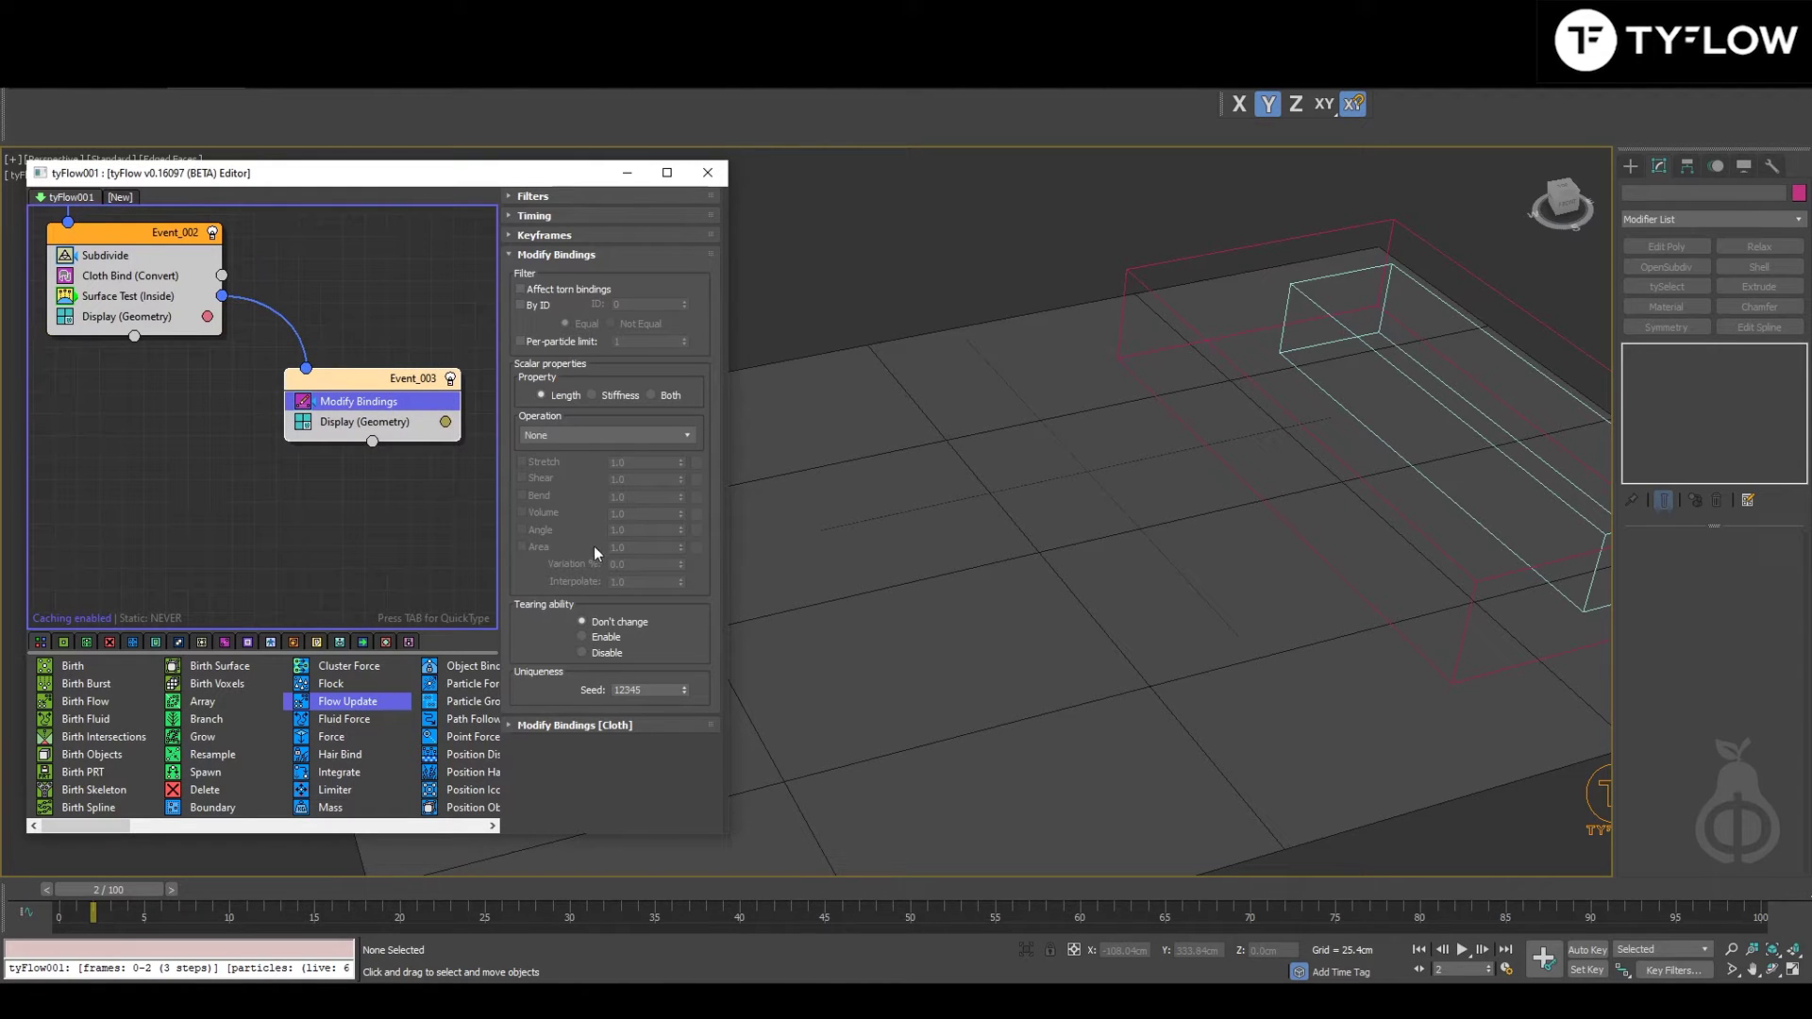
left_click(132, 296)
left_click(549, 293)
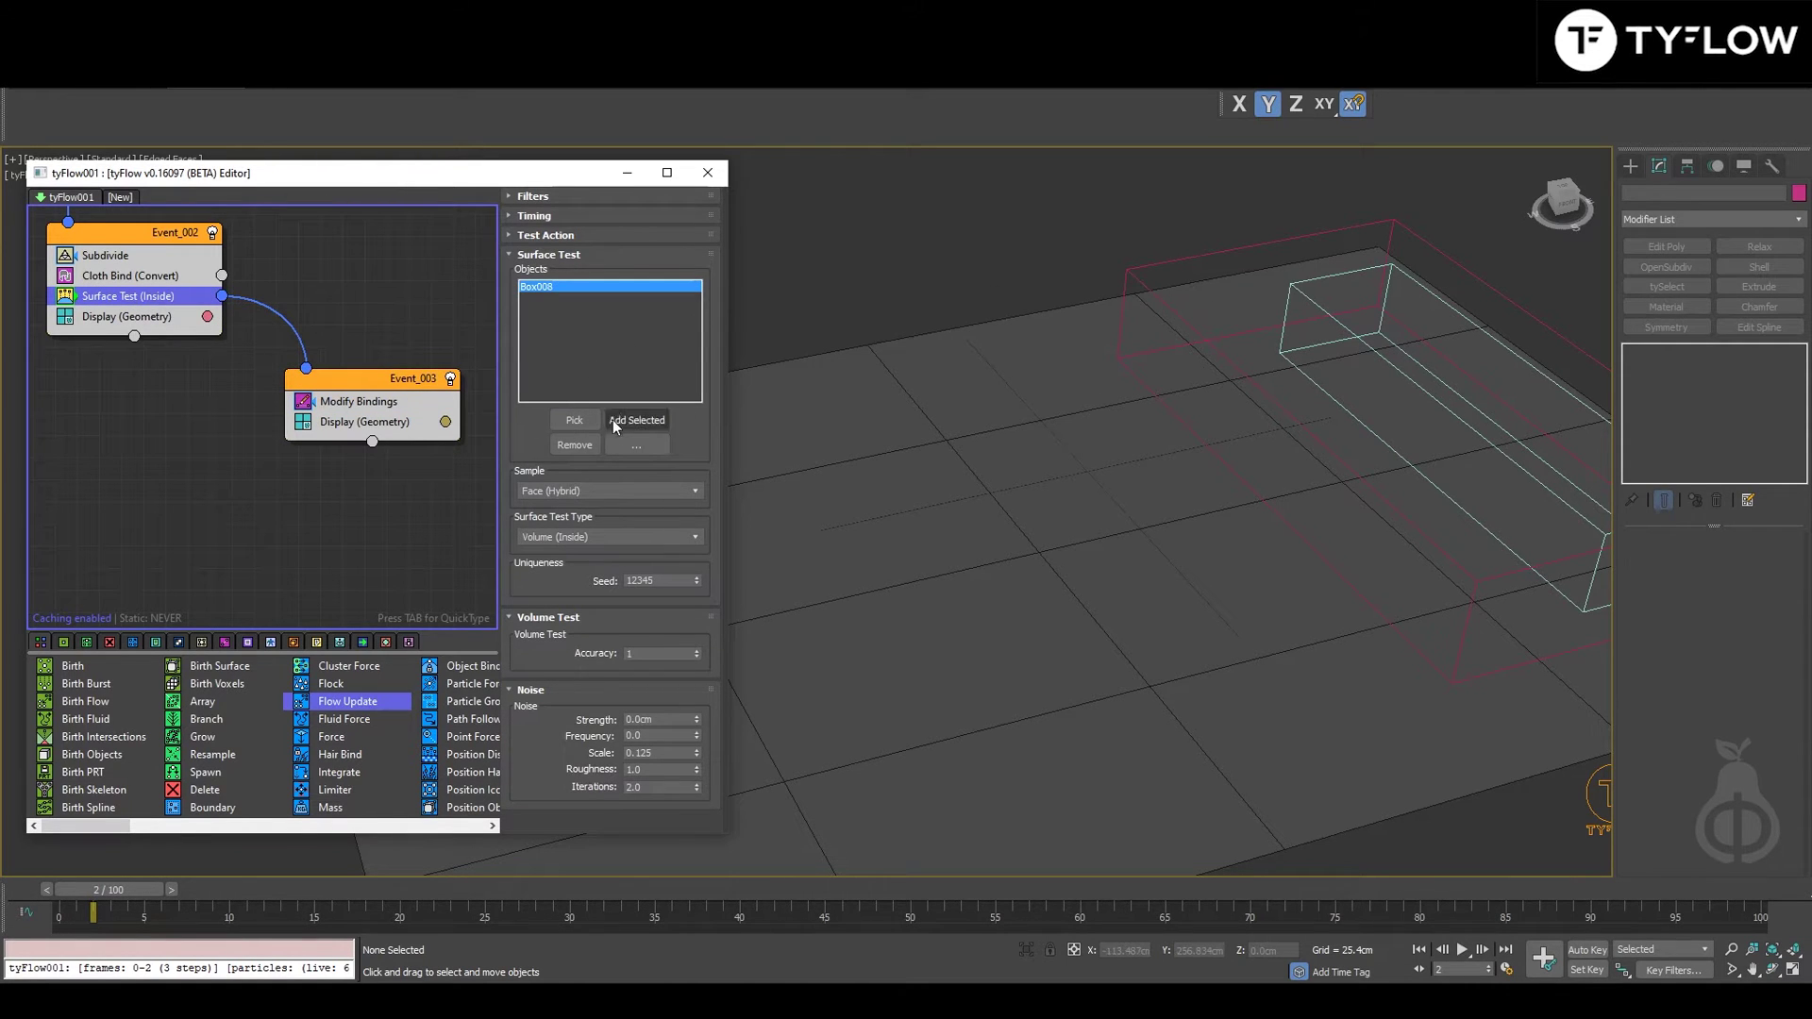
left_click(580, 445)
left_click(1287, 308)
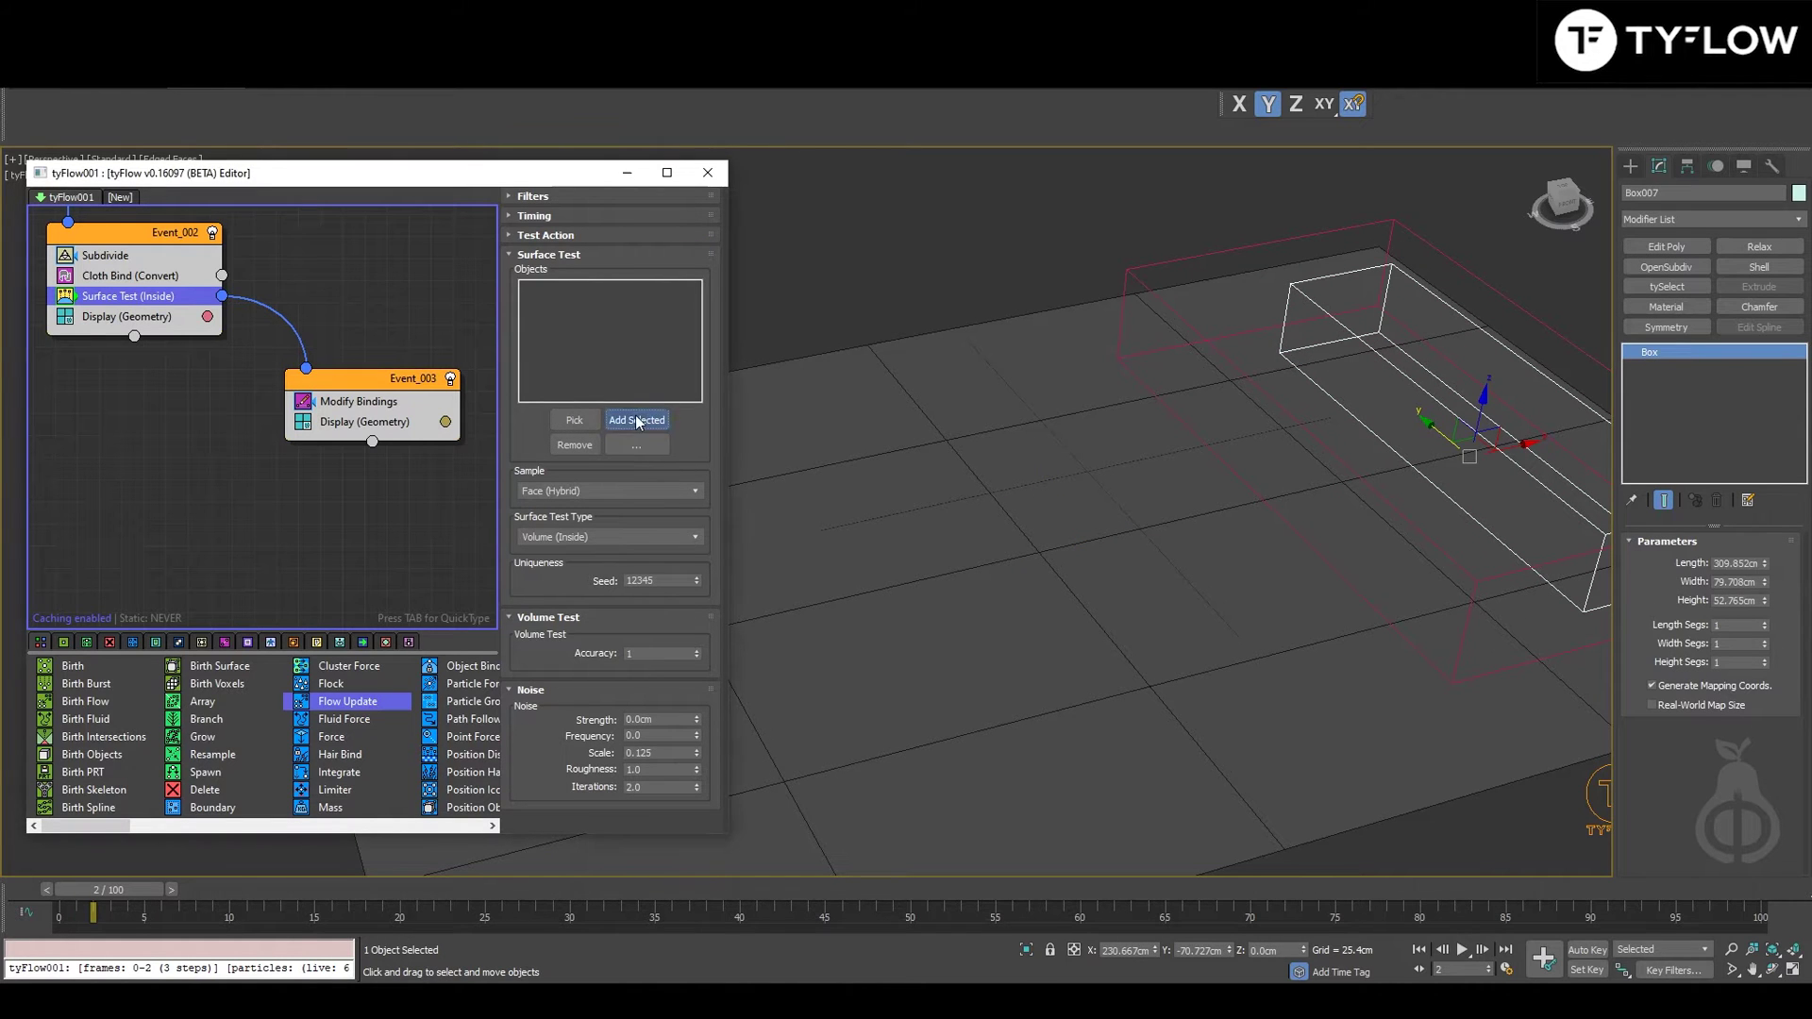
left_click(635, 419)
Step: Set the timing of Event_003's Modify Bindings operator to Continuous
left_click(353, 405)
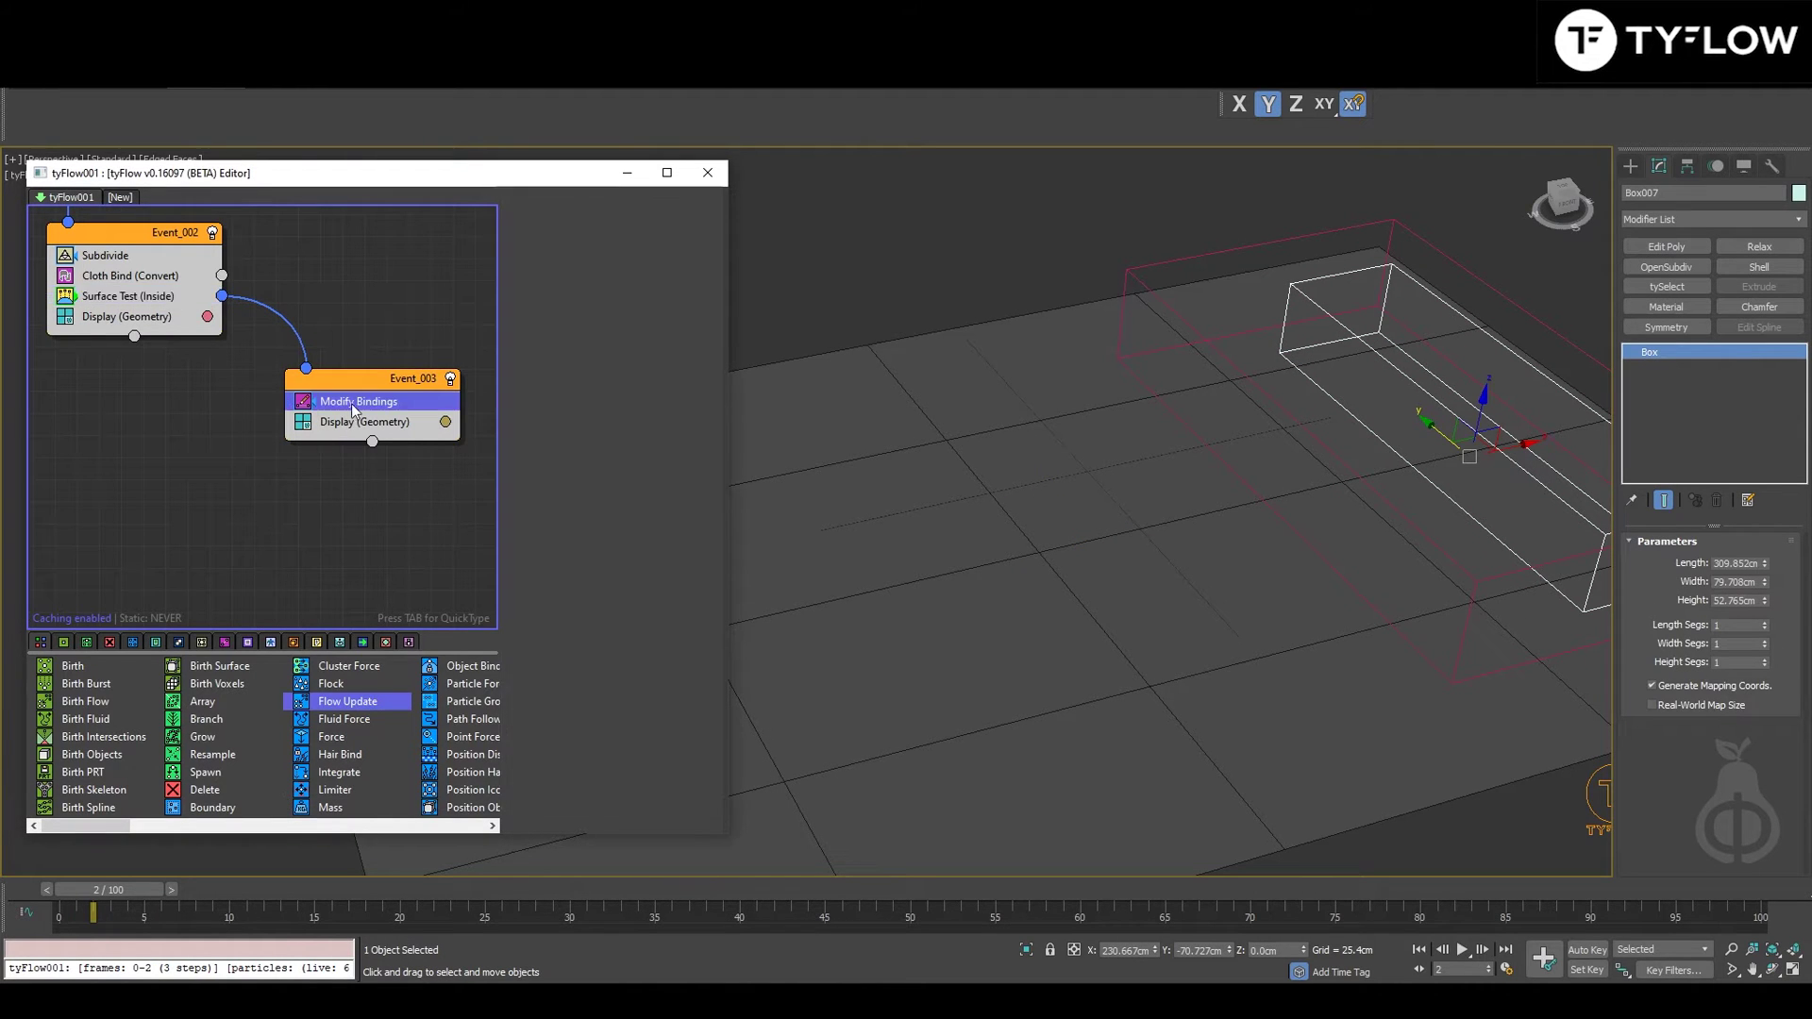
left_click(566, 217)
left_click(564, 236)
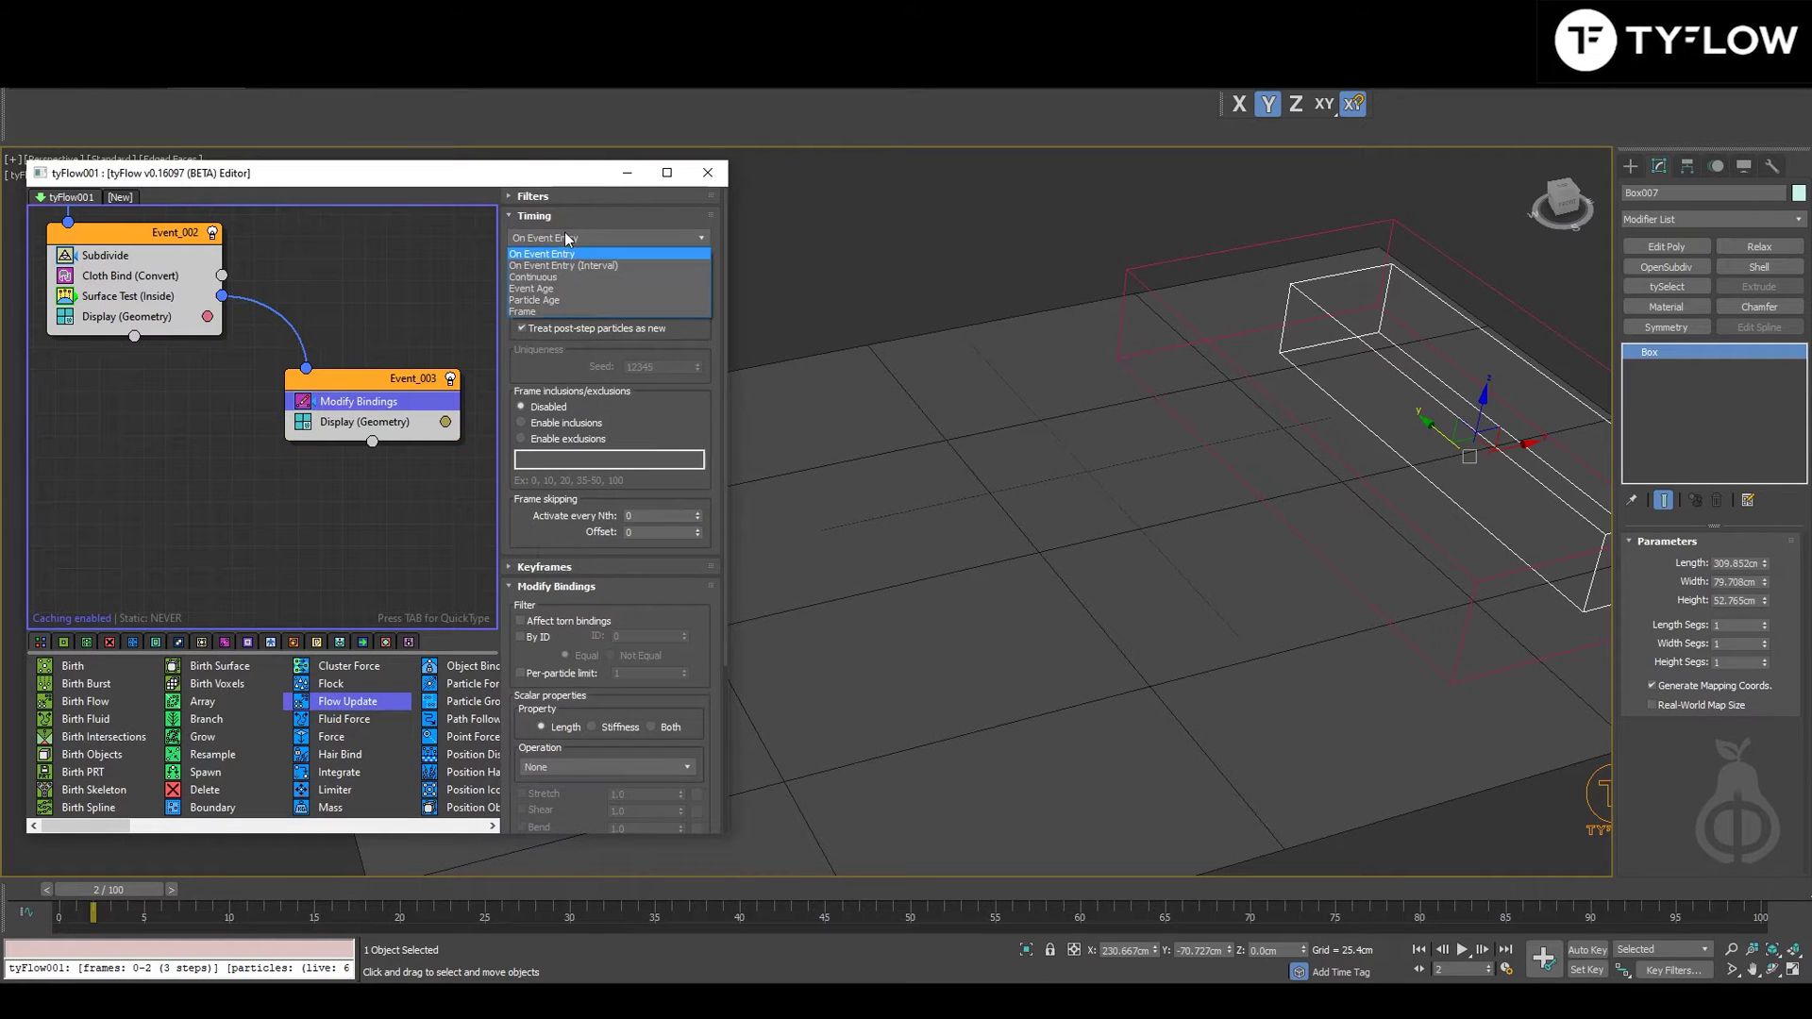
left_click(564, 276)
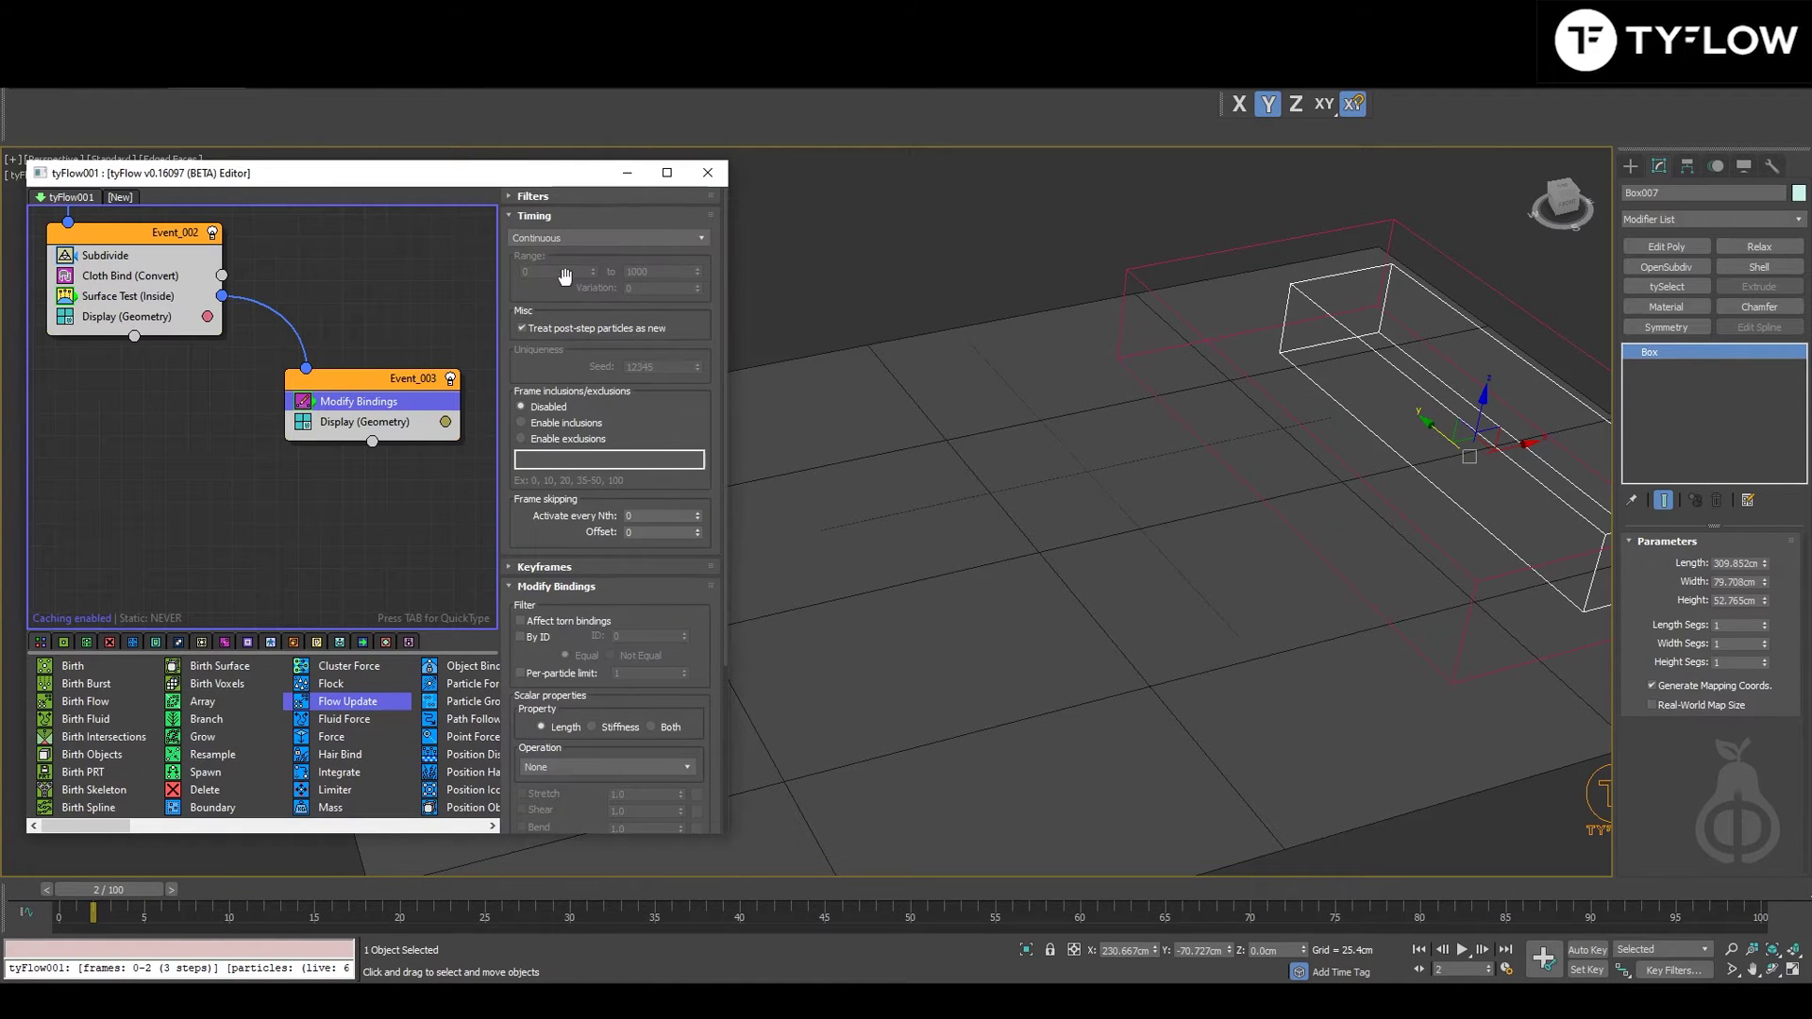
left_click(534, 216)
Step: Set the cloth inflation force in Event_003's Modify Bindings operator and preview the flow along the timeline
left_click(555, 727)
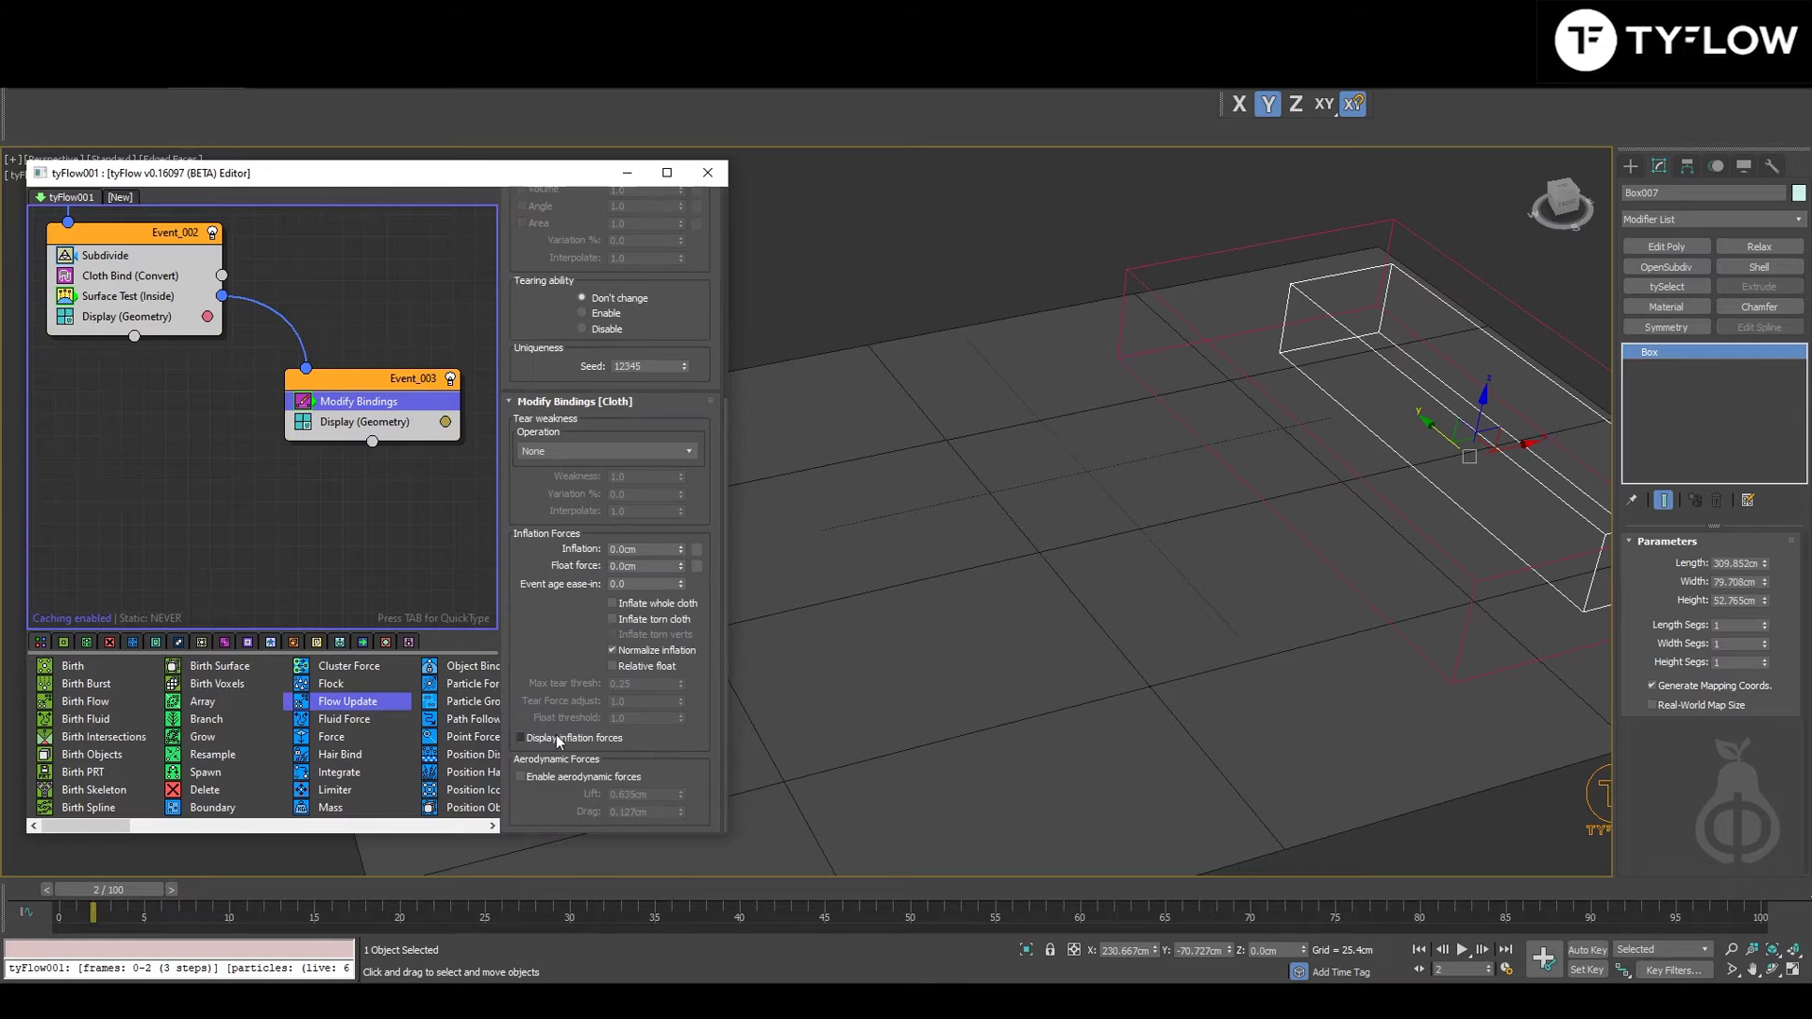
left_click(650, 550)
left_click_drag(117, 908, 1472, 890)
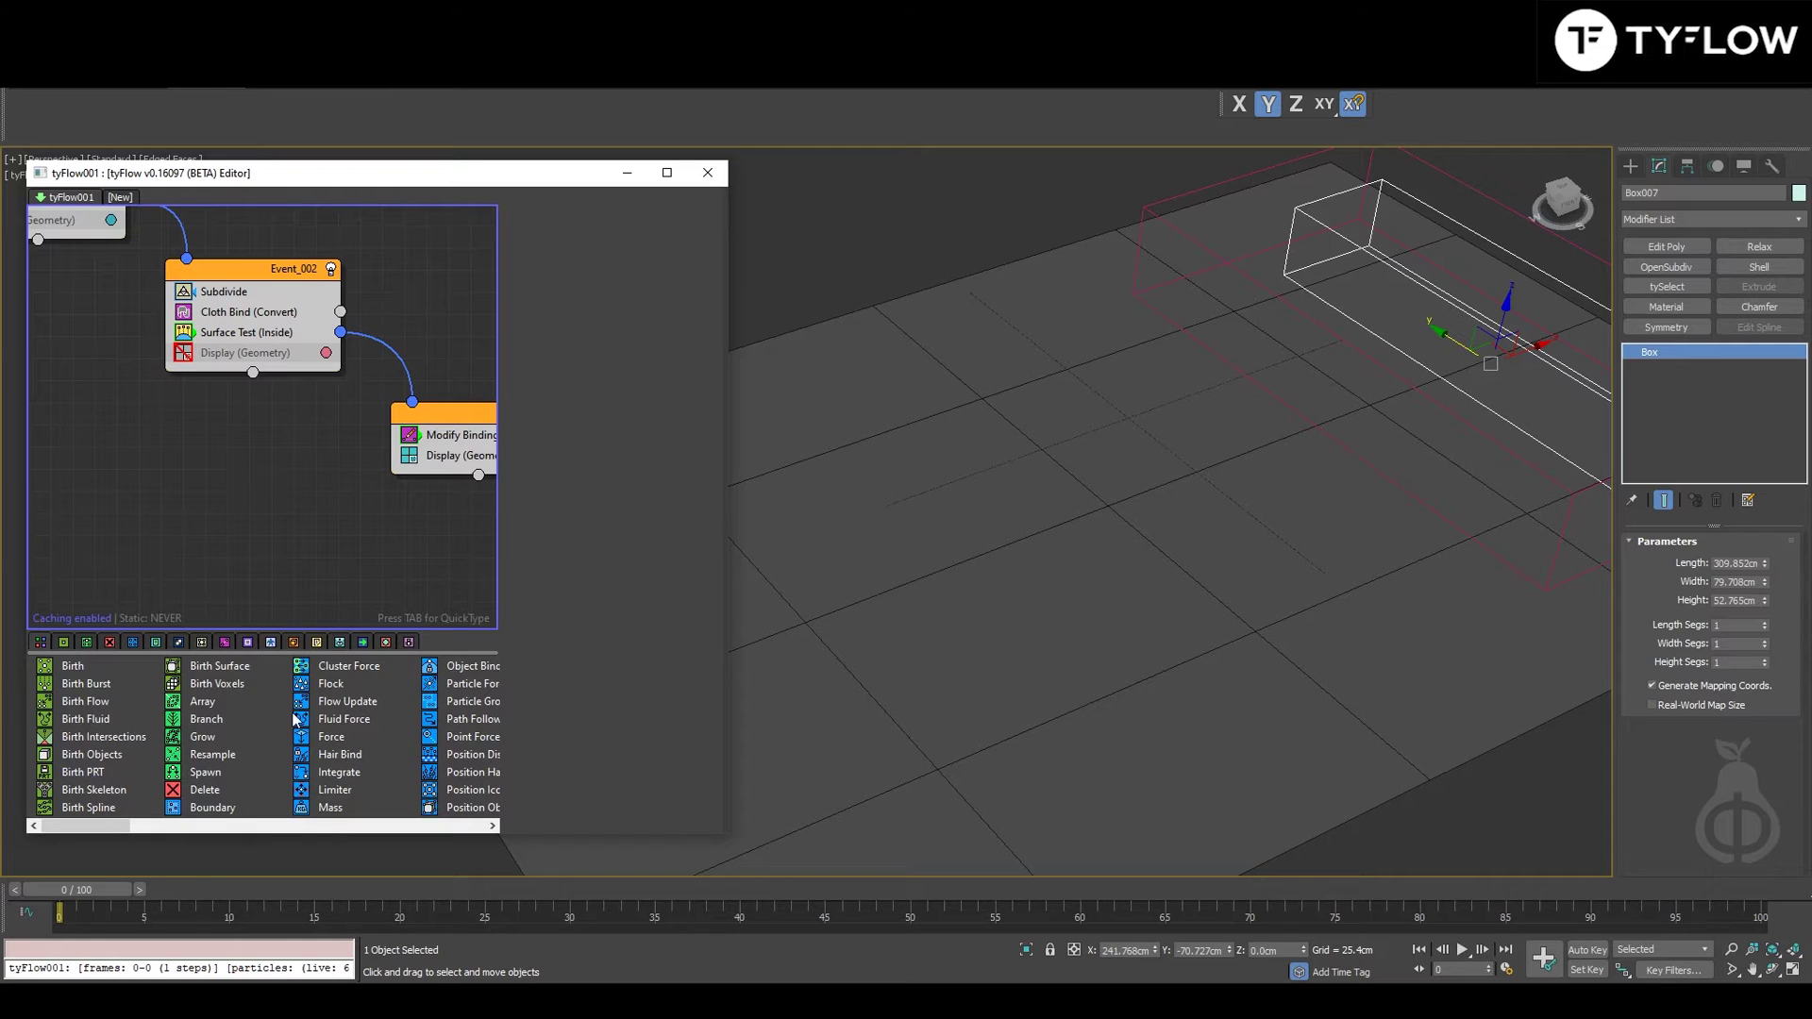
Step: Add a Force operator to Event_002 above Surface Test, with built-in gravity strength -0.2 cm
left_click_drag(338, 739, 249, 349)
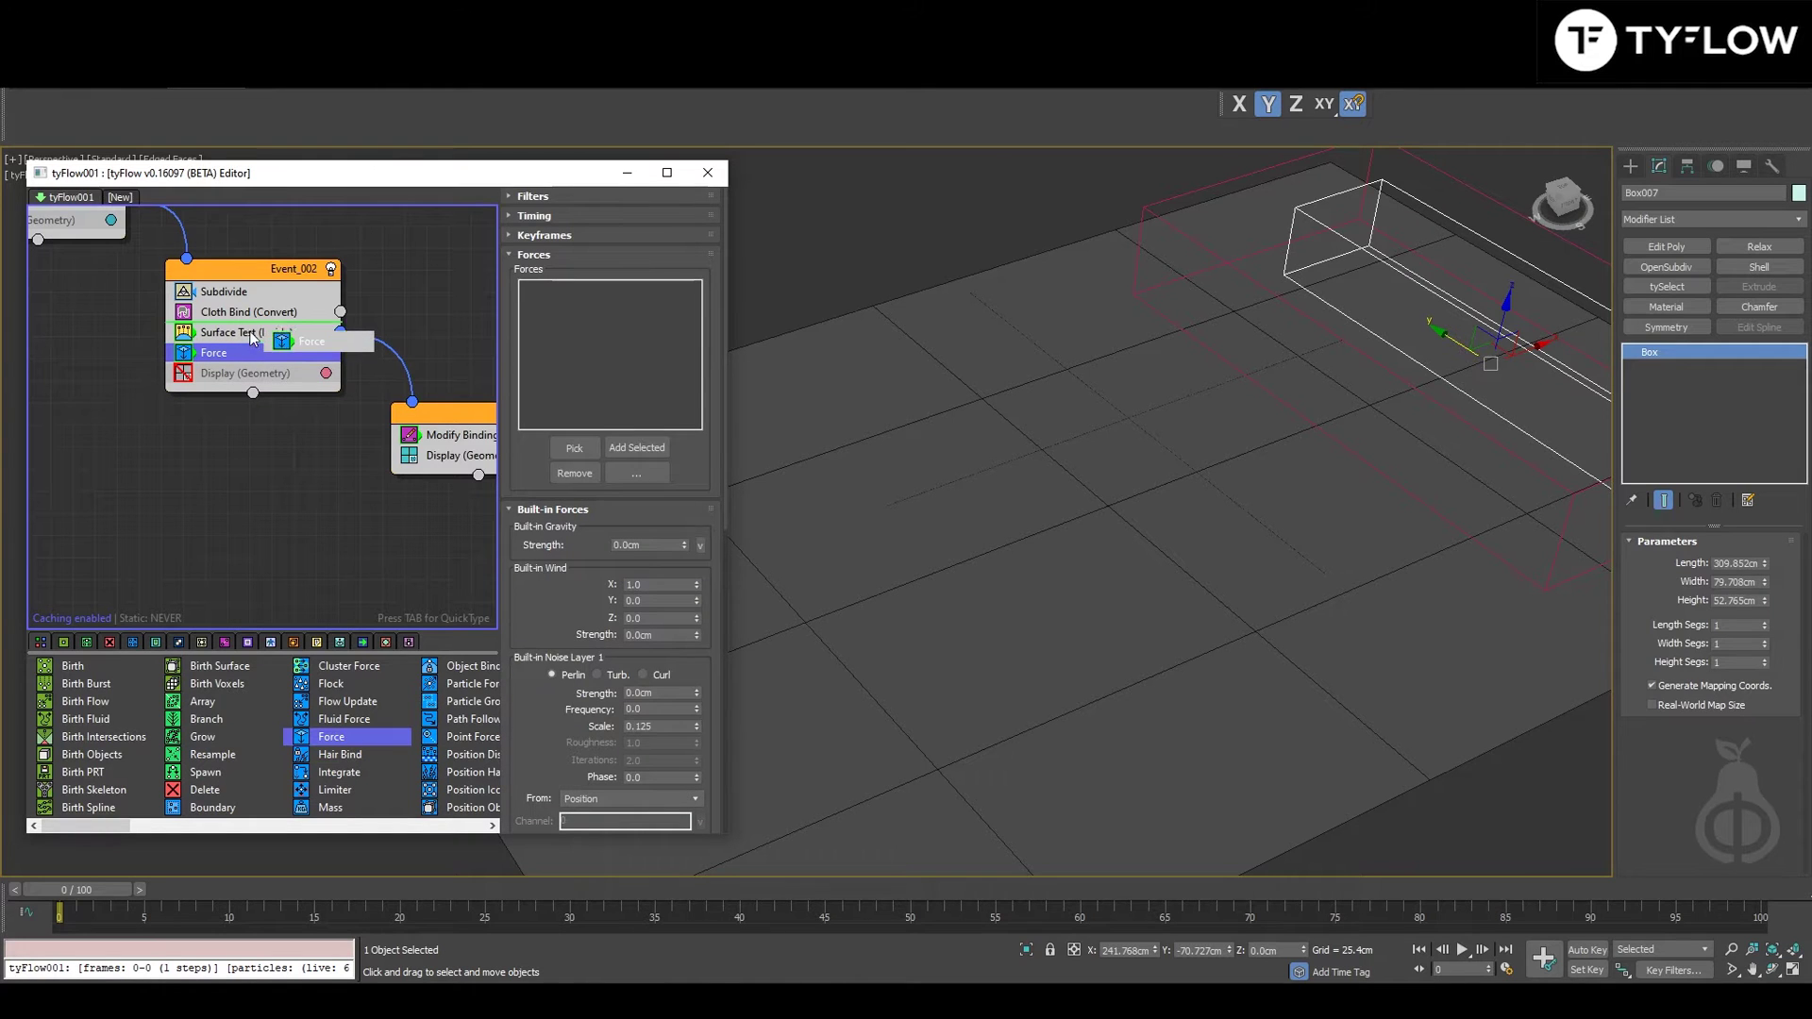
double_click(659, 540)
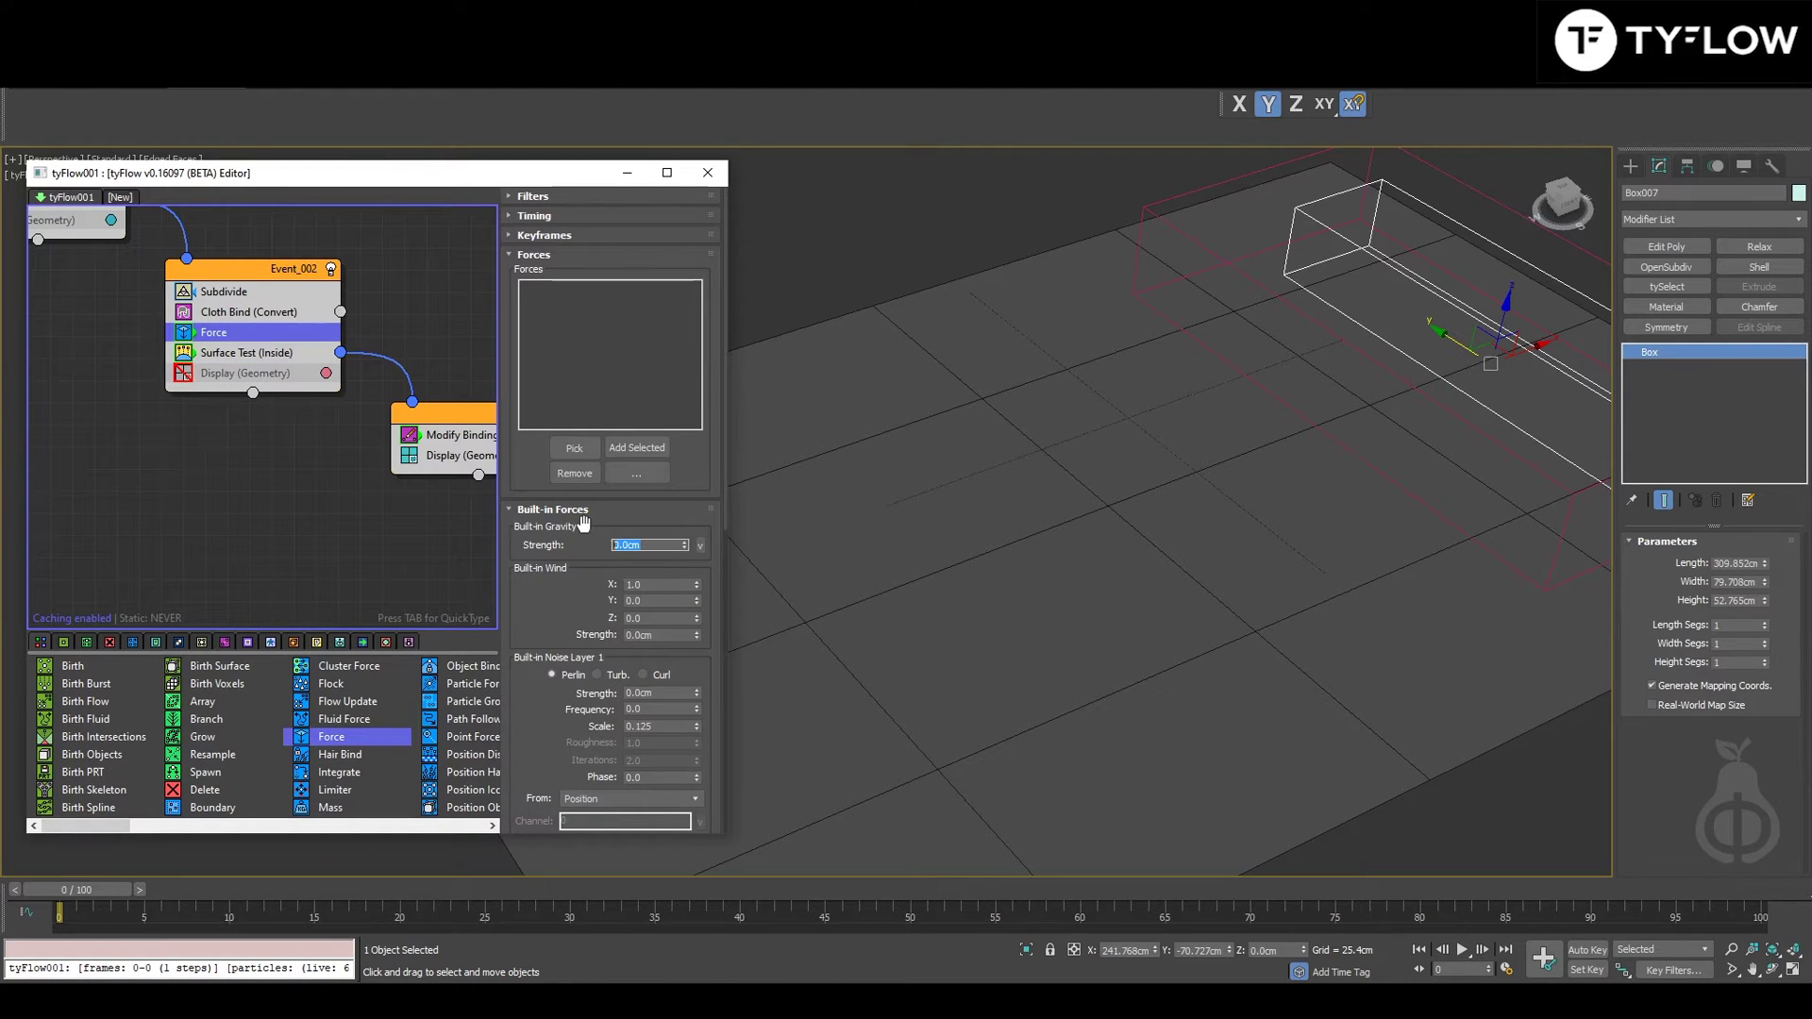
type("-0.2")
key("Return")
Step: Add a Collision operator to Event_002 between Force and Surface Test, using the ground plane Plane001 as collider
left_click(1076, 703)
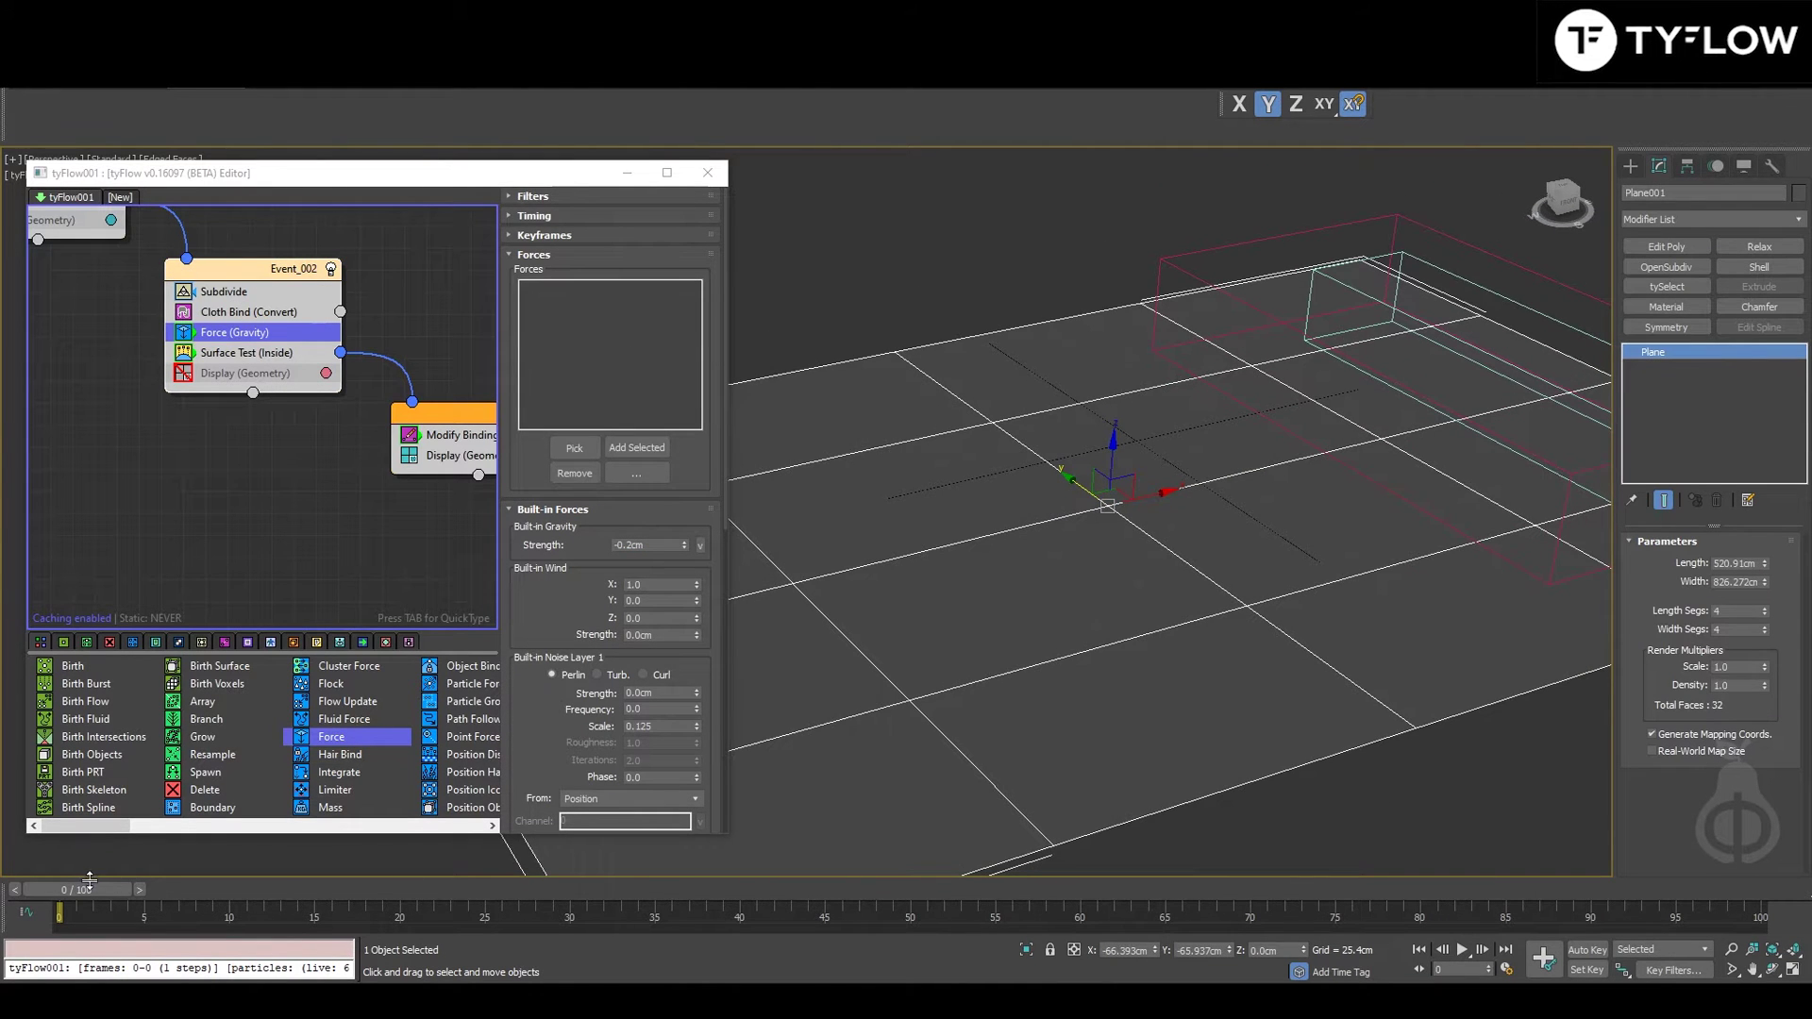
left_click_drag(90, 880, 910, 920)
middle_click_drag(1048, 669, 1052, 740, "alt")
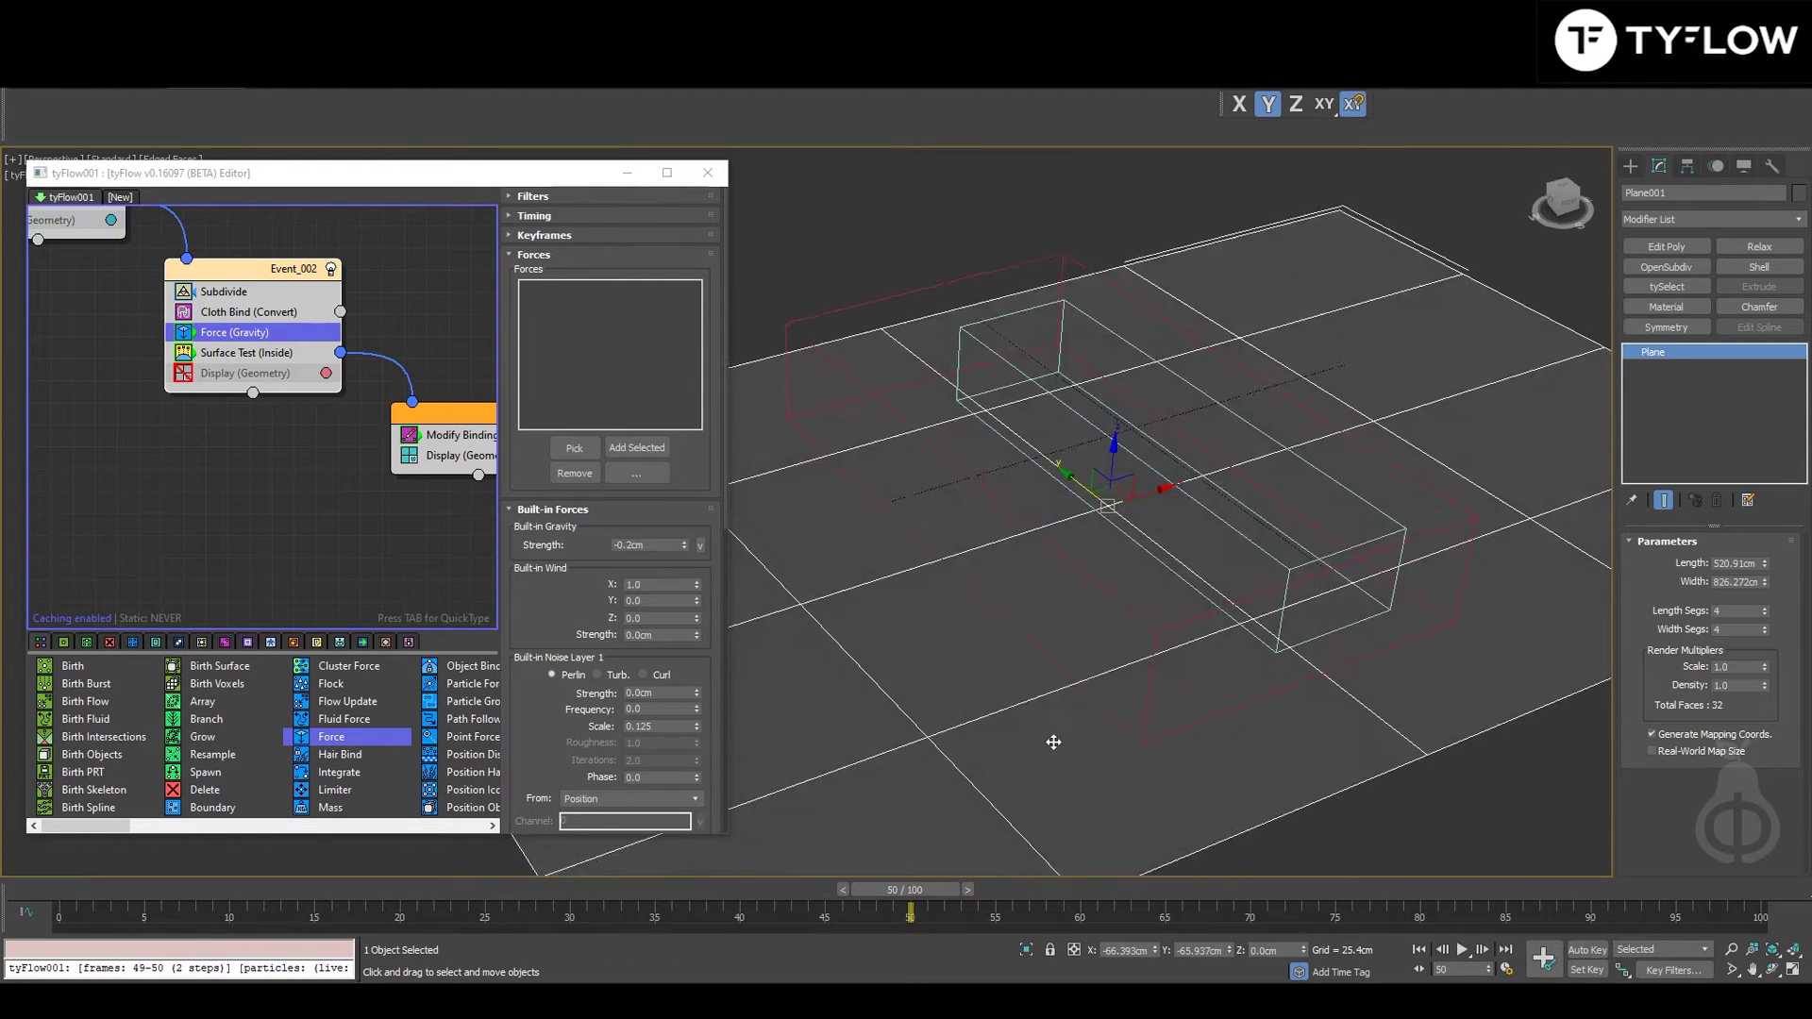
key("Tab")
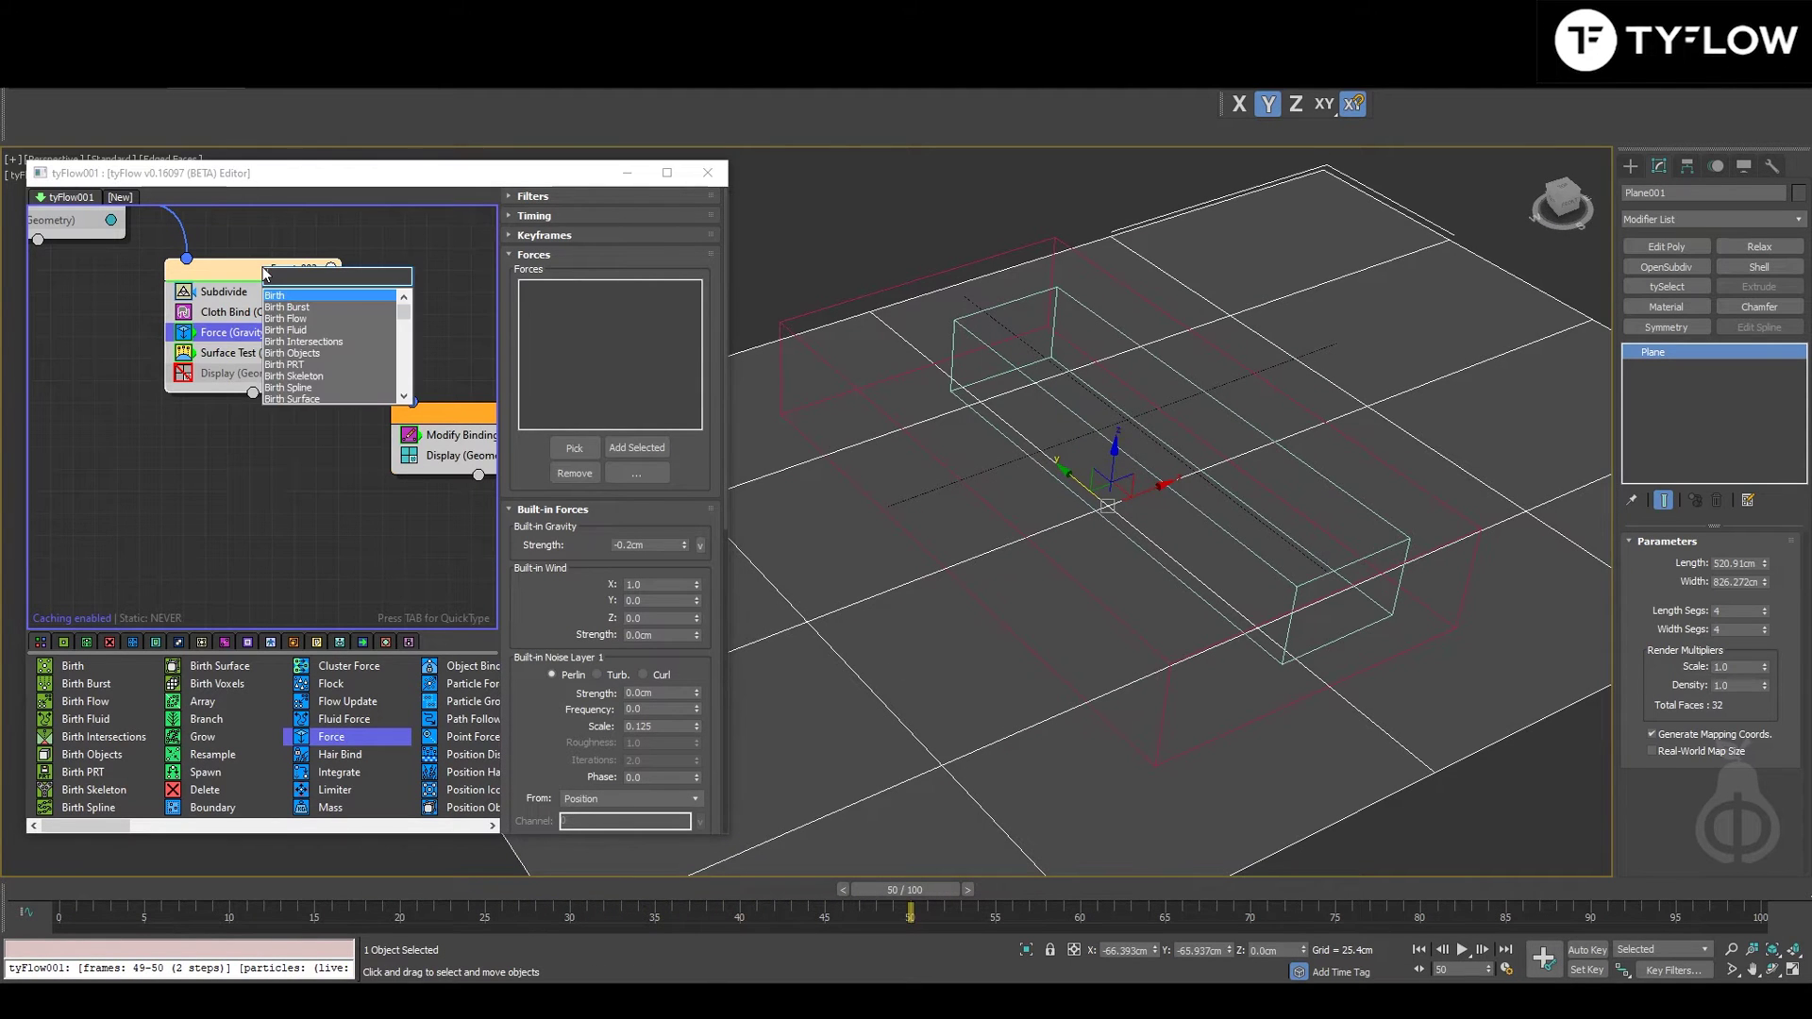
type("col")
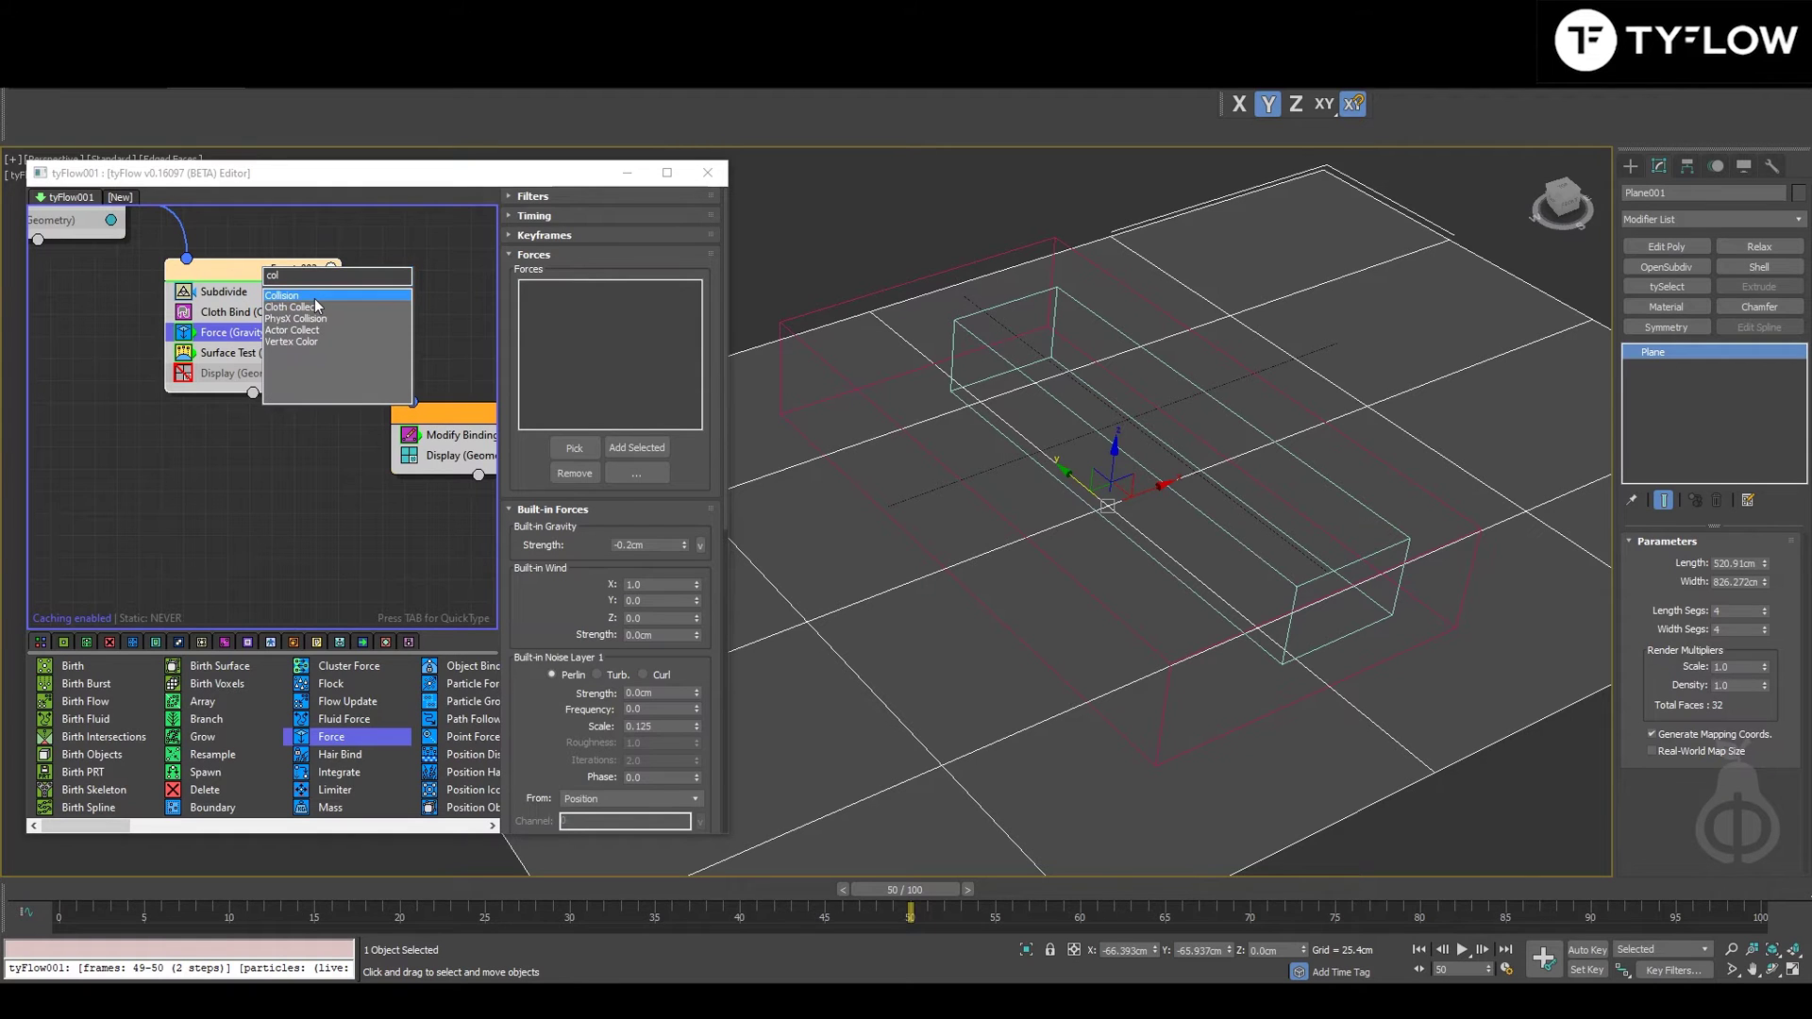
key("Return")
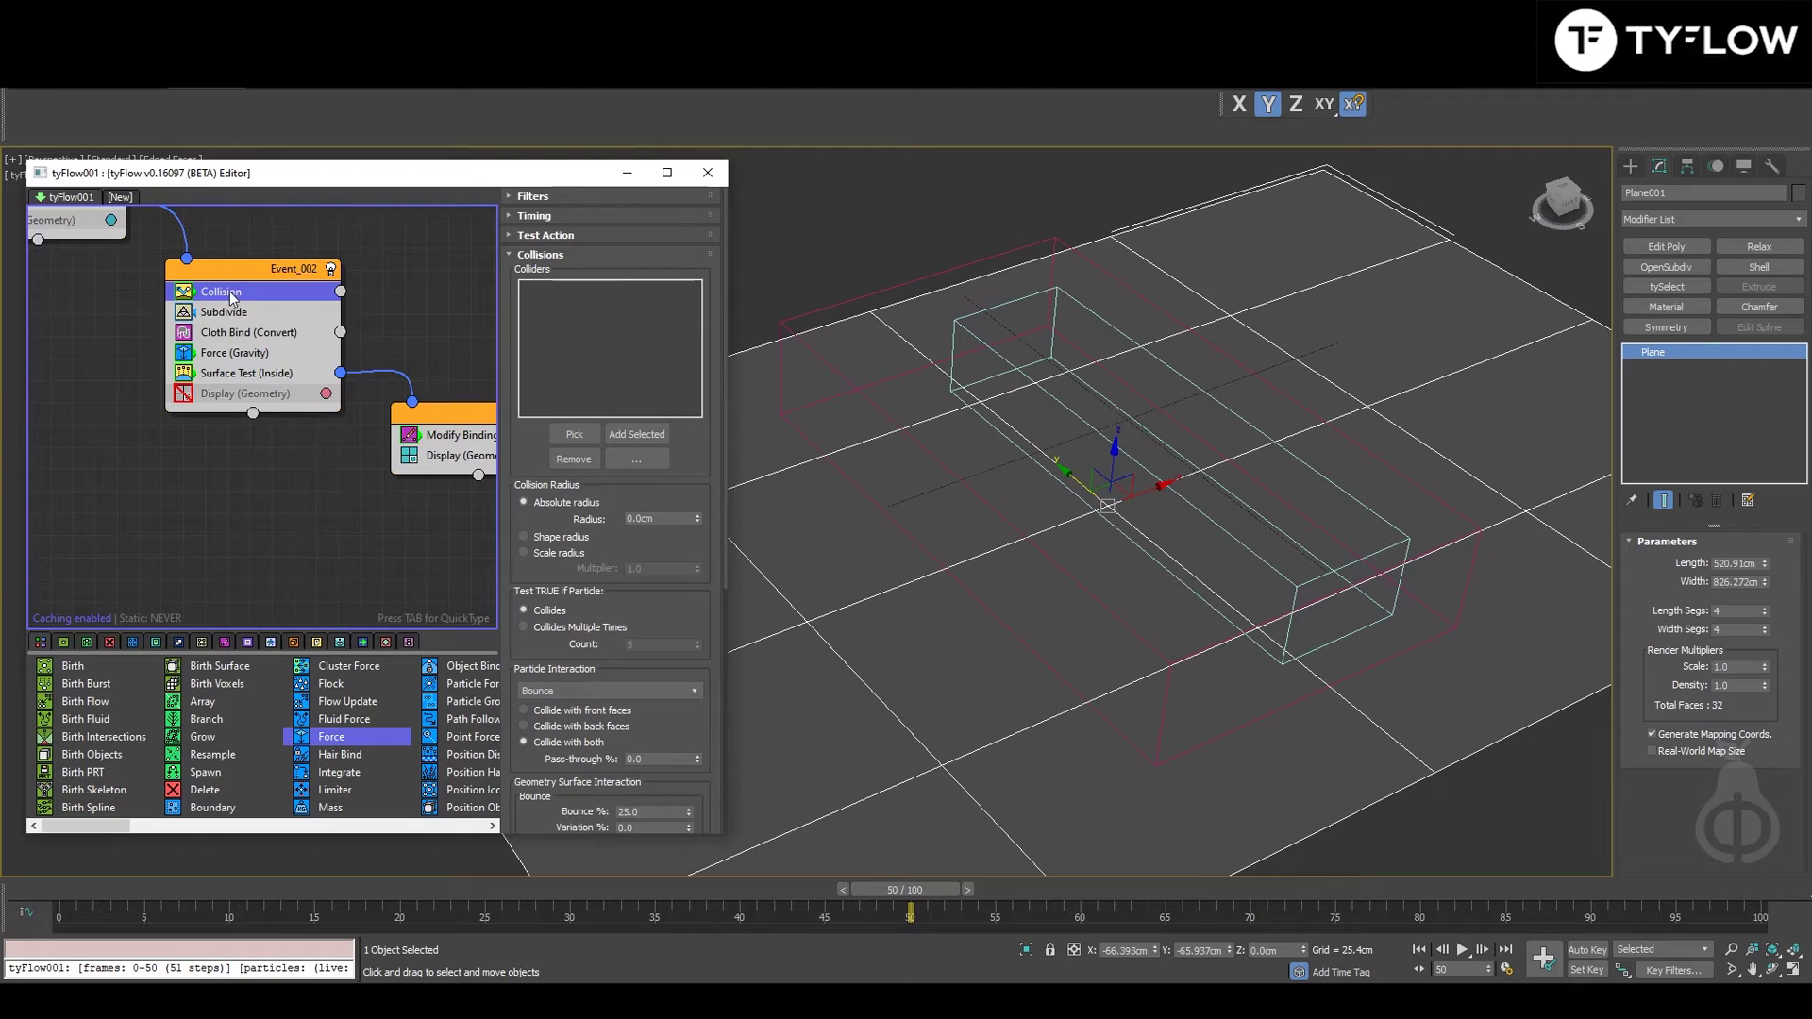
left_click_drag(231, 297, 233, 363)
left_click(639, 435)
Step: Preview the simulation up to frame 48 and inspect the cloth surfaces up close
left_click_drag(920, 890, 877, 920)
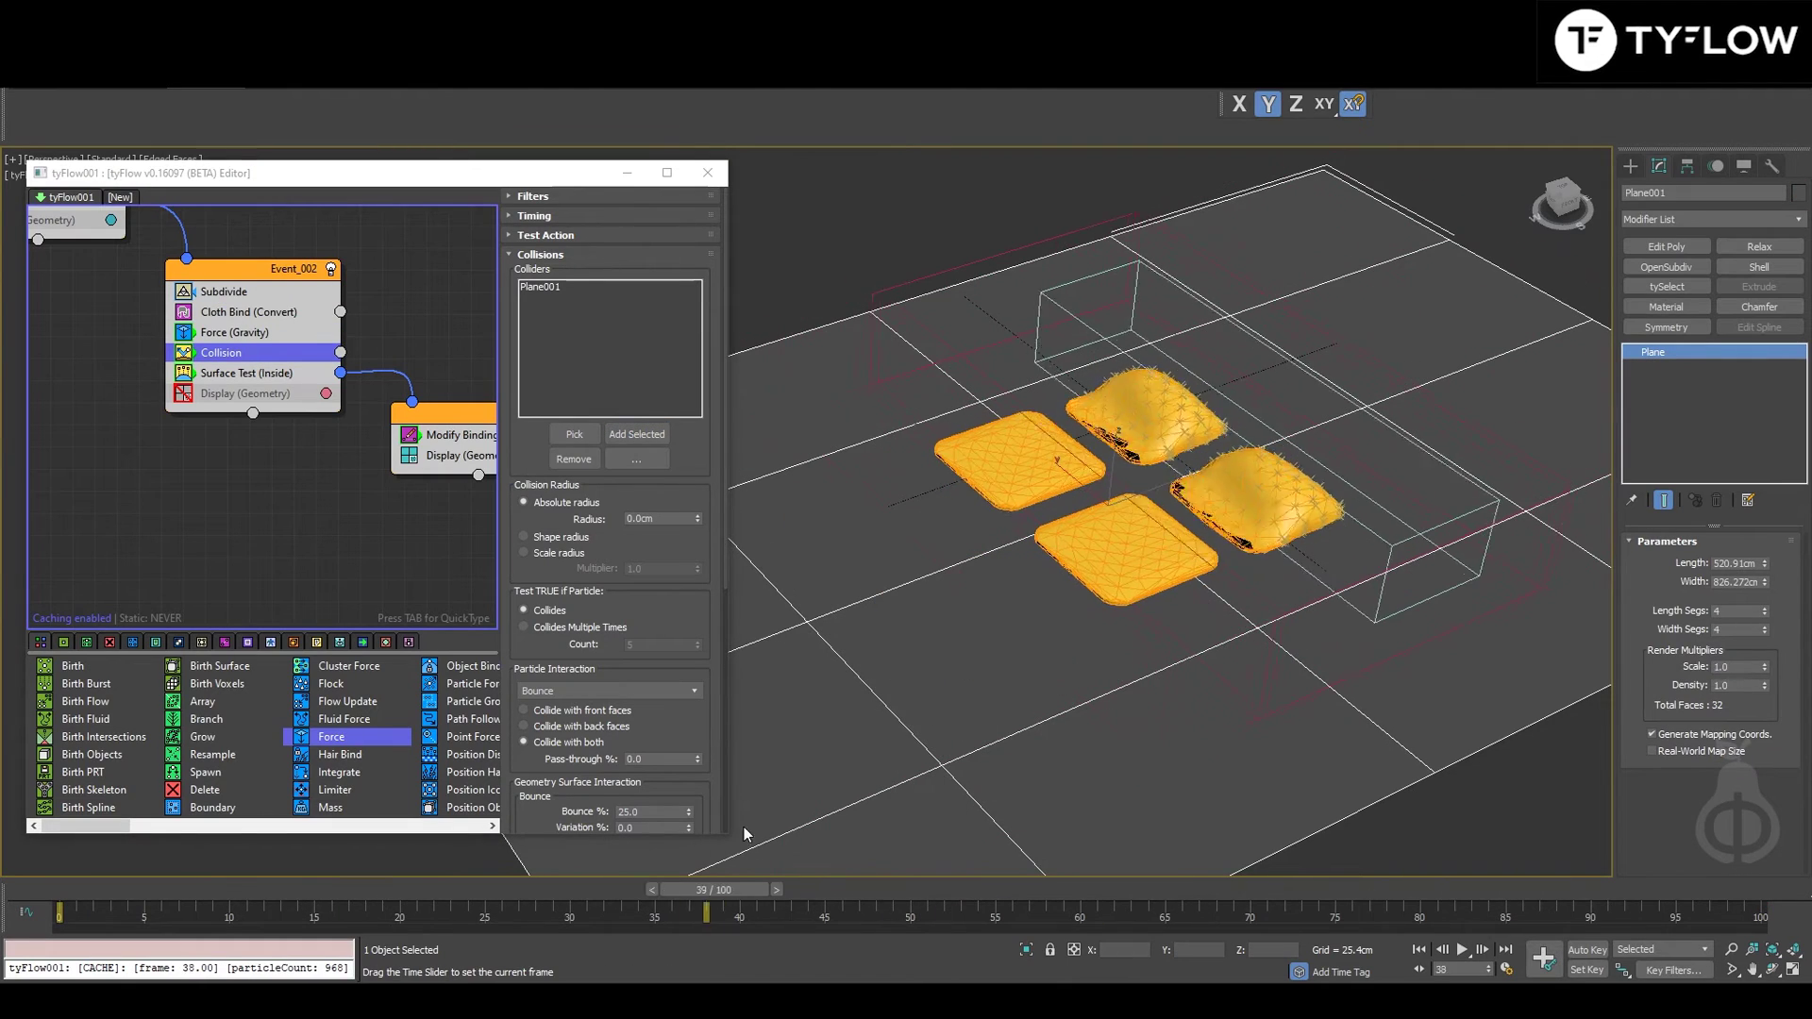
scroll(1088, 614, "up", 3)
scroll(1101, 485, "up", 6)
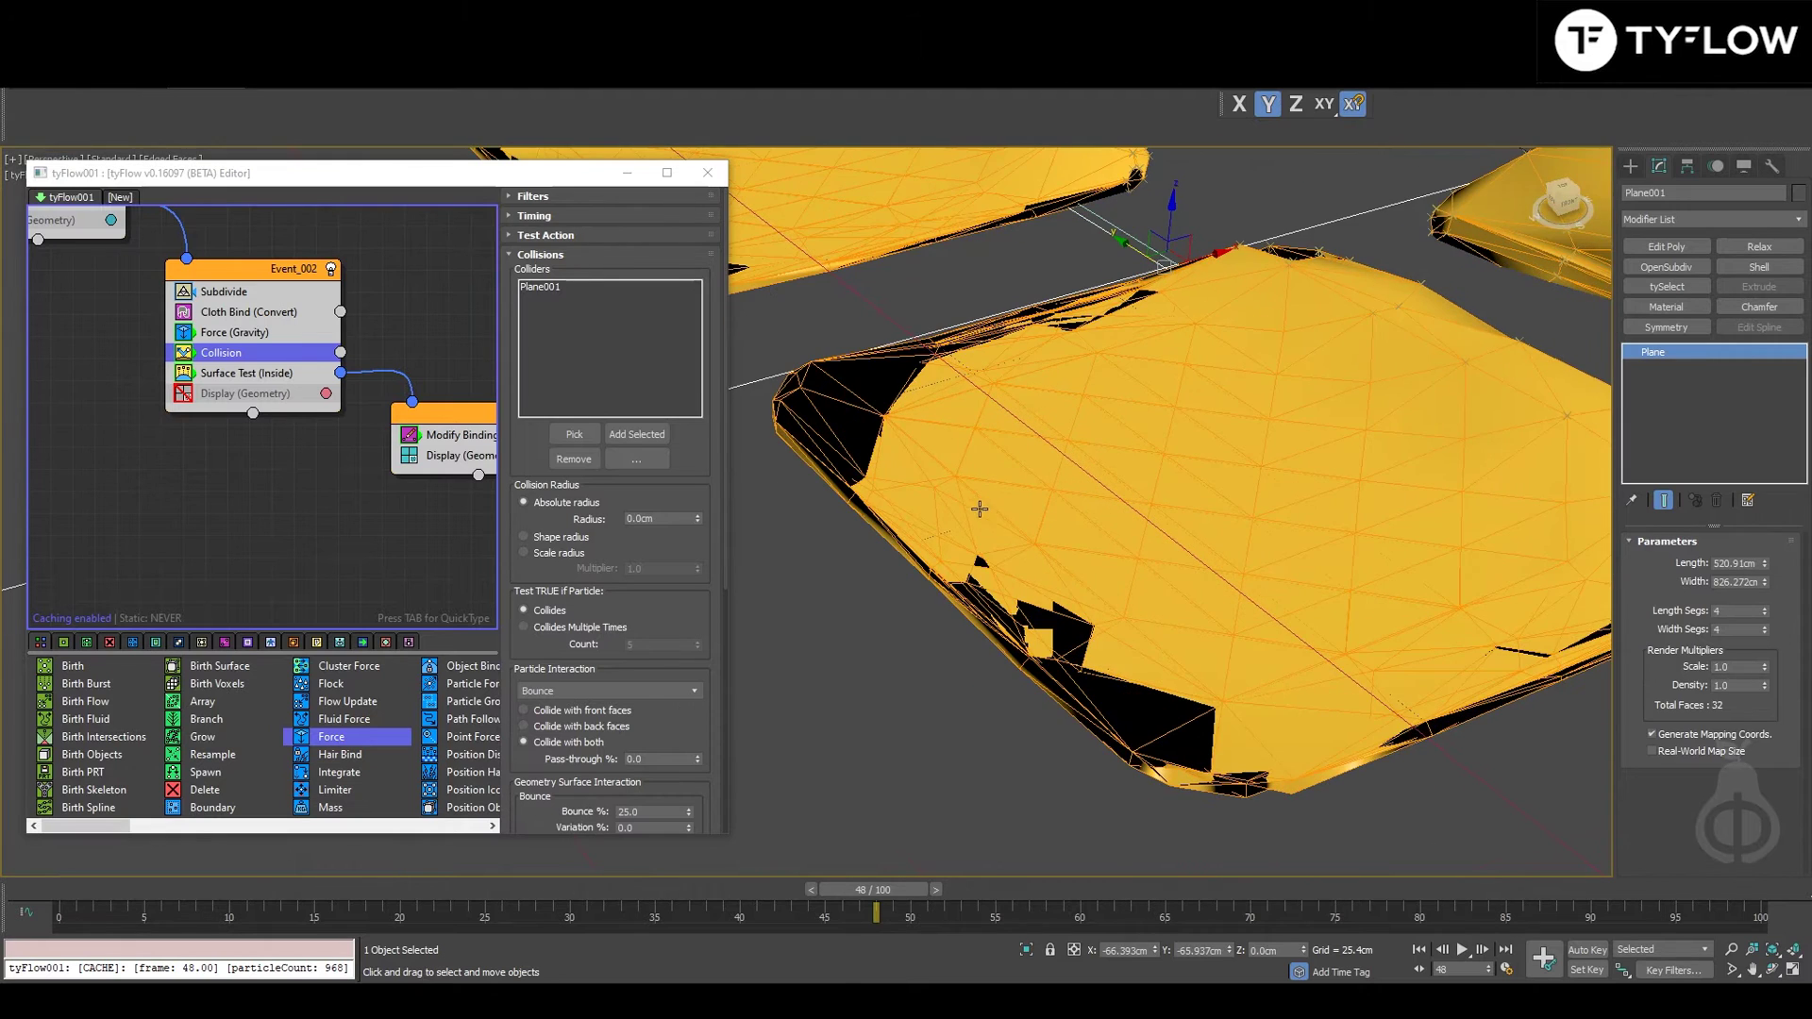
scroll(991, 514, "down", 3)
scroll(644, 596, "down", 5)
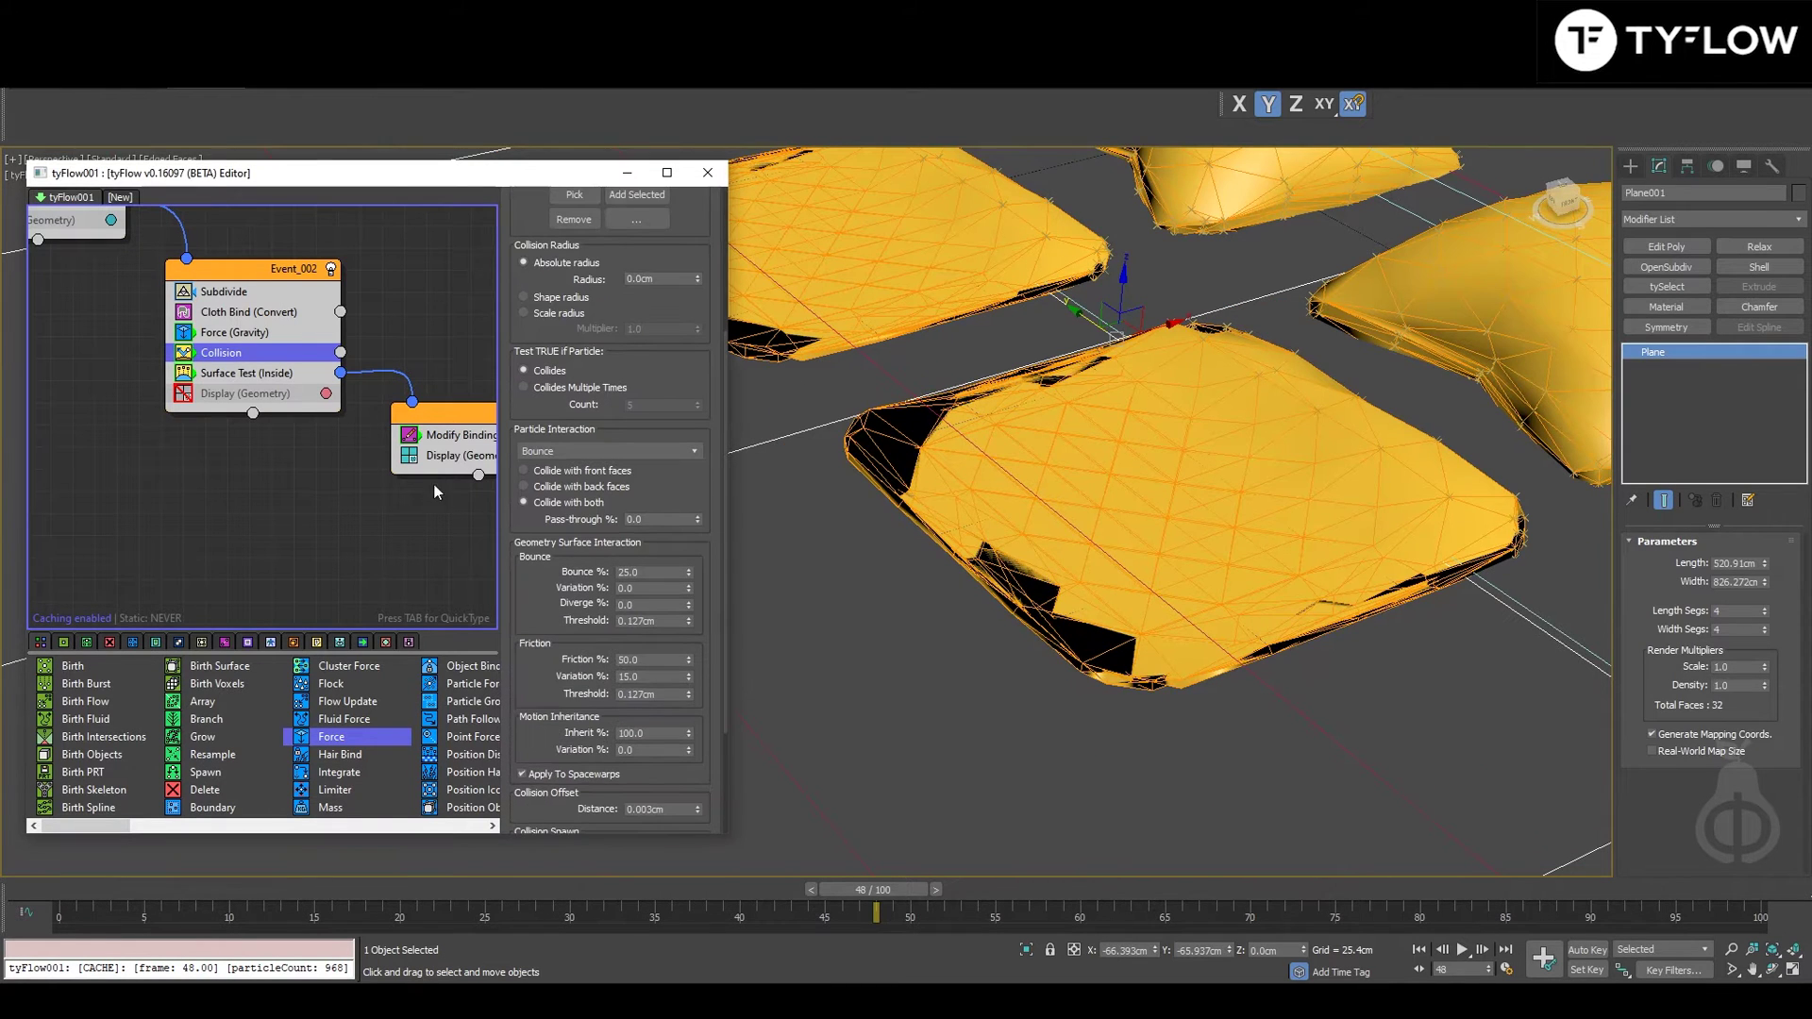
Step: Enable the CUDA collision solver with self-collisions and self-thickness in Event_002's Cloth Bind operator
left_click(247, 312)
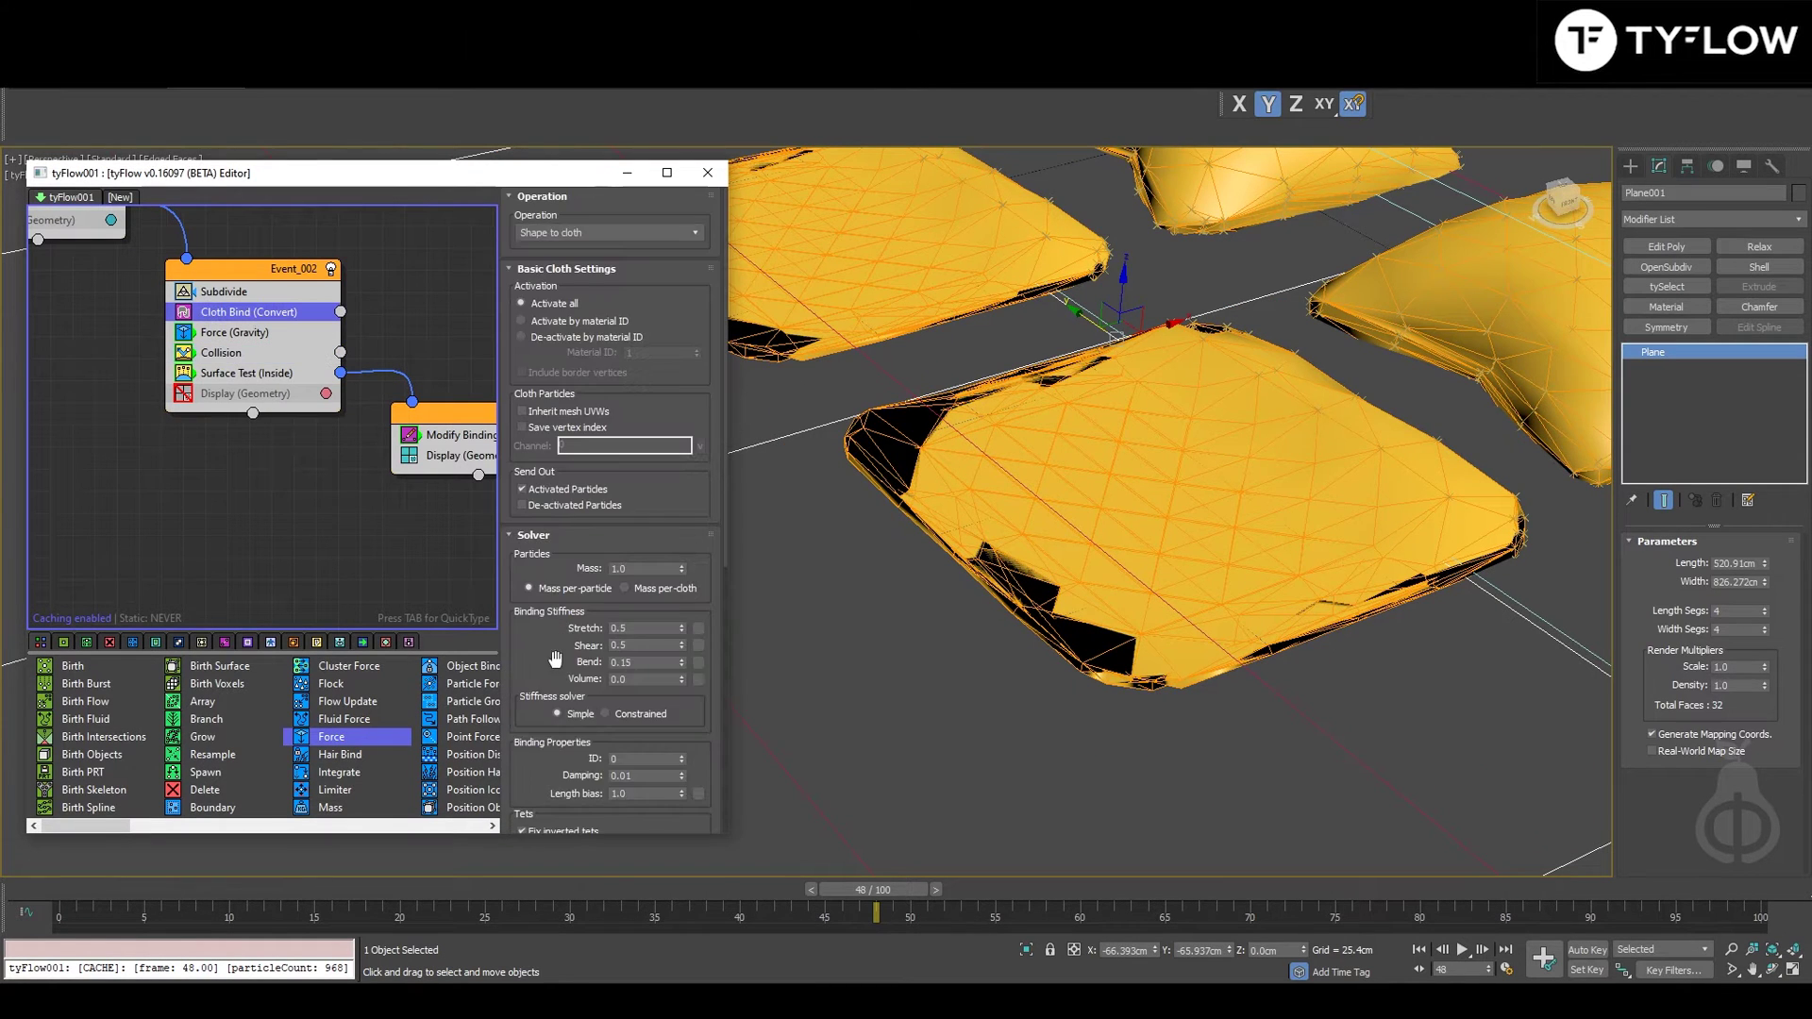
left_click_drag(555, 659, 592, 395)
left_click(558, 632)
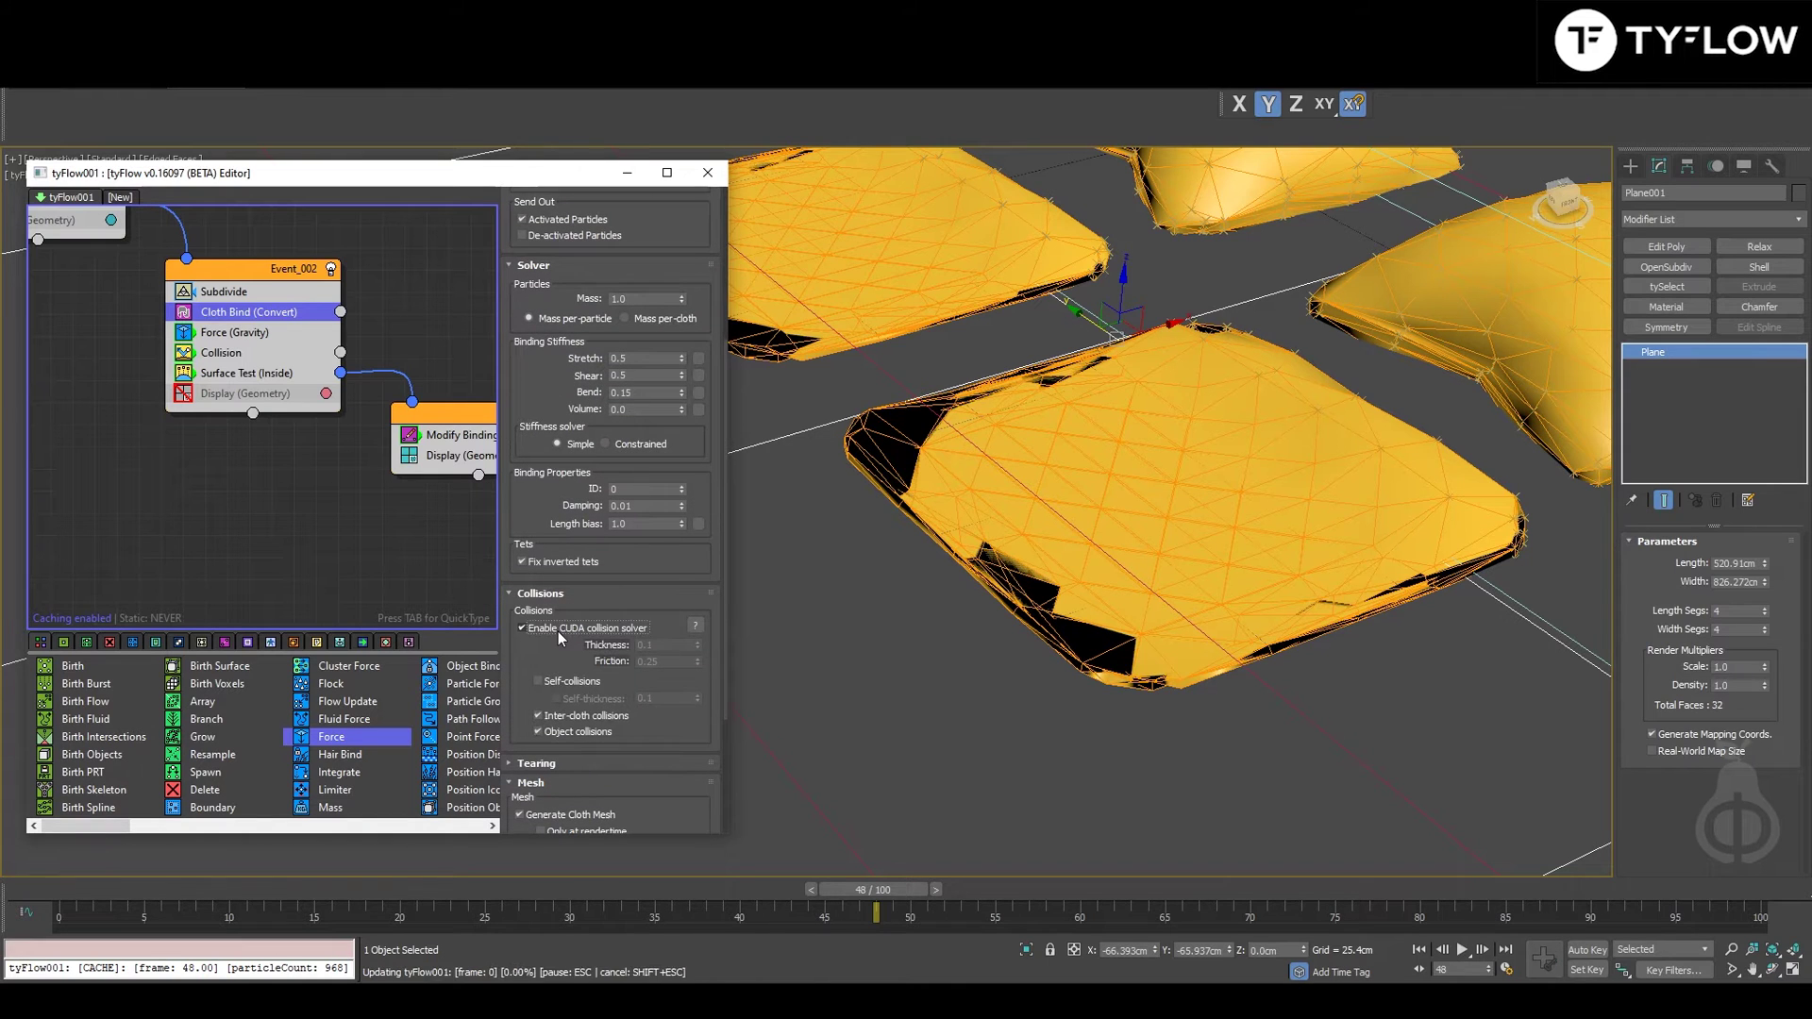
left_click(590, 682)
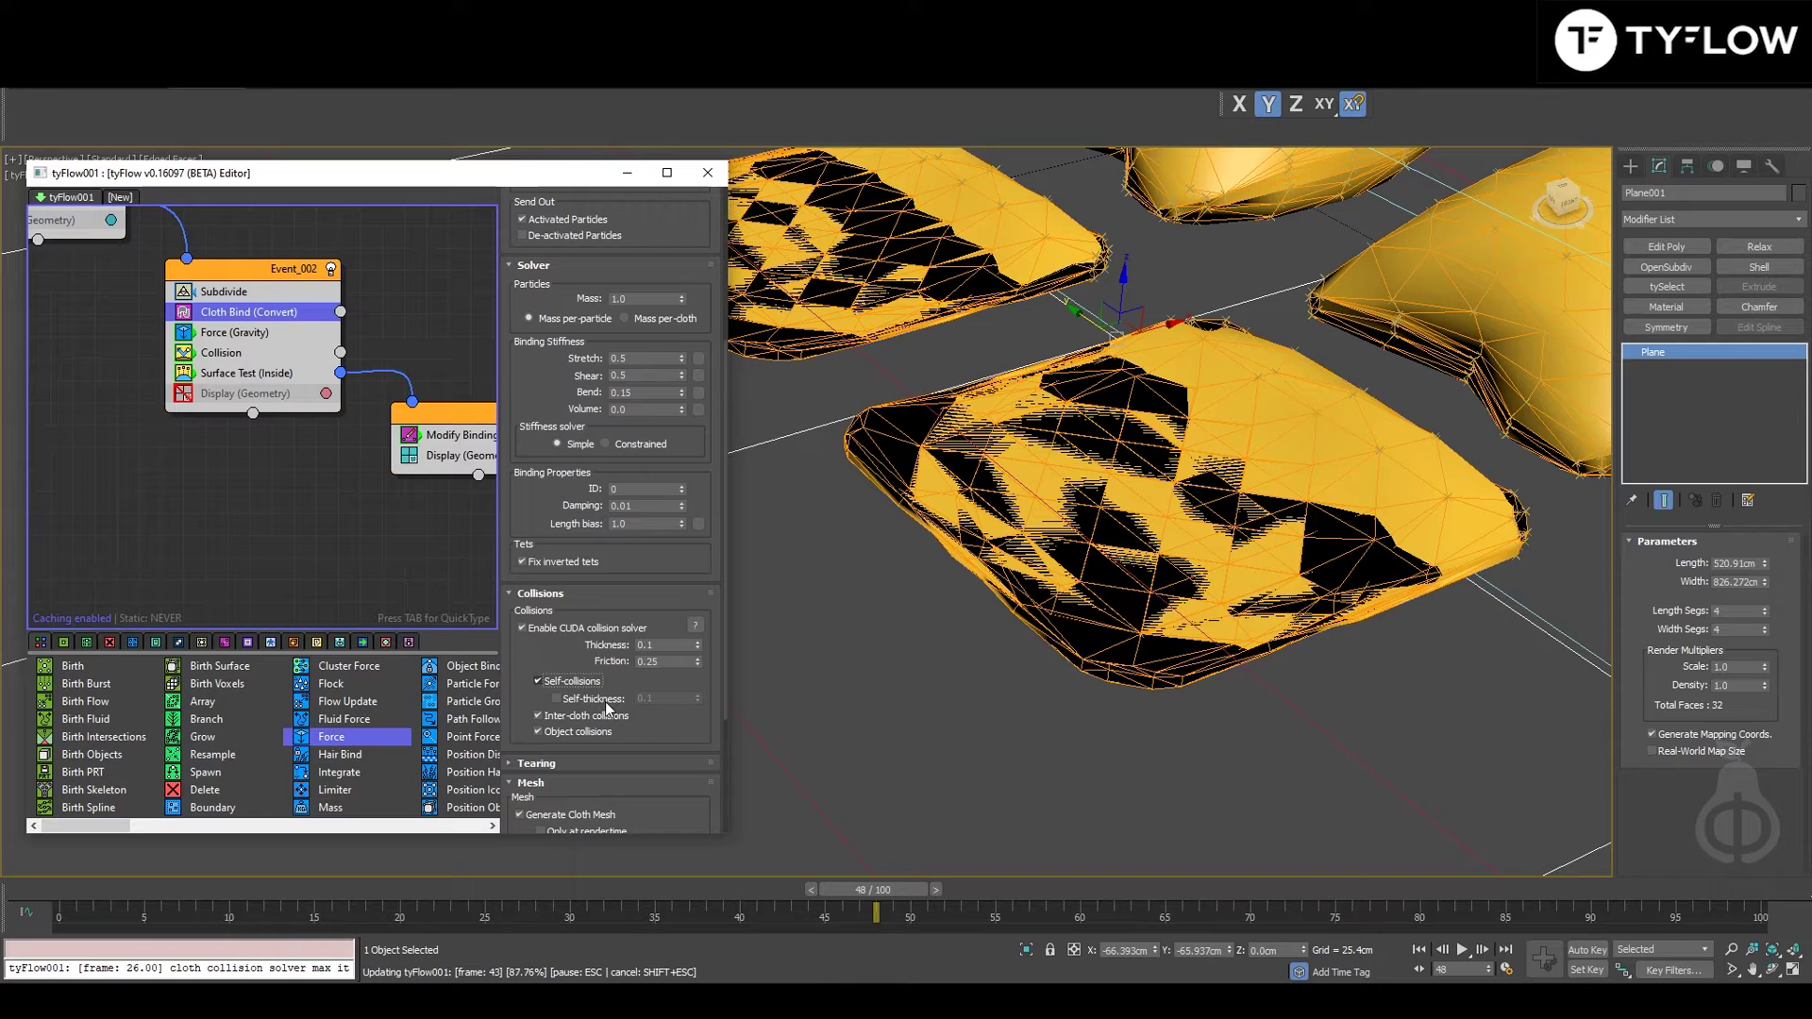
left_click(604, 700)
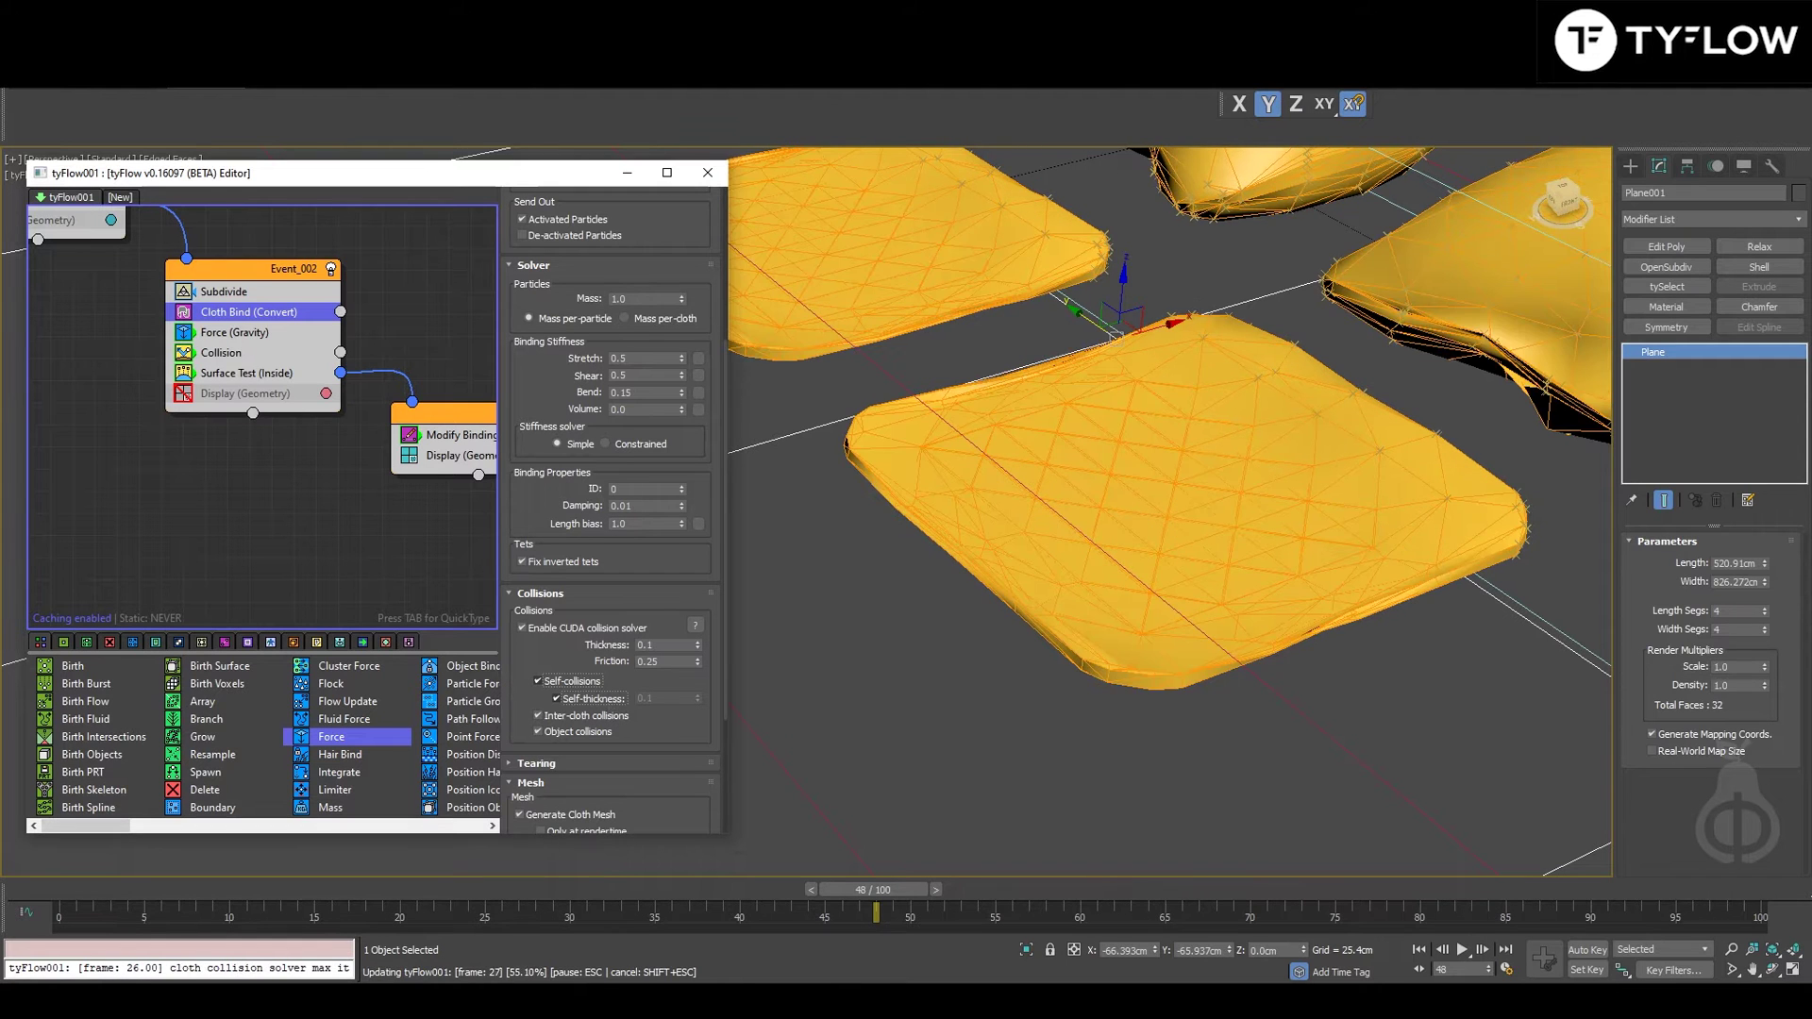
Step: Preview the pillows up to frame 73 and turn off Cloth Bind's CUDA collision solver
left_click_drag(468, 896, 1389, 934)
right_click(1390, 934)
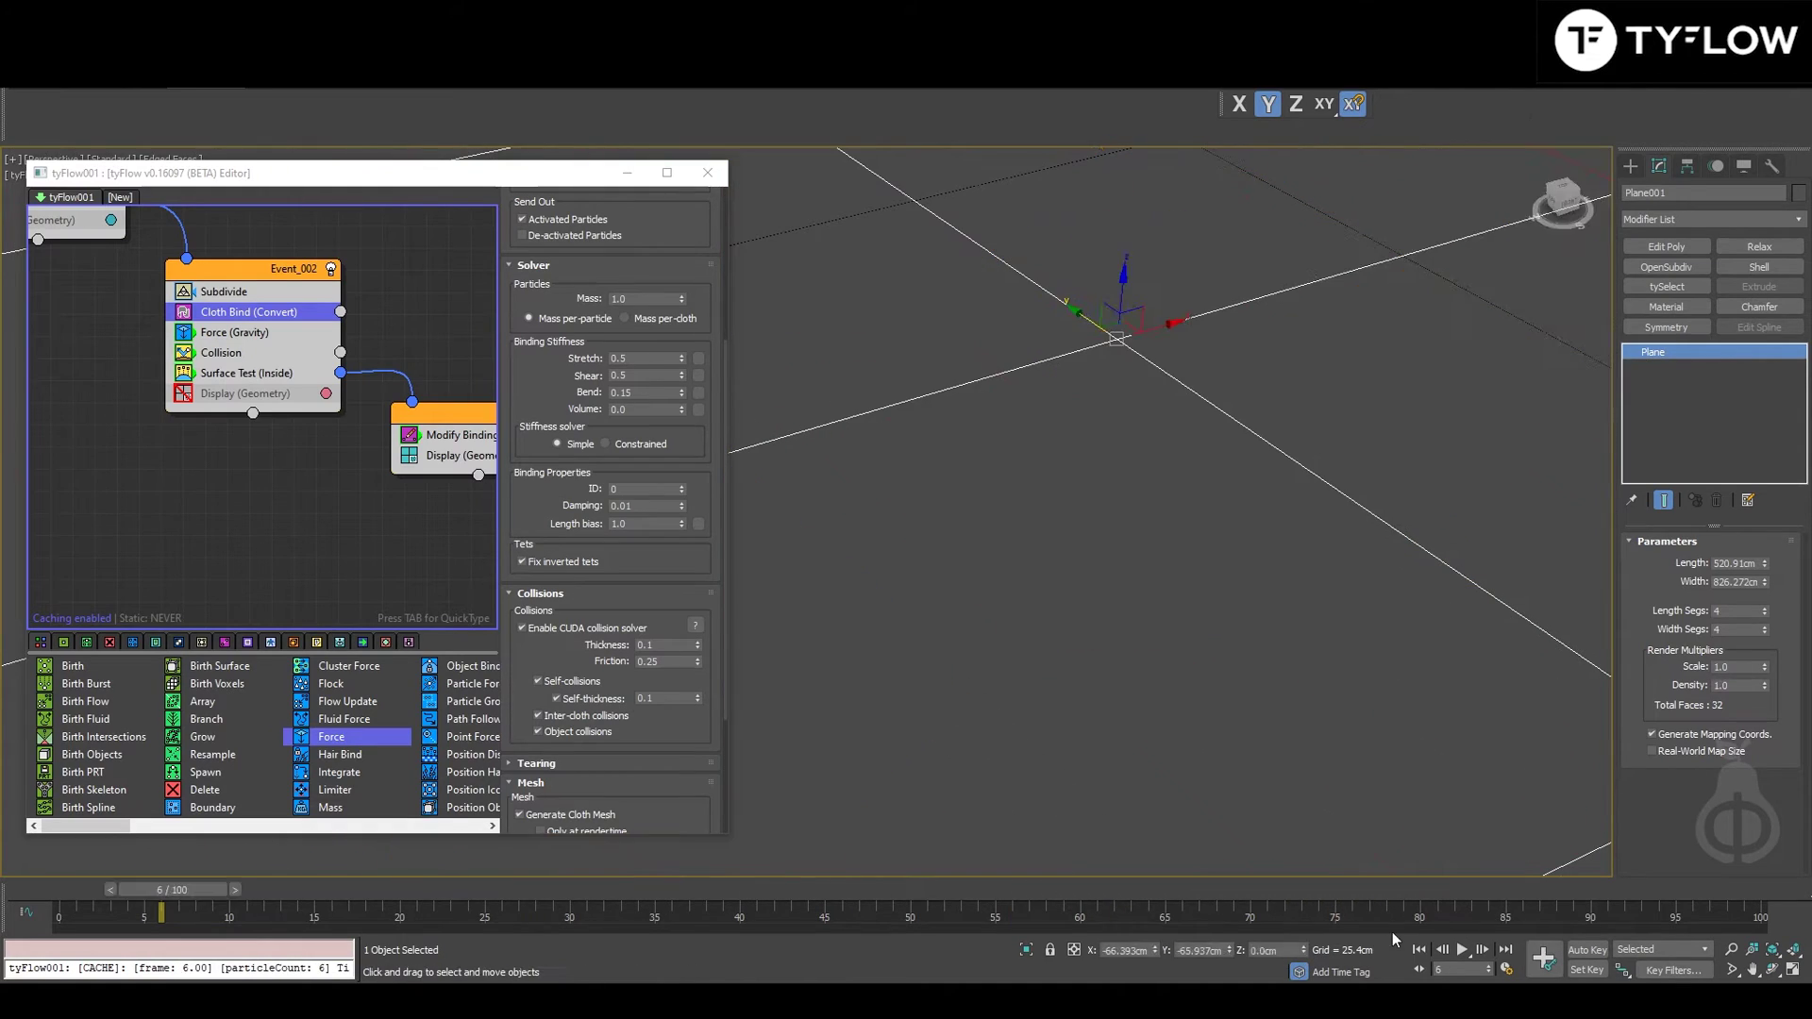
left_click_drag(555, 891, 1300, 897)
scroll(1140, 665, "down", 5)
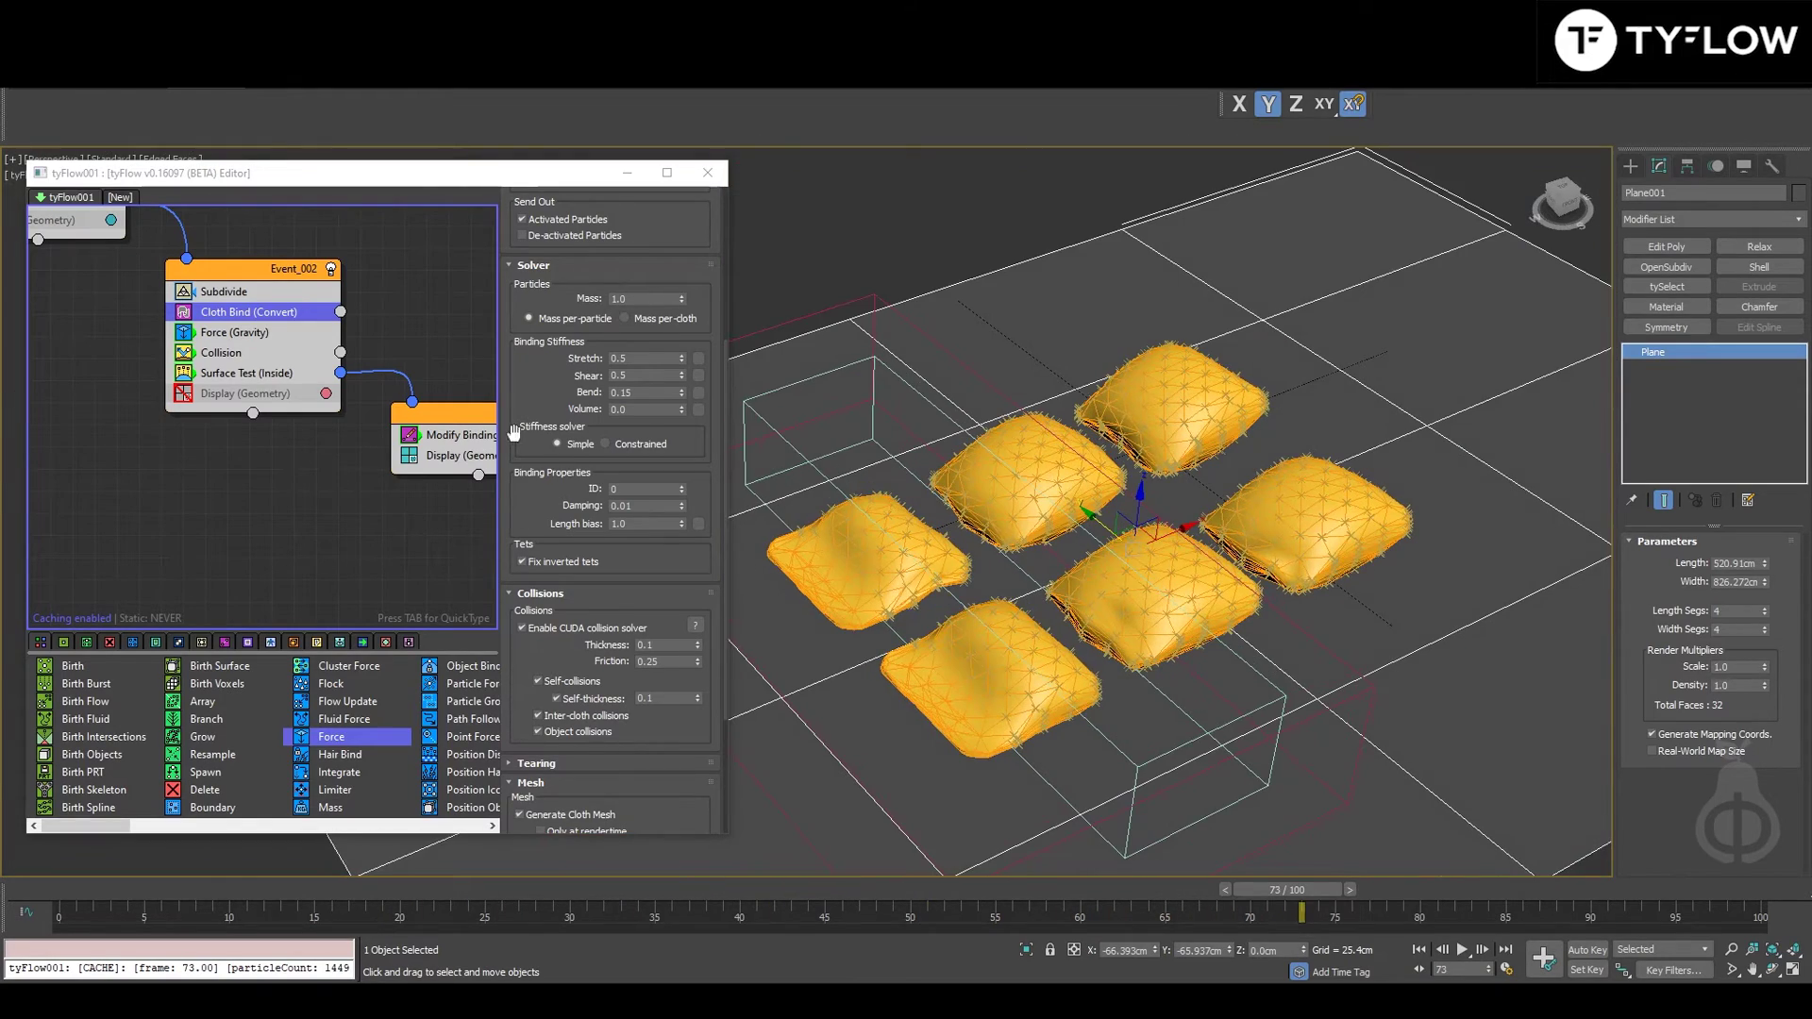
left_click(546, 627)
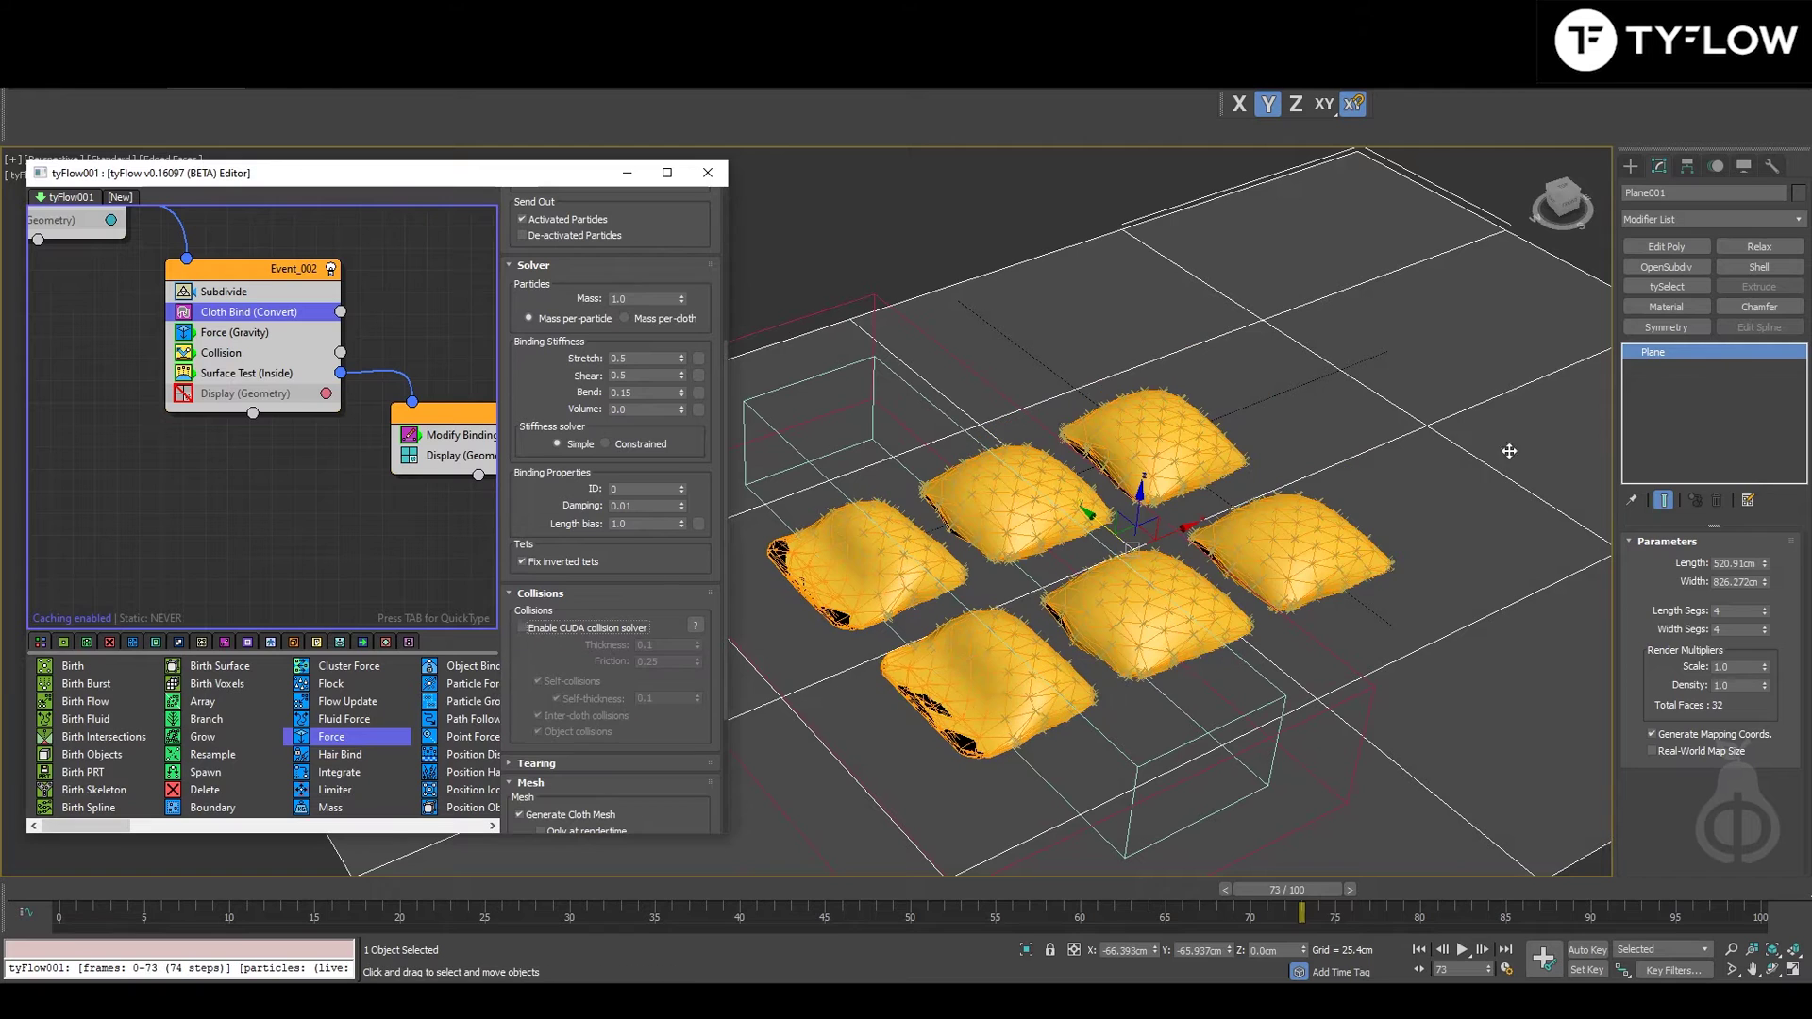
Step: Select the tyFlow001 object, go to frame 43 and add a Push modifier to it
left_click(996, 238)
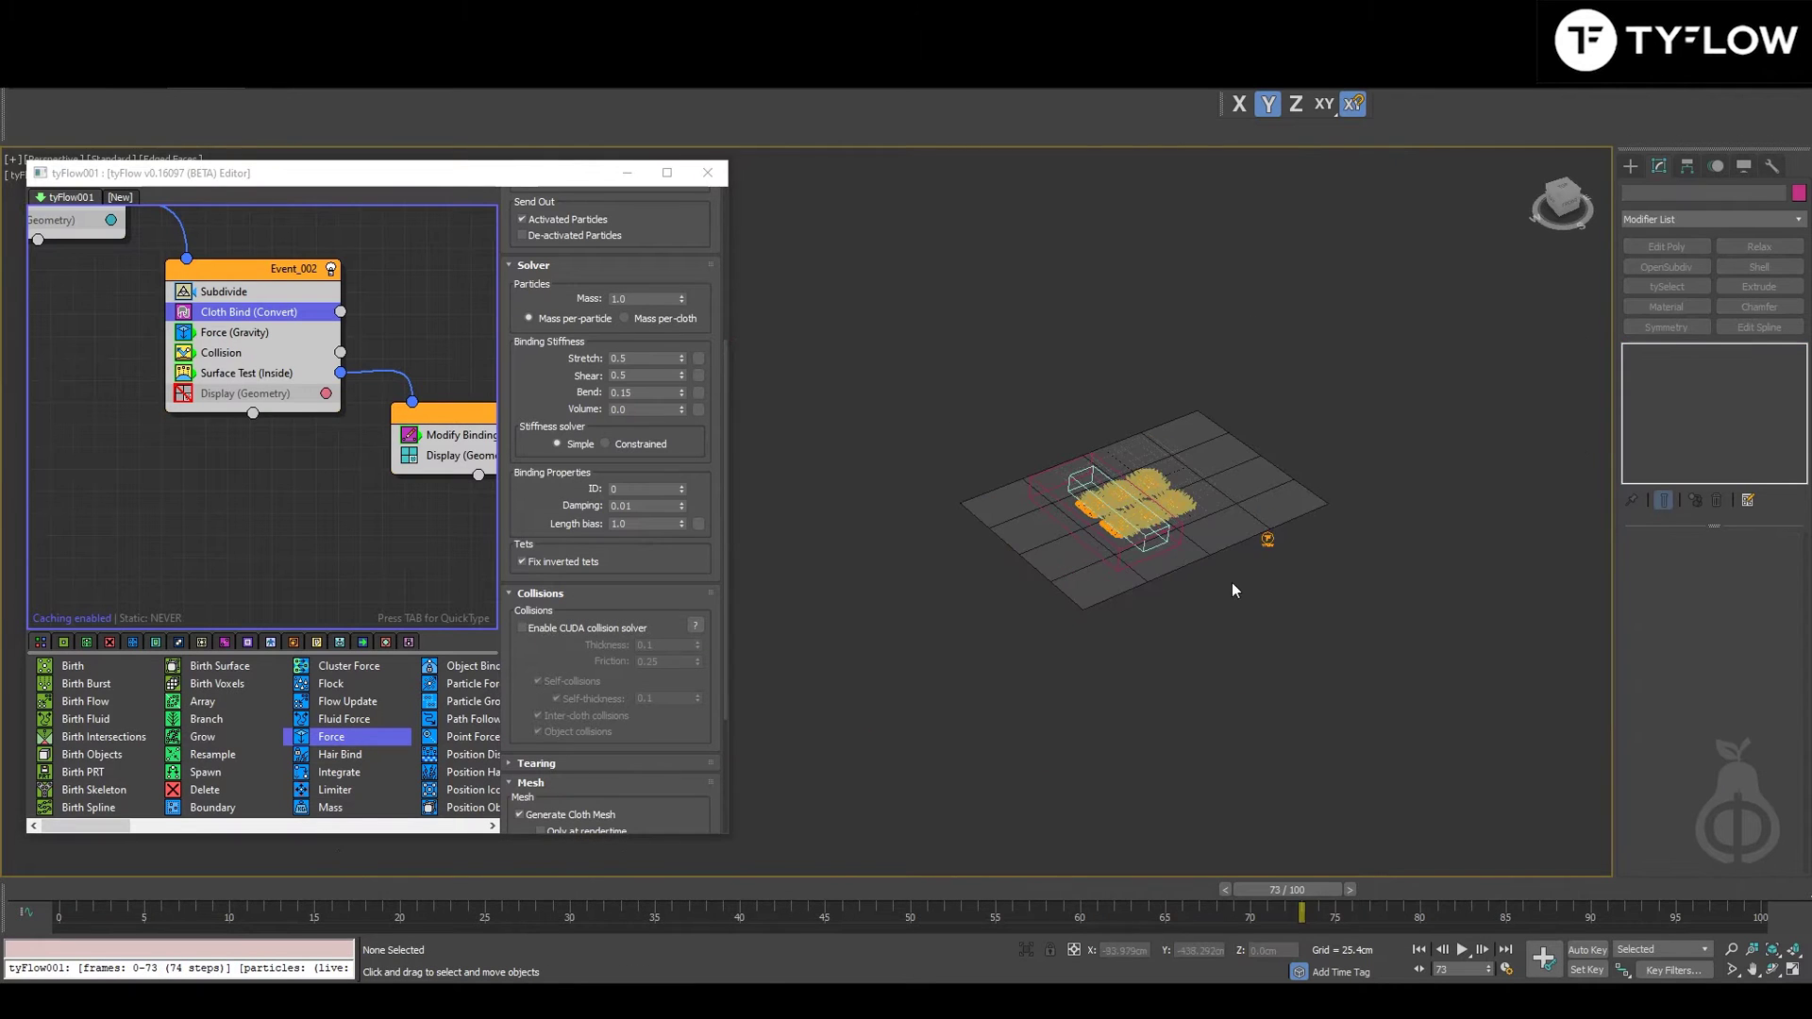
scroll(1268, 538, "down", 8)
left_click(1267, 539)
scroll(1268, 539, "up", 8)
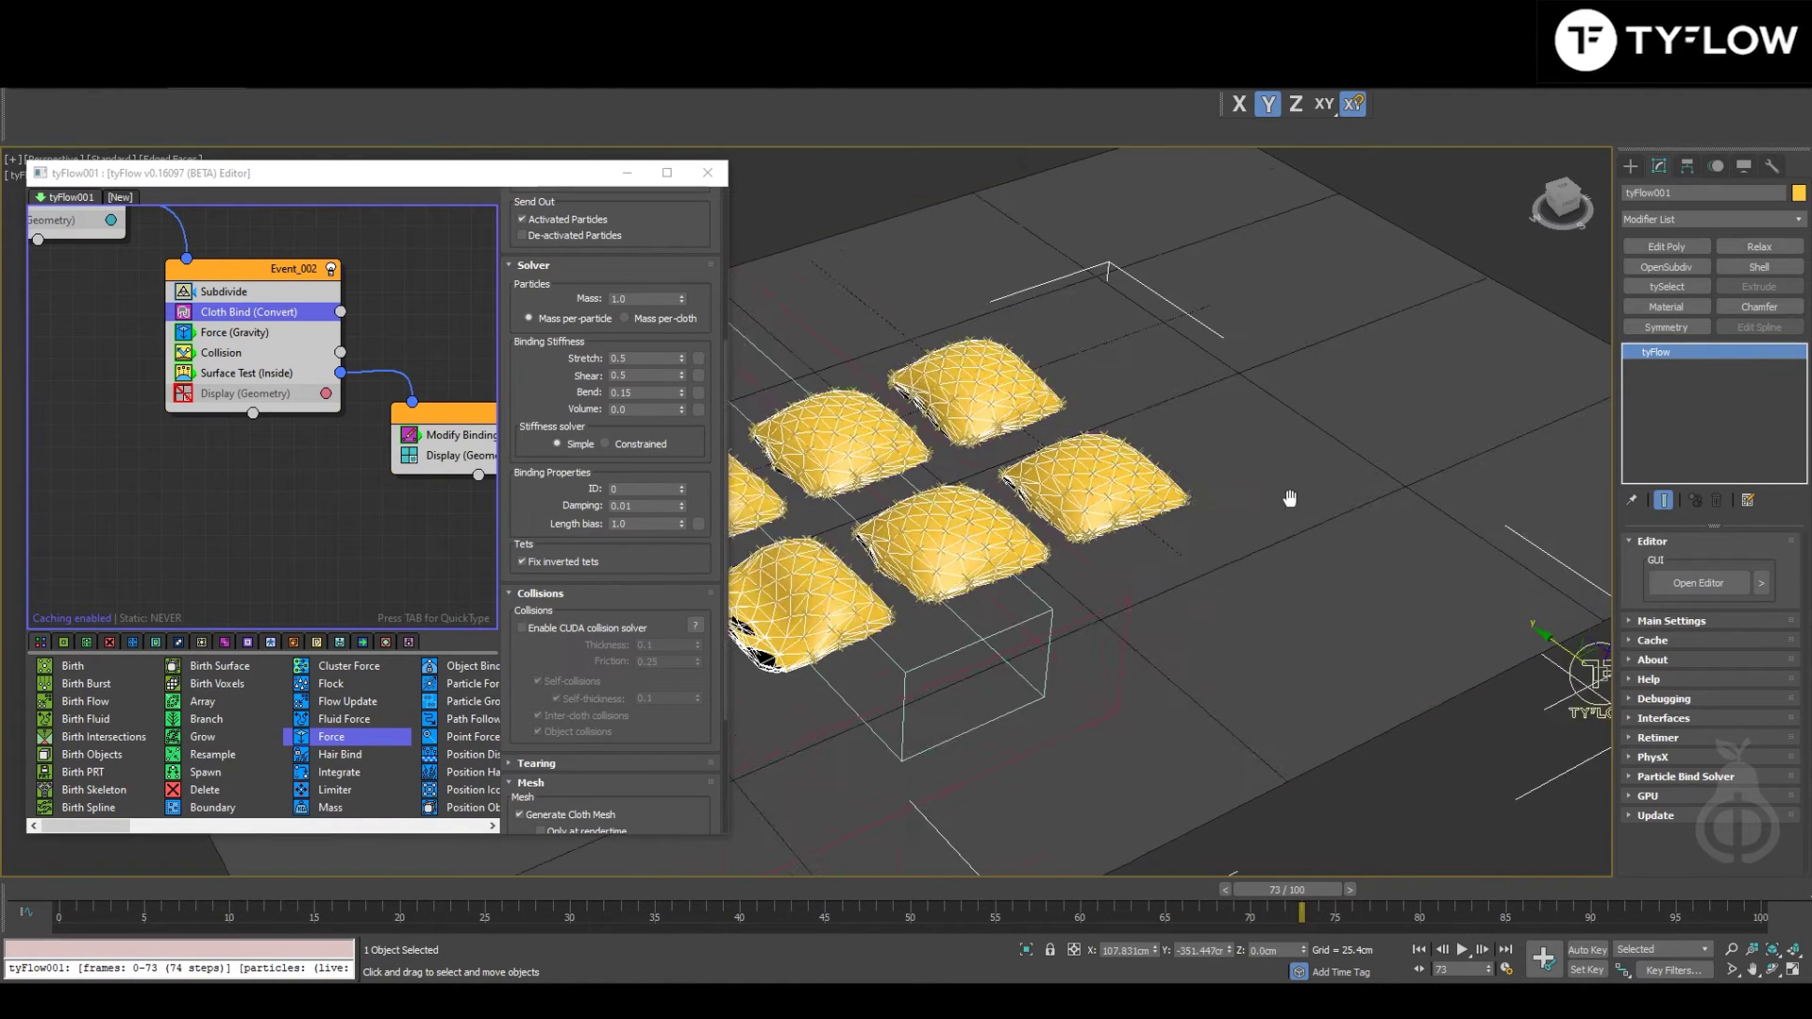
left_click_drag(263, 886, 812, 878)
scroll(1048, 606, "up", 5)
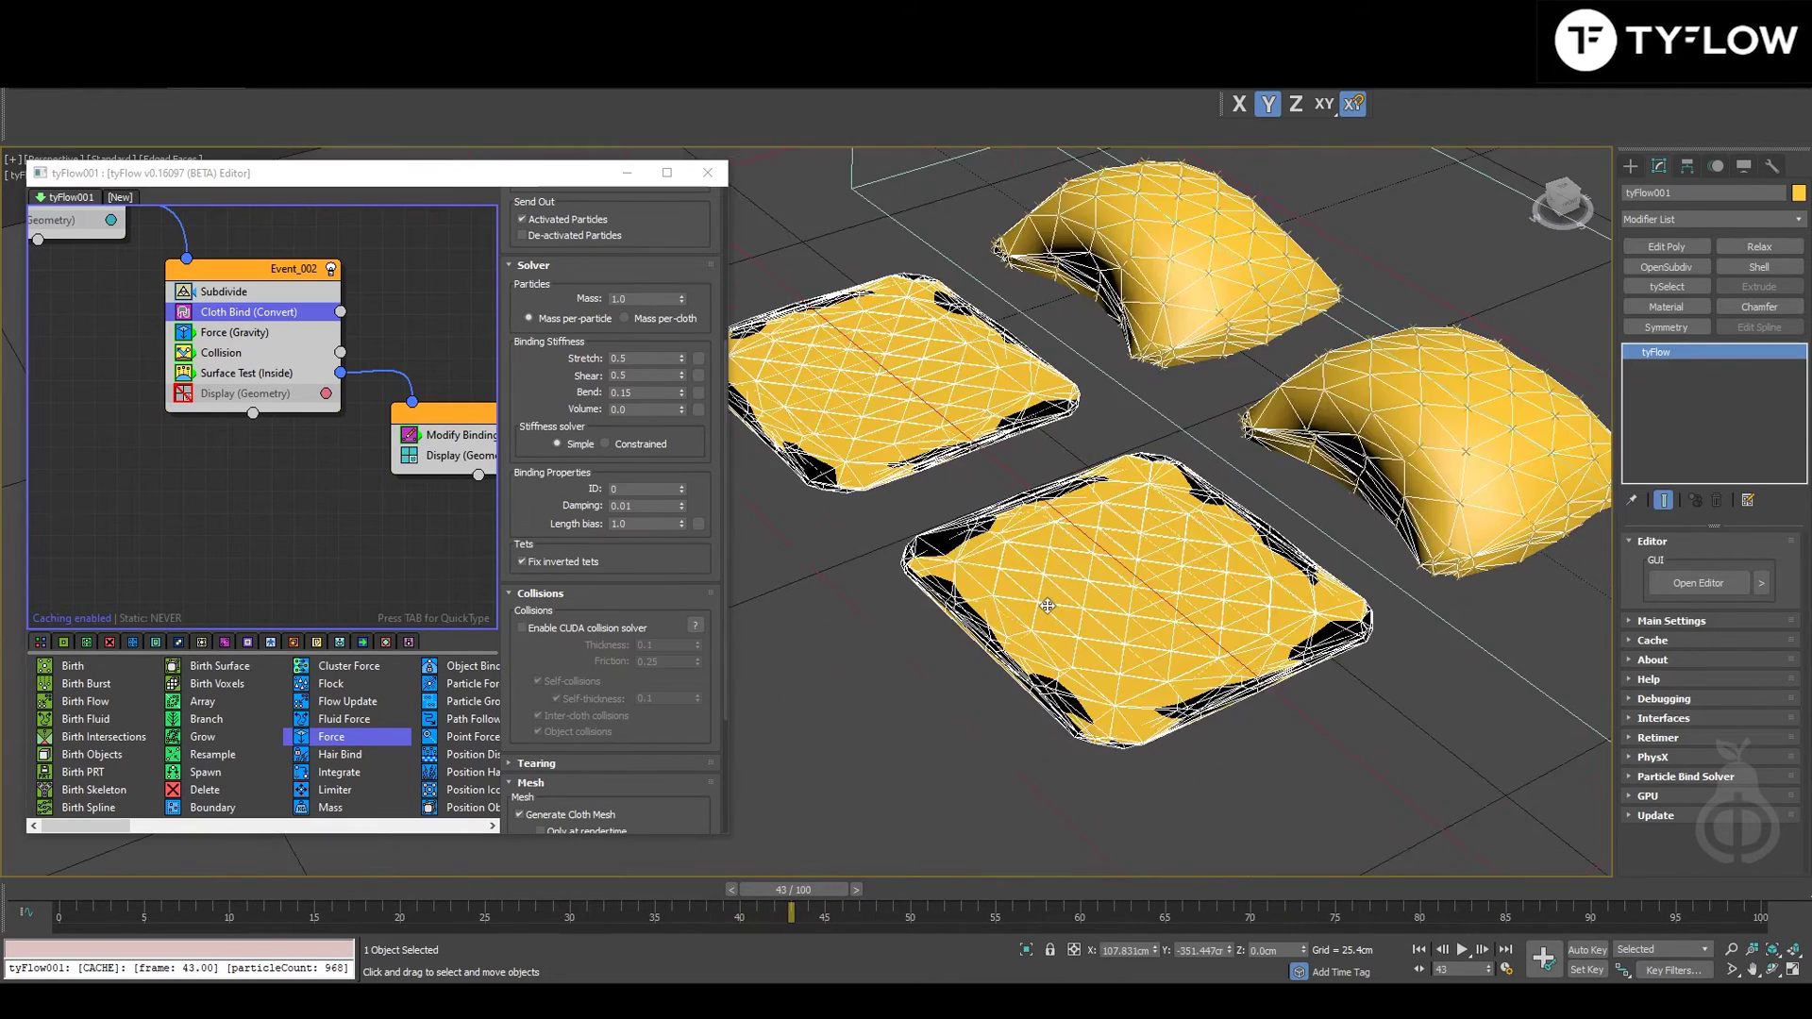
left_click(1785, 220)
type("push")
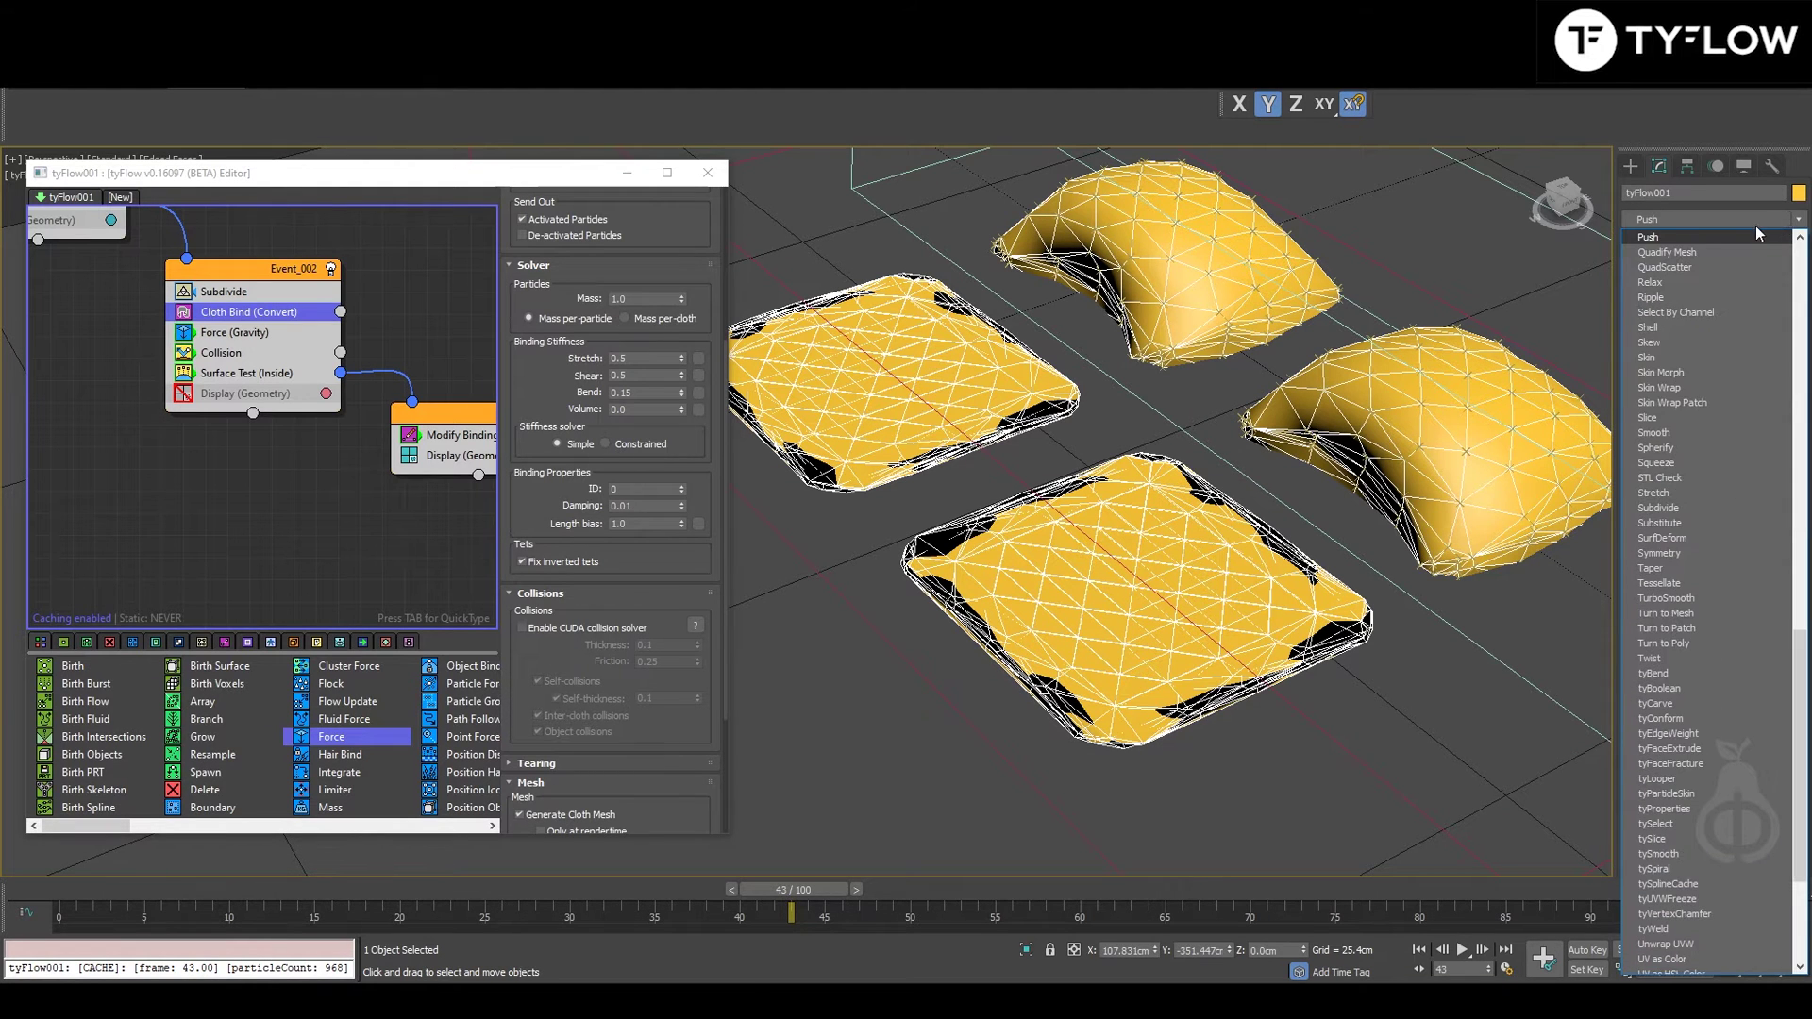
key("Return")
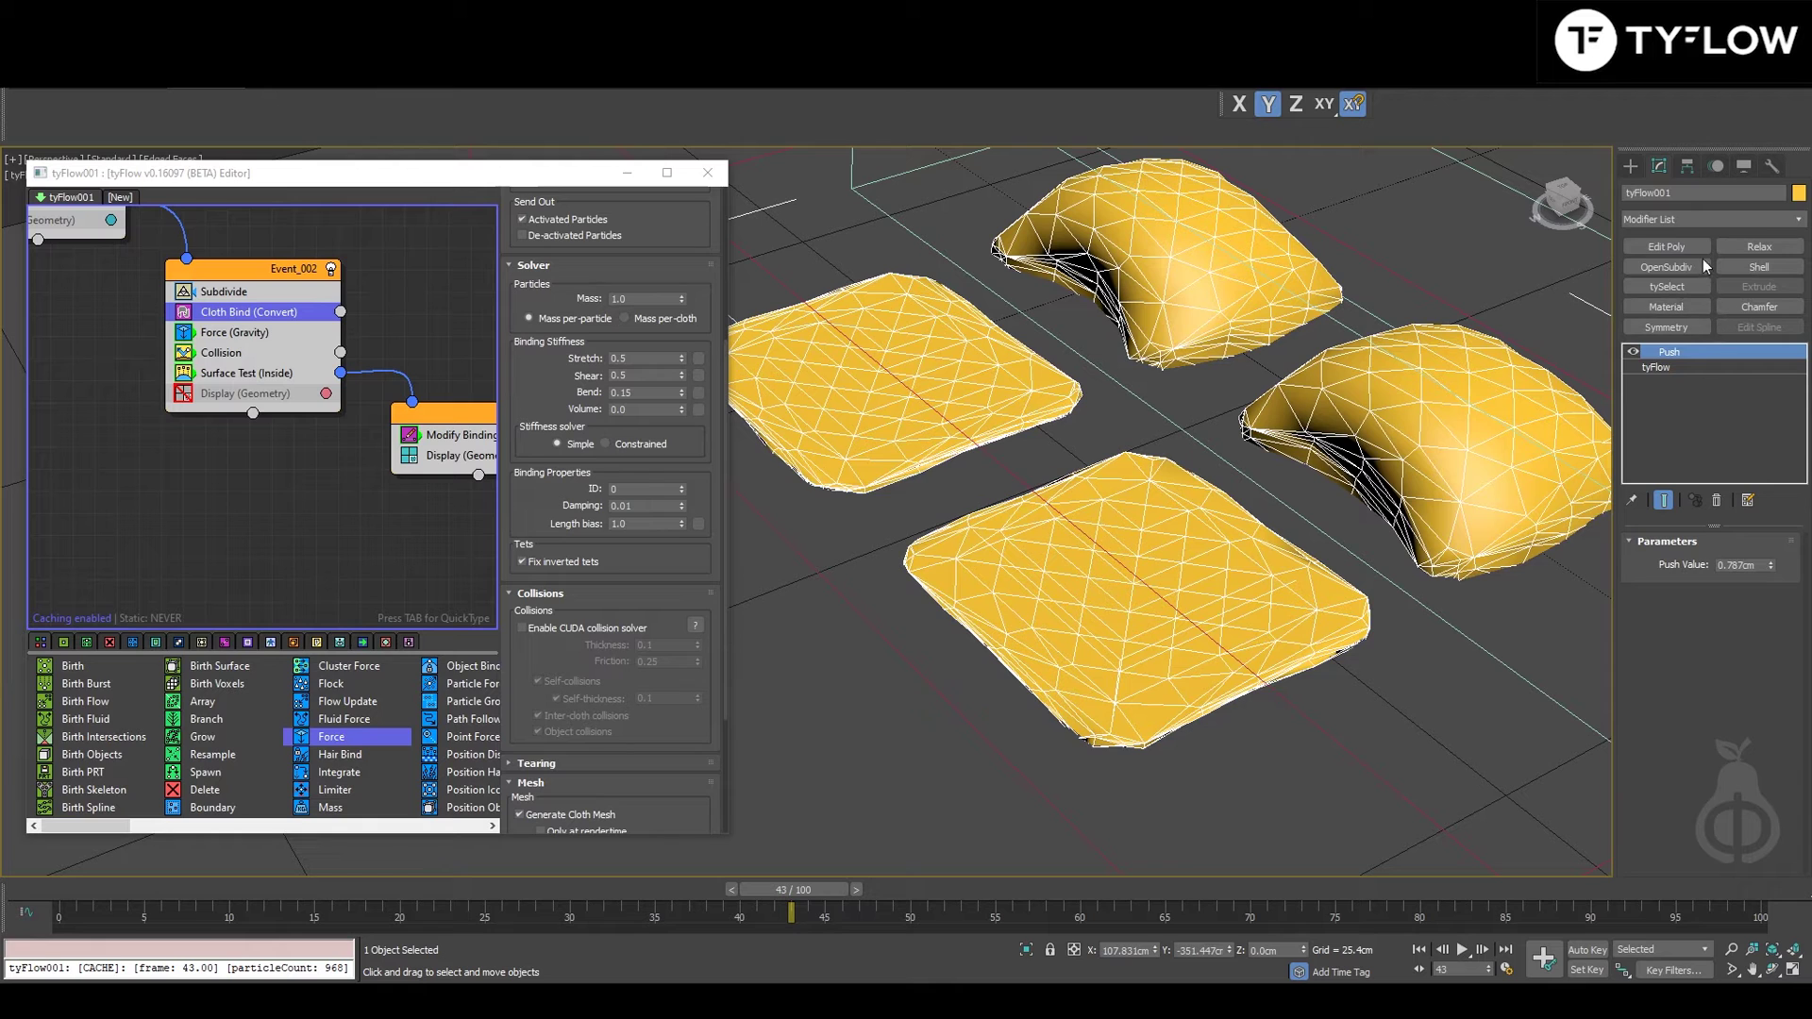
Step: Add a Relax modifier above Push on the tyFlow001 object
left_click(1696, 217)
key("r")
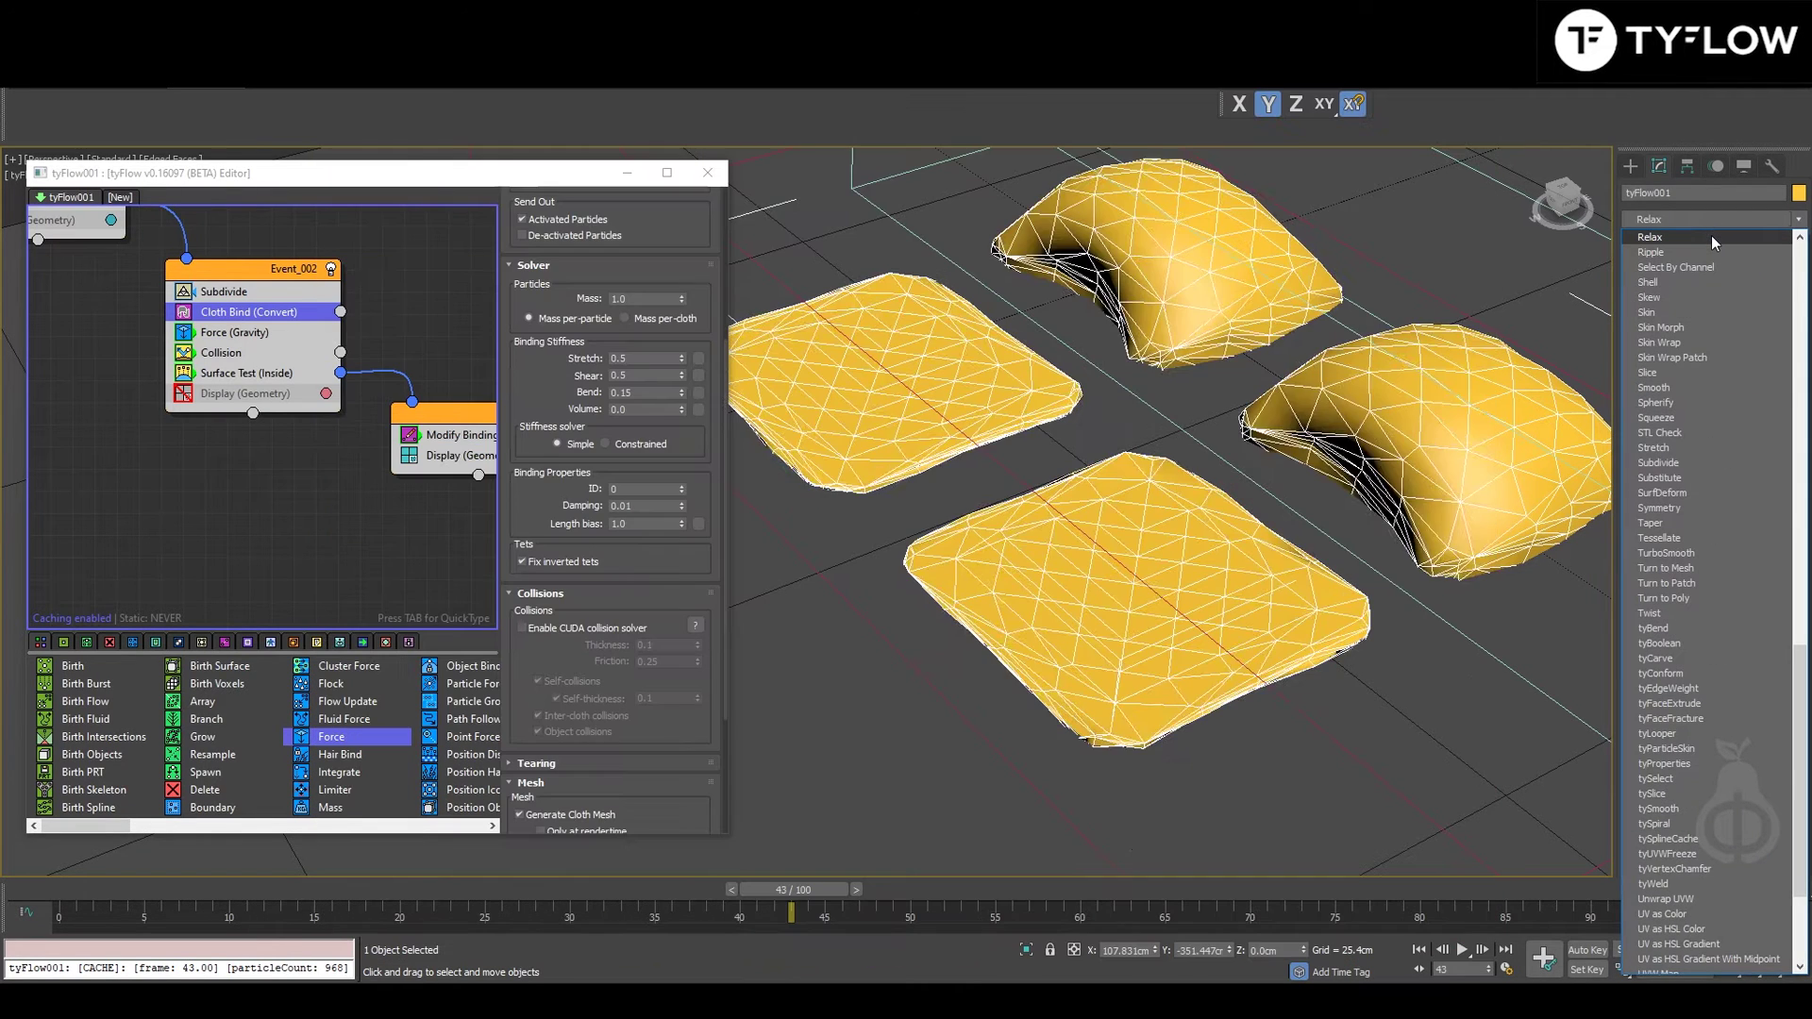
left_click(1712, 236)
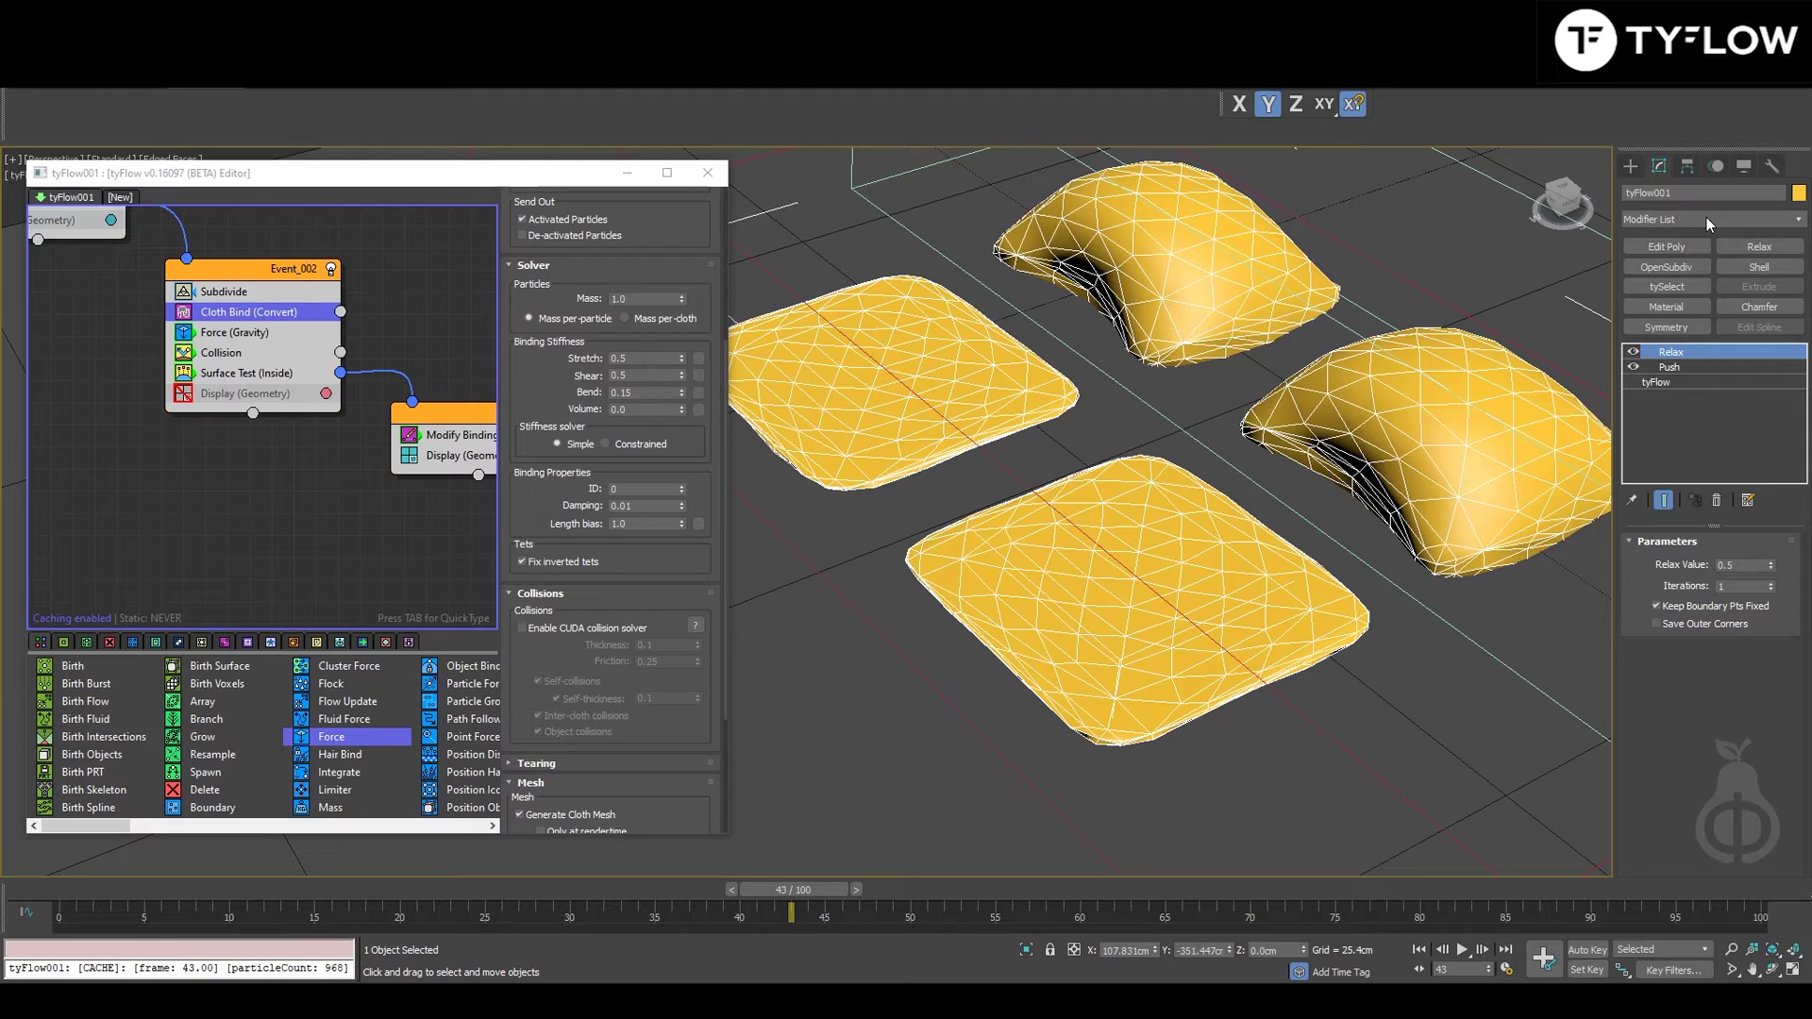
Step: Add a tySmooth modifier on top of the tyFlow001 modifier stack
left_click(1706, 217)
scroll(1709, 472, "down", 8)
scroll(1708, 604, "down", 11)
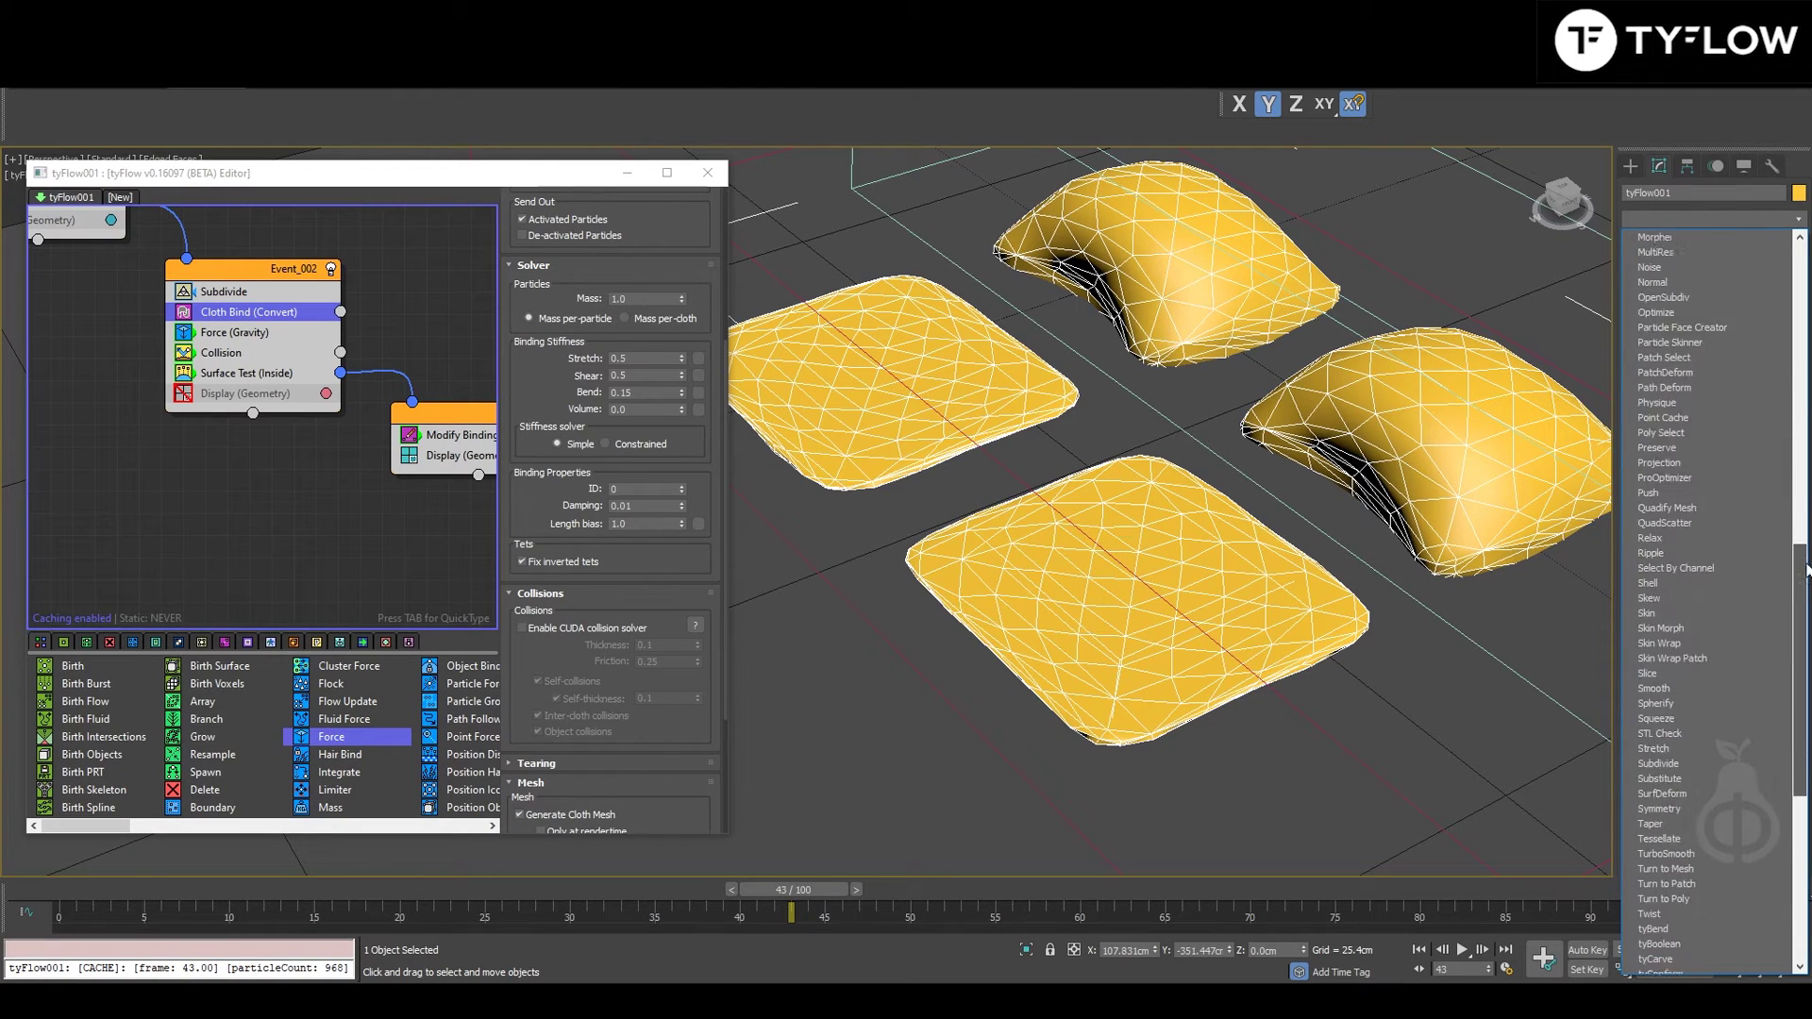
scroll(1699, 679, "down", 1)
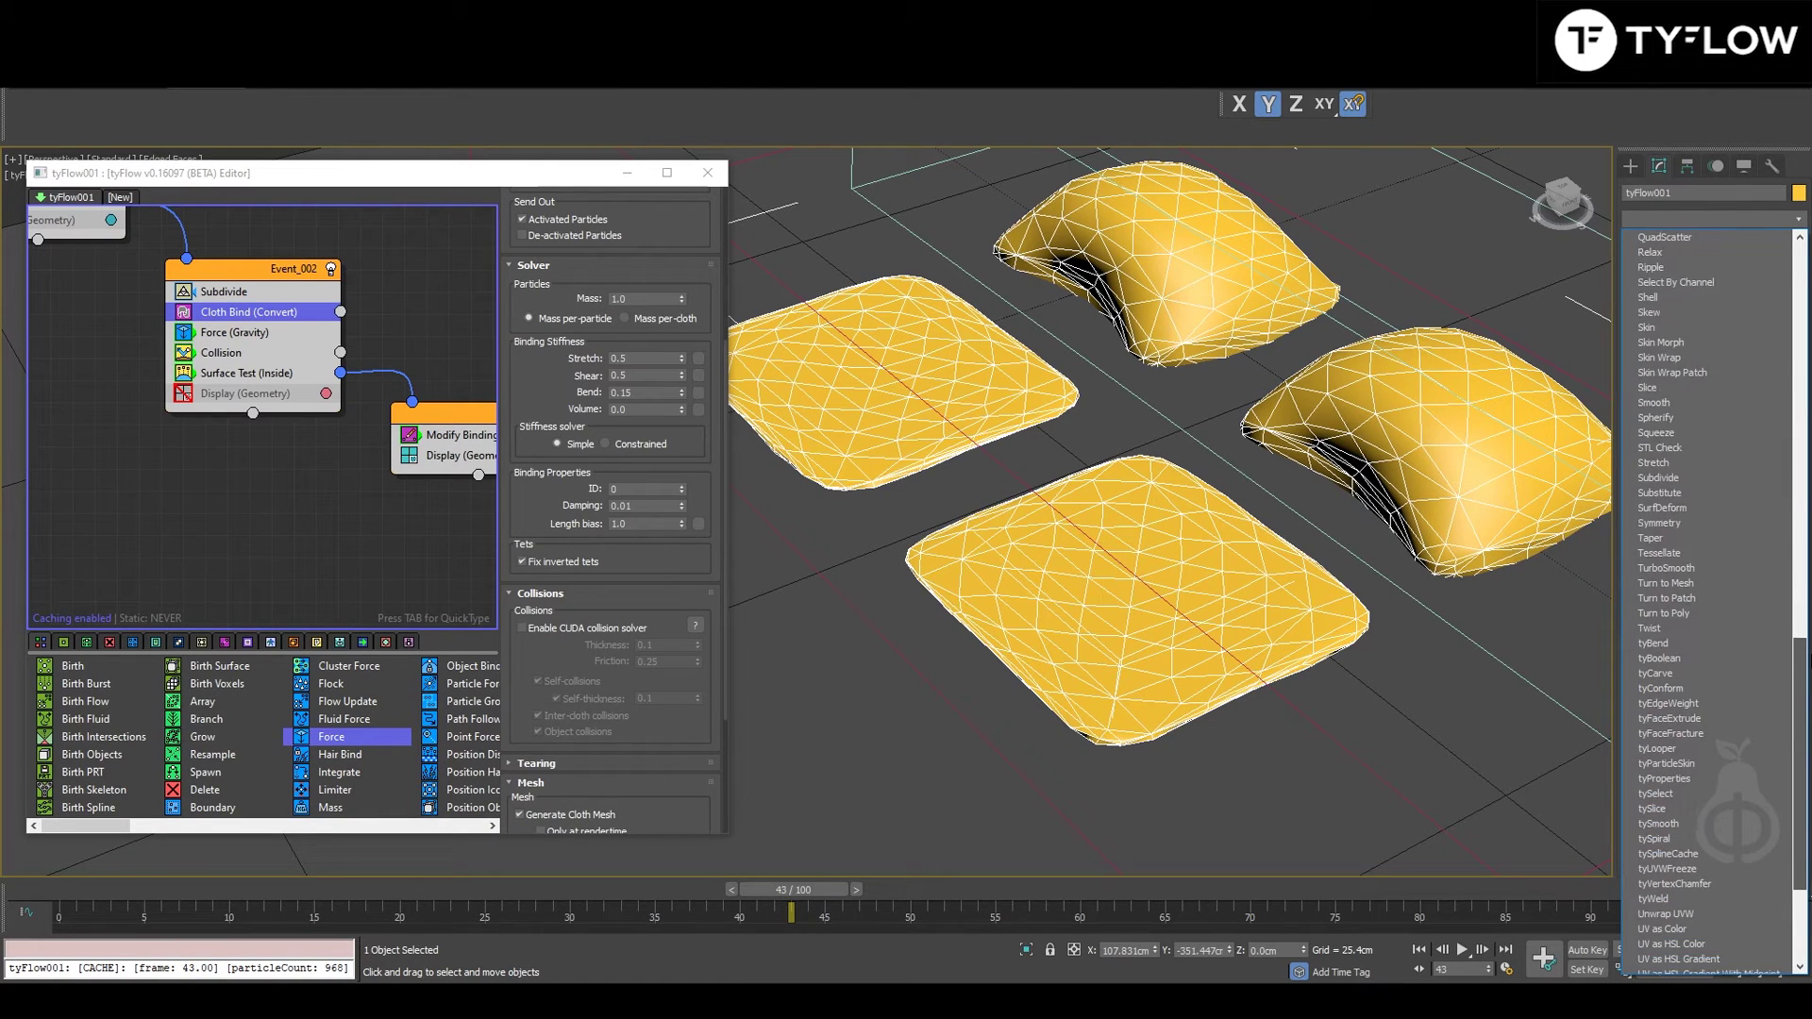
left_click(1689, 824)
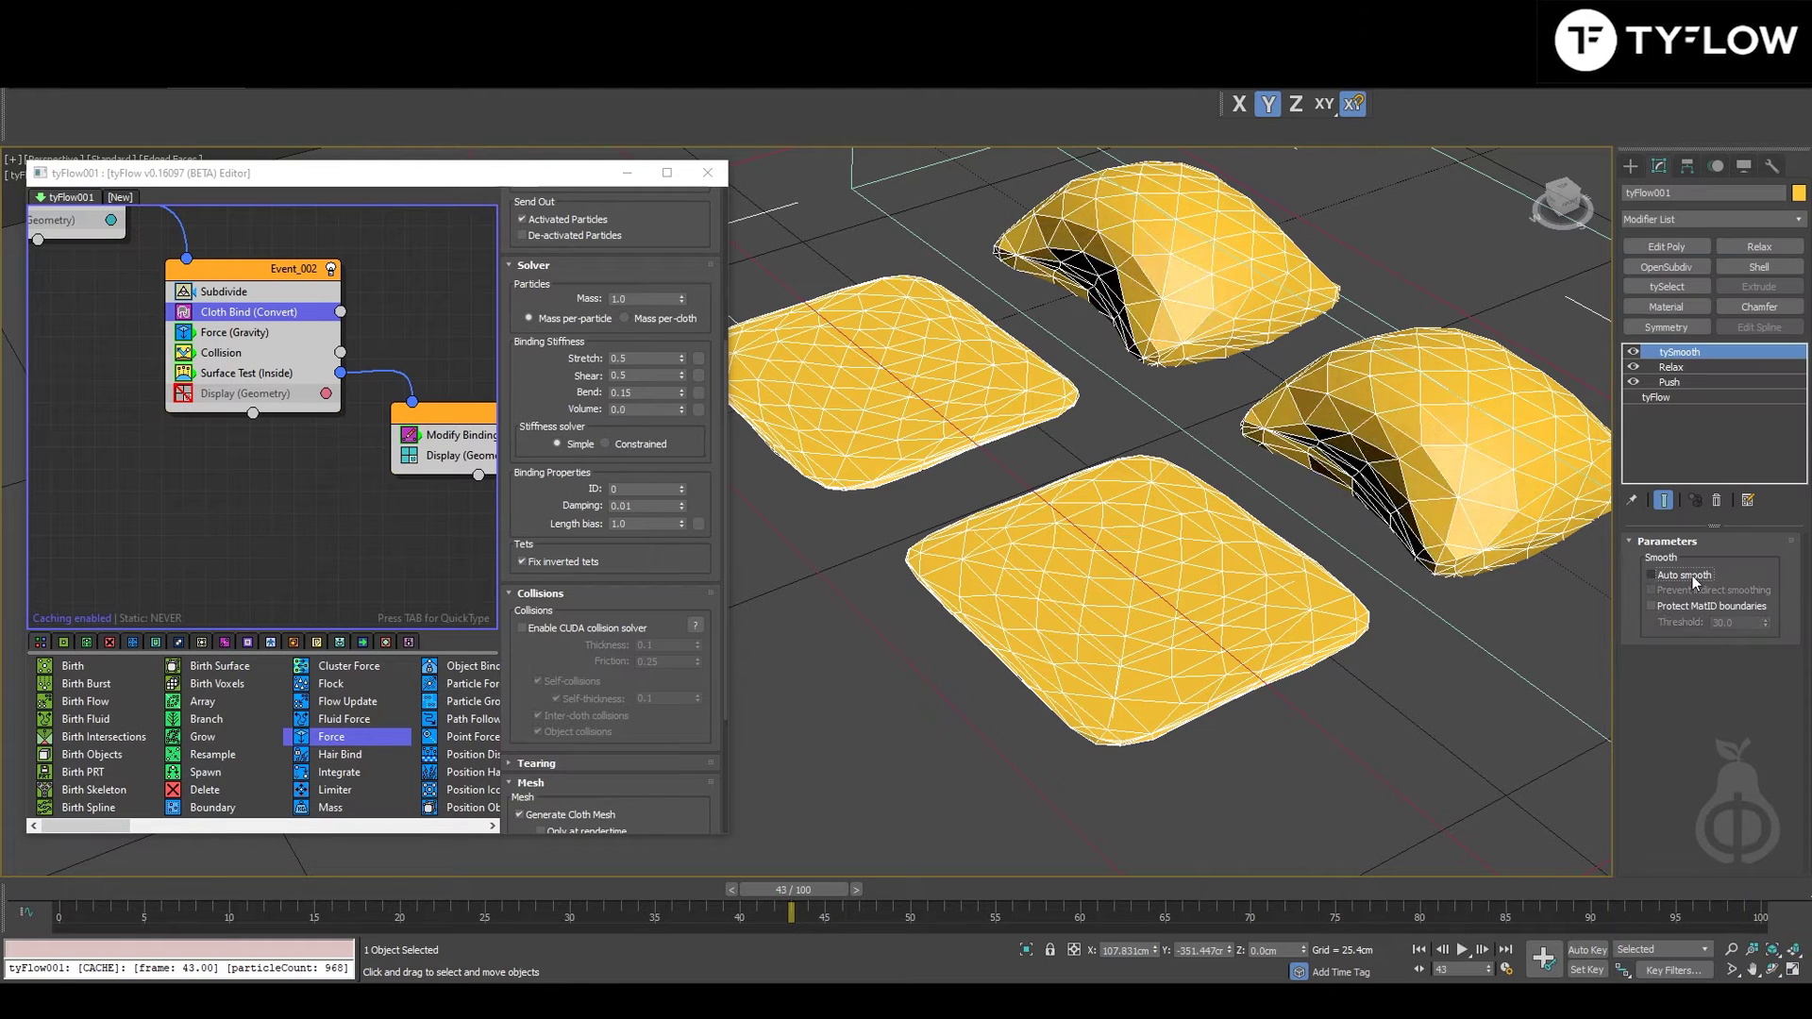
Step: Turn on tySmooth's Auto smooth and preview the pillows up to frame 56 without the mesh edges shown
key("F4")
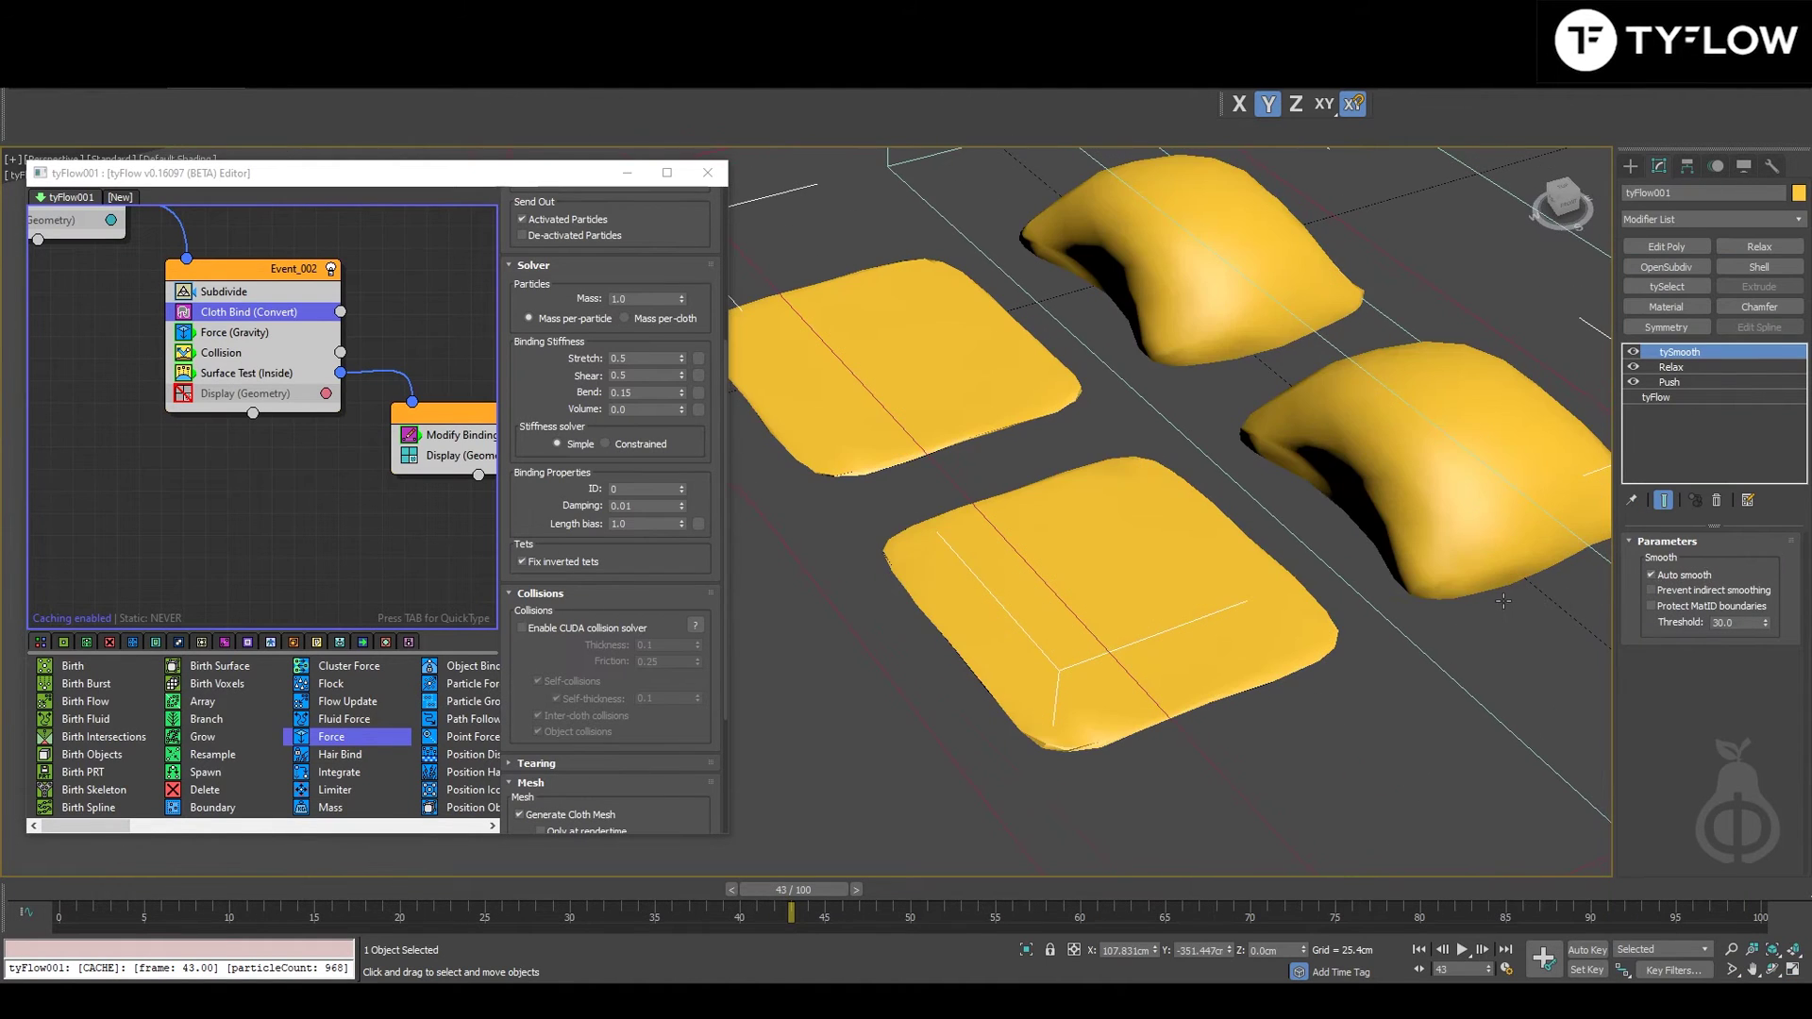
left_click_drag(274, 887, 698, 772)
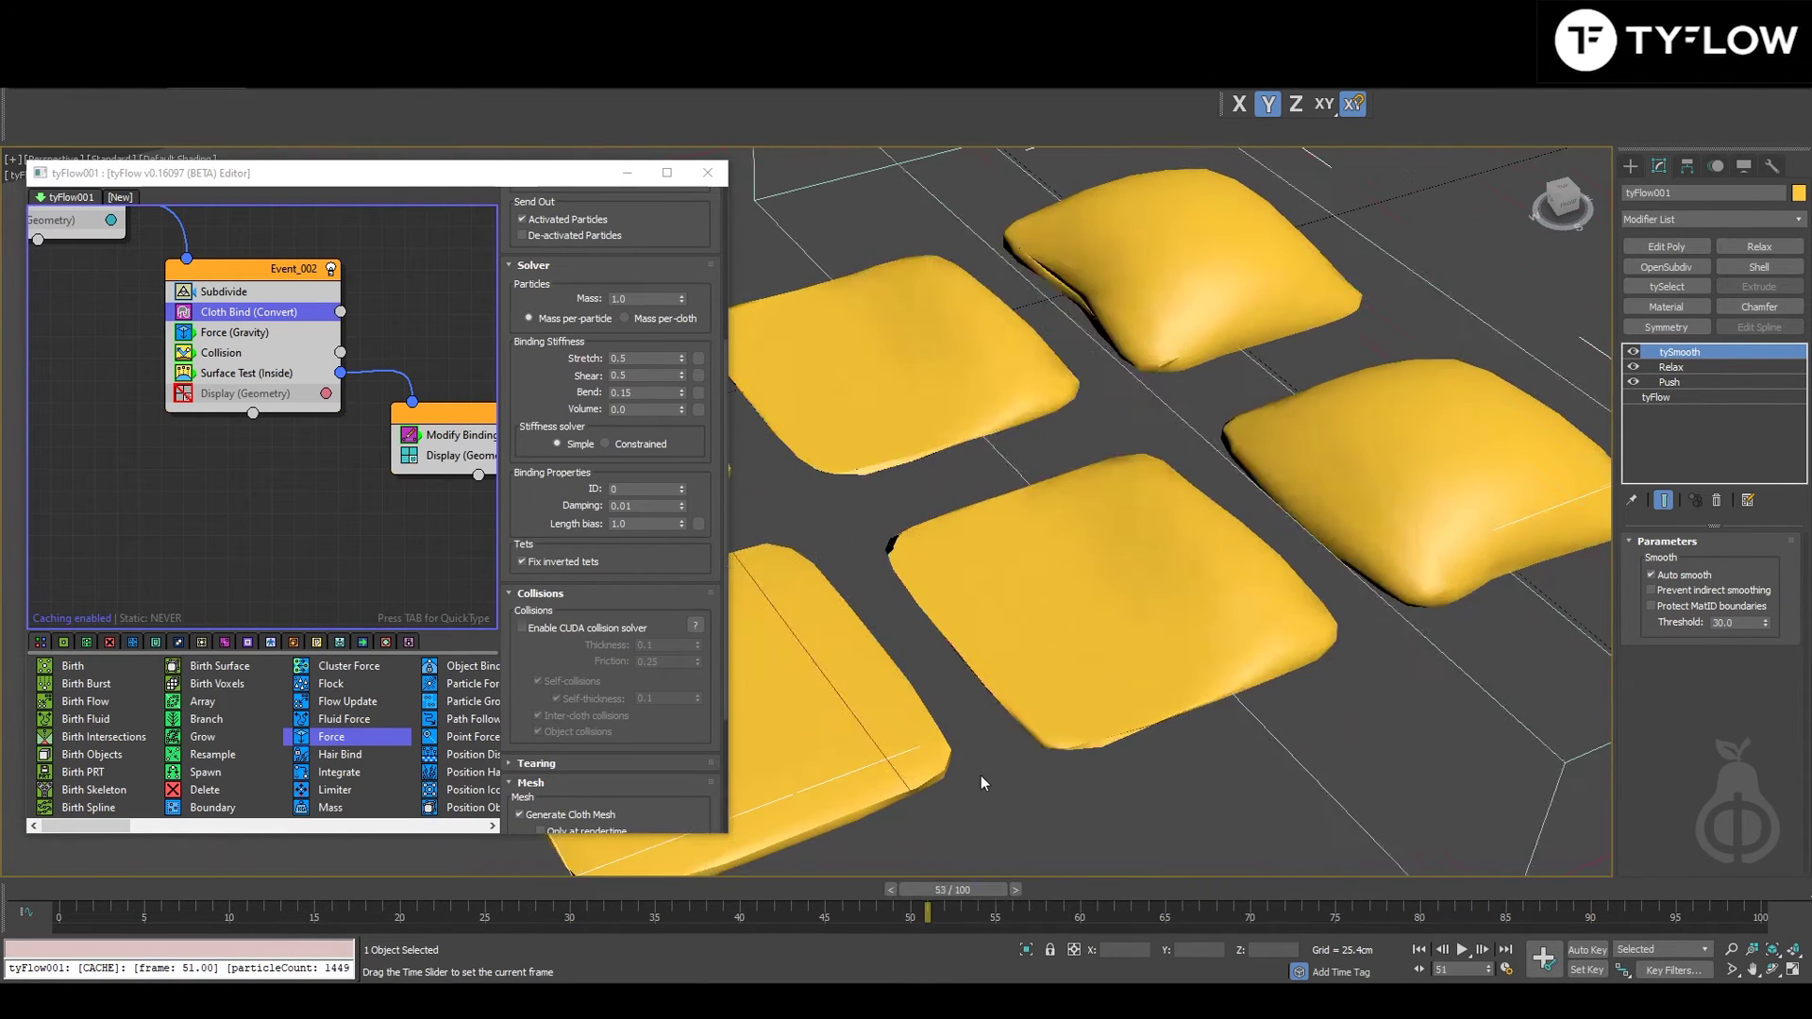
Step: Refine the cloth mesh by setting the edge length of Event_002's Subdivide operator to 4 cm, with mesh edges shown for checking
left_click(226, 293)
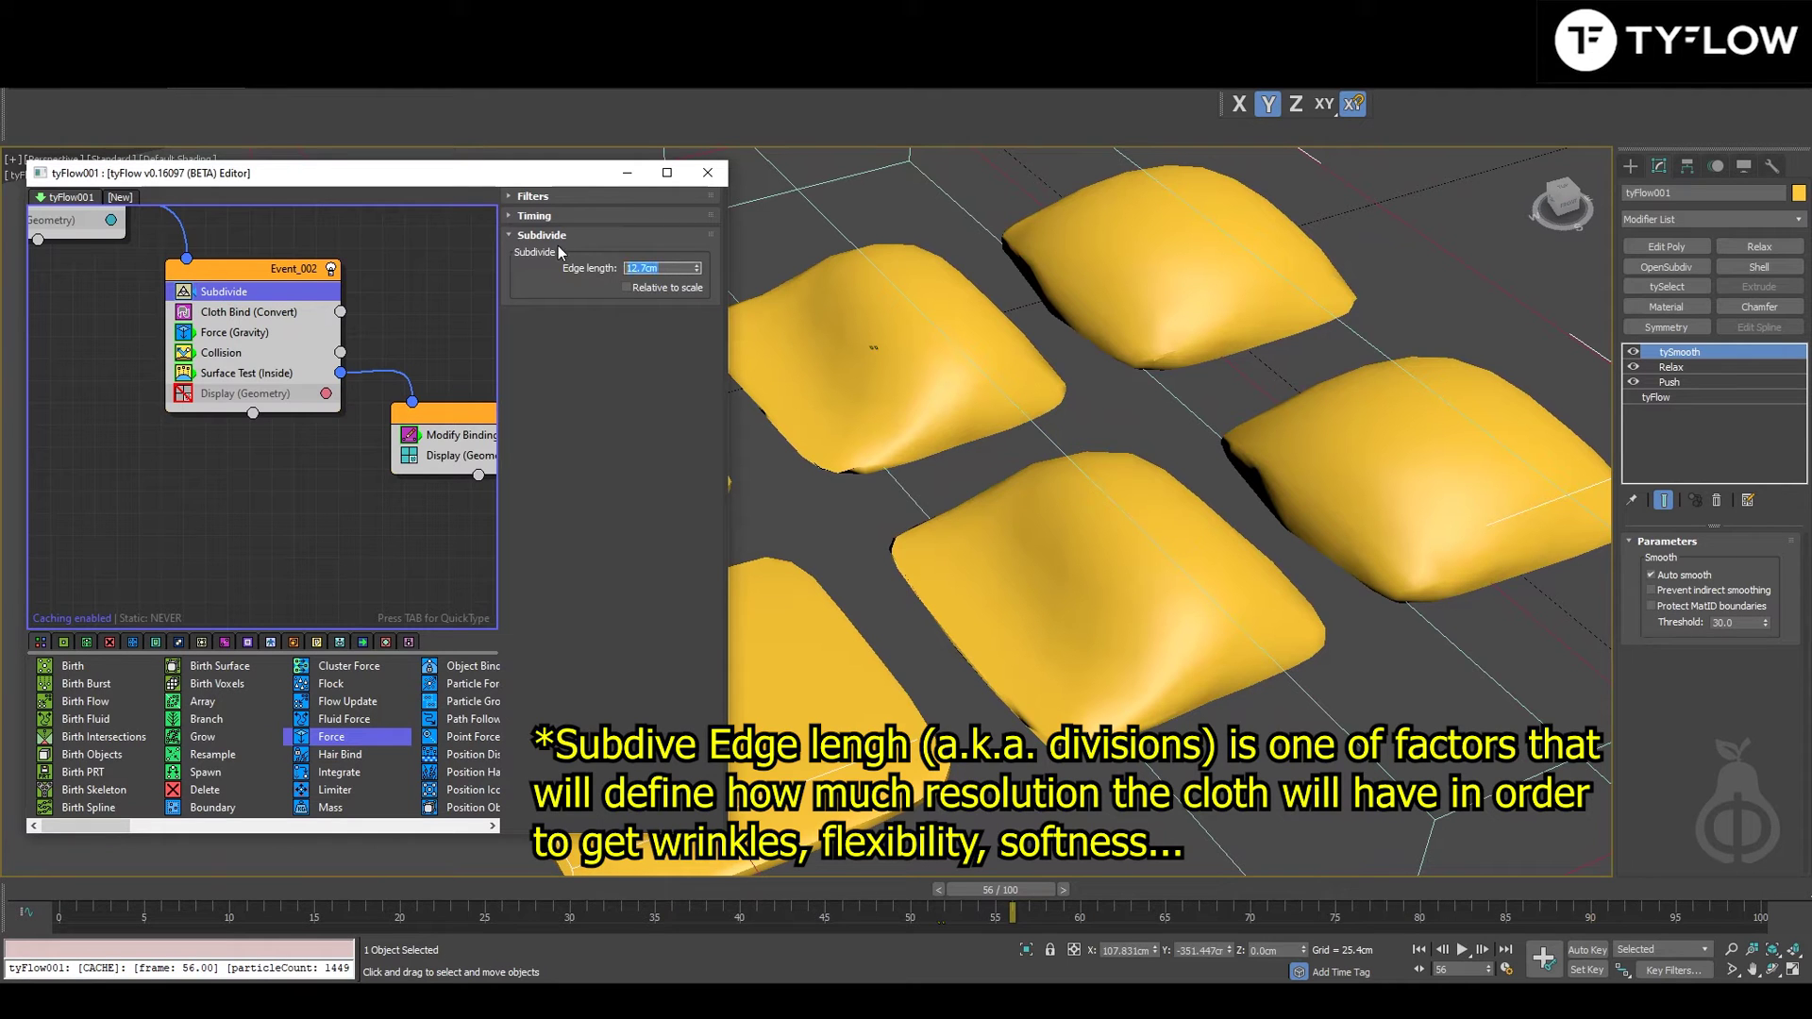
key("Return")
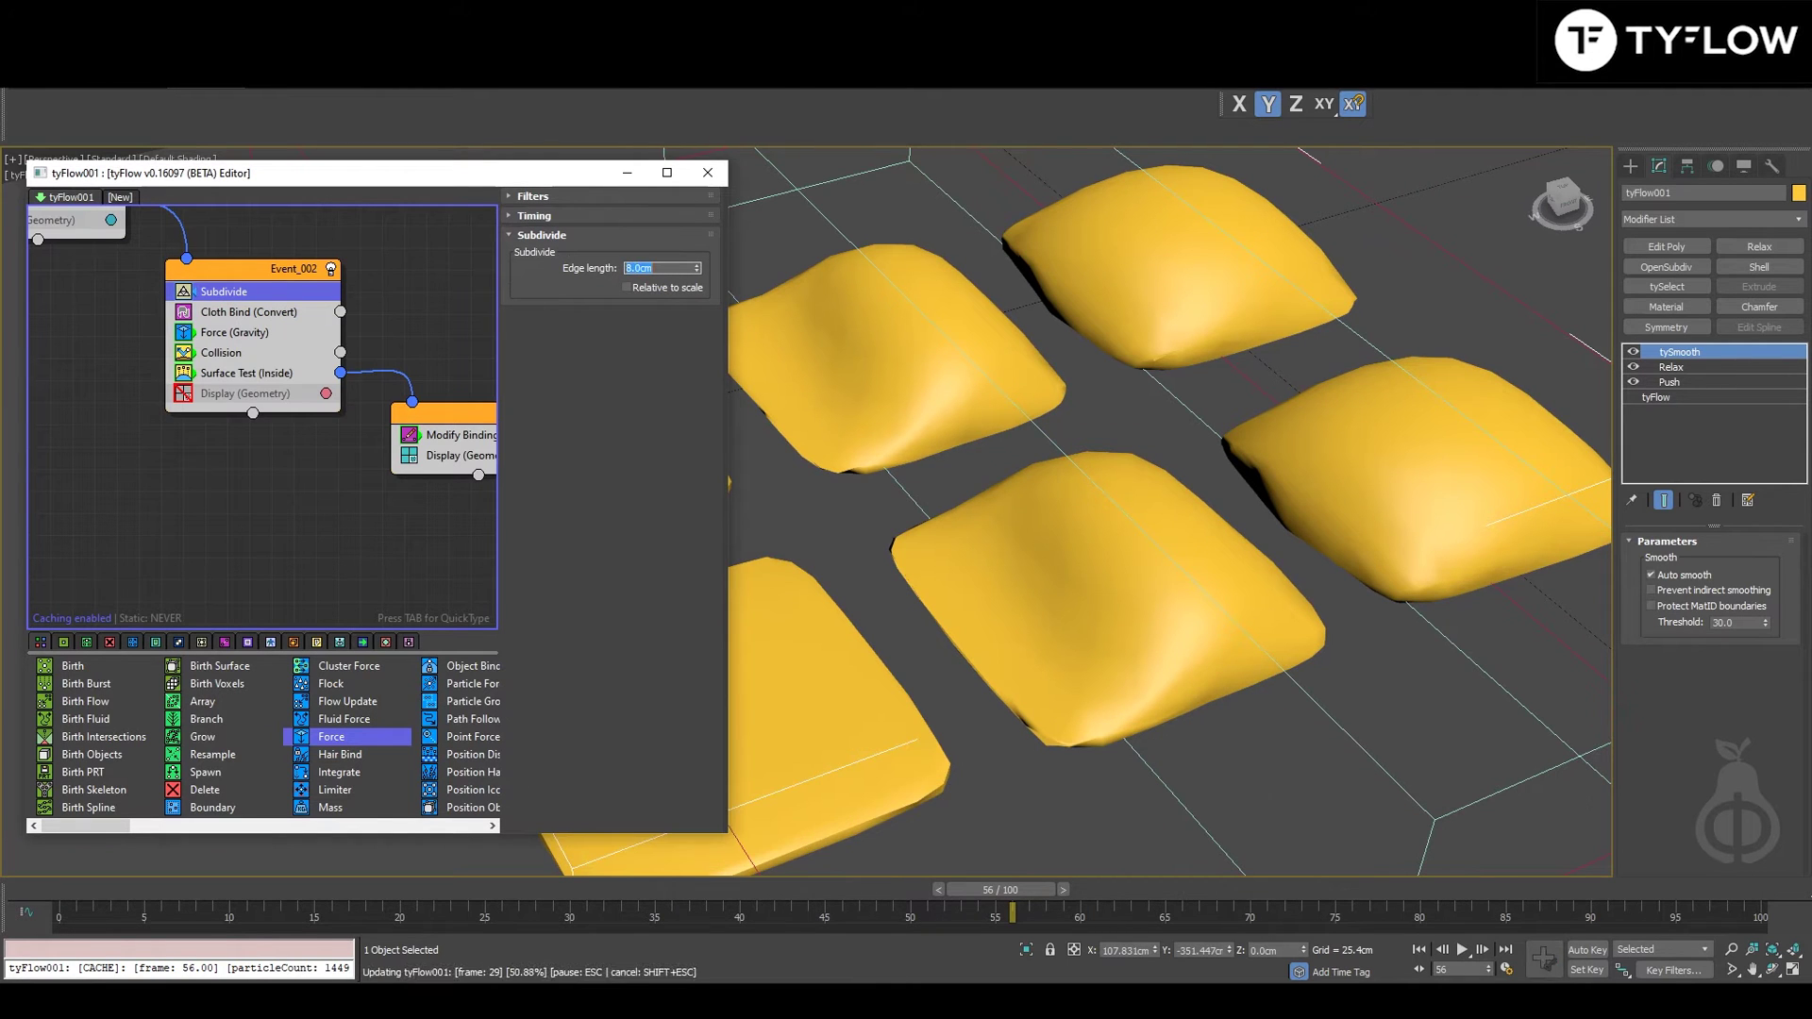
middle_click(1126, 421)
key("F3")
key("F3")
key("F4")
left_click_drag(660, 269, 558, 256)
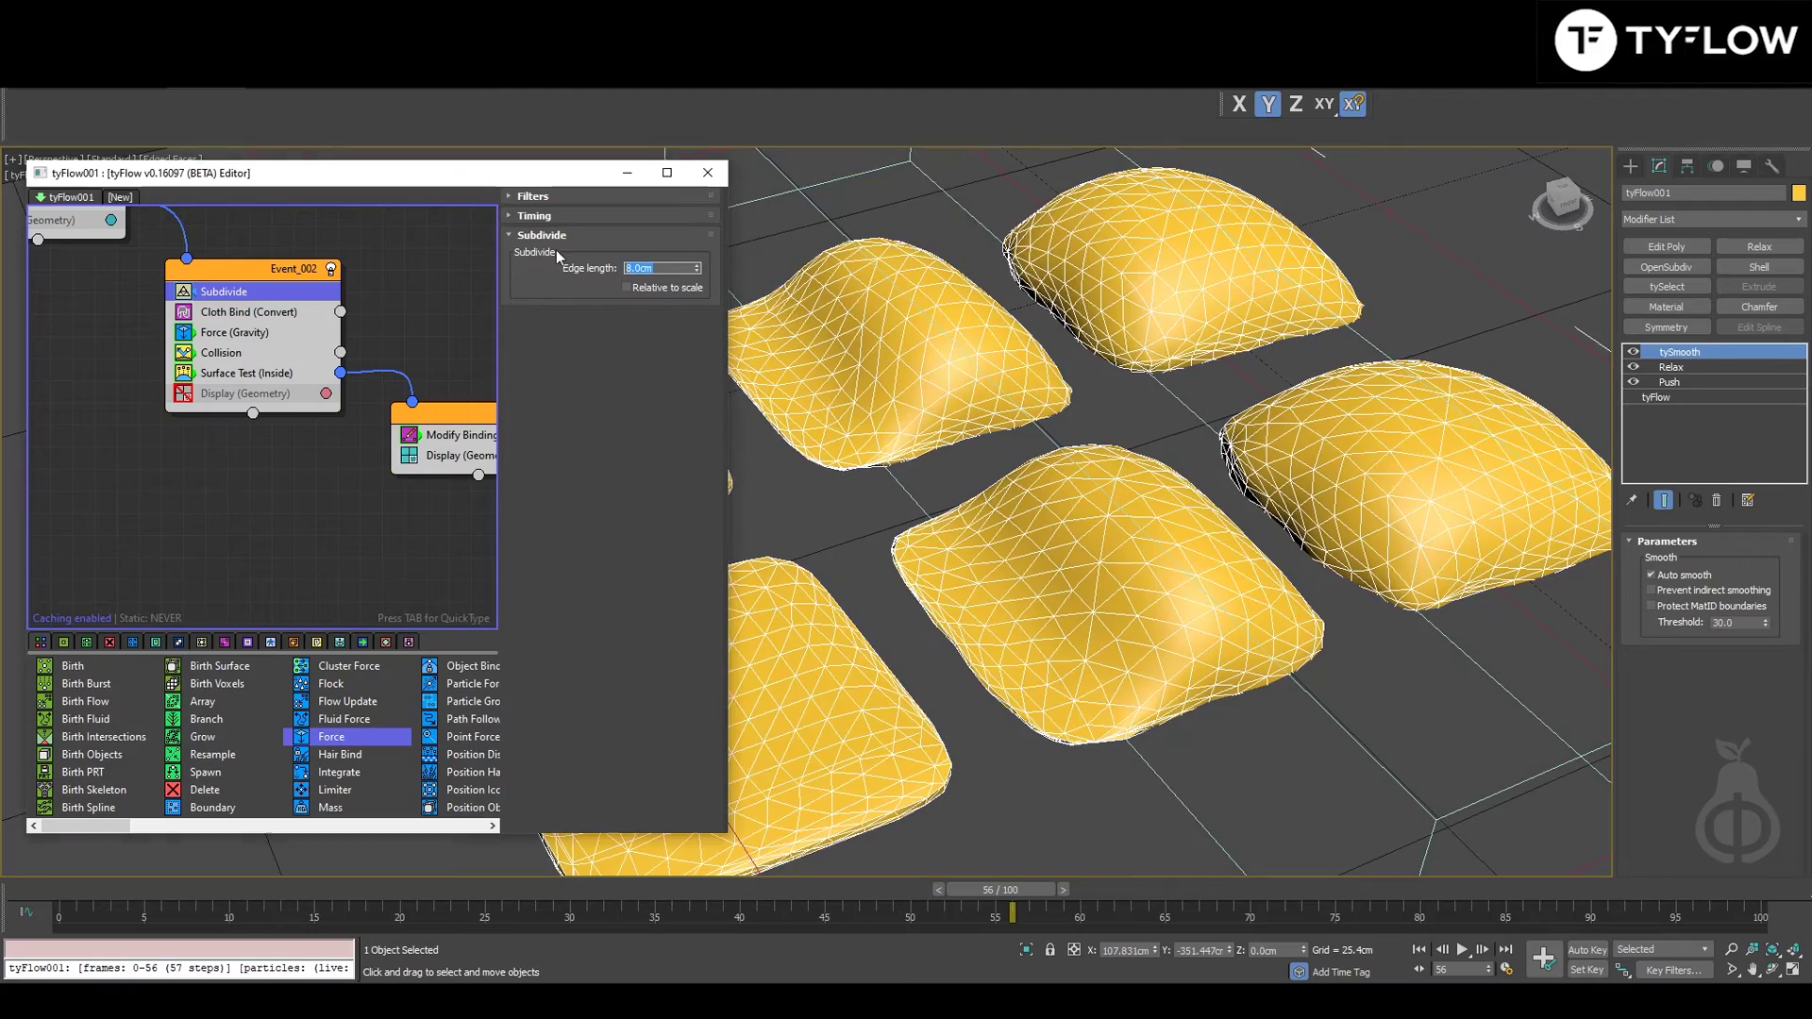
type("4")
key("Return")
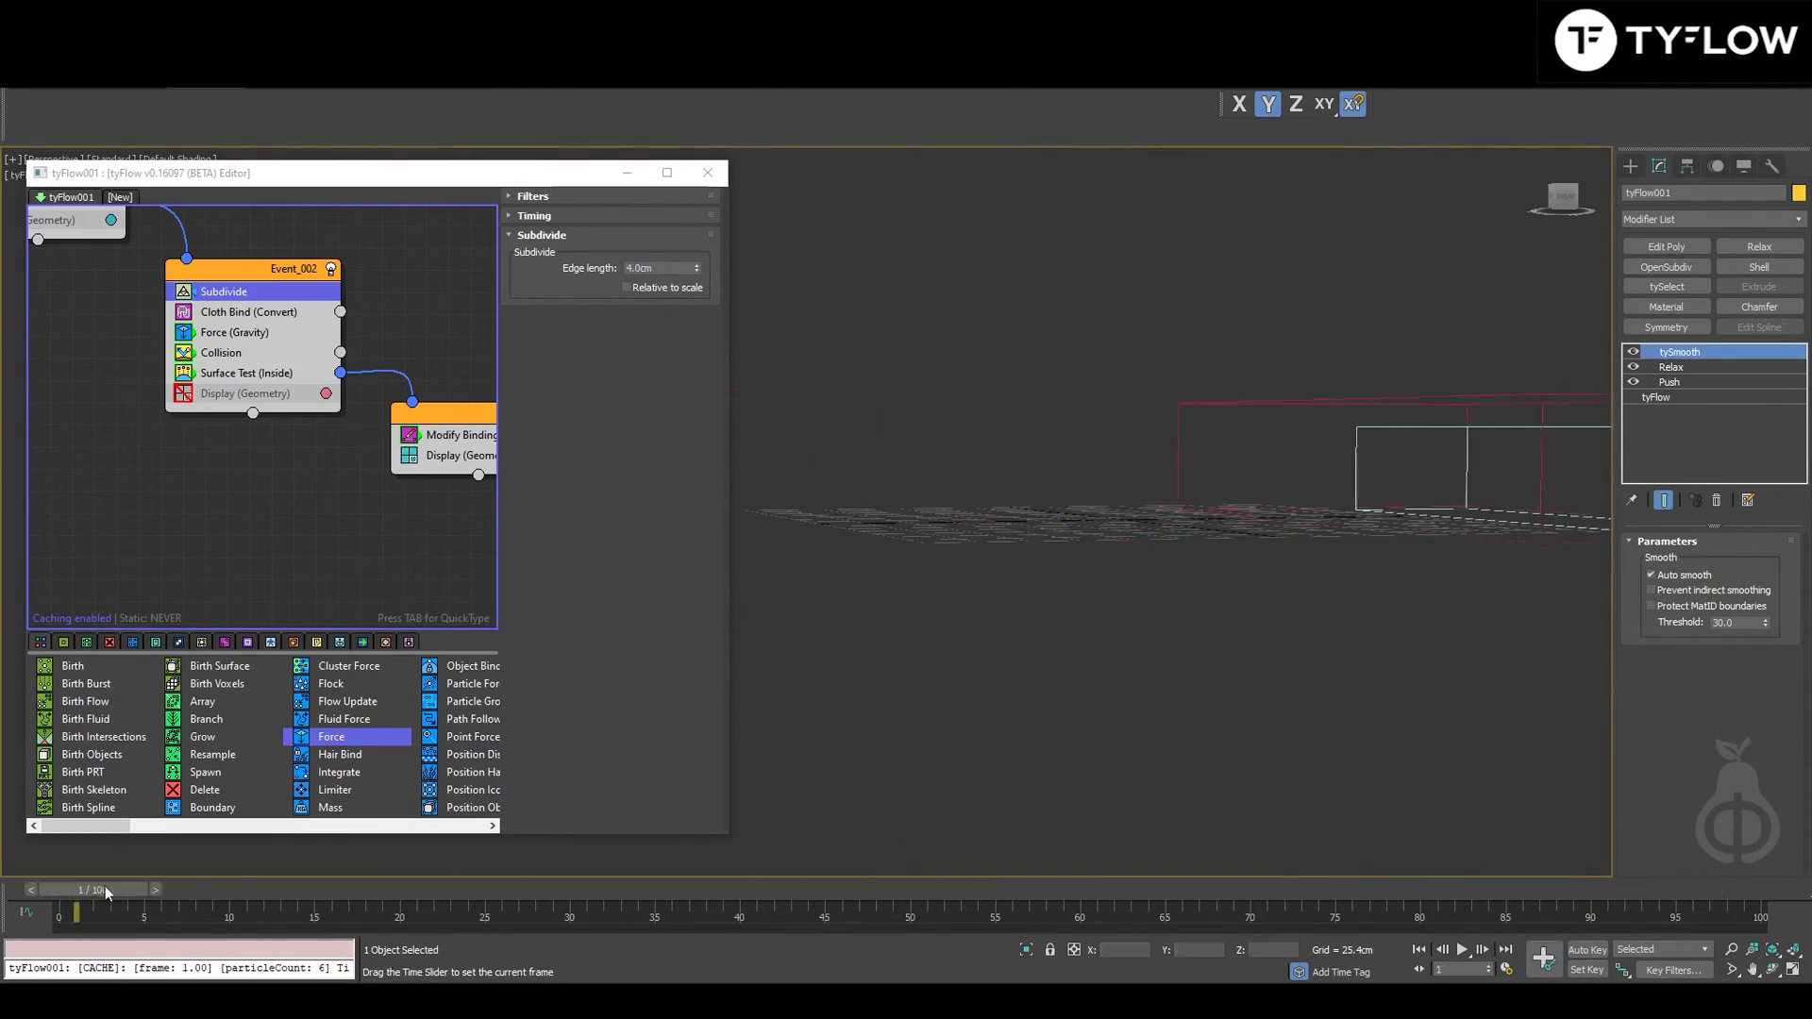
Step: Copy the Collision and Force (Gravity) operators from Event_002 into the event containing Modify Bindings
left_click(250, 353)
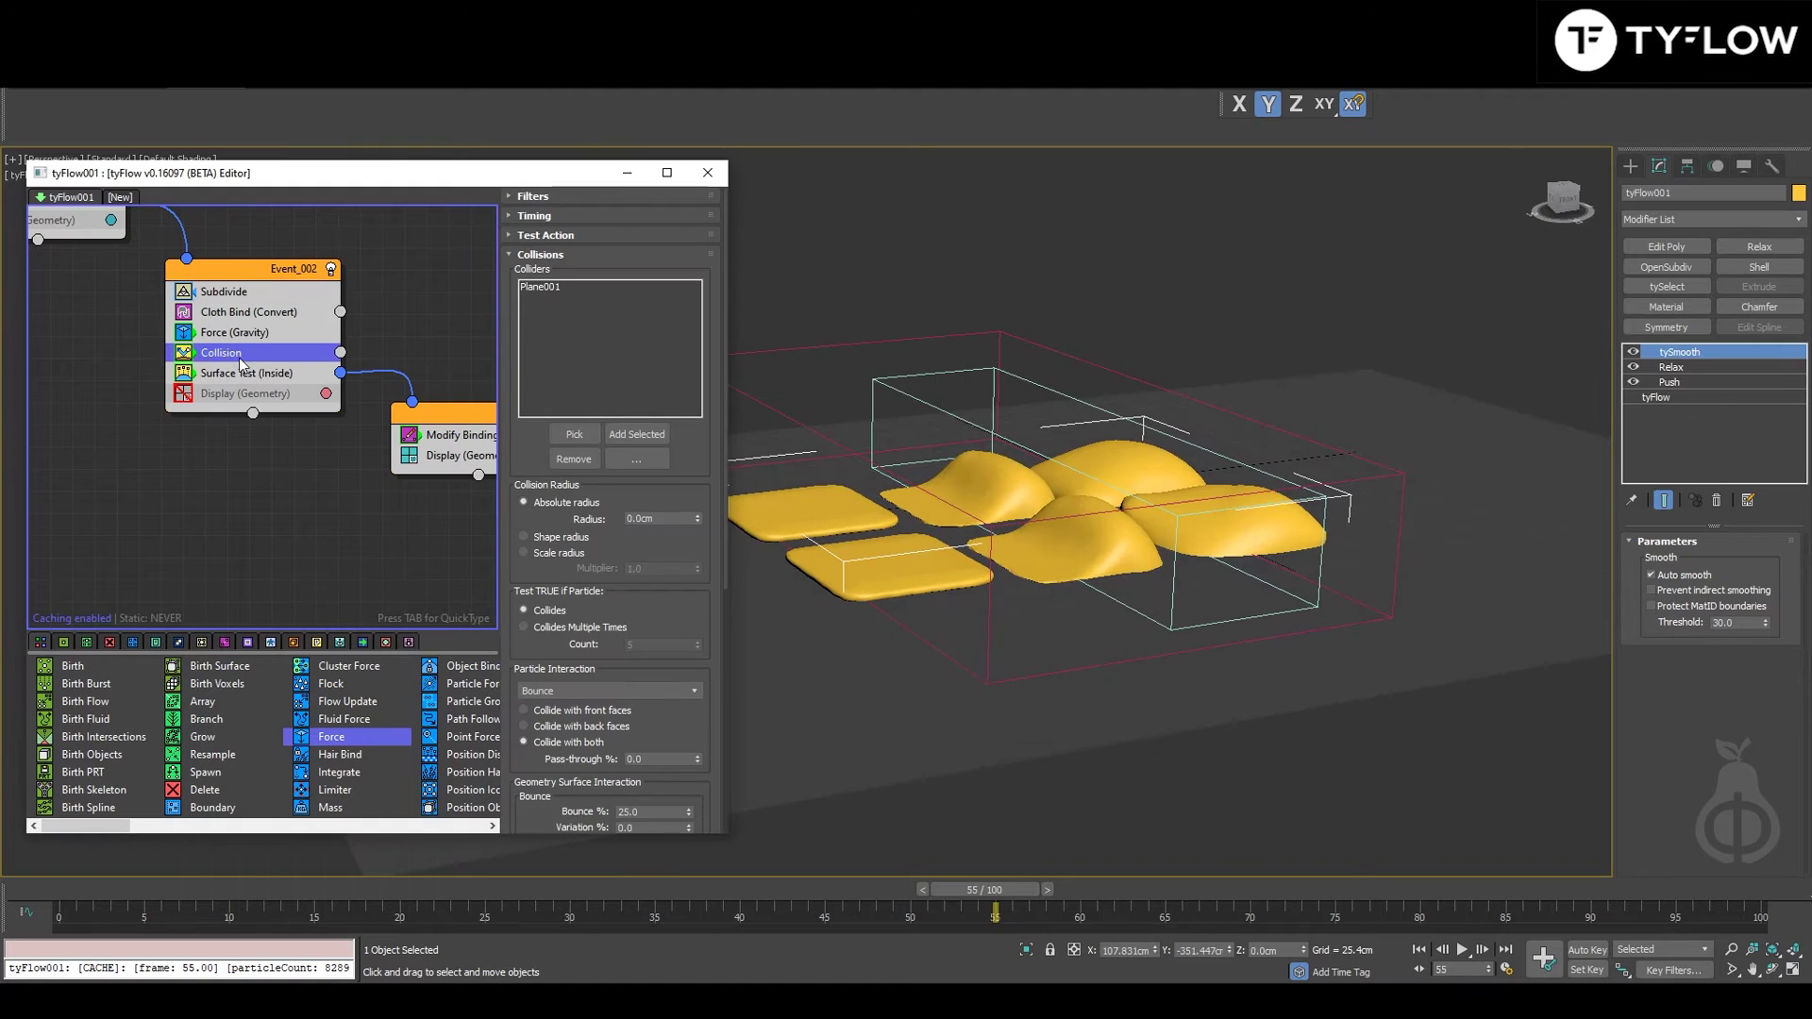
left_click_drag(250, 353, 416, 445)
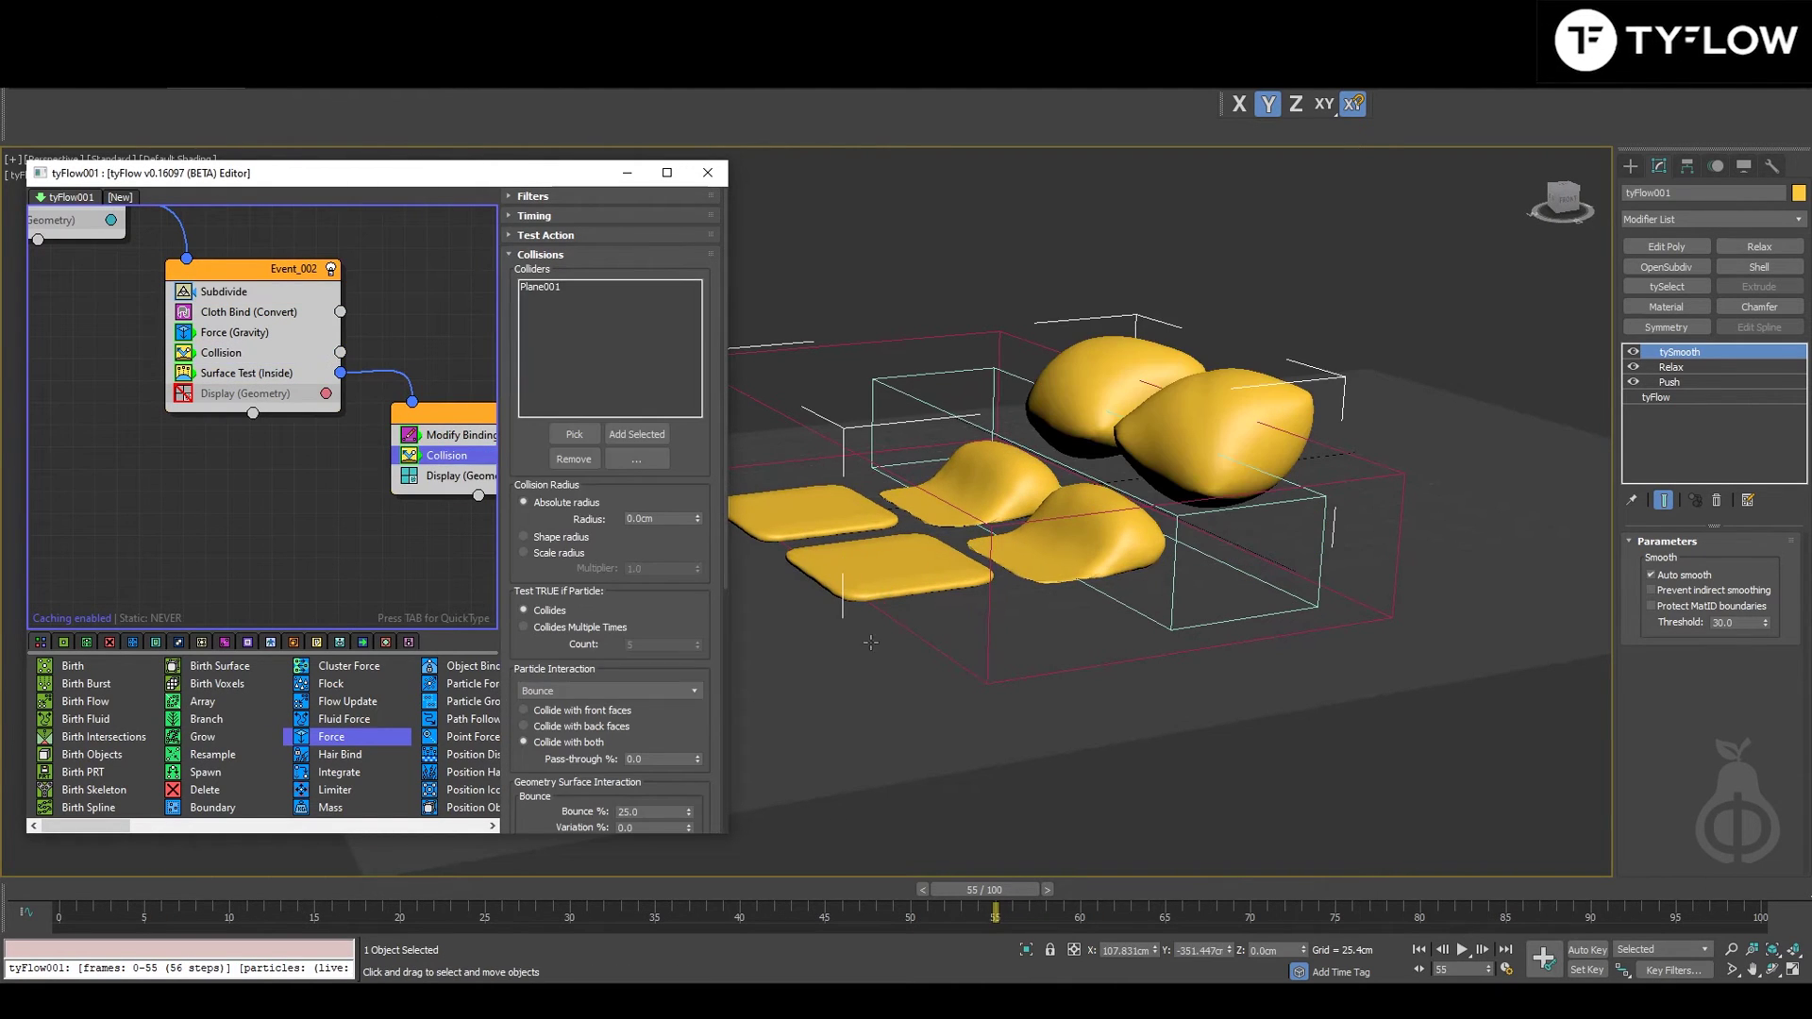
left_click_drag(149, 893, 1512, 894)
middle_click_drag(1298, 627, 1329, 762, "alt")
left_click(224, 333)
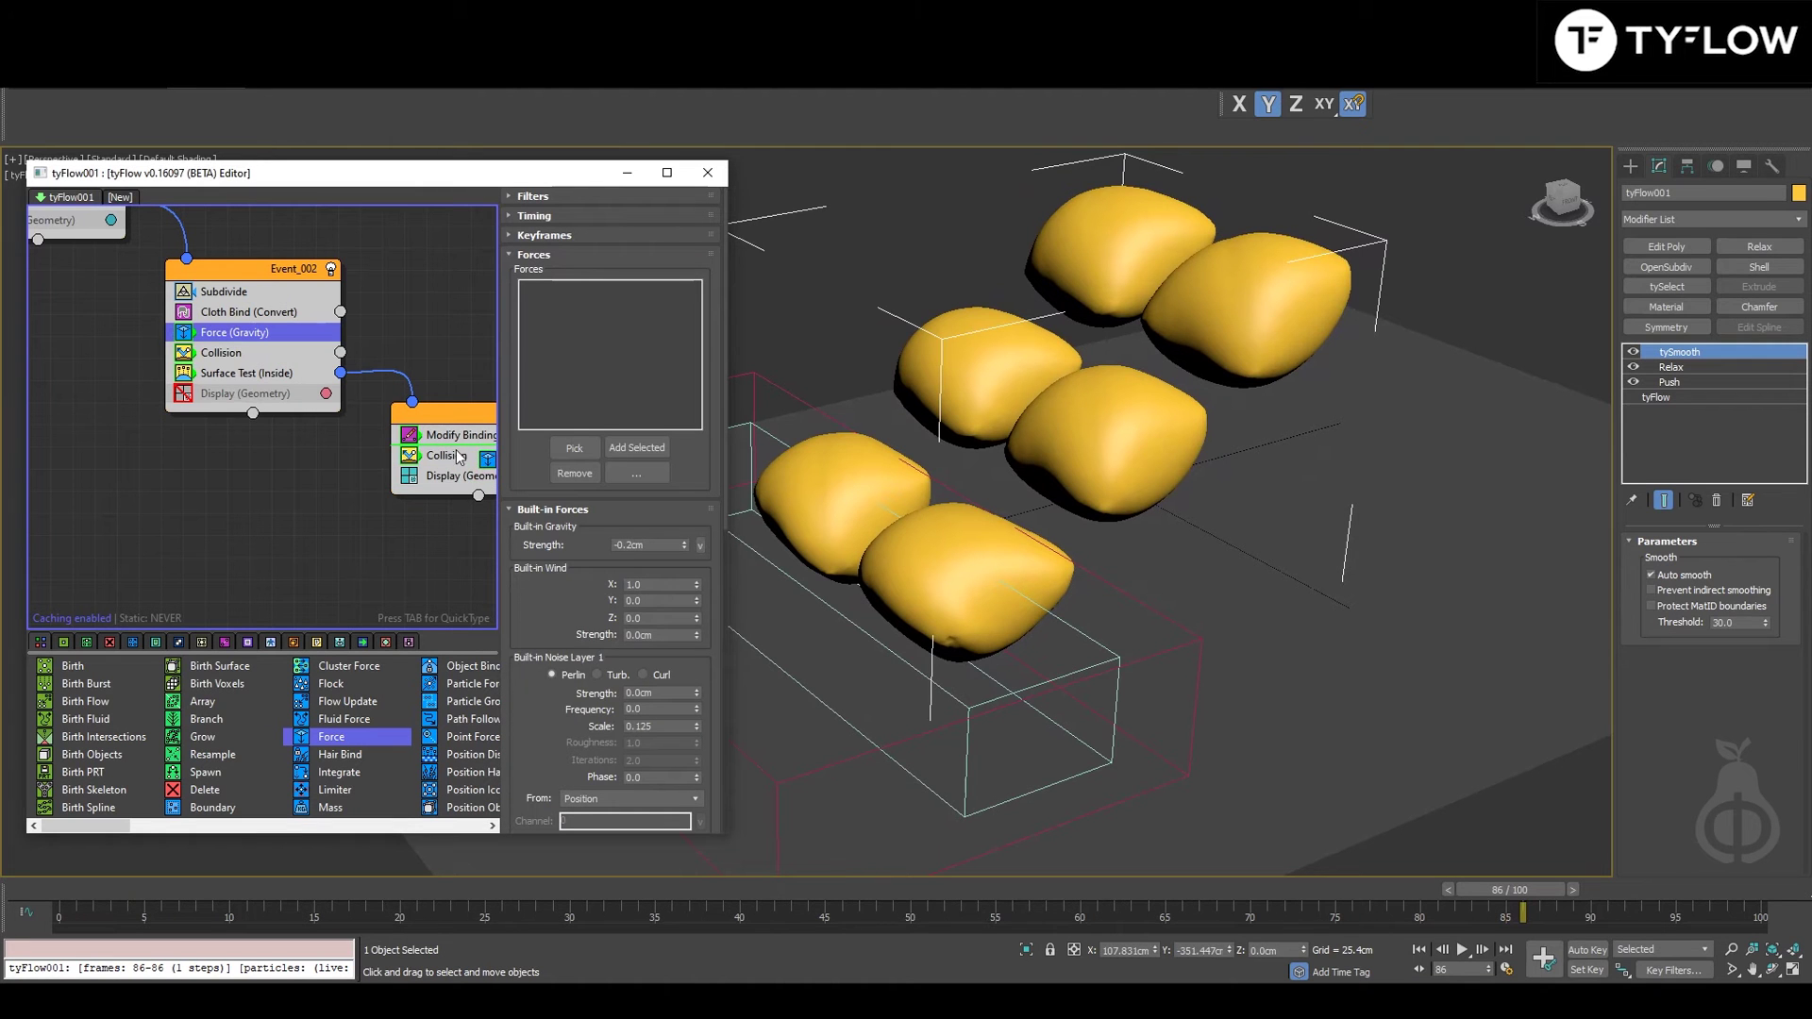
left_click_drag(460, 457, 459, 457)
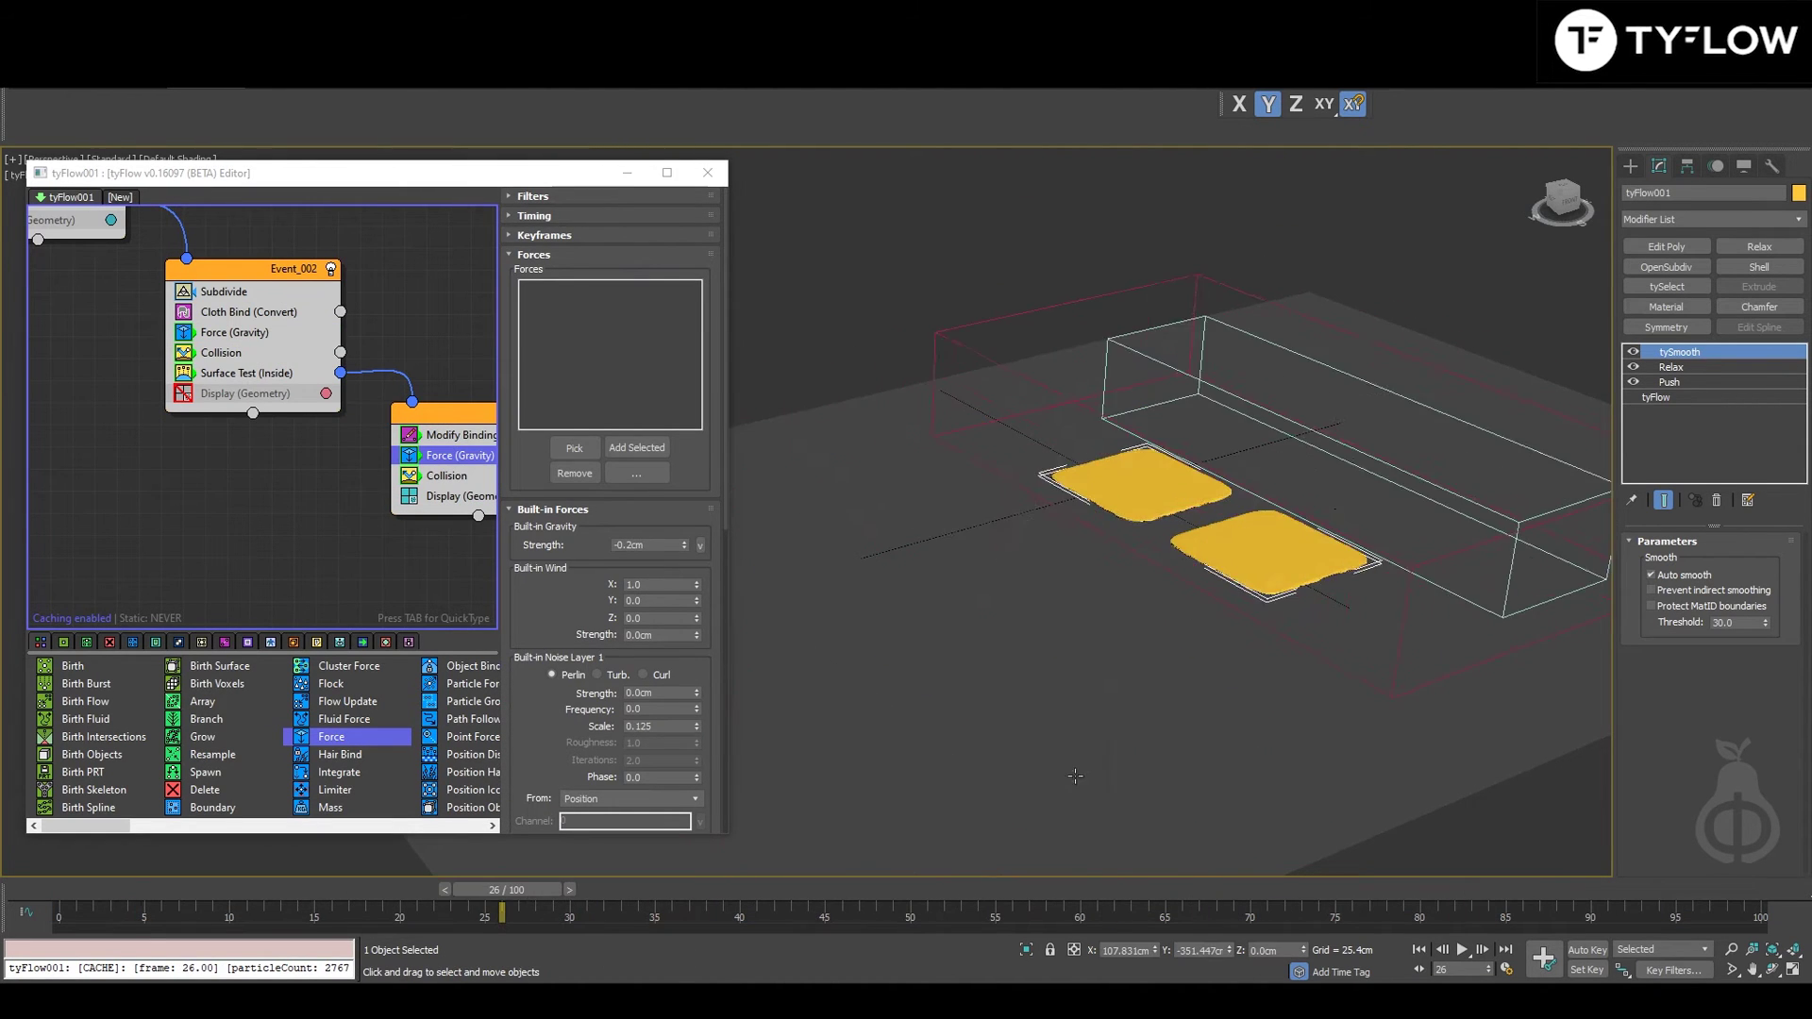
Step: Minimize the tyFlow editor and frame the two flat pillows in the Perspective view with safe frames on
key("z")
left_click(627, 173)
middle_click_drag(1003, 429, 902, 372)
key("shift+f")
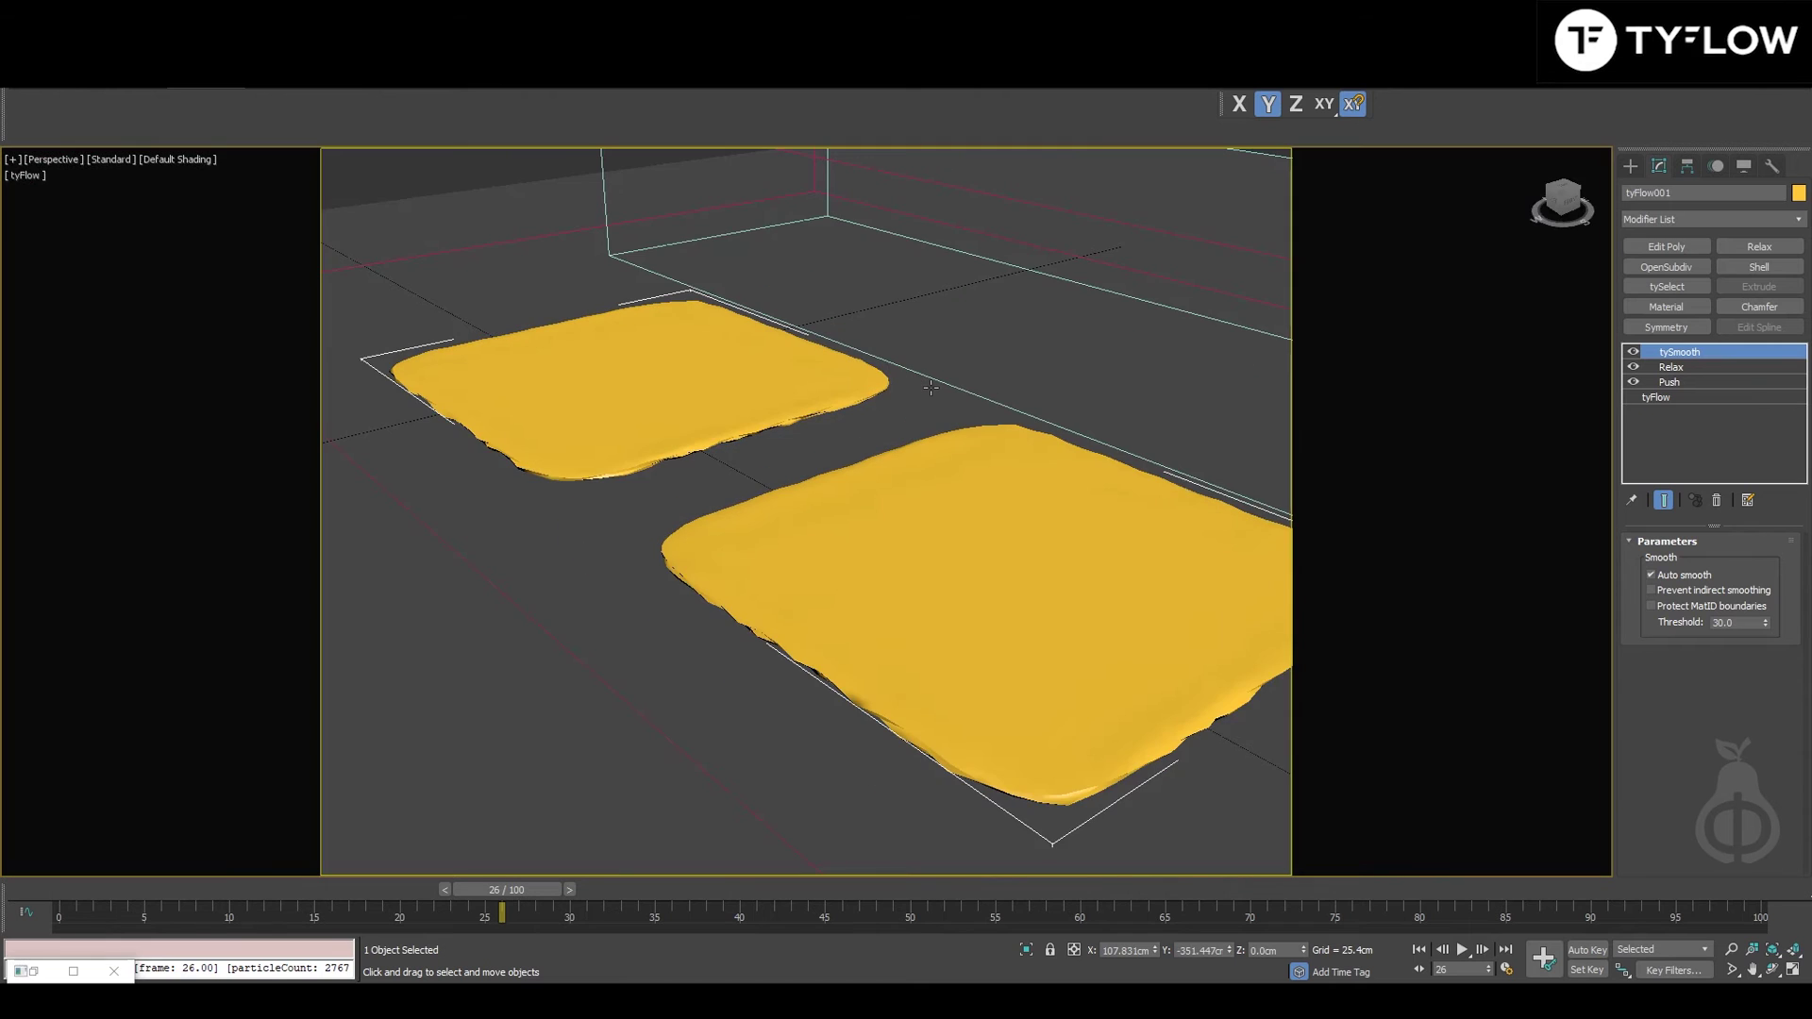
key("shift+f")
key("shift+f")
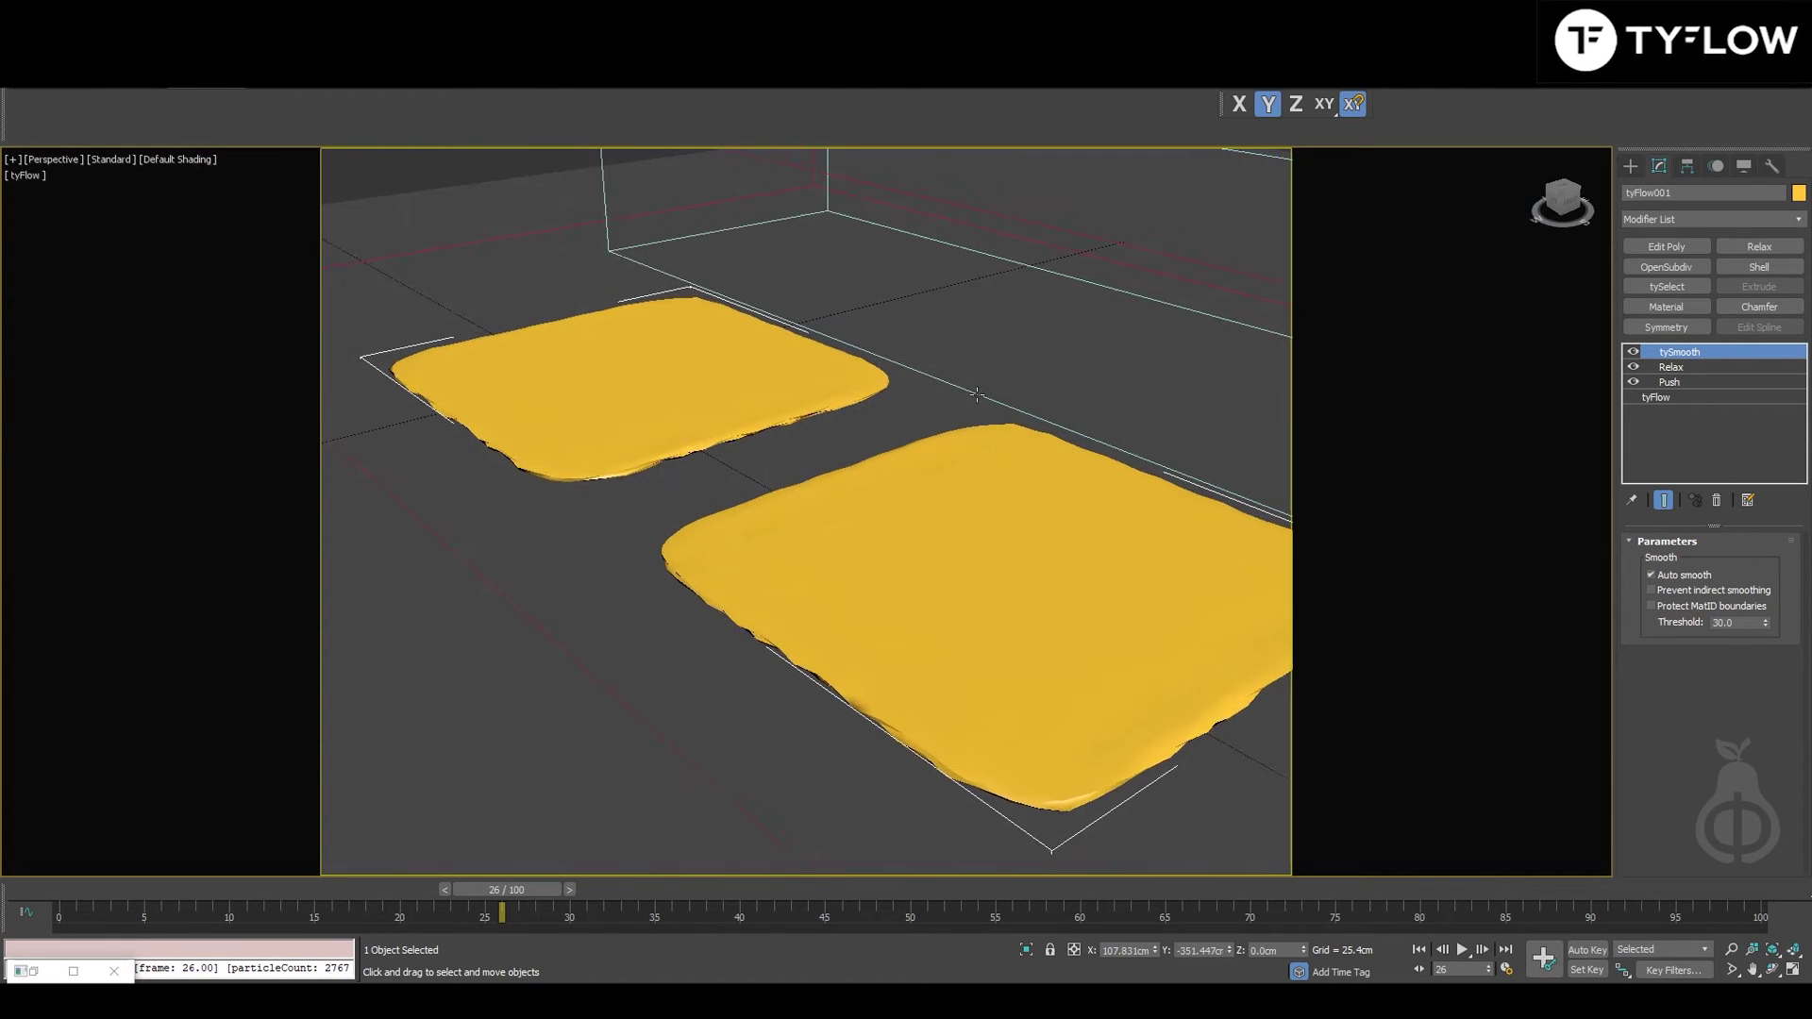
middle_click_drag(977, 394, 931, 365)
key("shift+f")
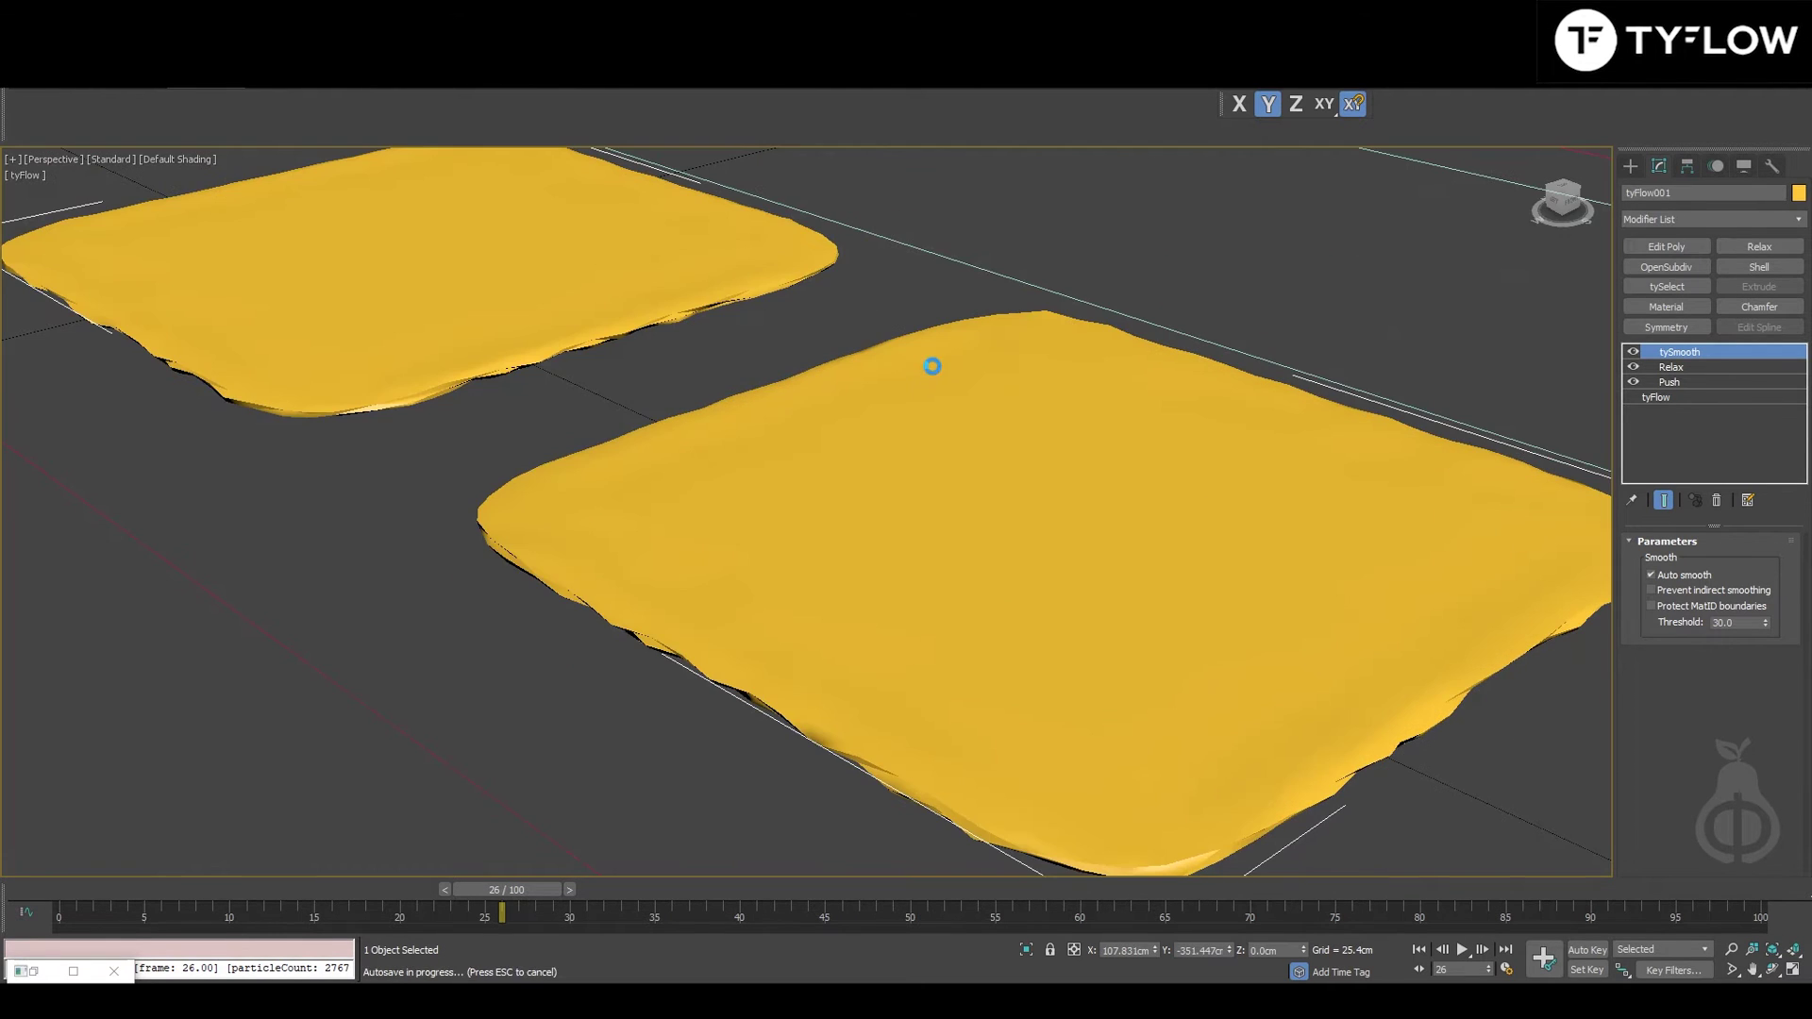
key("shift+f")
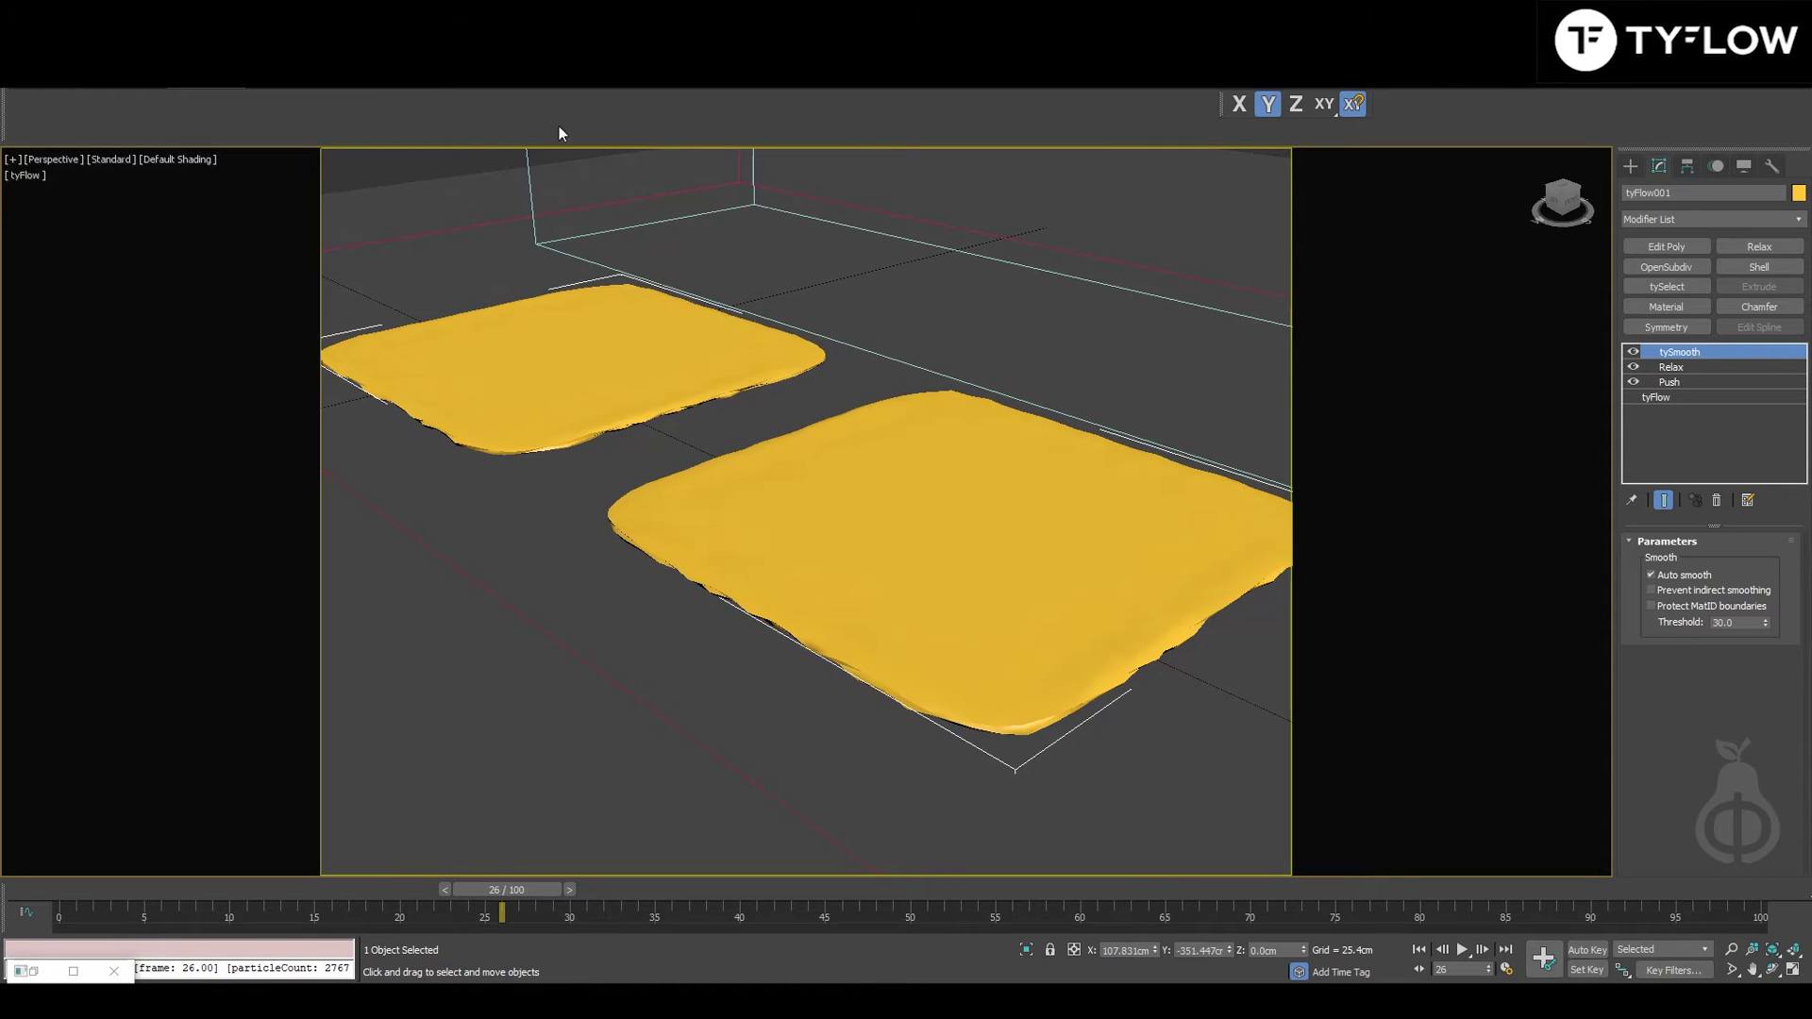
scroll(1128, 449, "up", 2)
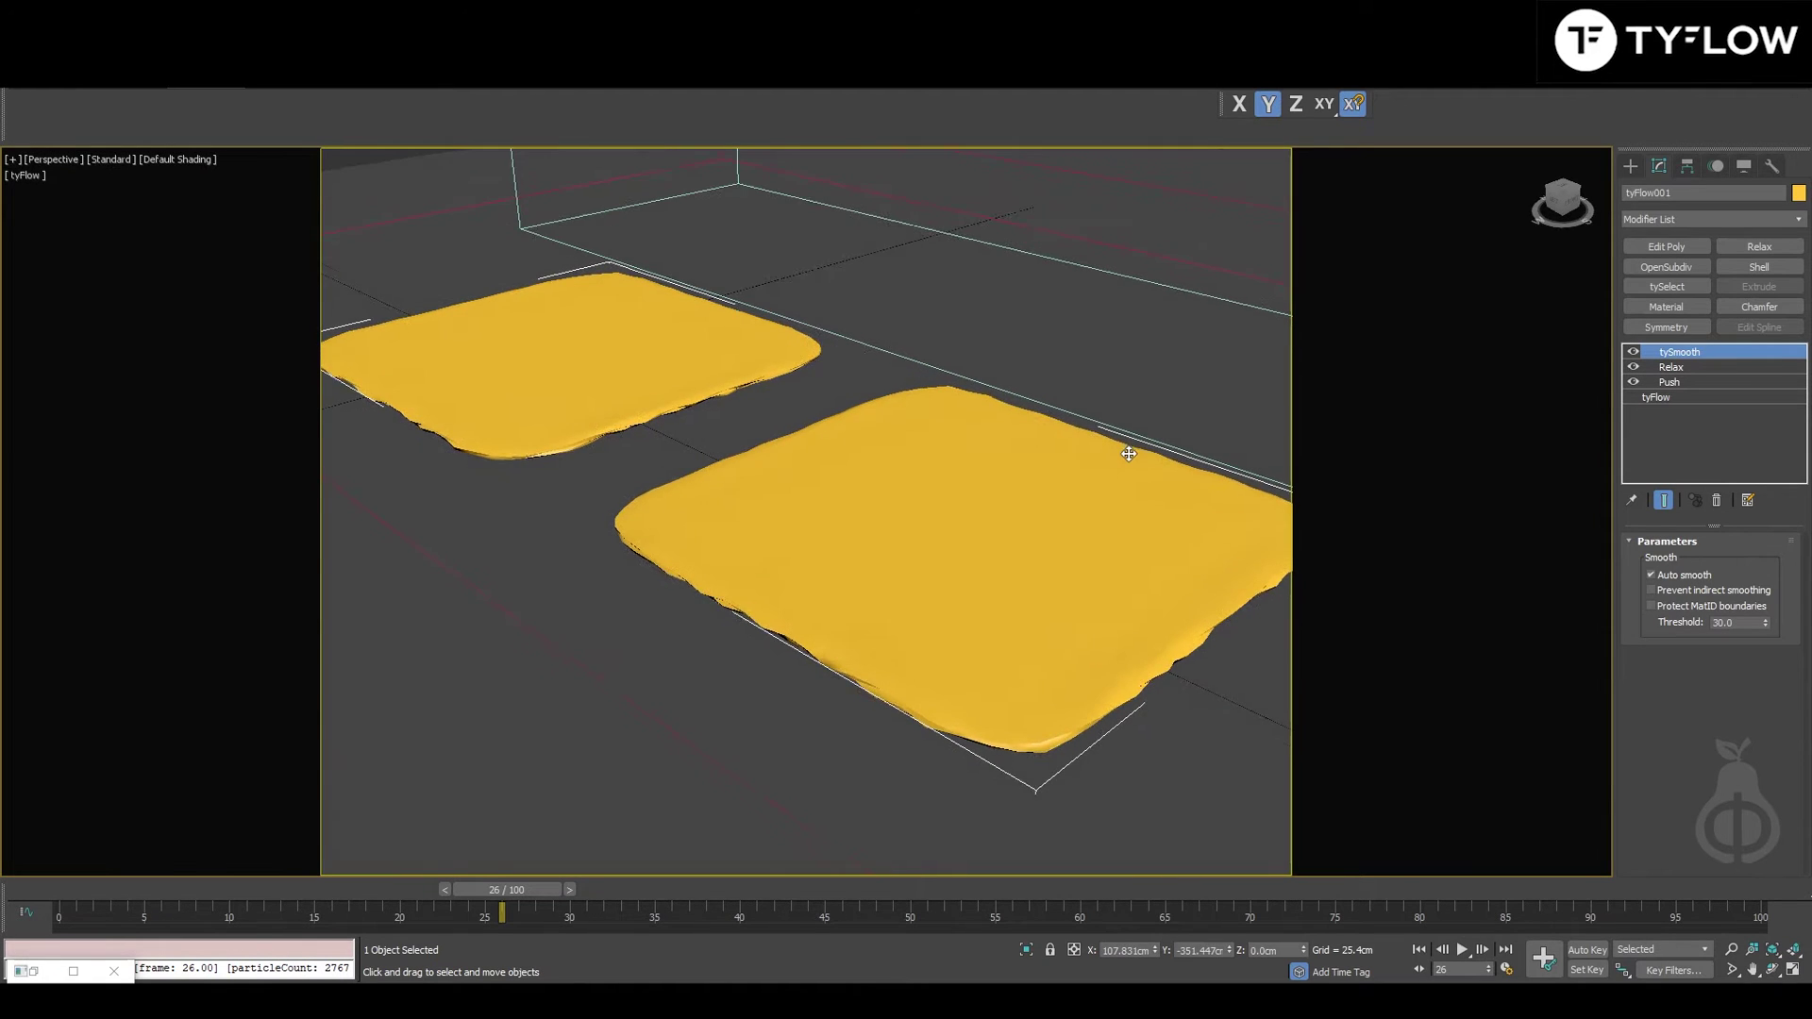
Step: Try a narrower render output width, restore the 640x480 output size and close the render settings
key("F10")
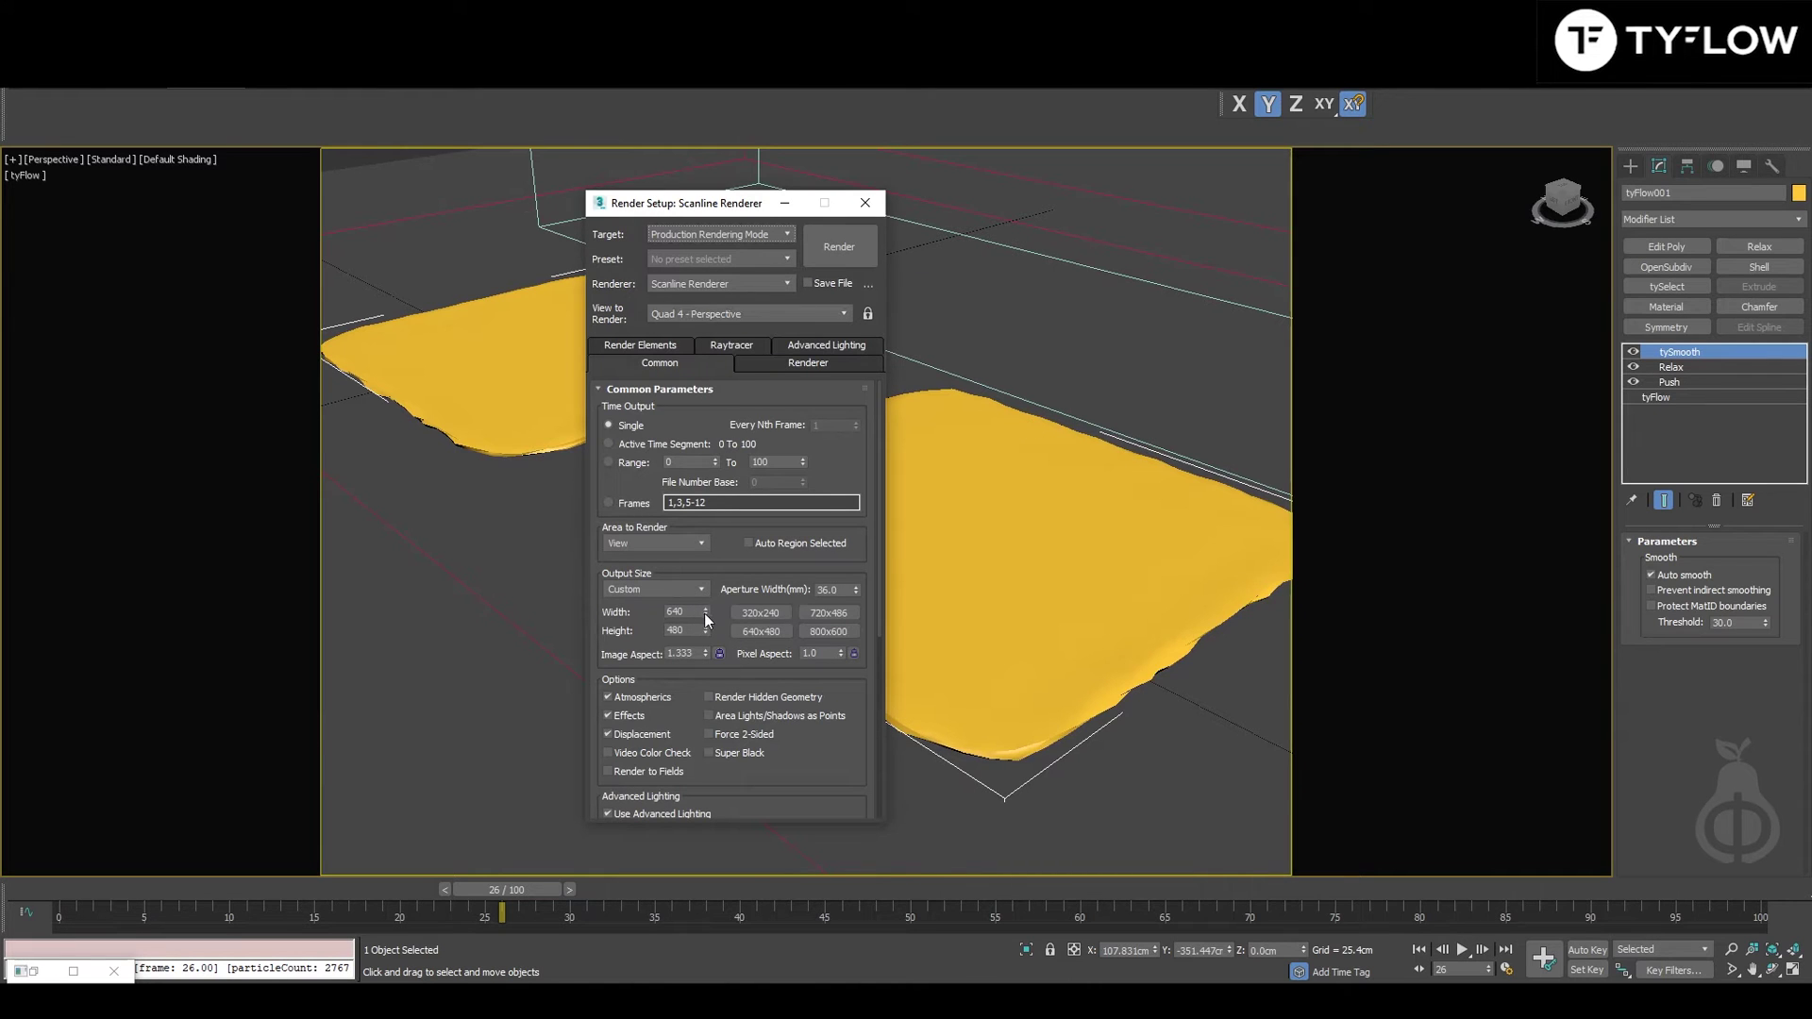
left_click_drag(706, 618, 716, 639)
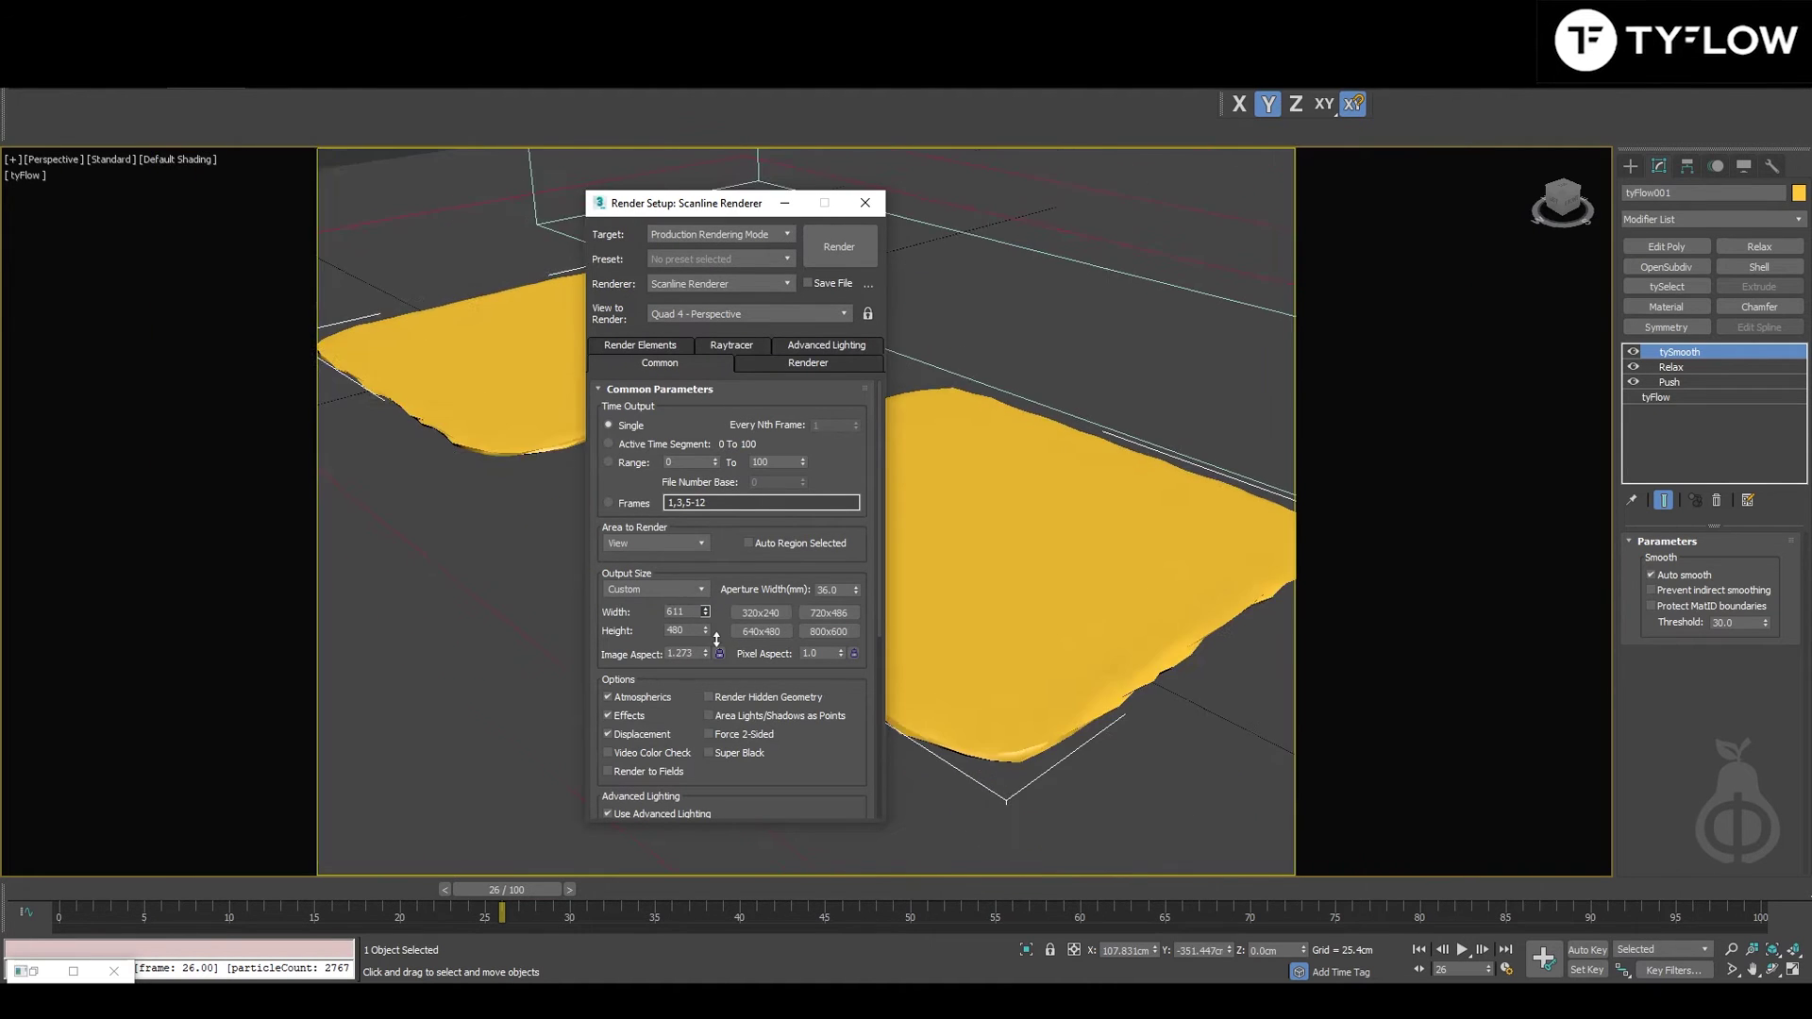
left_click(767, 631)
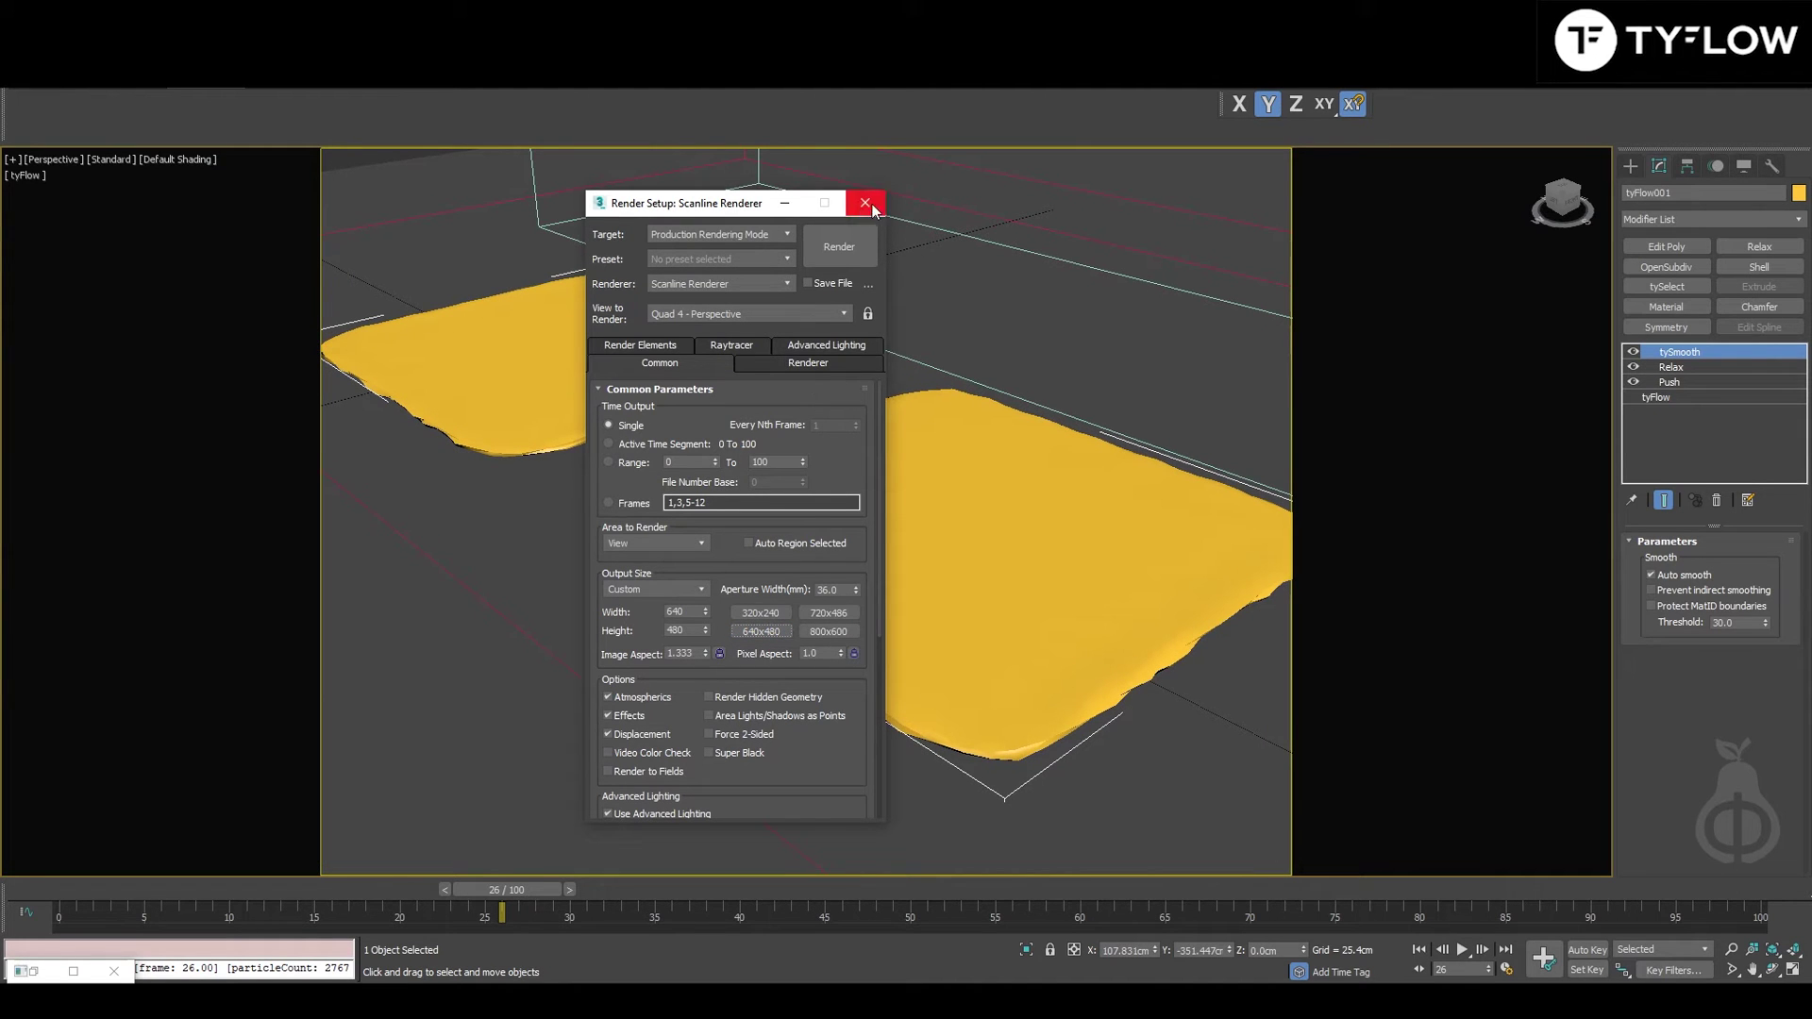
key("F10")
Step: Create a Physical camera from the current Perspective view and show all four viewports
middle_click_drag(1136, 506, 1122, 448, "alt")
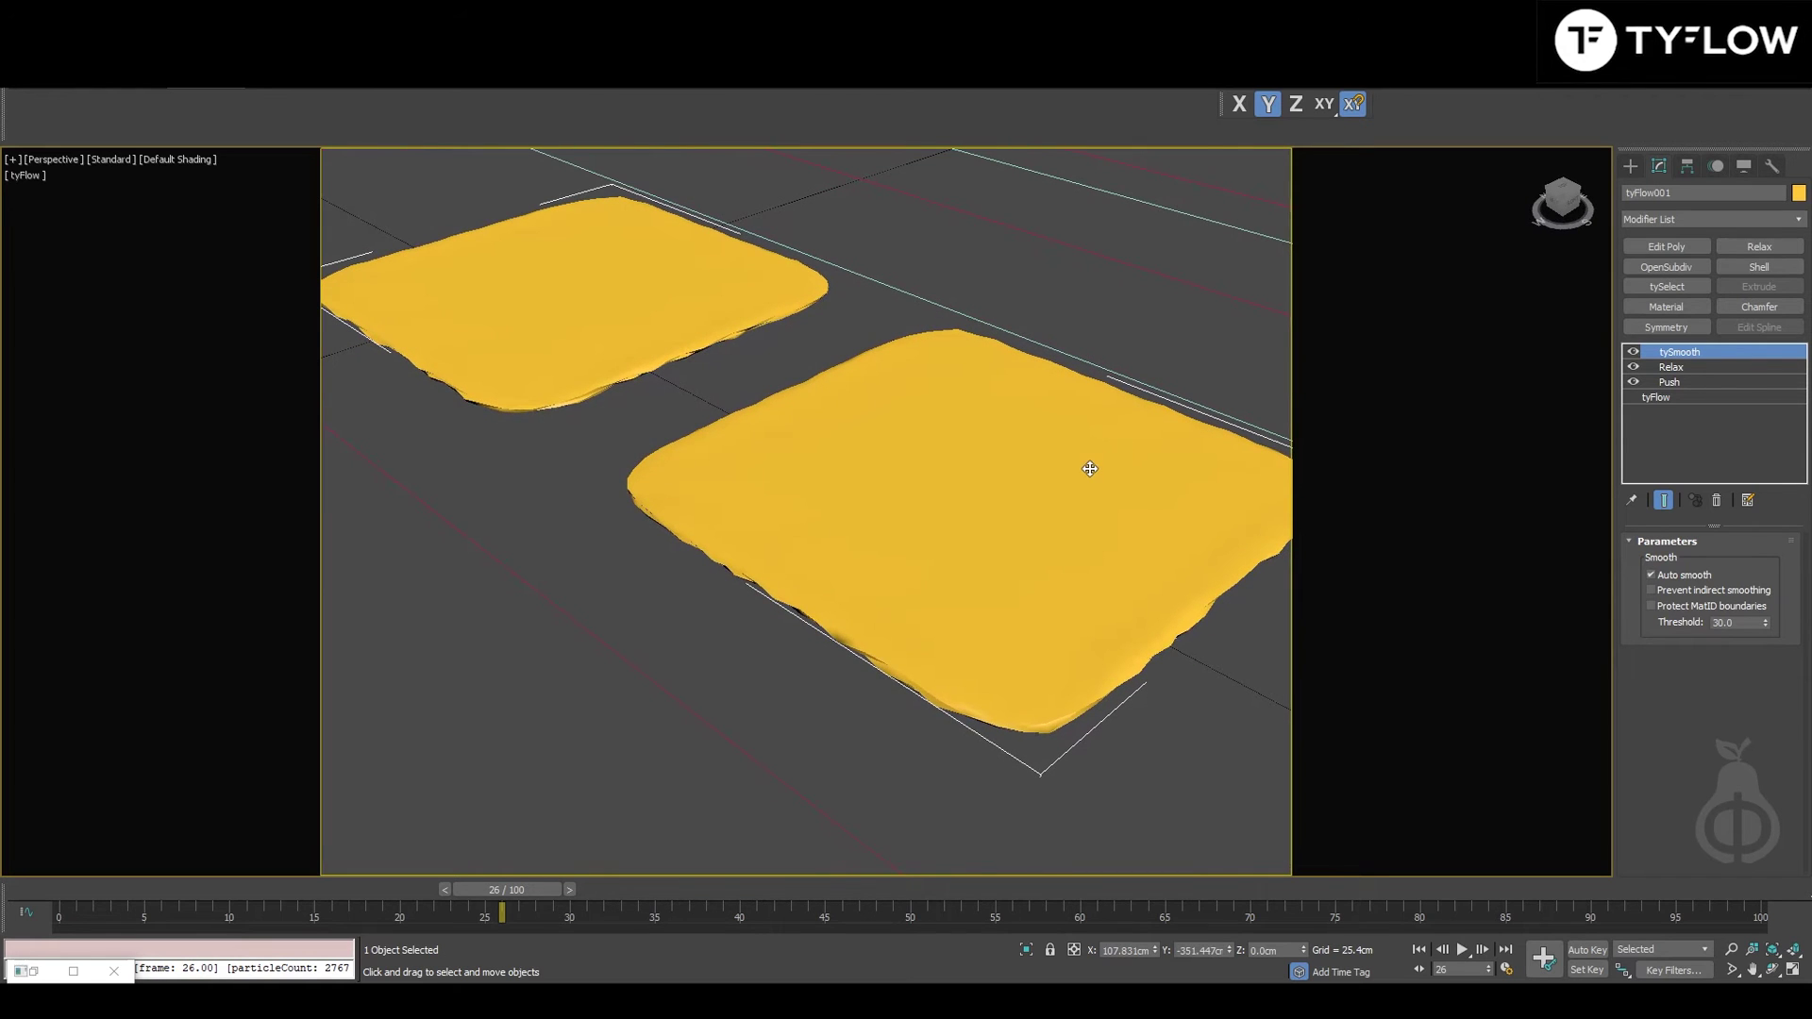
key("ctrl+c")
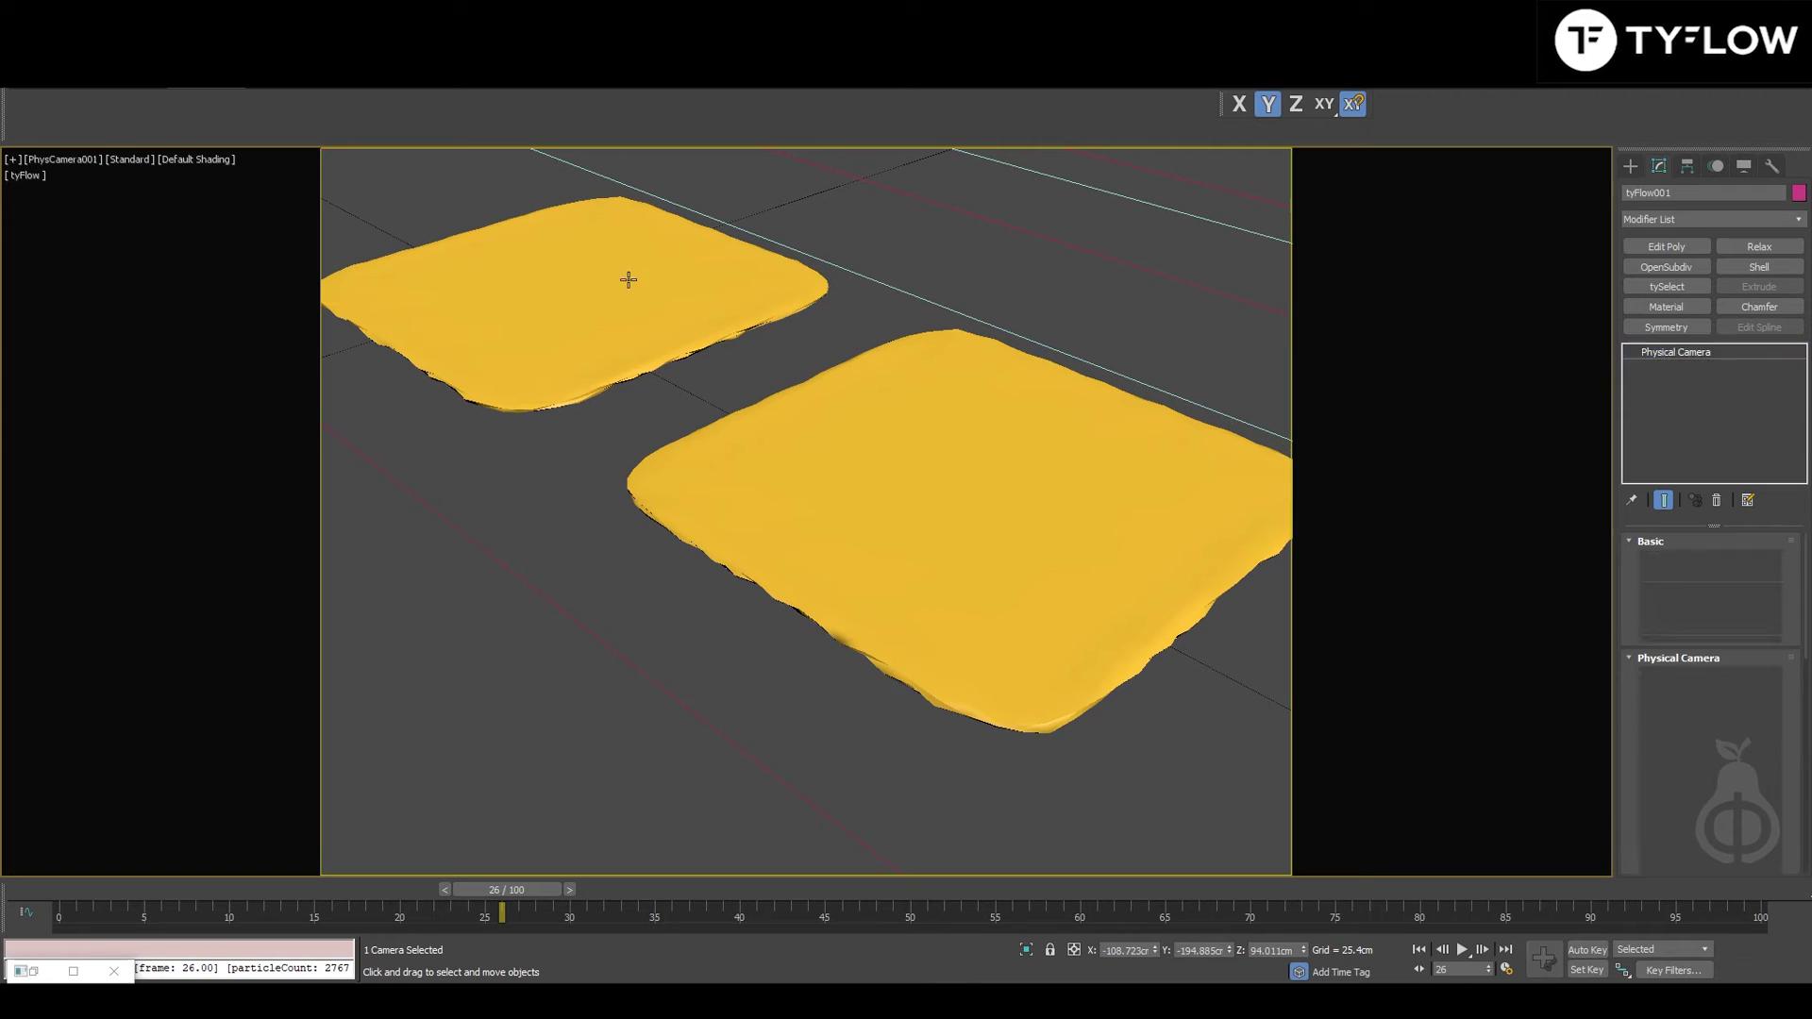
key("alt+w")
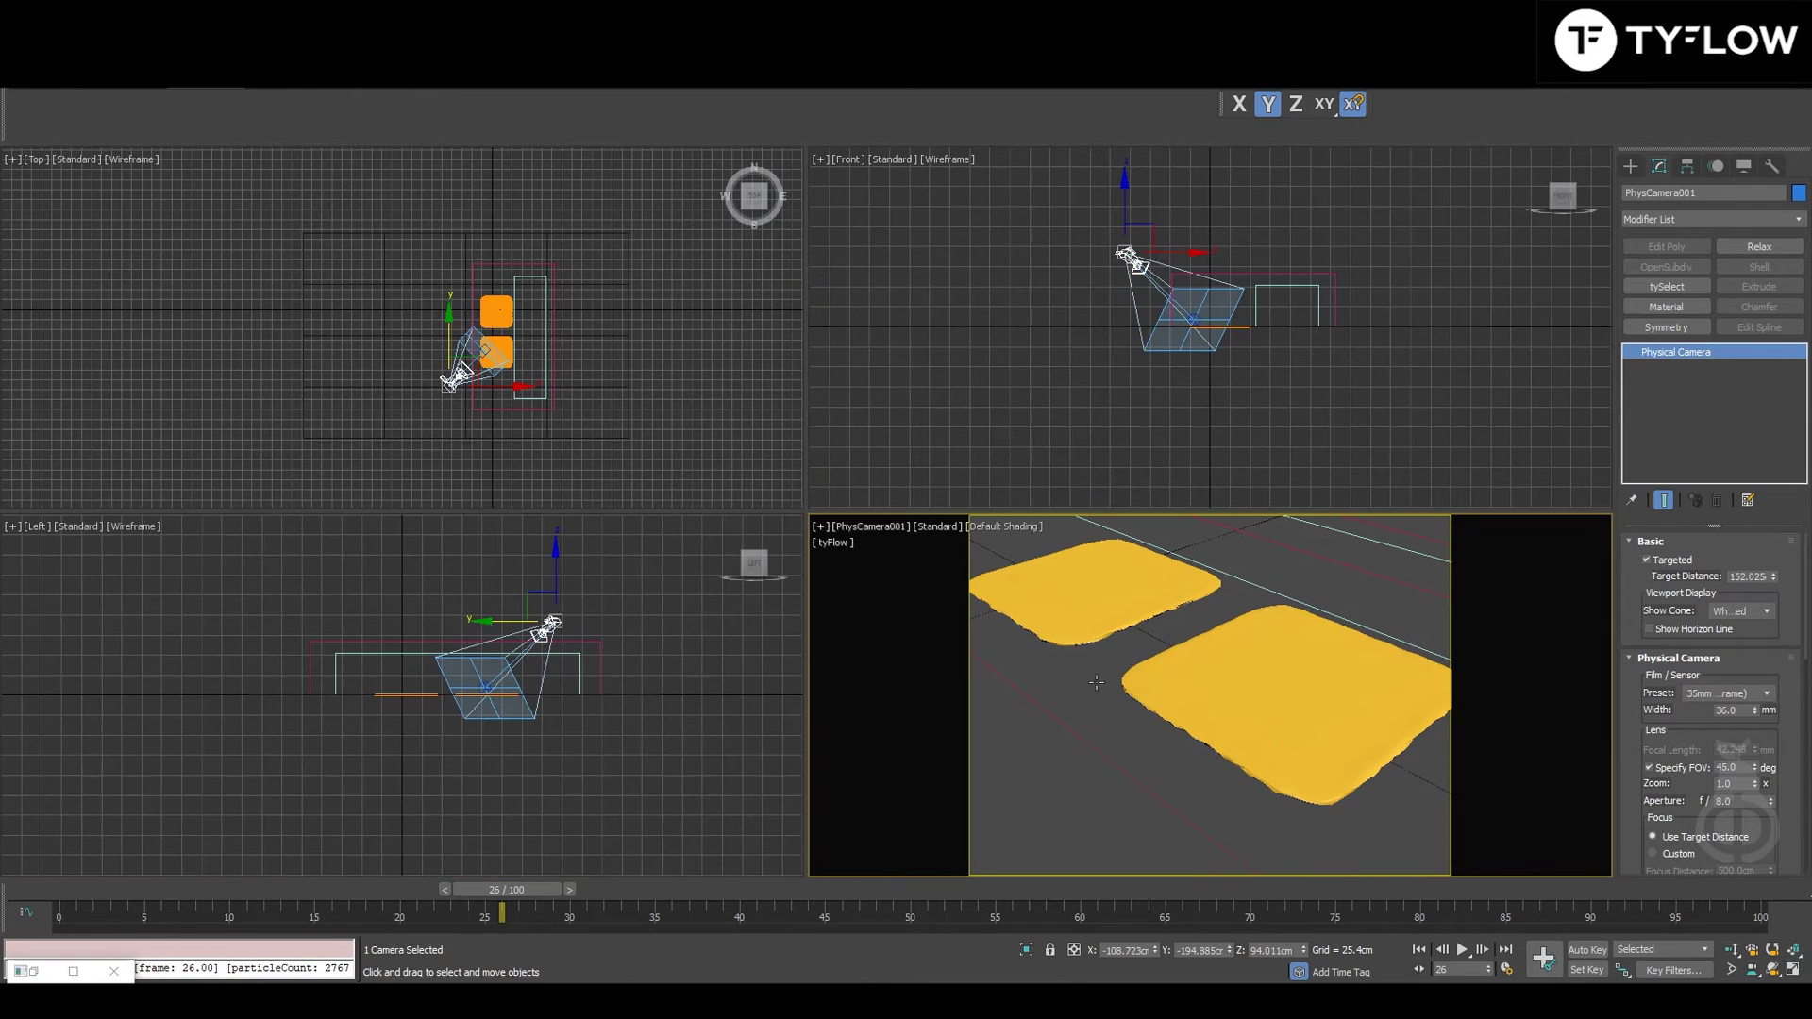
Step: Link the Physical camera and its target to the animated box volume, checking the movement up to frame 31
key("p")
scroll(1125, 668, "down", 4)
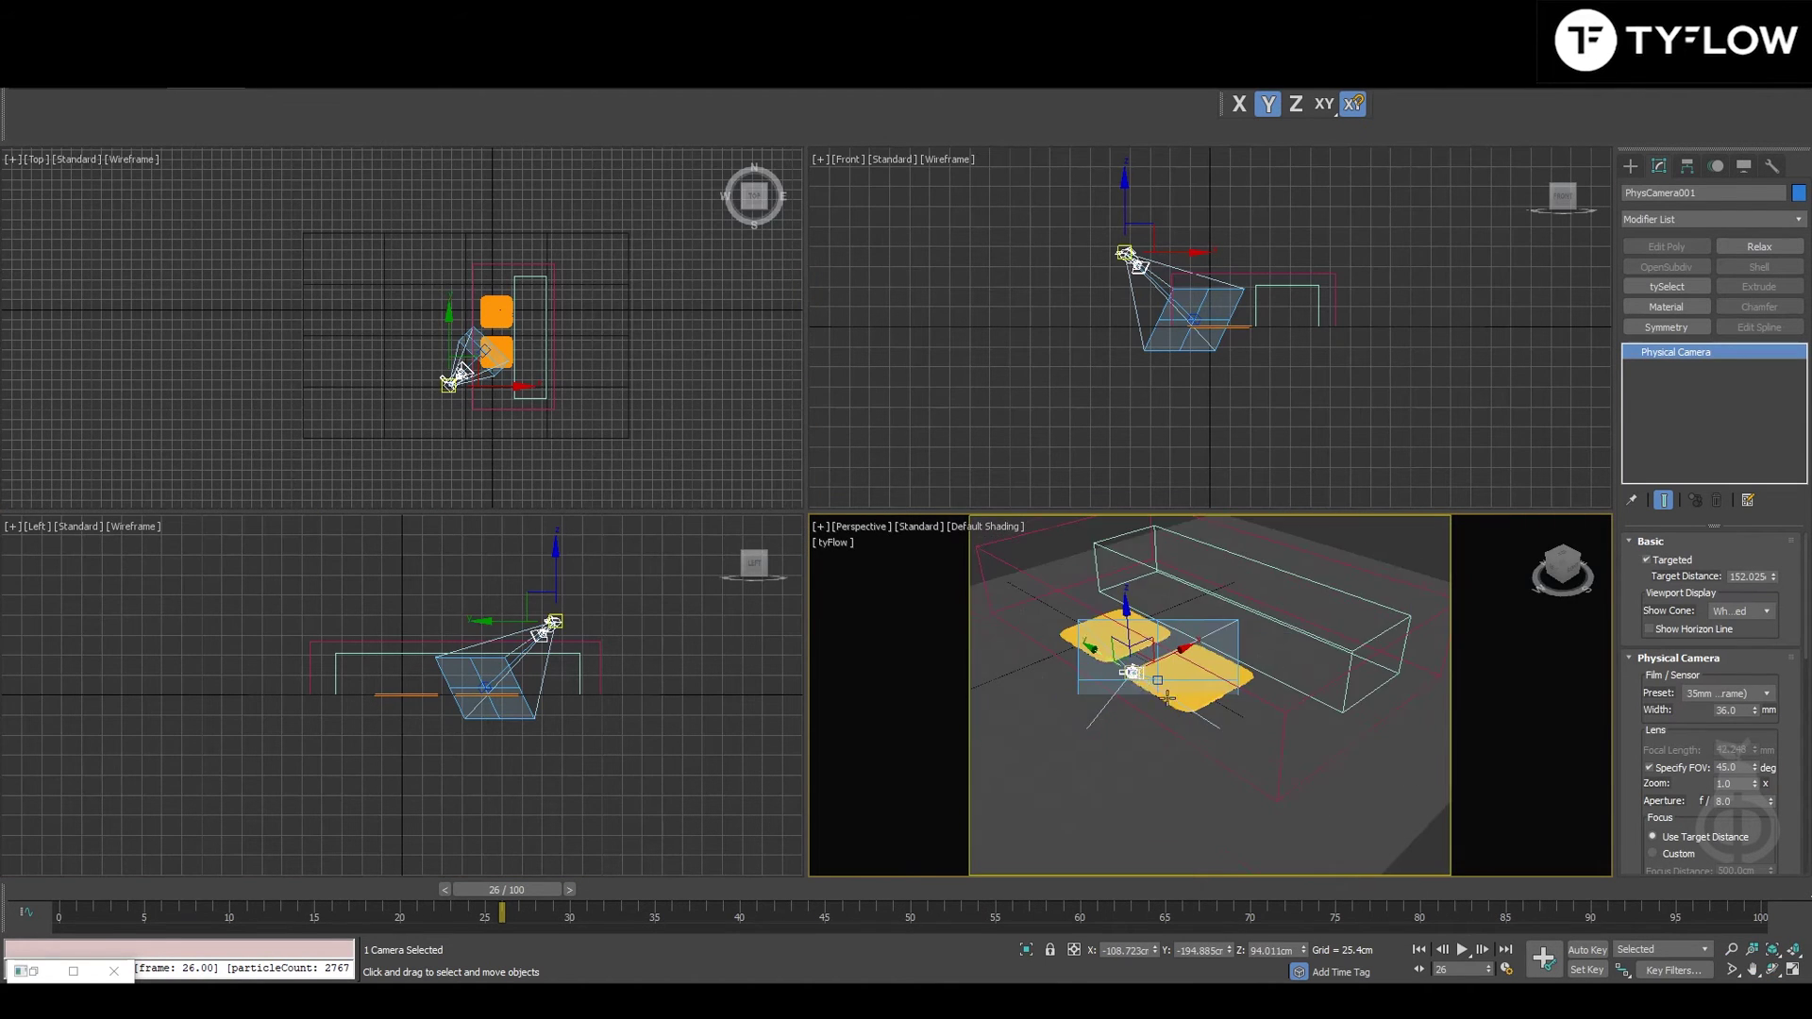
middle_click_drag(1162, 693, 1279, 713, "alt")
left_click(1390, 629)
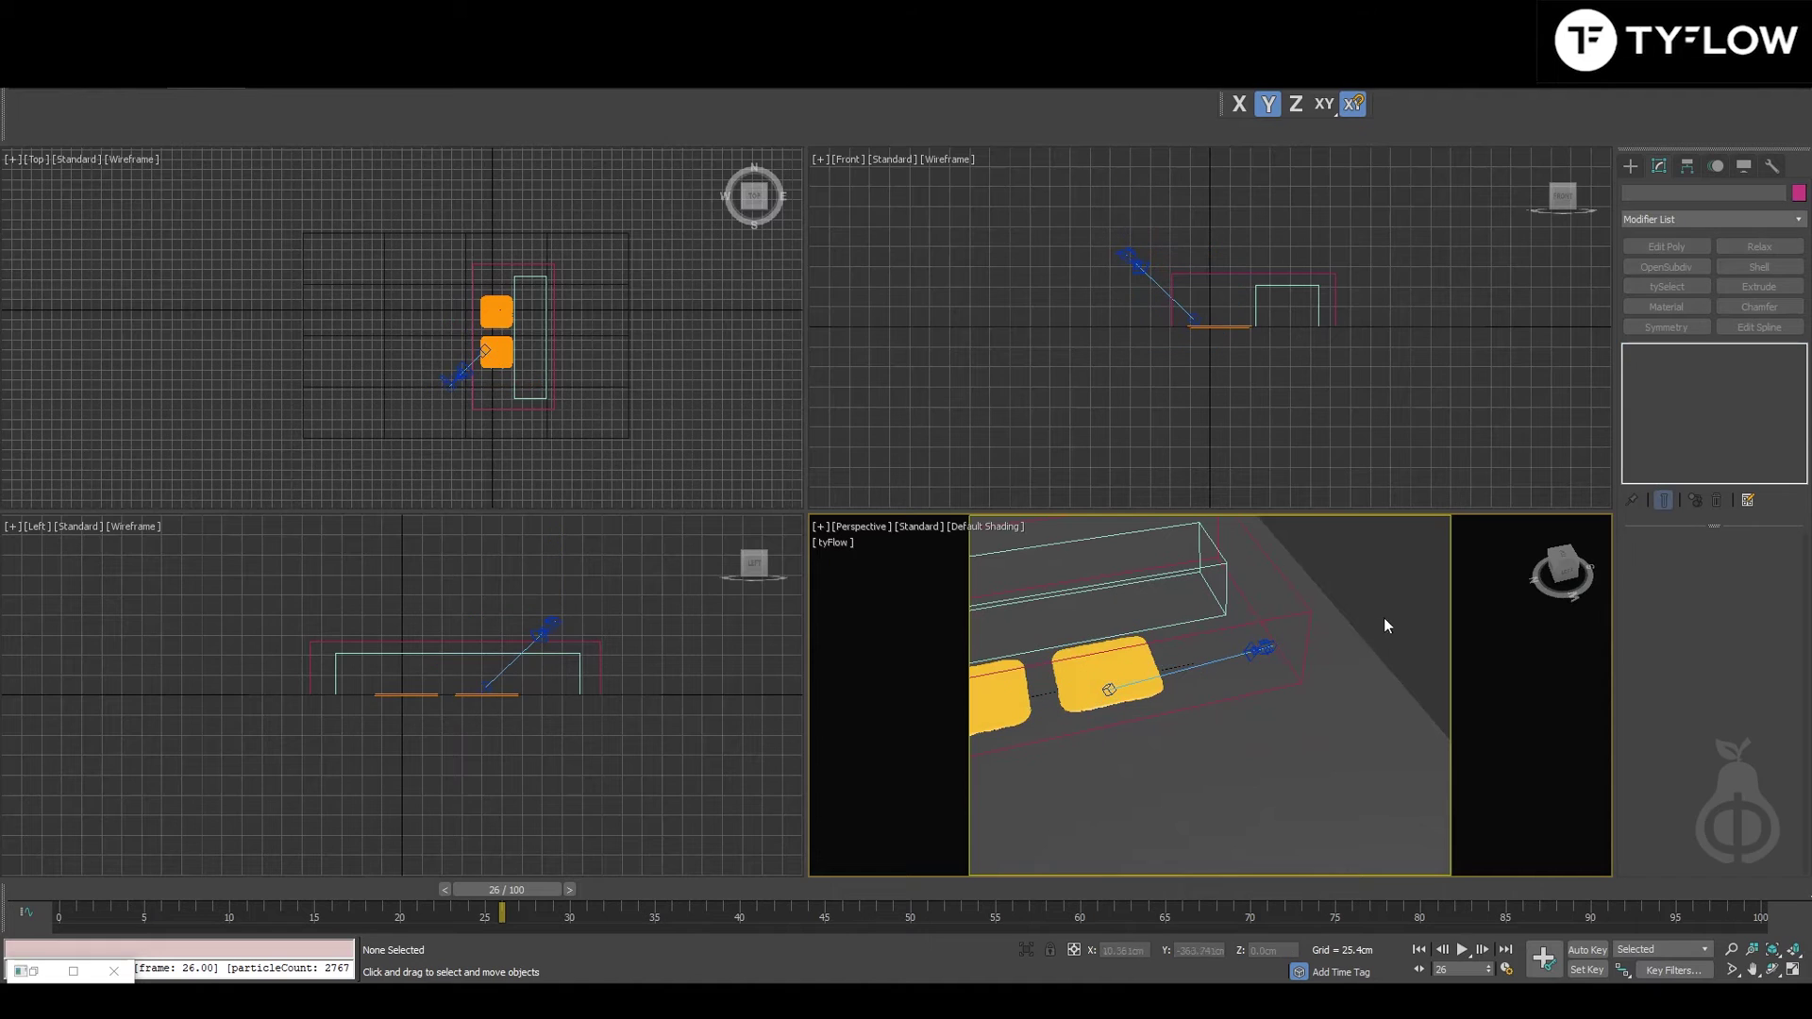
left_click(1243, 662)
left_click(1438, 648)
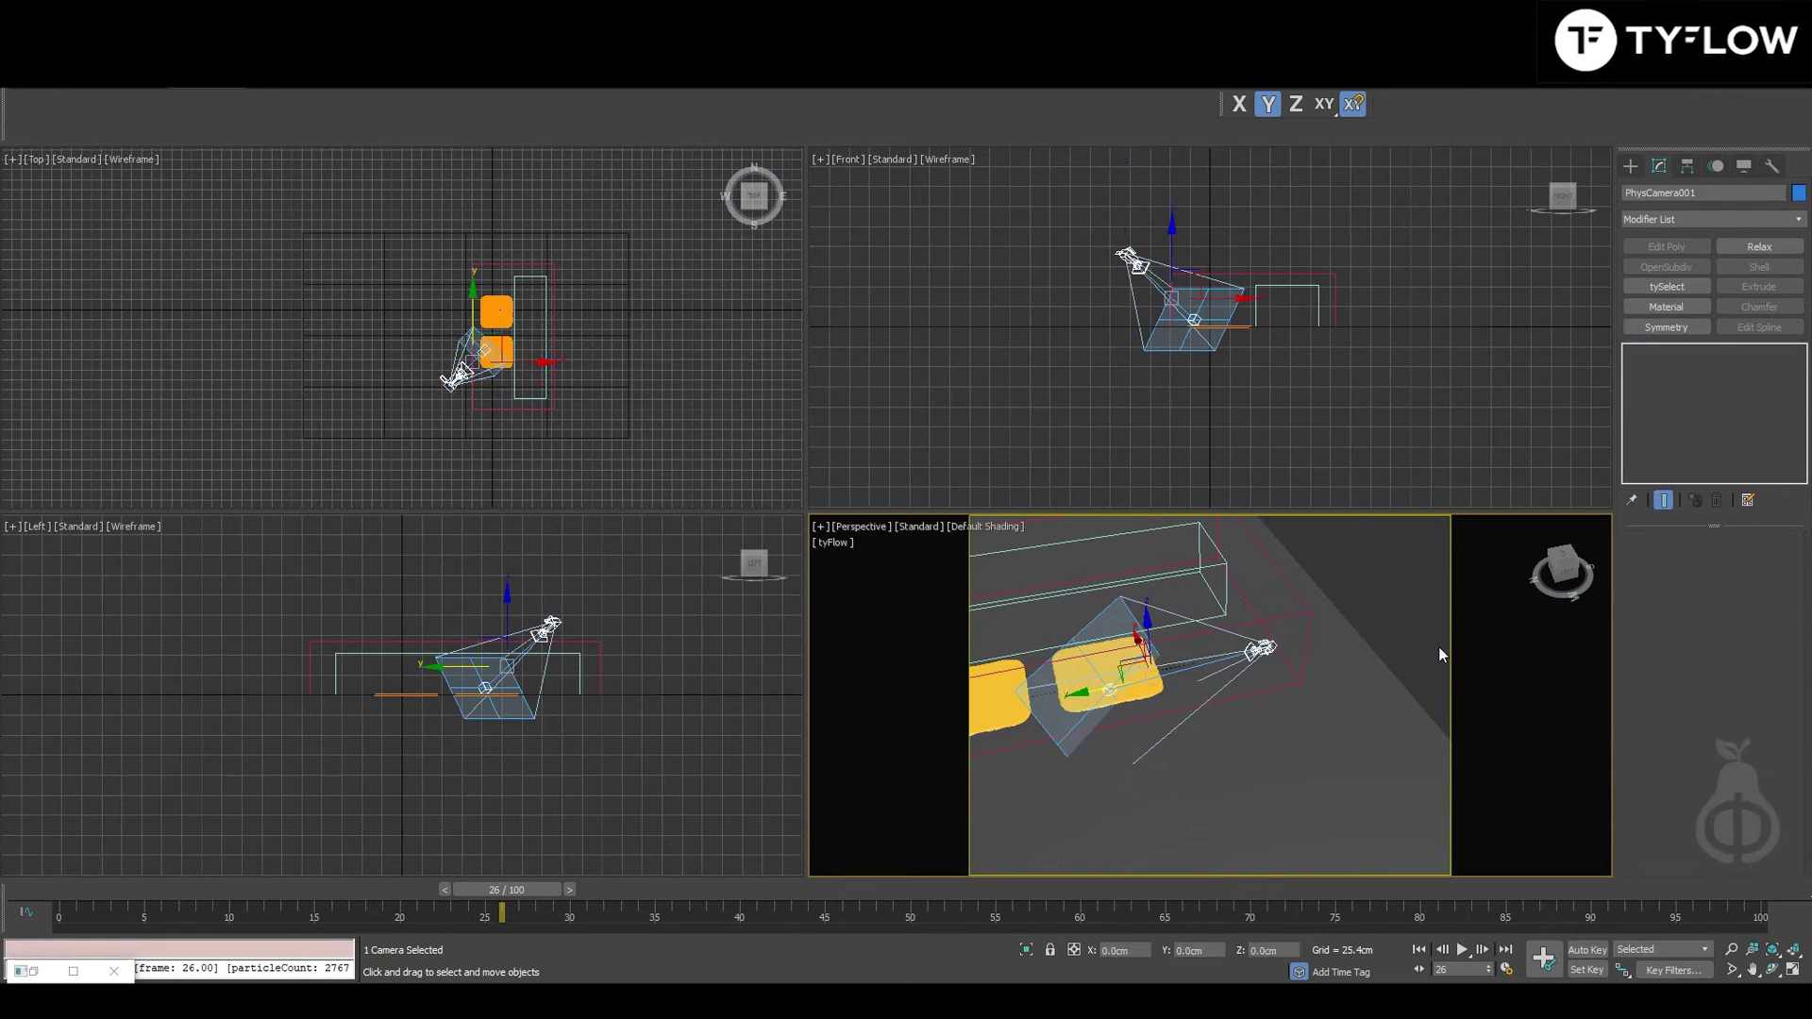
scroll(1192, 673, "up", 5)
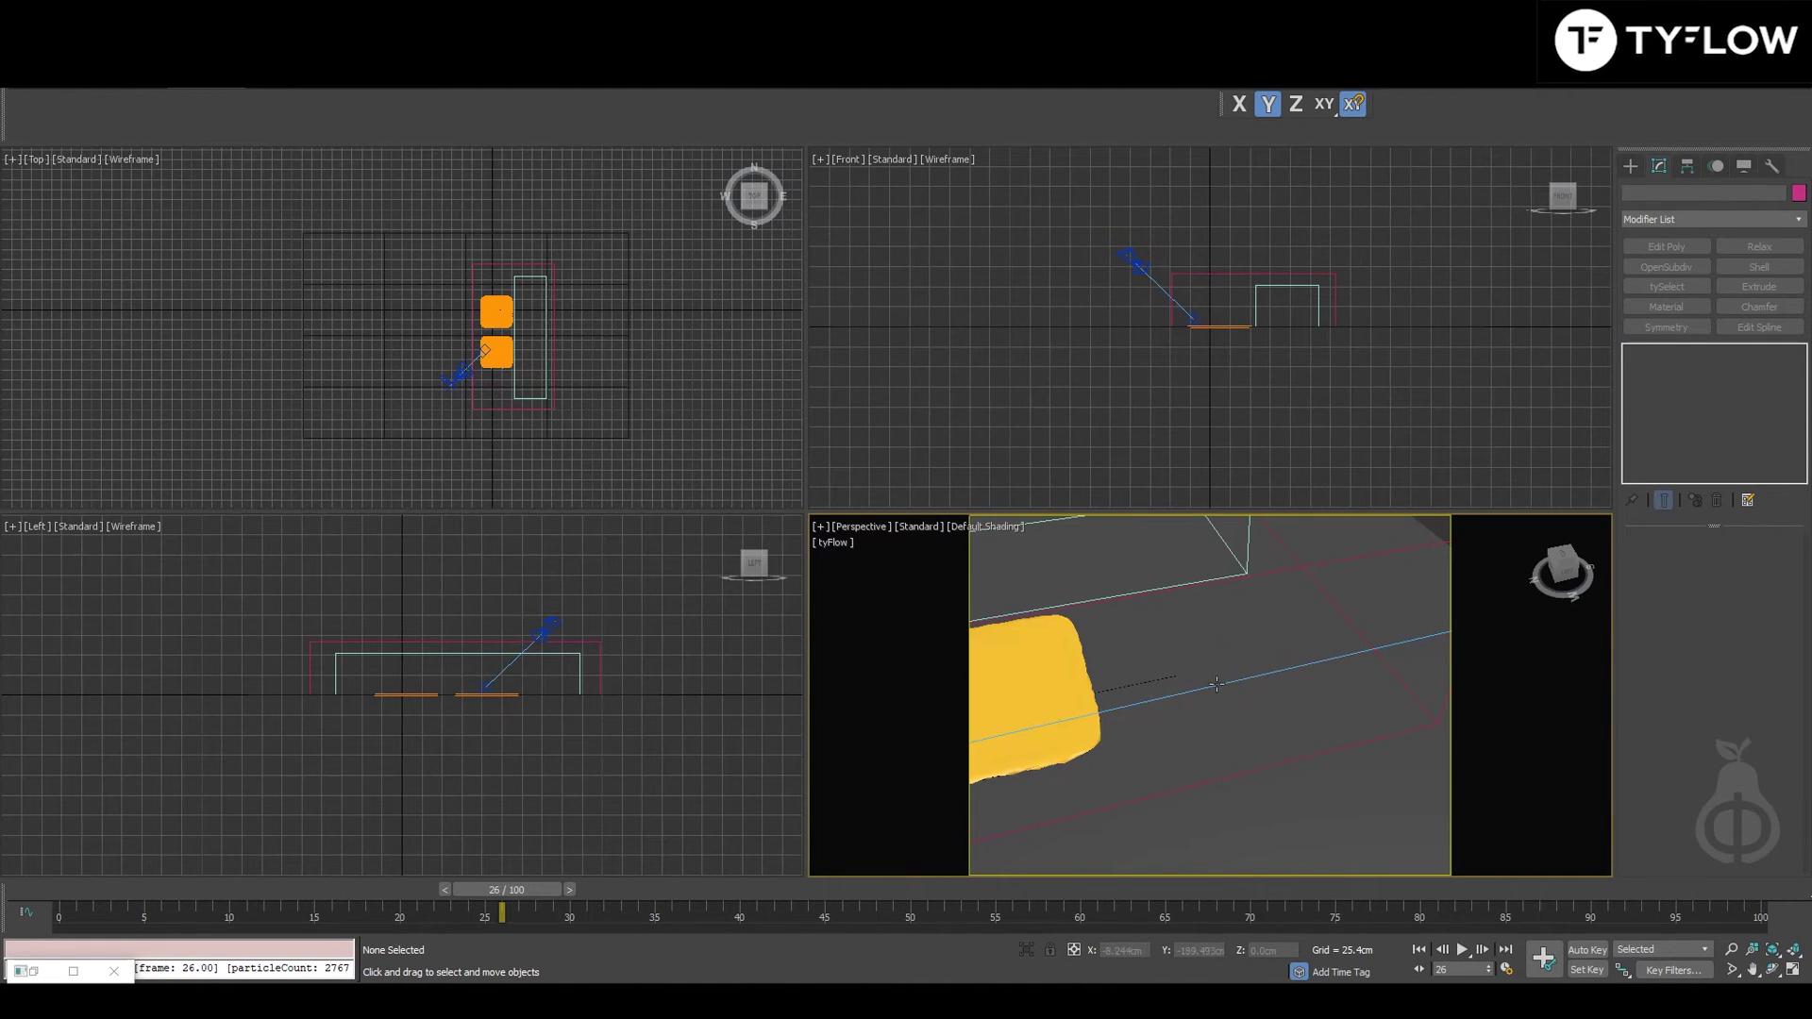
left_click(1217, 684)
scroll(1216, 687, "down", 4)
middle_click_drag(1215, 687, 1255, 699, "alt")
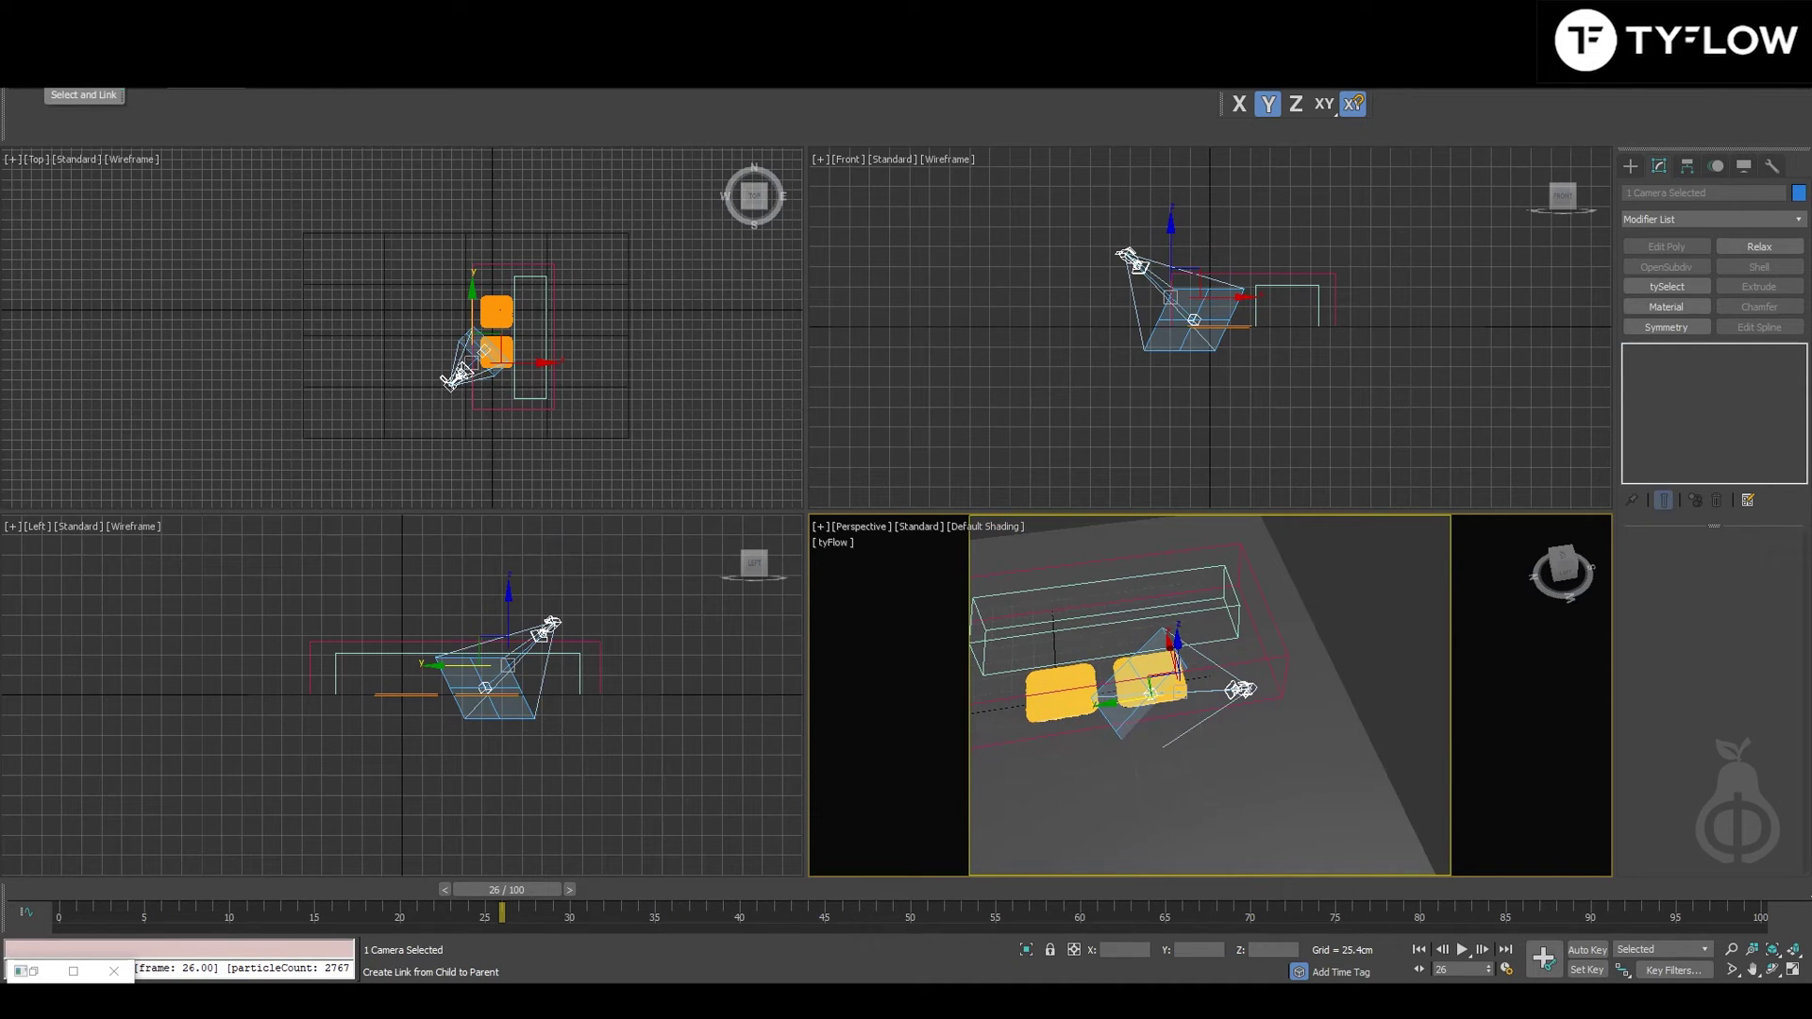
left_click(52, 75)
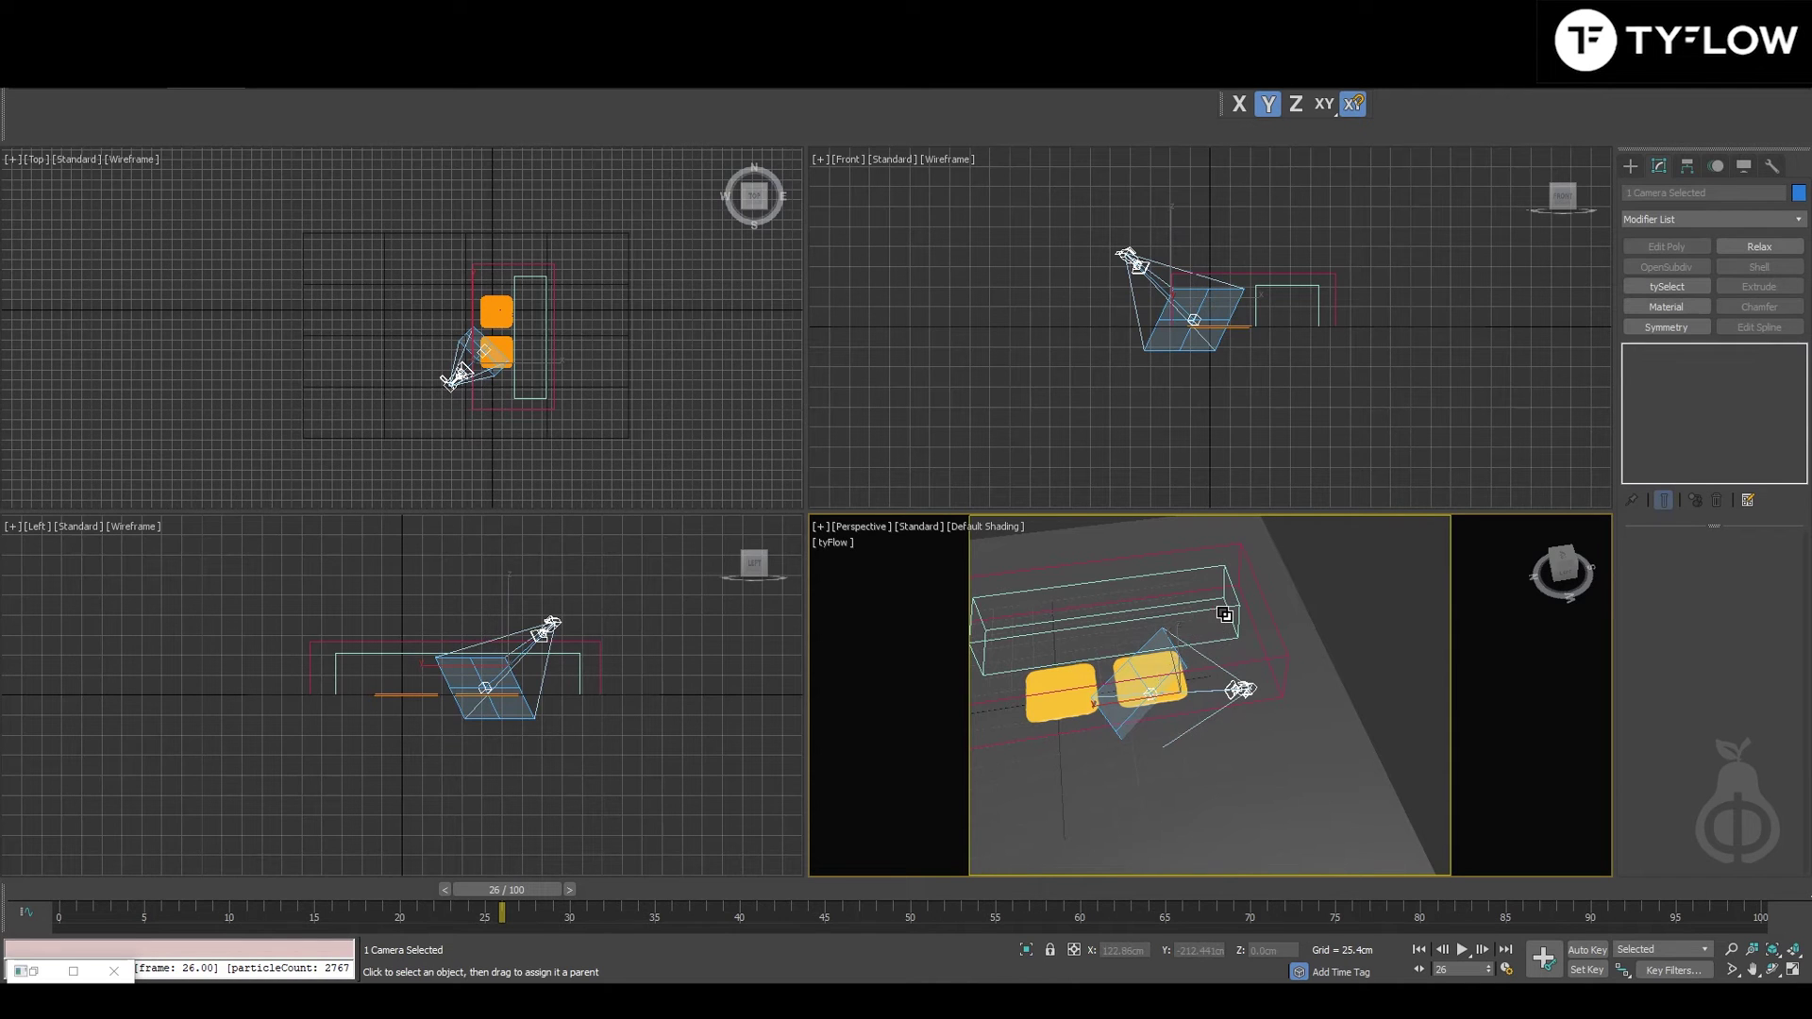
left_click_drag(525, 896, 586, 892)
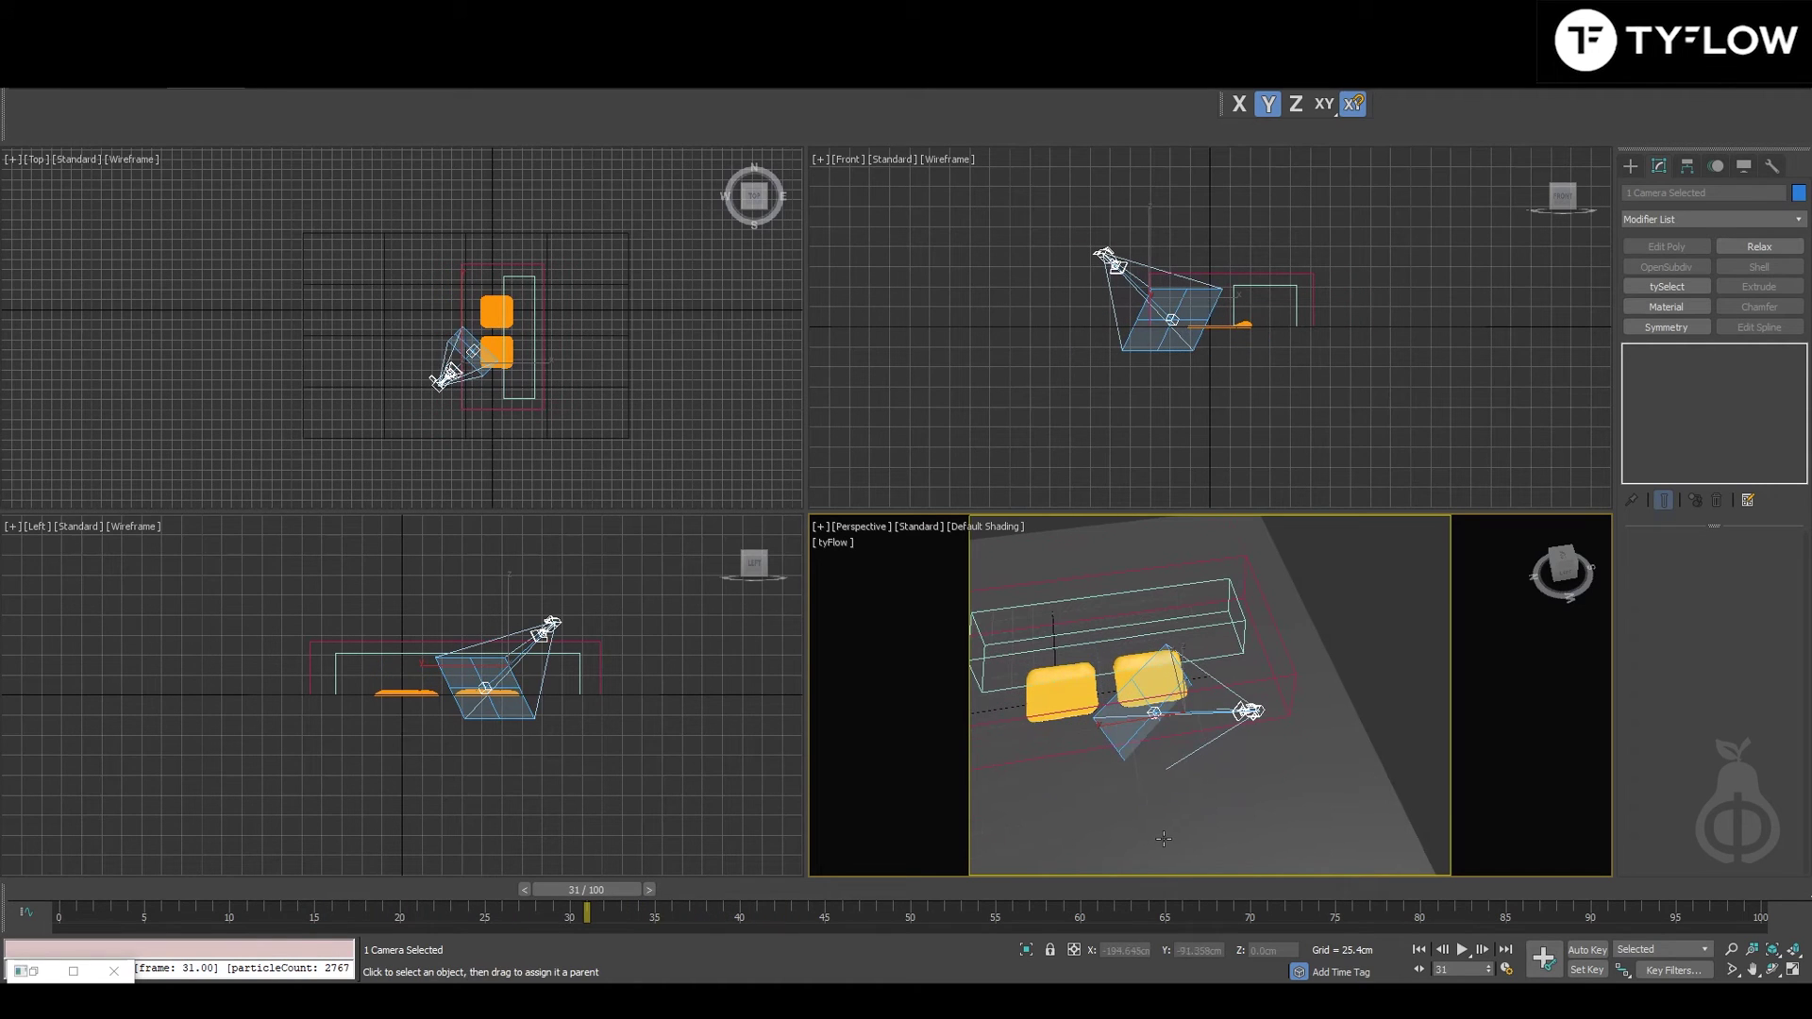
Step: Preview the pillows through PhysCamera001 up to frame 52 in the maximized viewport
key("c")
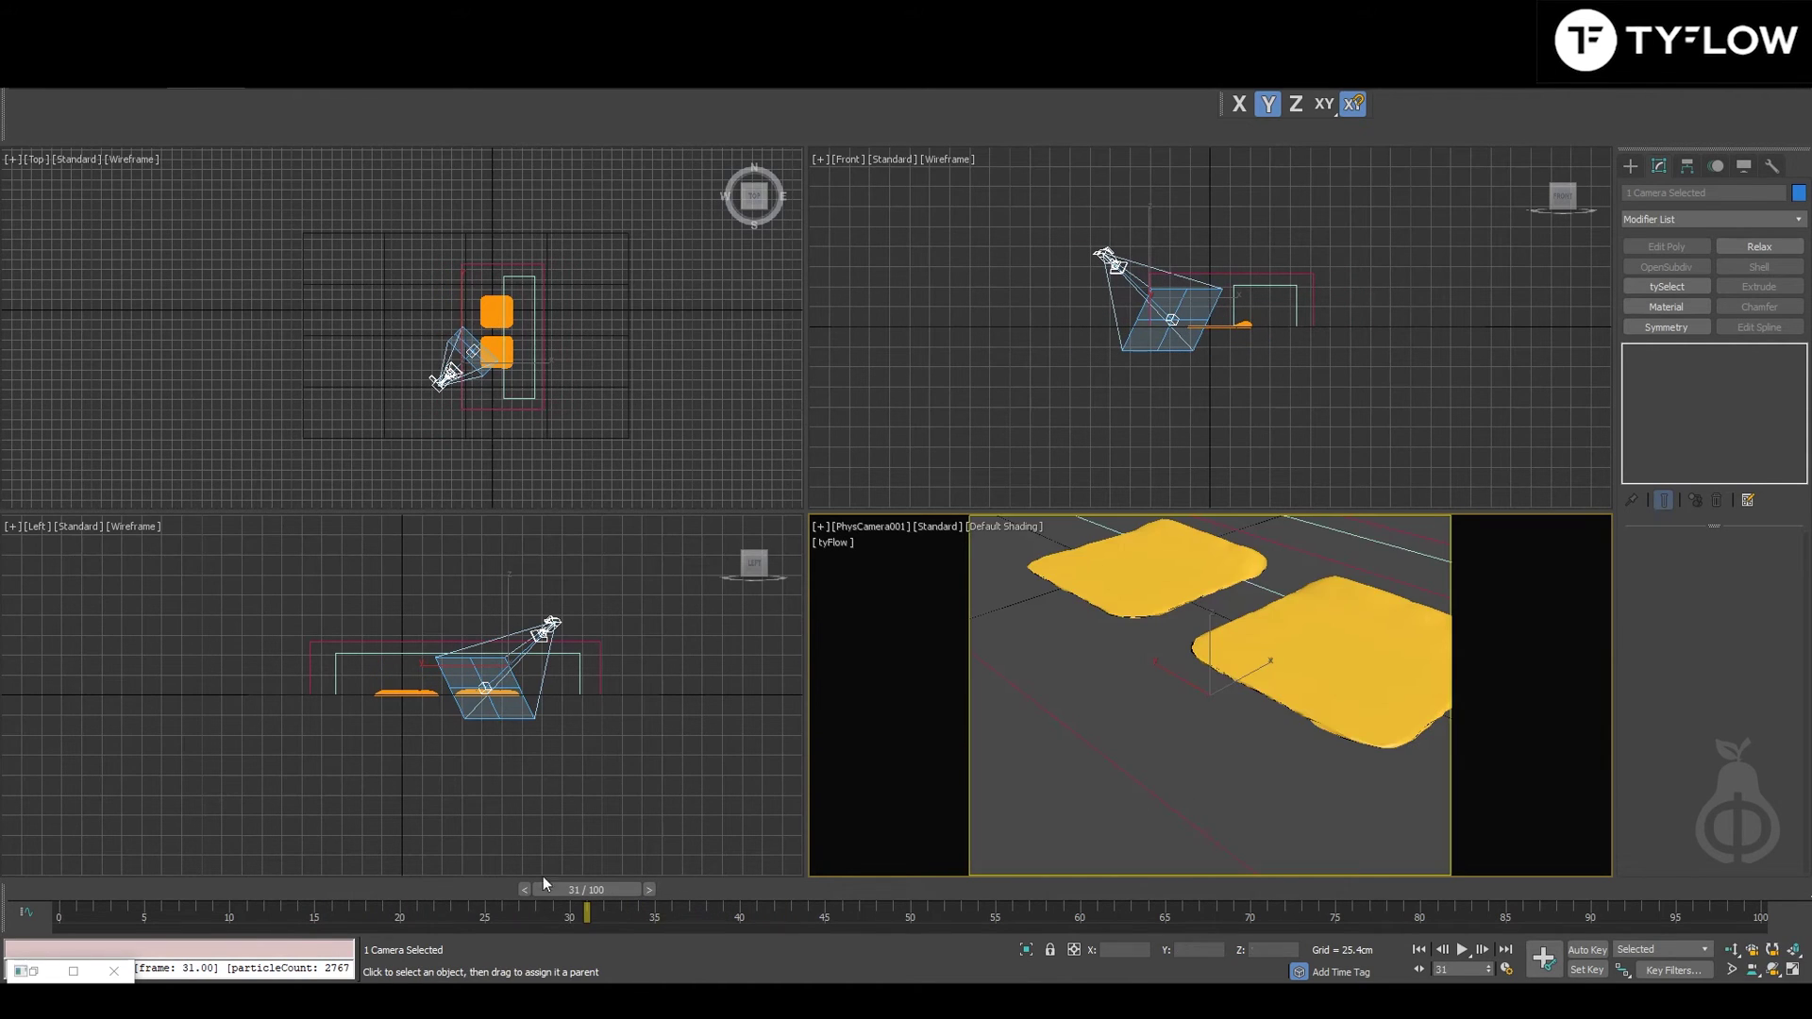
left_click_drag(772, 887, 810, 889)
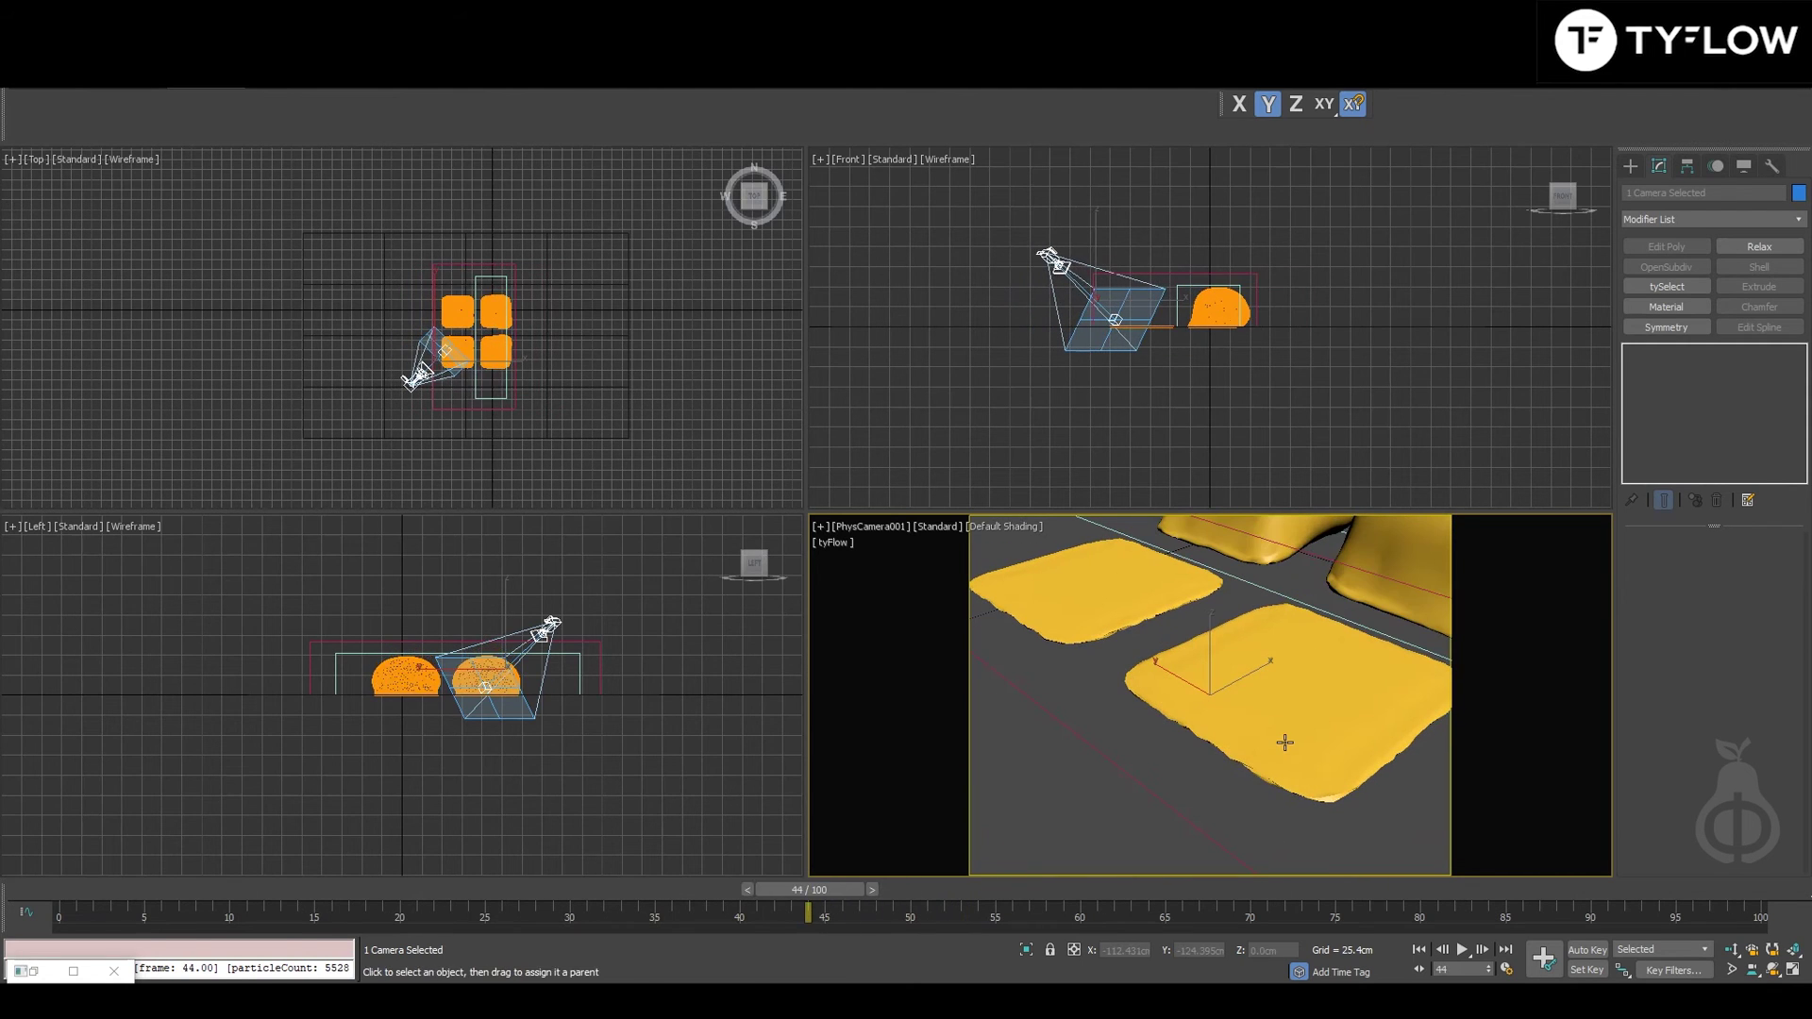
key("alt+w")
left_click_drag(808, 889, 942, 922)
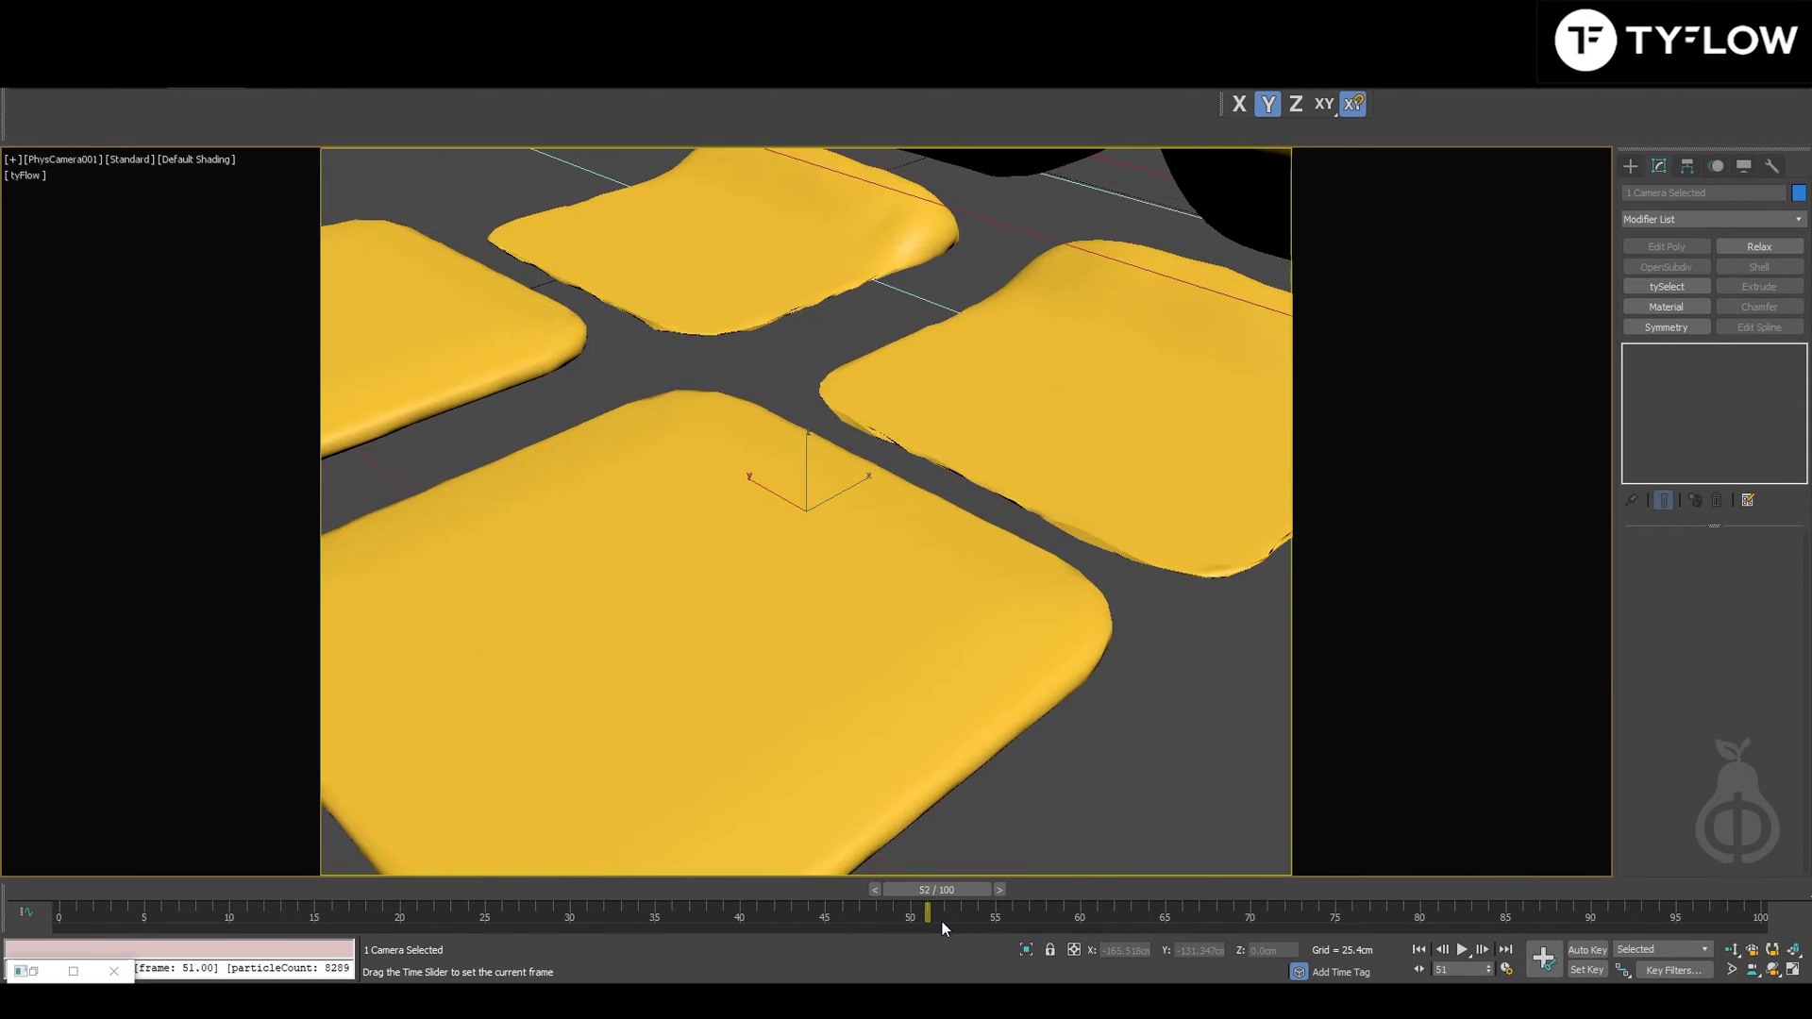
Step: Select Box008 in the Top view and, at frame 0 with Affect Object Only, shift its geometry along X ahead of the inner box
key("alt+w")
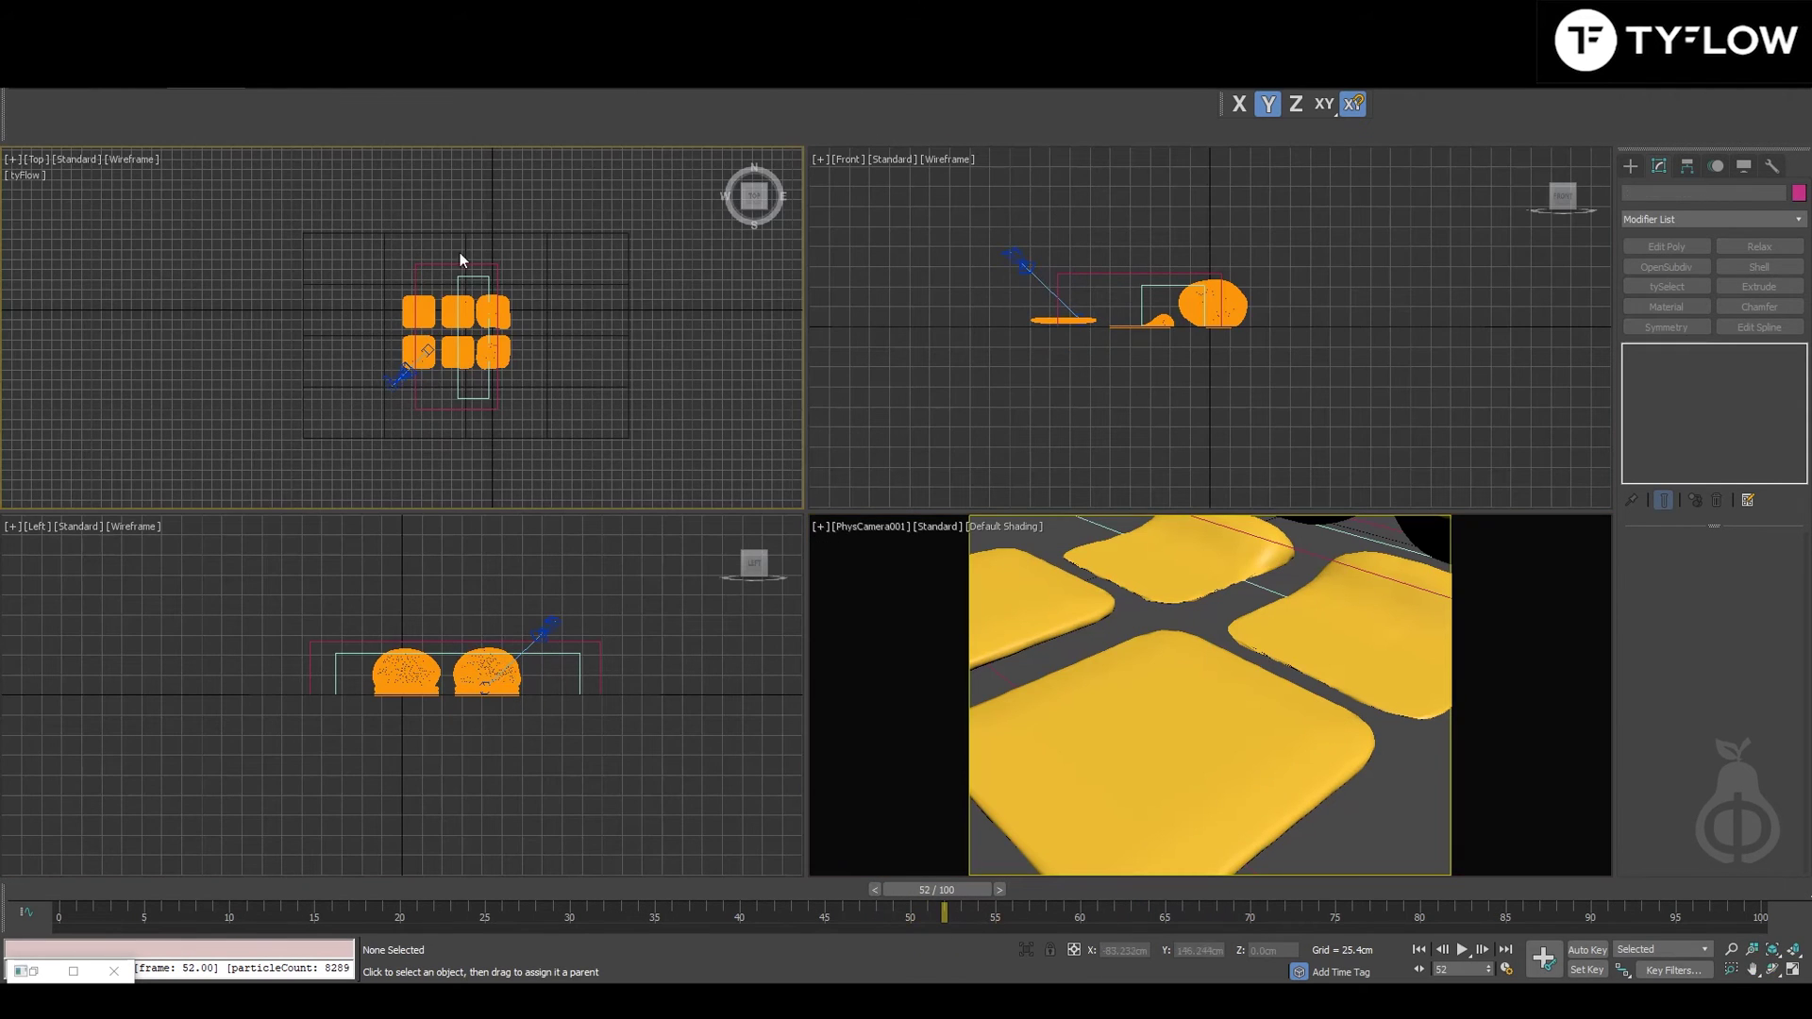
left_click(464, 268)
scroll(451, 289, "up", 3)
key("w")
left_click(485, 385)
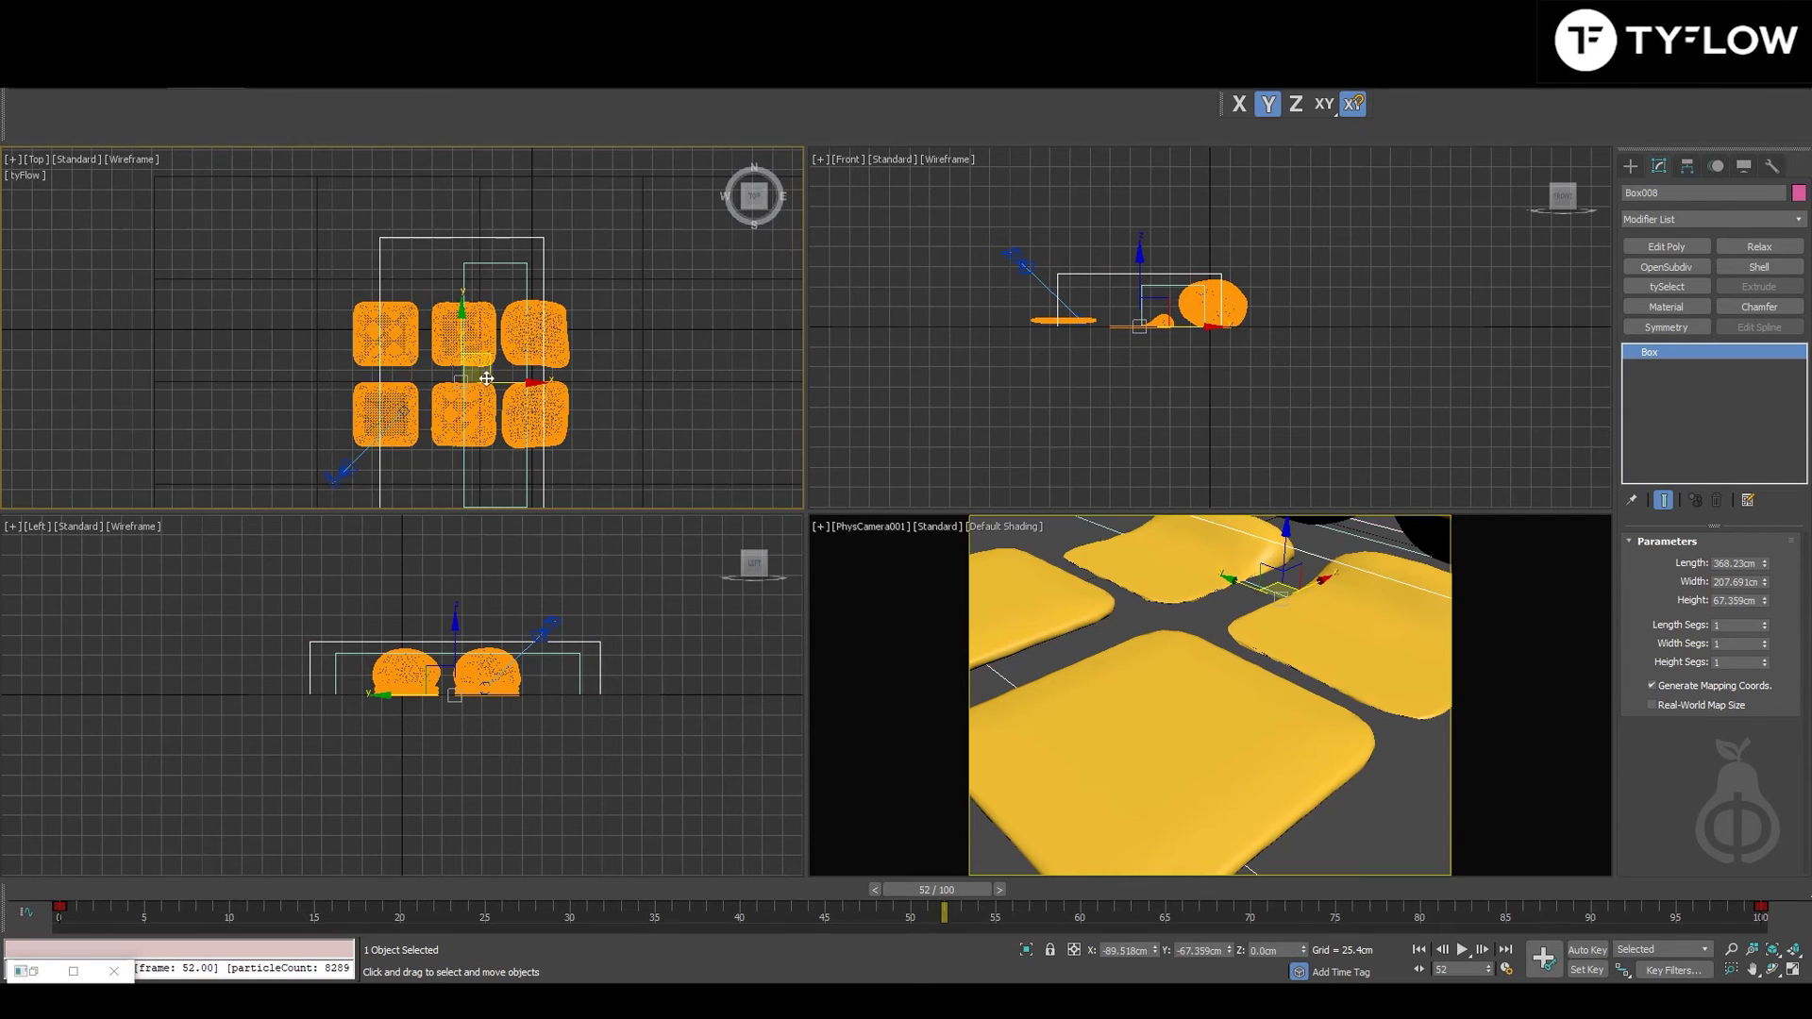
left_click_drag(485, 385, 445, 514)
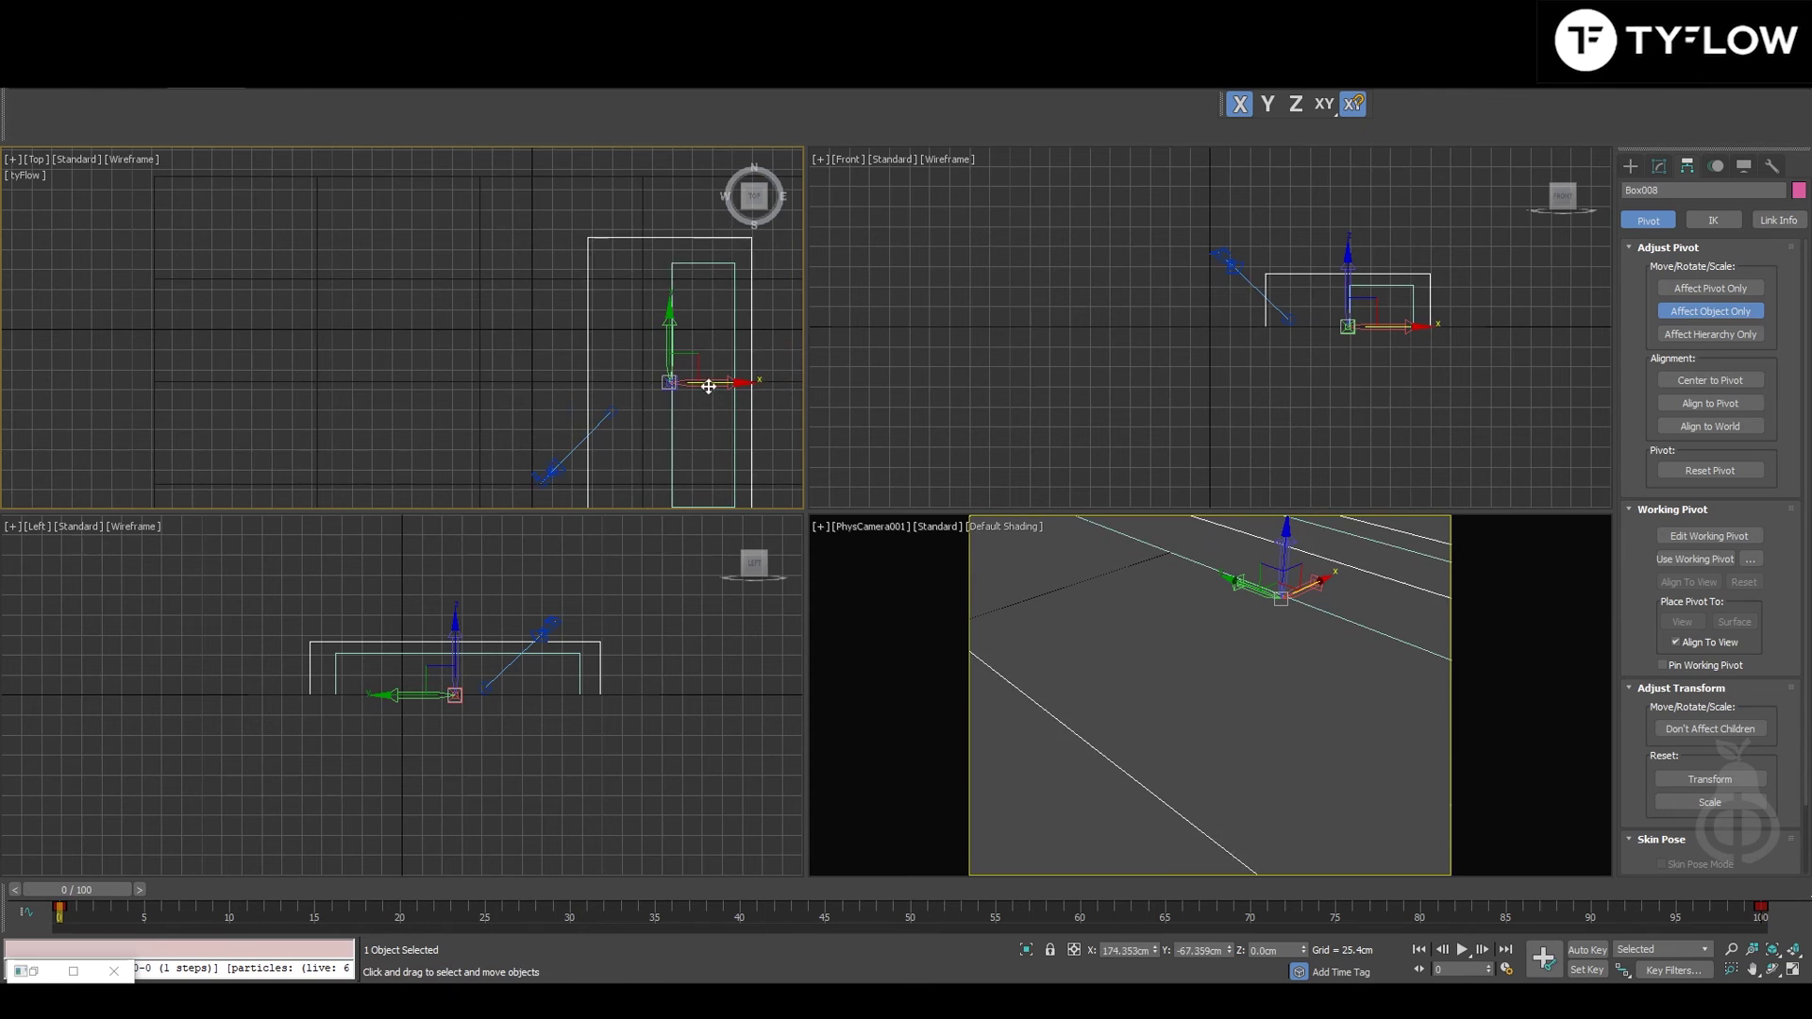
left_click_drag(708, 383, 626, 381)
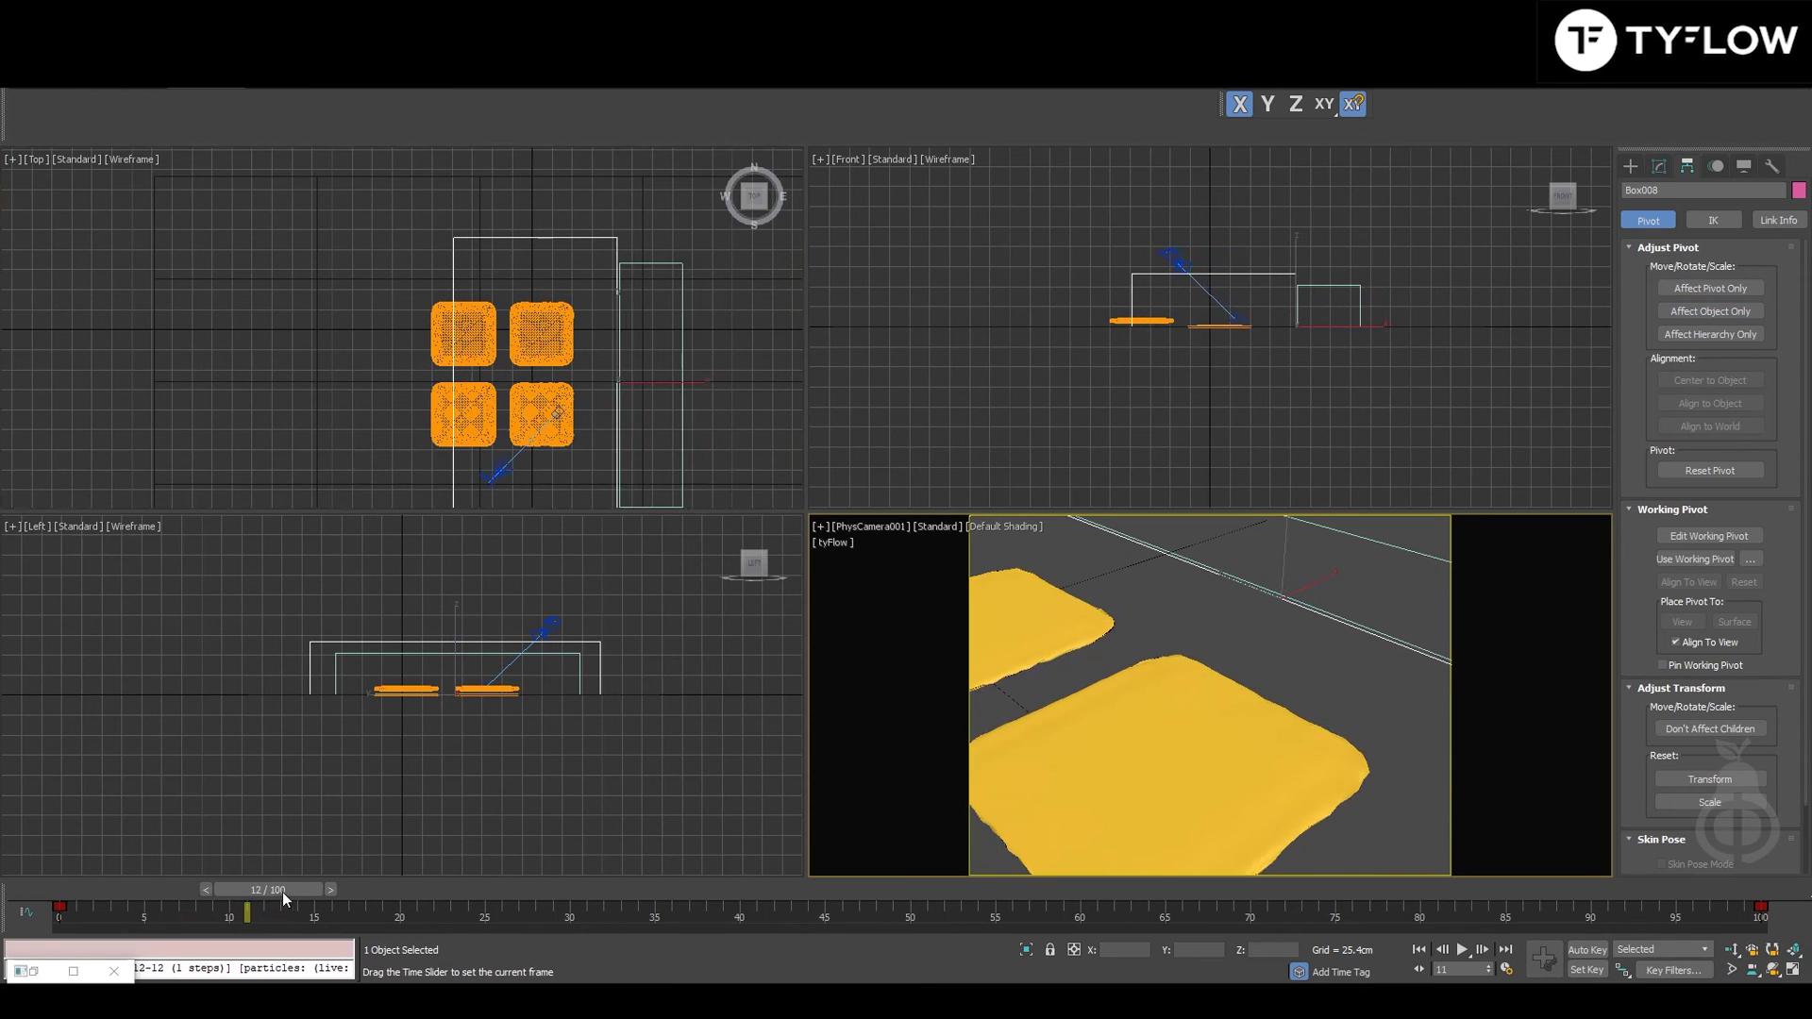
Step: Check the pillow inflation along the timeline and inspect the pillows in the Perspective view at frame 64
left_click_drag(281, 892, 731, 909)
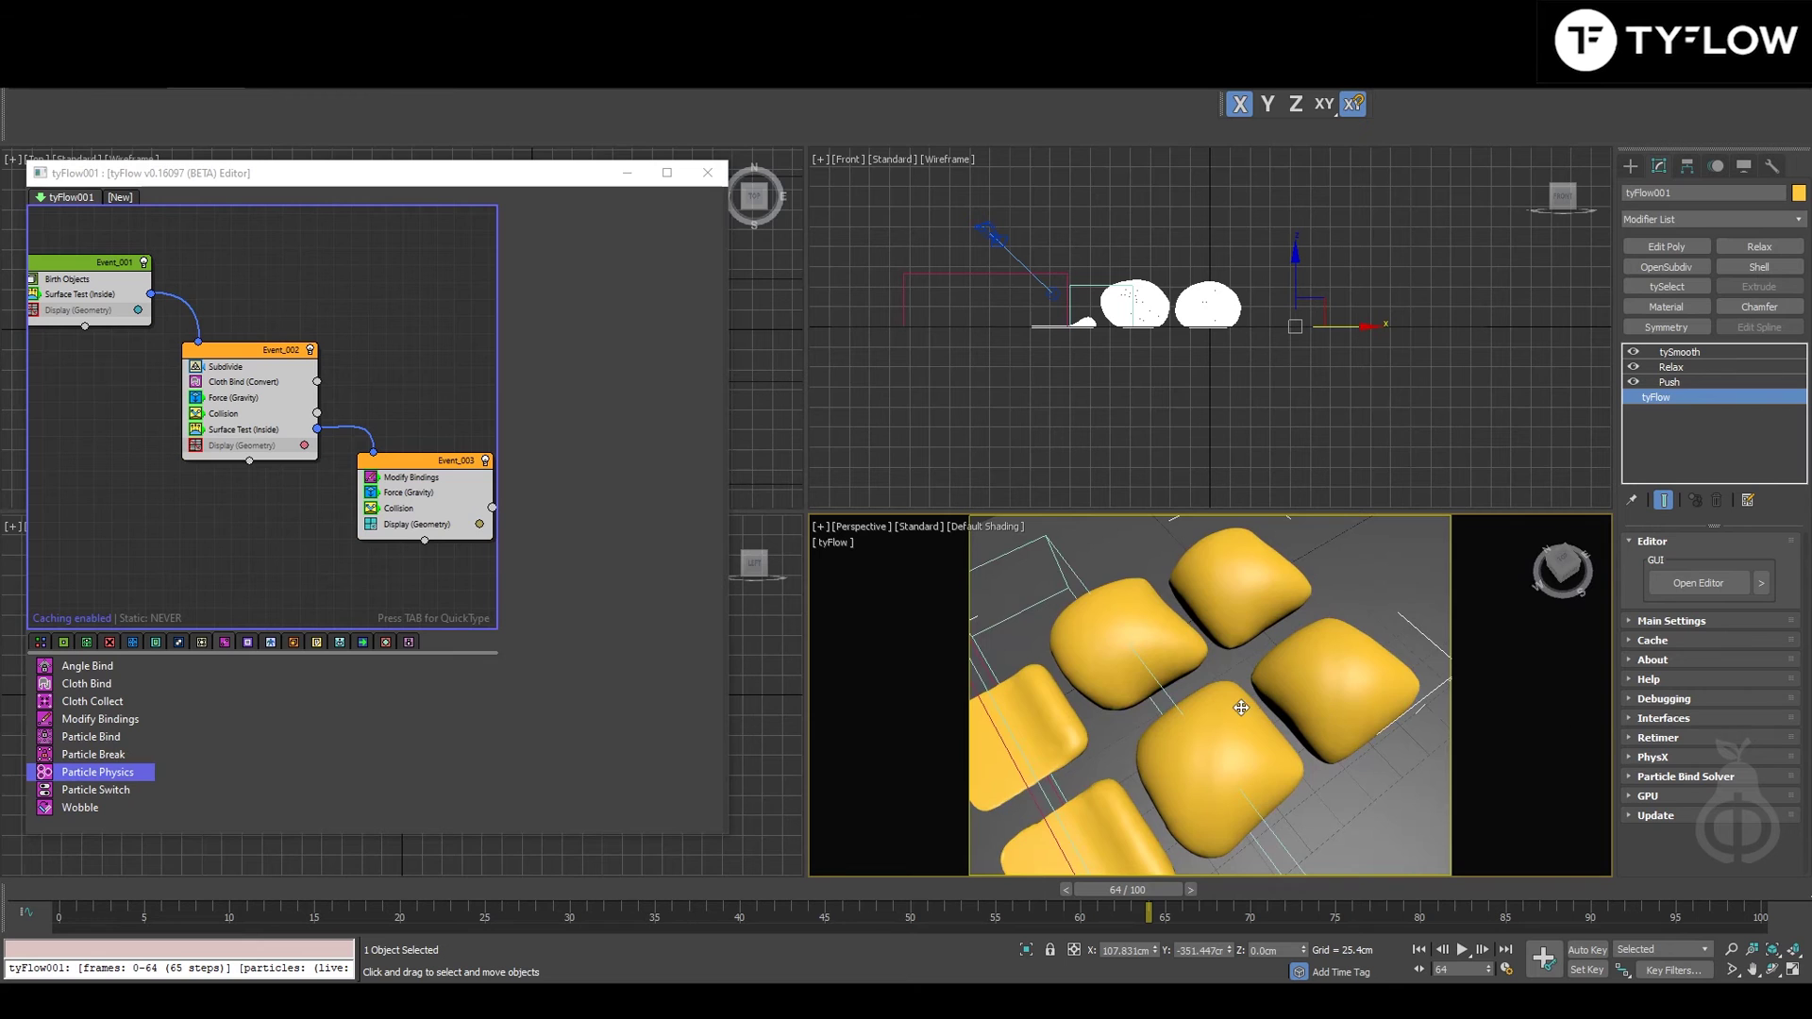
middle_click_drag(1241, 708, 1283, 718, "alt")
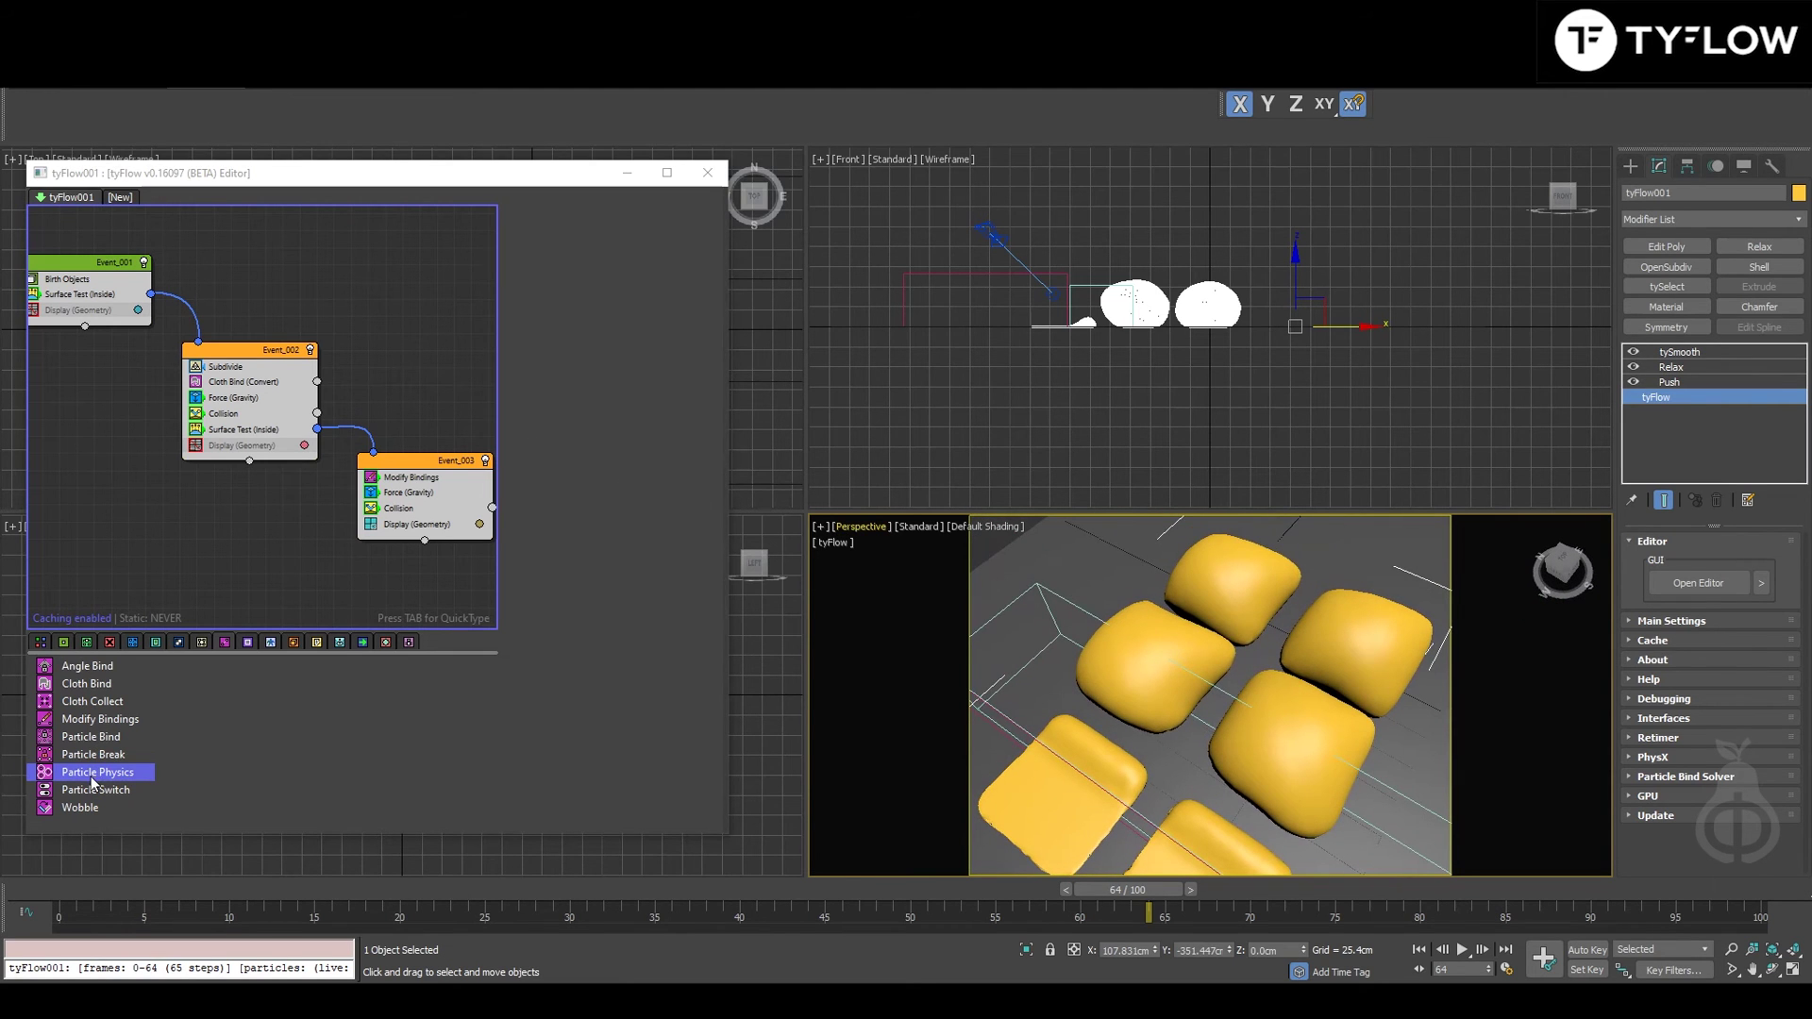
Step: Add a Particle Physics operator to Event_002 directly below Cloth Bind and check the simulation up to frame 40
left_click_drag(94, 781, 230, 476)
left_click_drag(235, 398, 235, 397)
left_click_drag(330, 890, 729, 890)
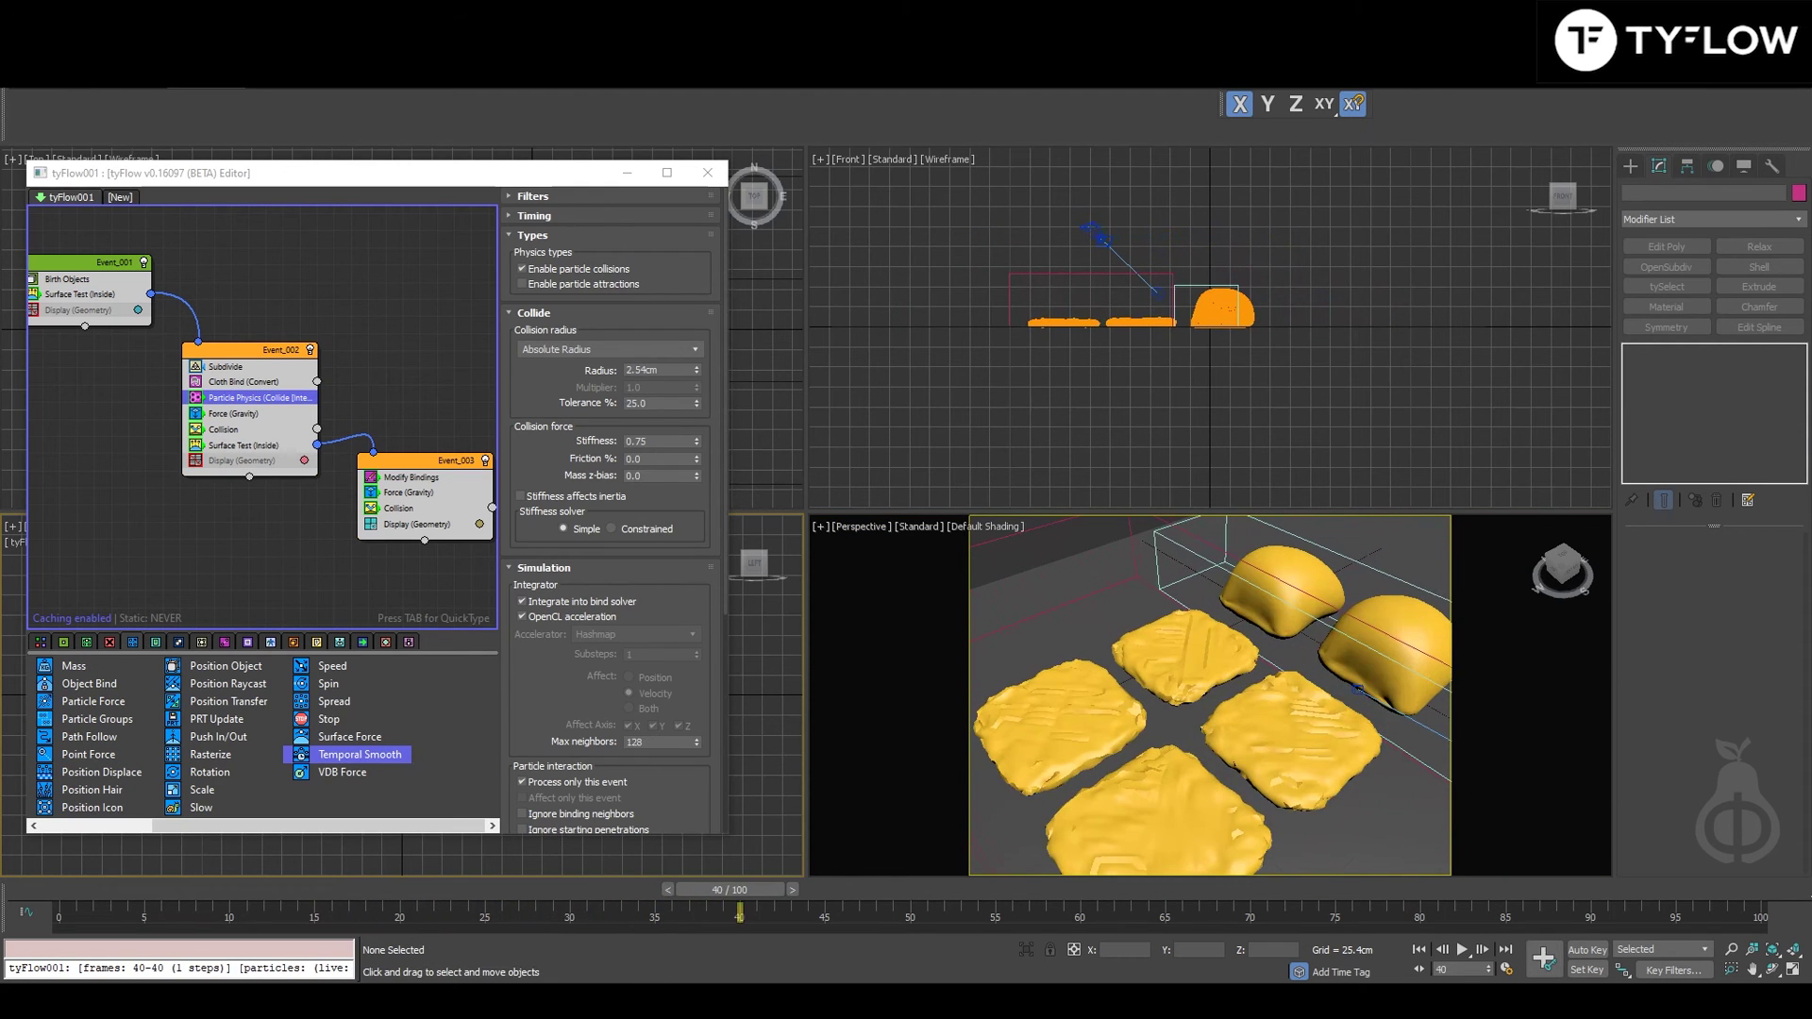
Step: Set the Particle Physics collision radius to Shape Radius and preview the pillows through PhysCamera001, stopping at frame 53
left_click(636, 351)
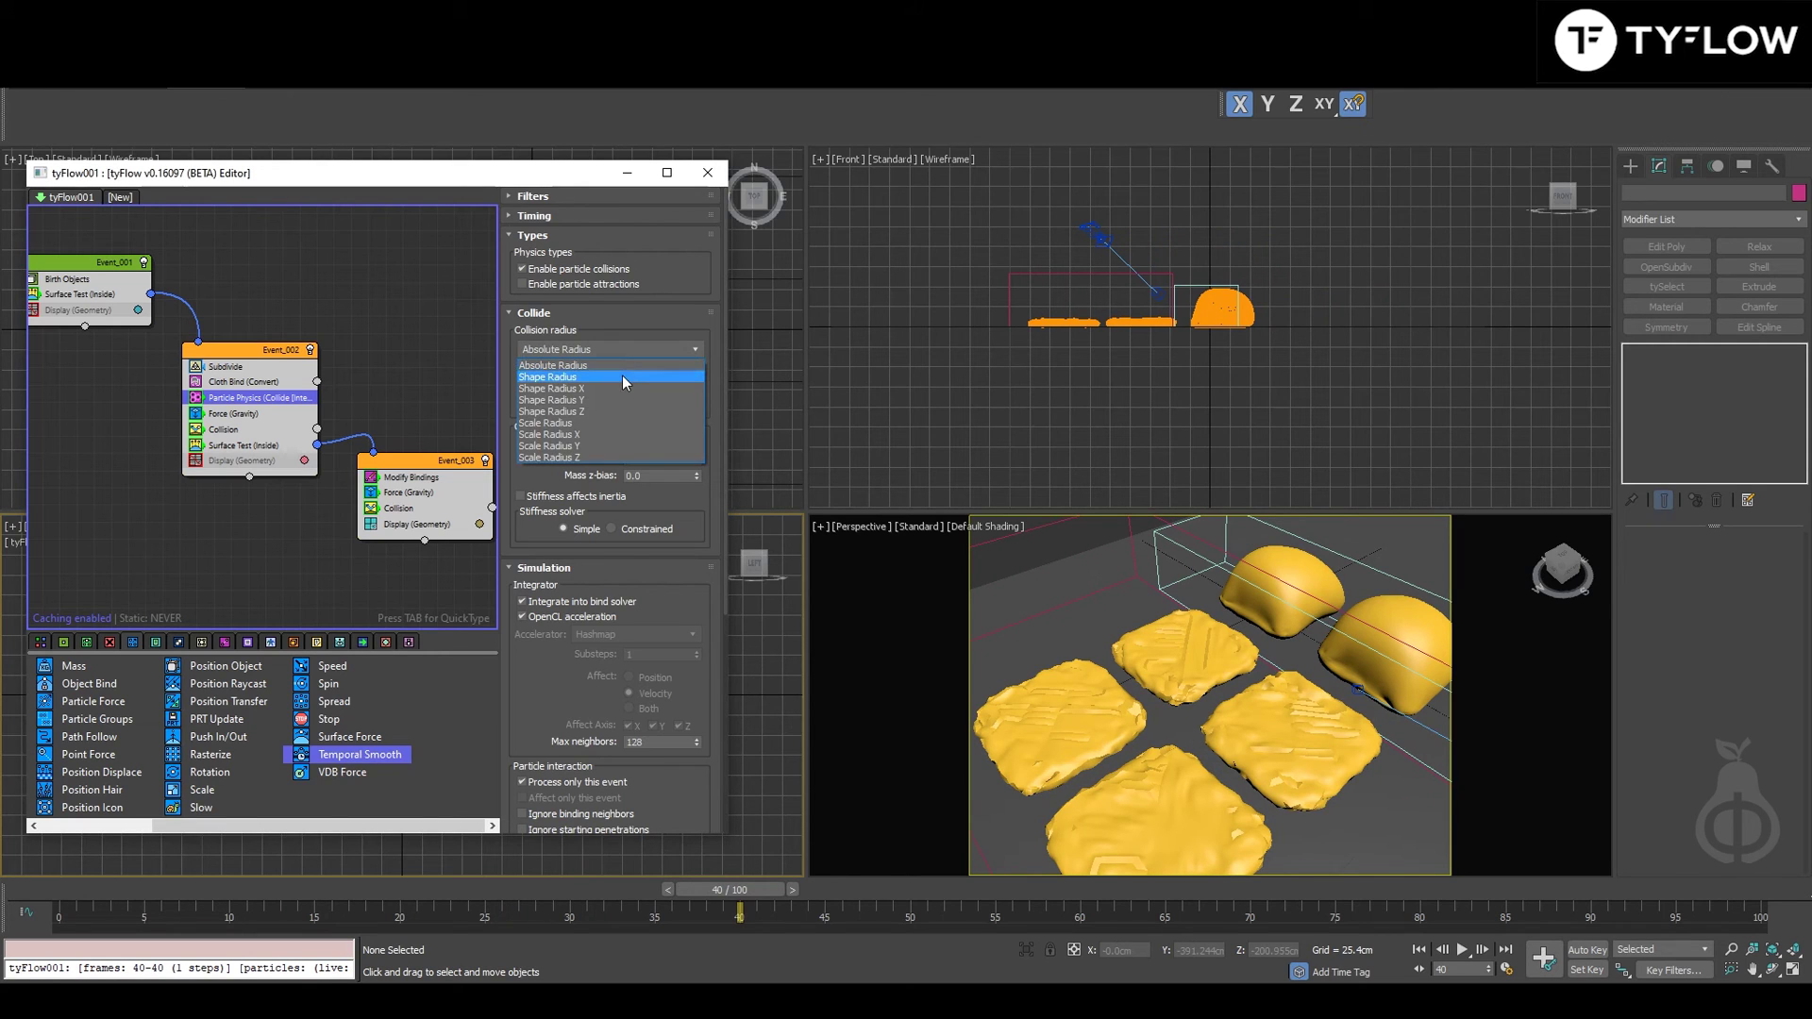
left_click(621, 376)
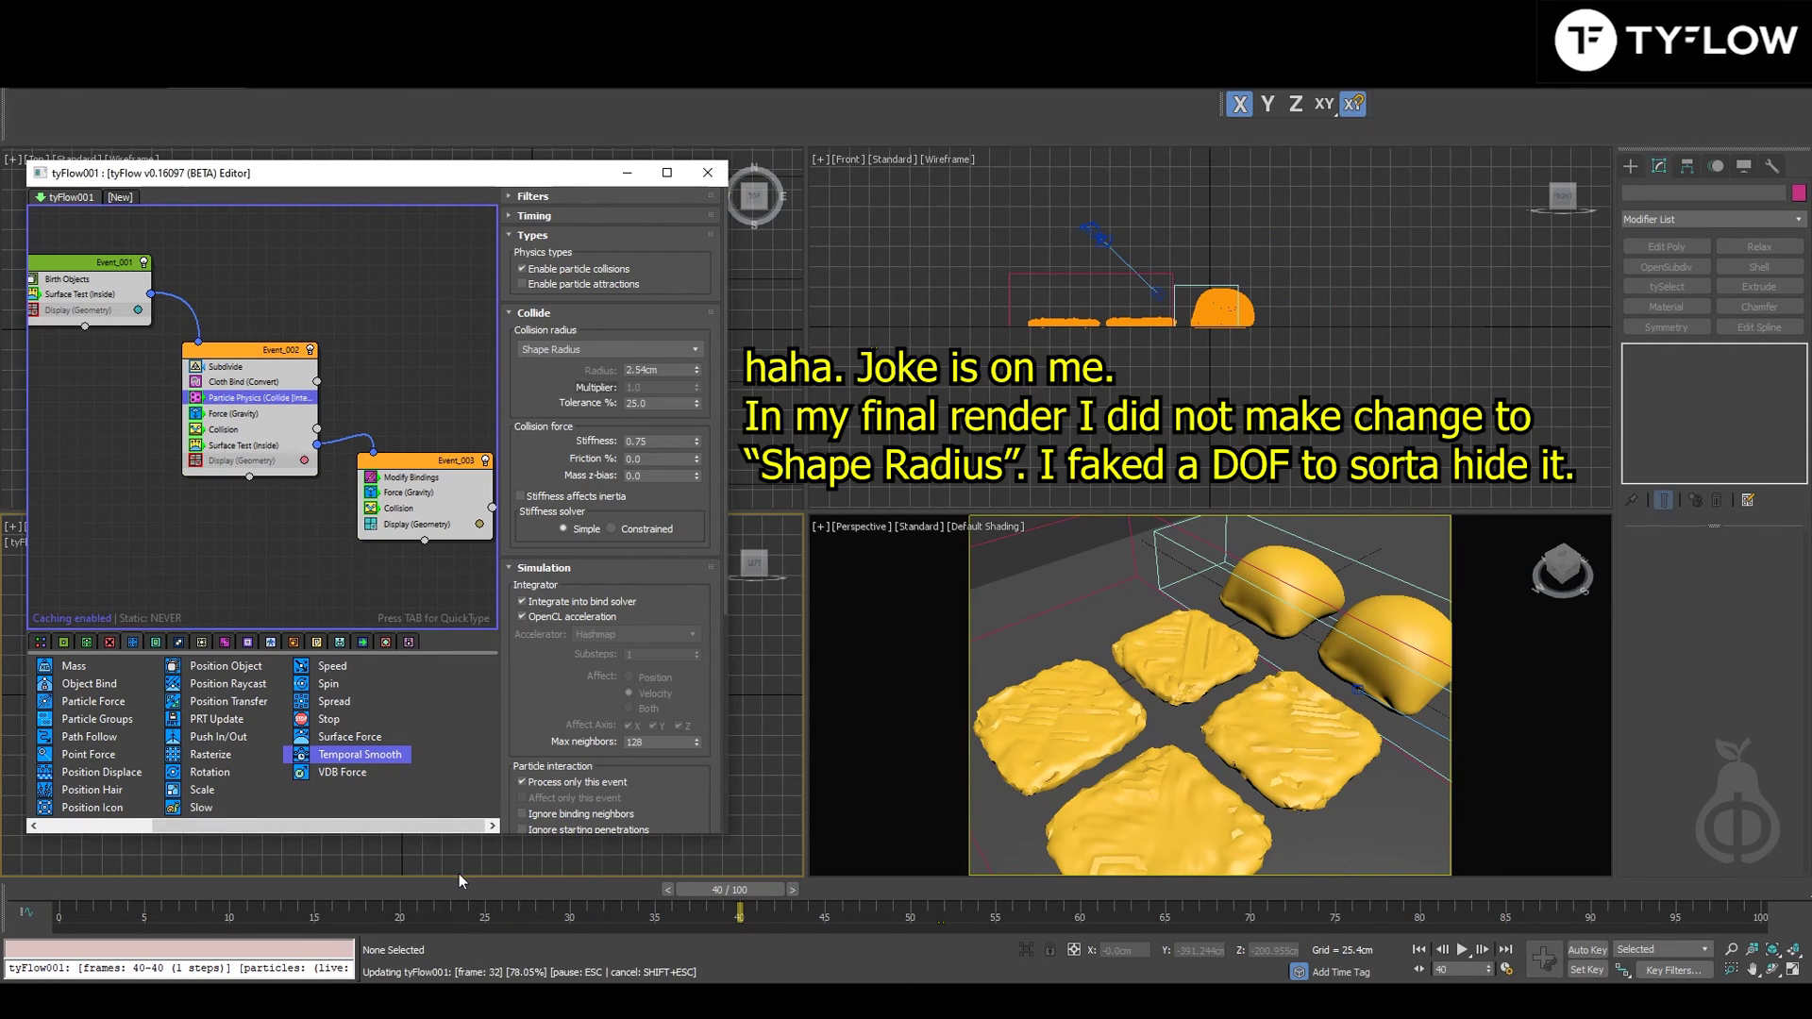
left_click_drag(370, 897, 949, 913)
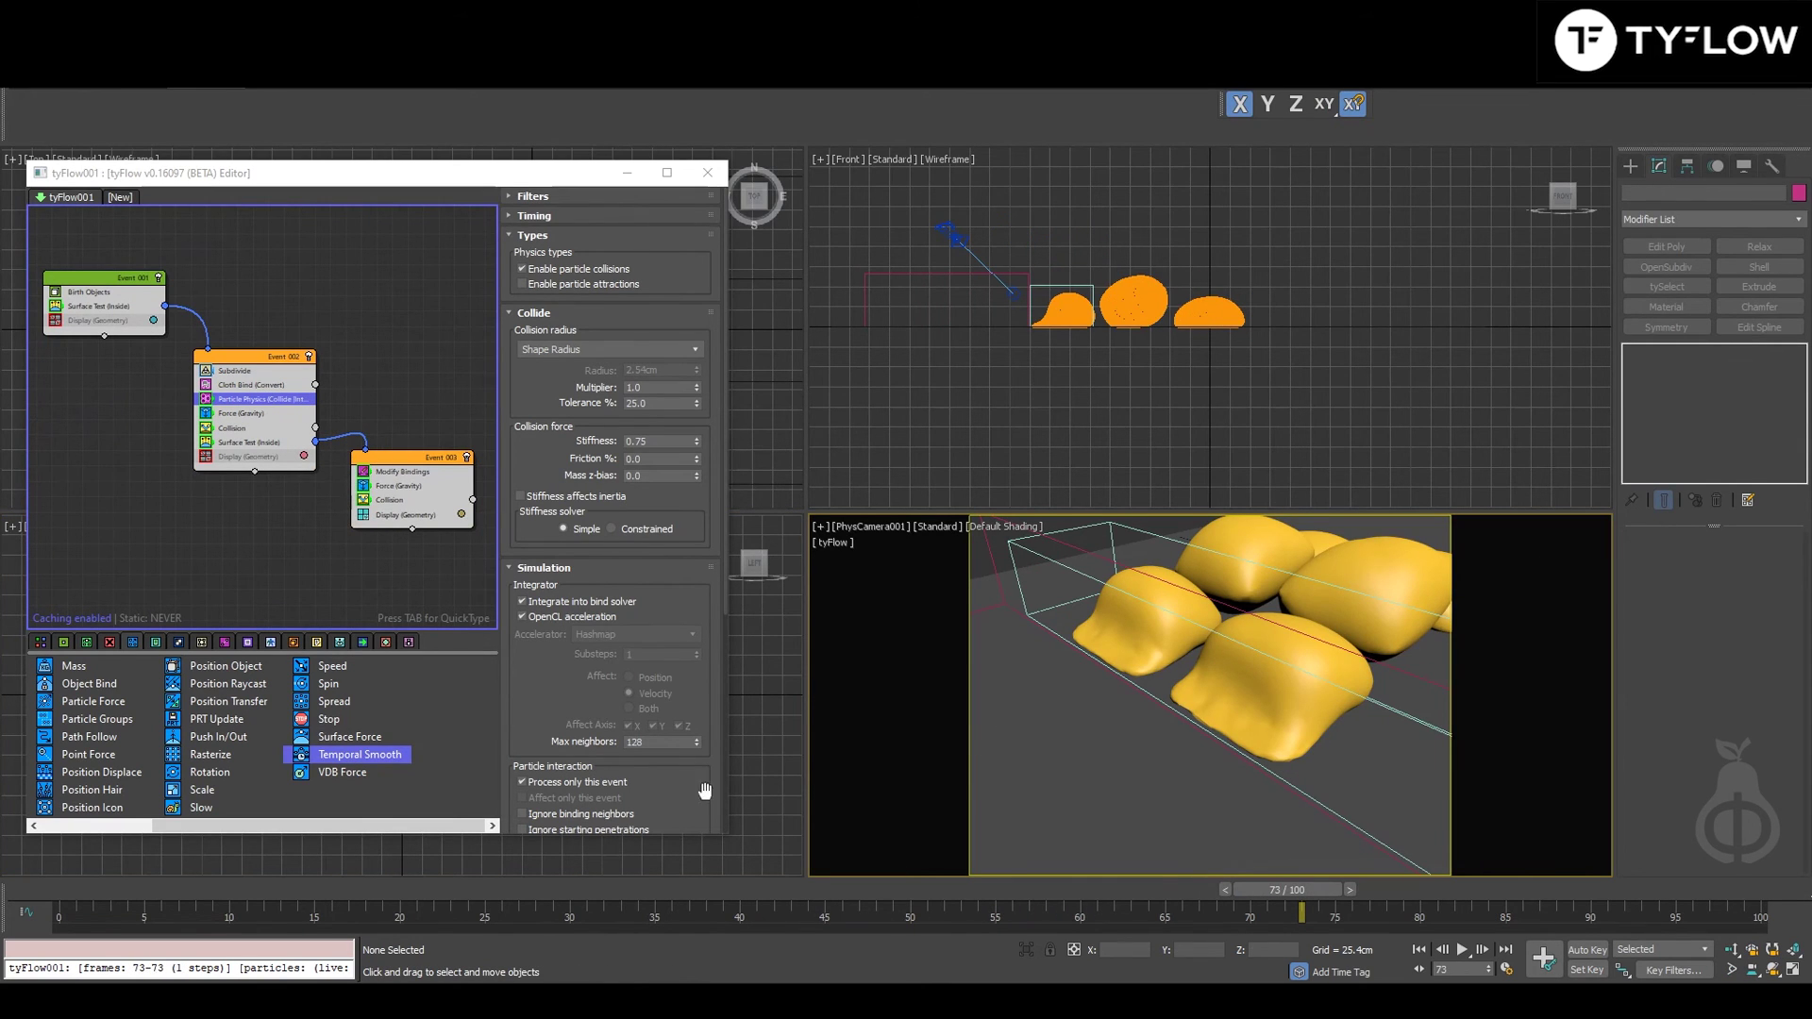
left_click_drag(191, 891, 1098, 959)
left_click_drag(1036, 890, 962, 883)
Step: Examine the two box volumes around the pillows in the Perspective view and the first and third events of the flow
key("p")
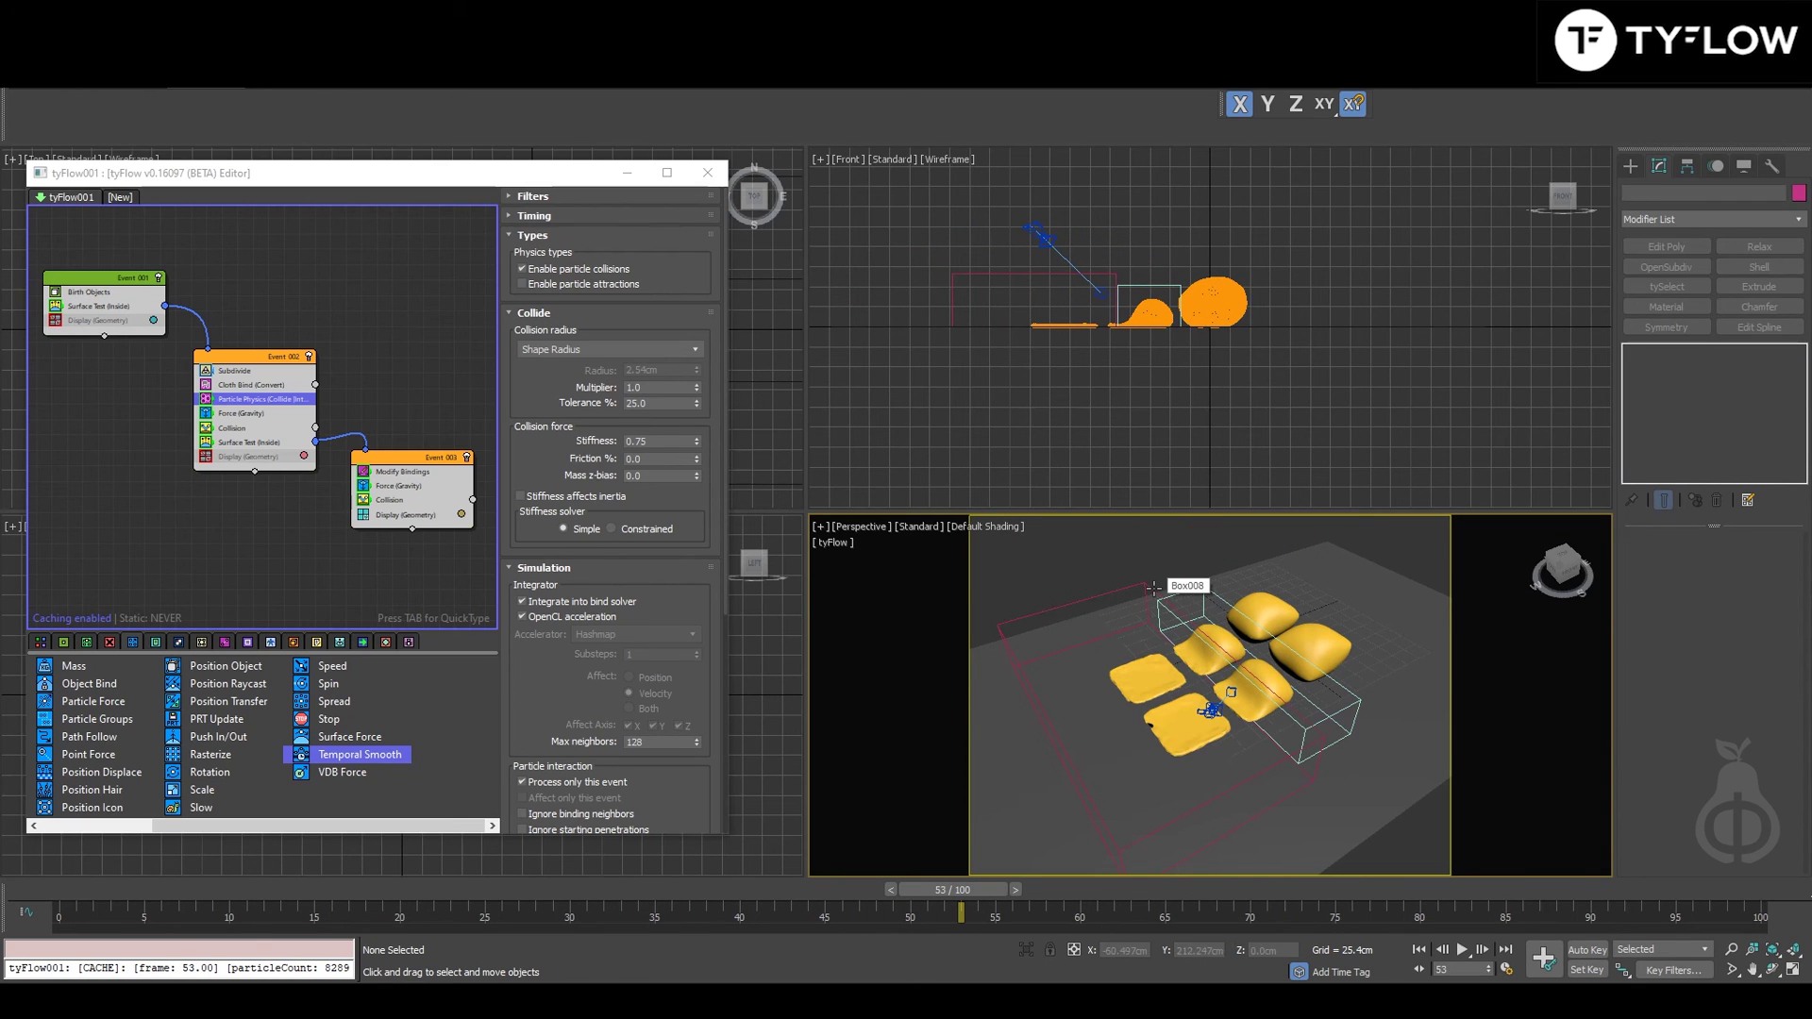
left_click(1153, 588)
mouse_move(1252, 687)
middle_mouse_down()
mouse_move(1224, 682)
mouse_move(1245, 667)
middle_mouse_up()
scroll(1144, 588, "up", 3)
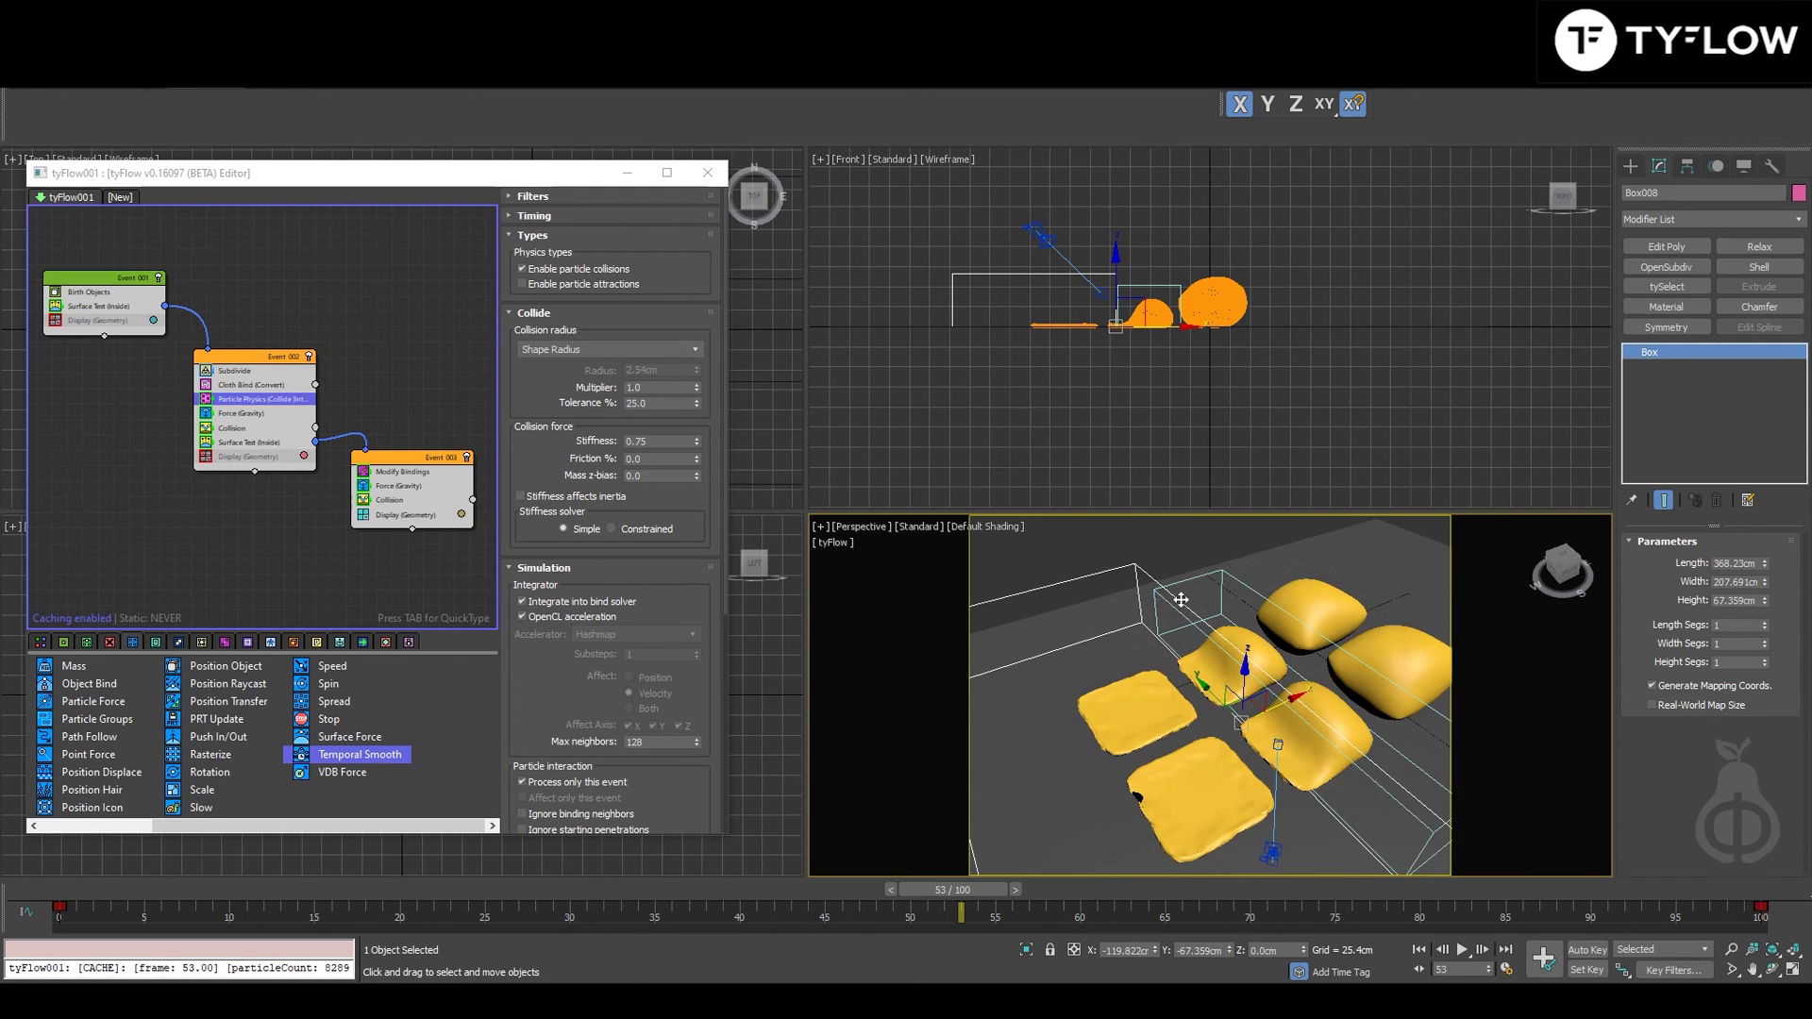
middle_click_drag(1181, 599, 1159, 608, "alt")
left_click(115, 278)
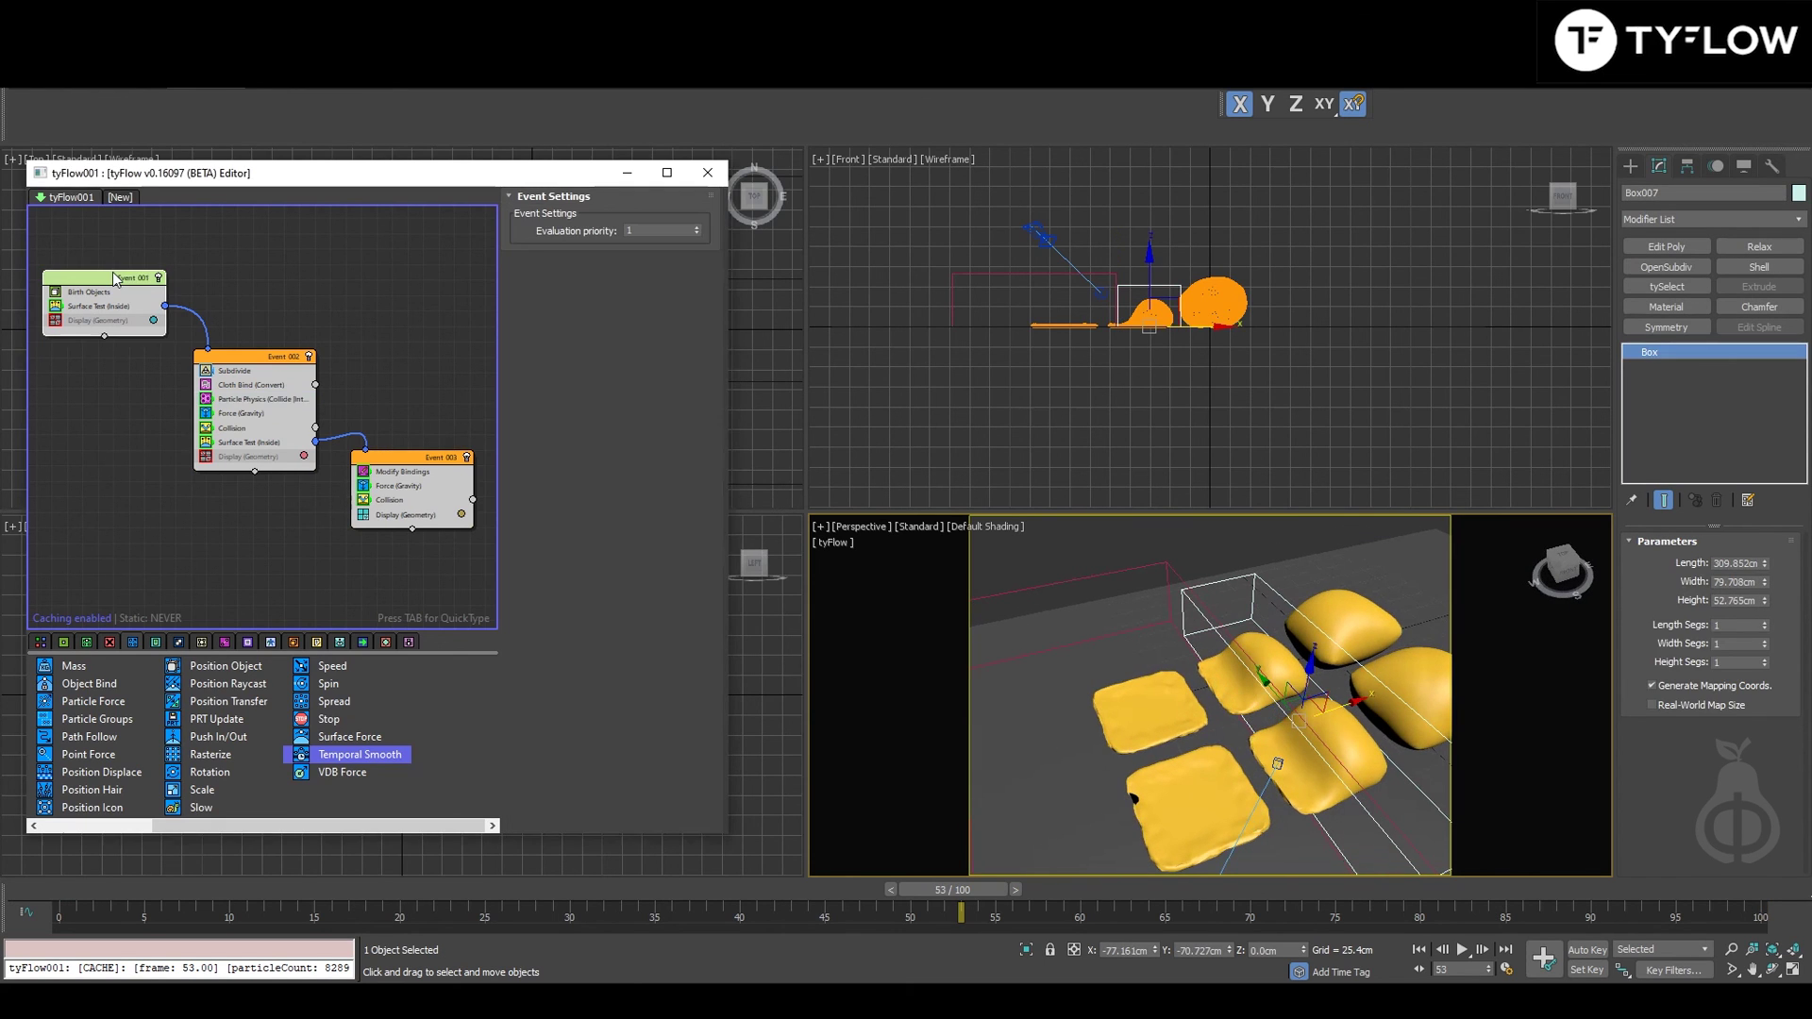
left_click(366, 415)
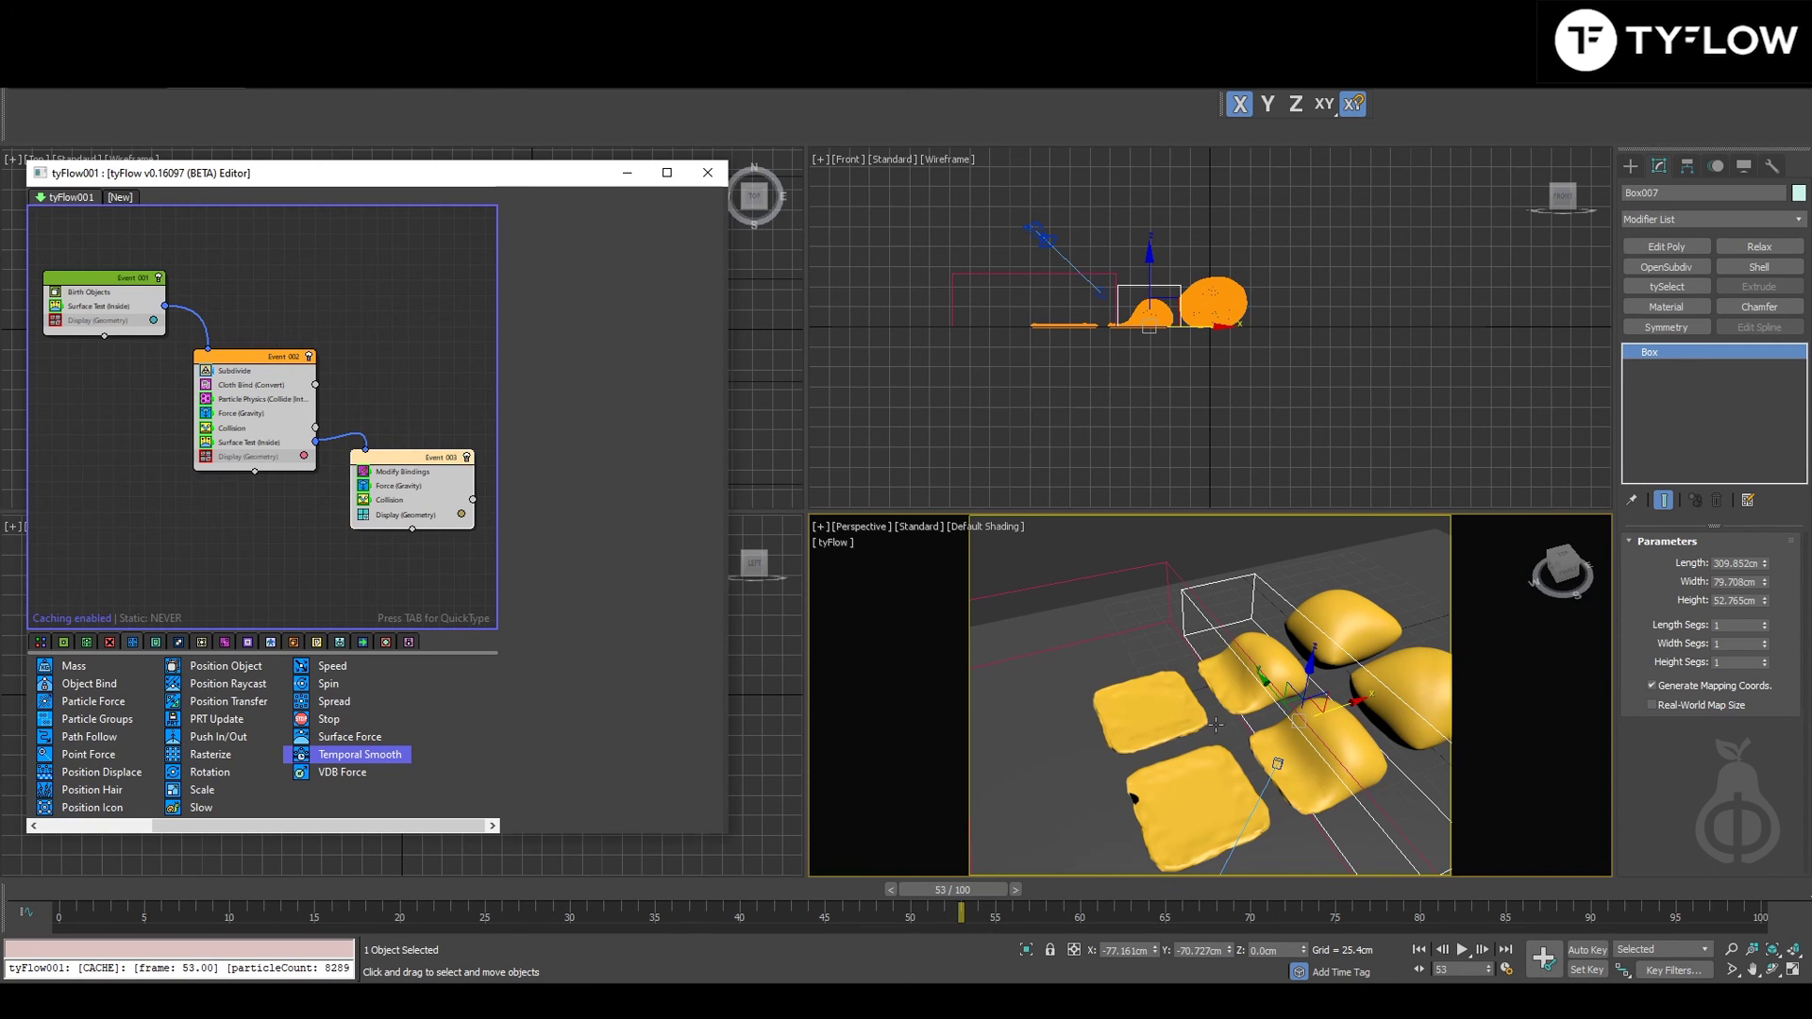
middle_click_drag(1216, 724, 1181, 673, "alt")
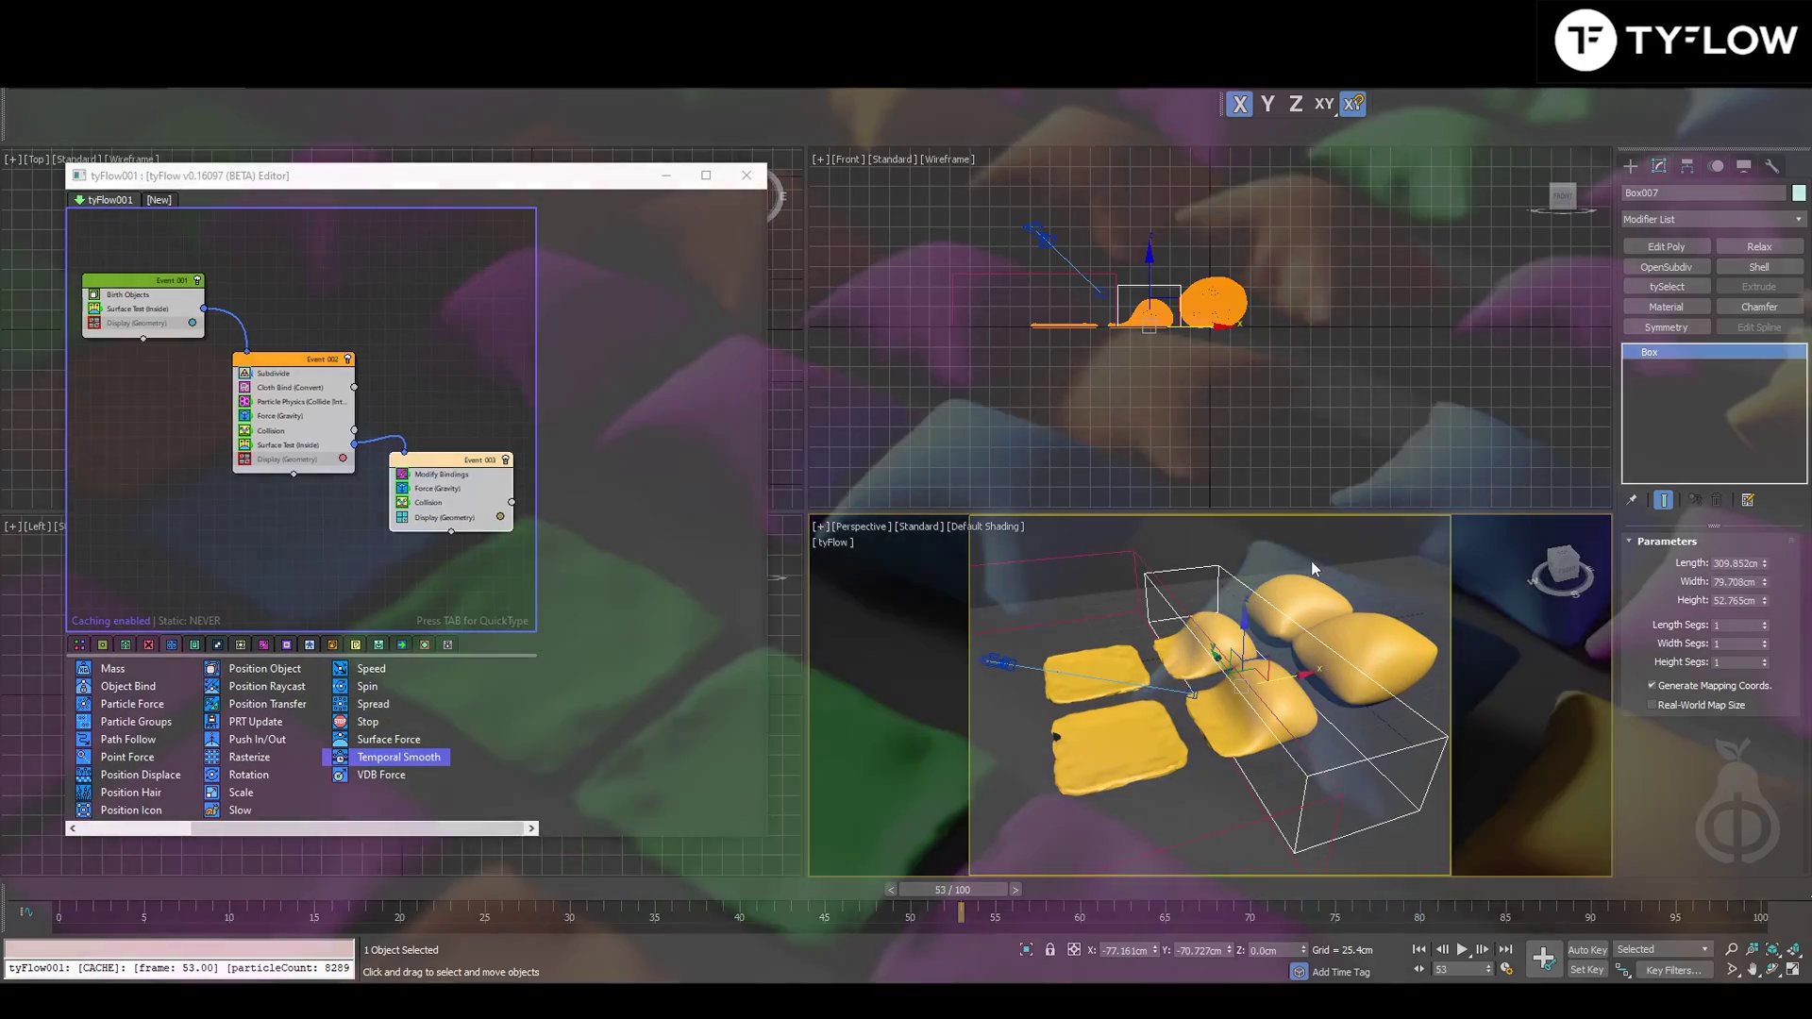